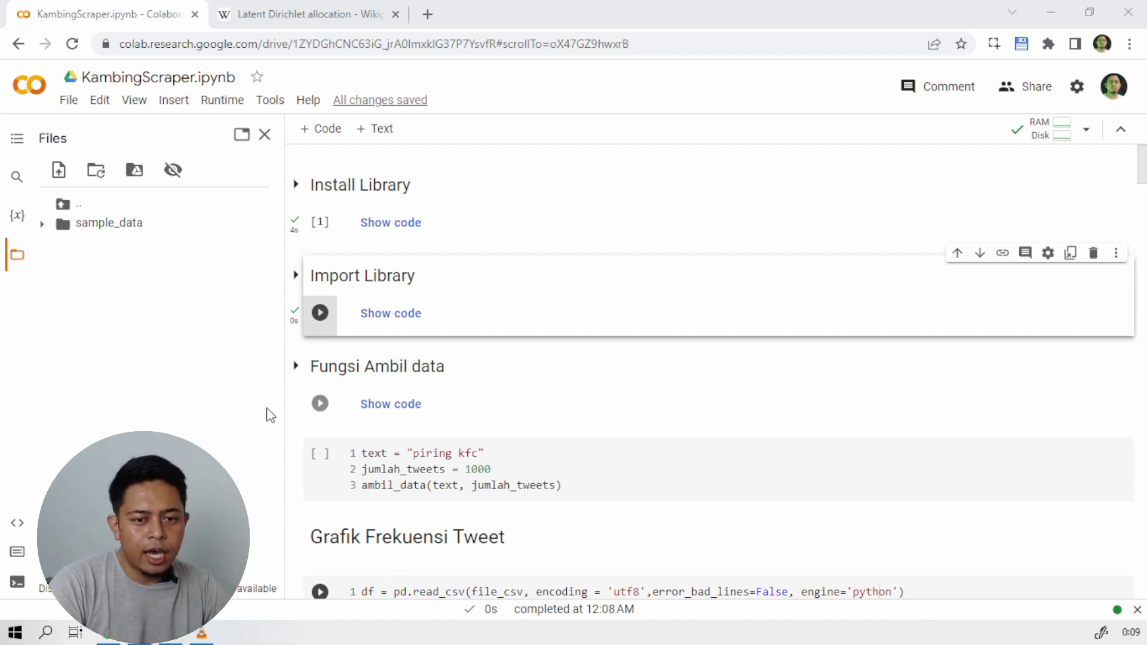
- Run the Fungsi Ambil data cell to define the tweet-scraping function, keeping its code collapsed
scroll(397, 430, "down", 3)
scroll(380, 406, "up", 3)
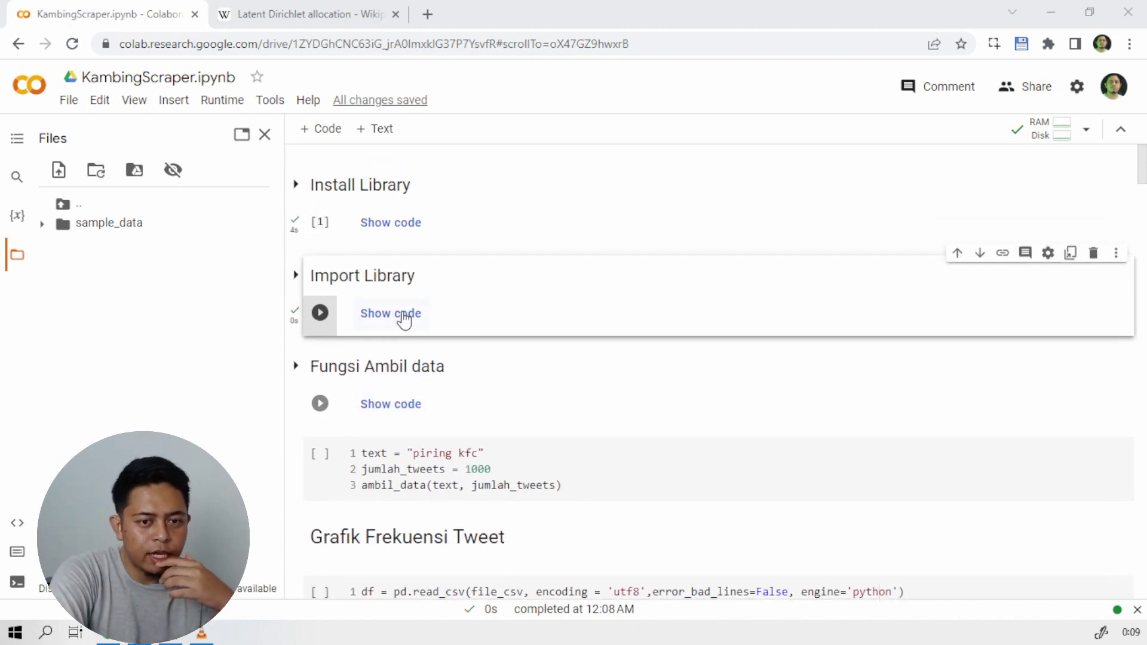
scroll(412, 320, "down", 3)
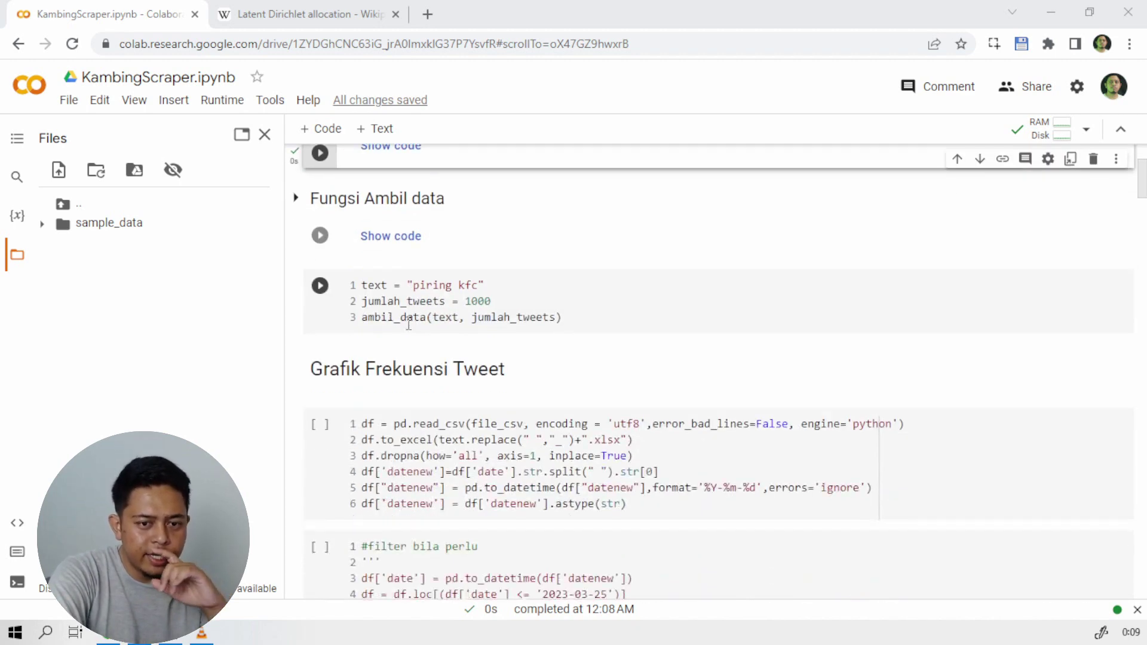
scroll(352, 280, "up", 2)
left_click(295, 282)
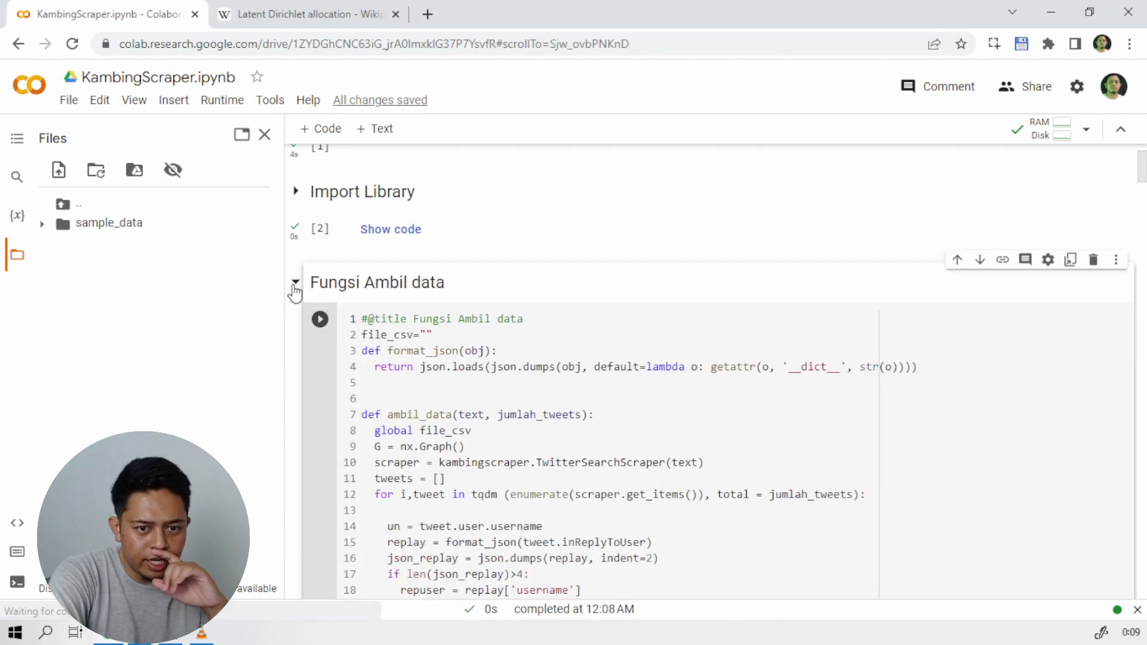
left_click(295, 282)
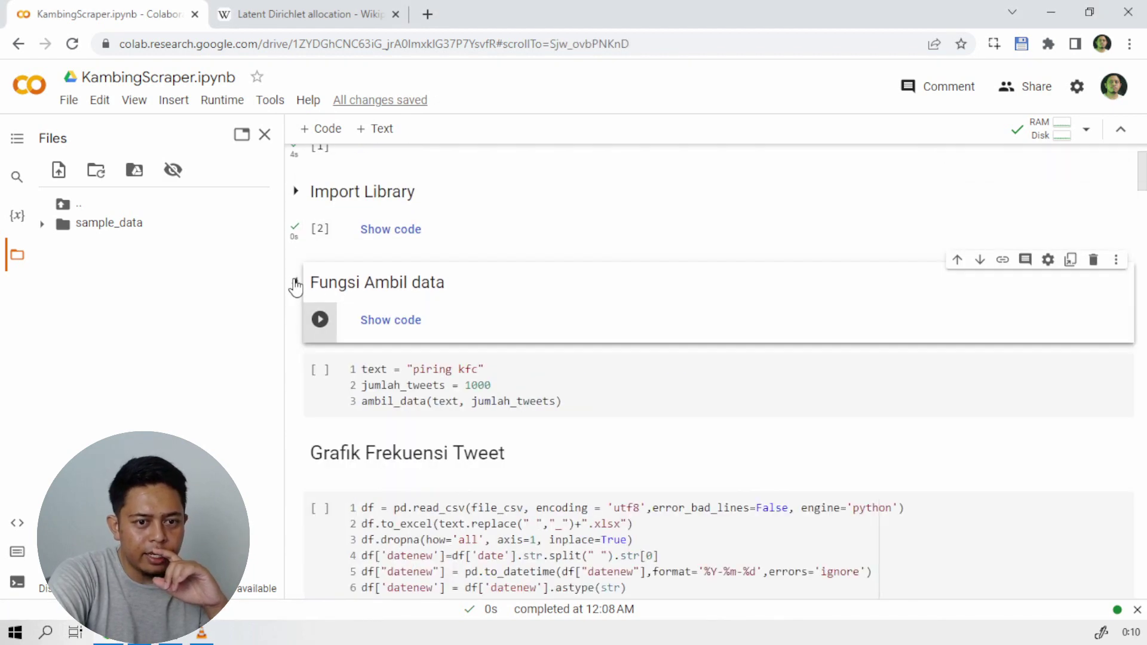
left_click(331, 329)
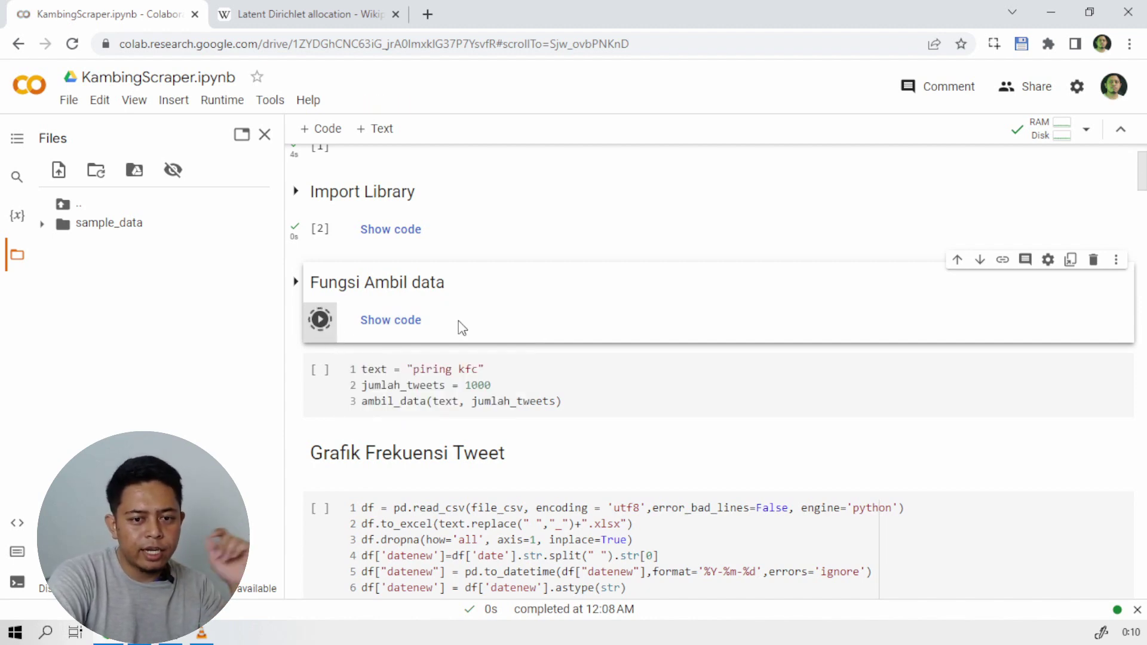
- Run the ambil_data cell to scrape 1000 tweets for the text "piring kfc"
scroll(457, 354, "down", 1)
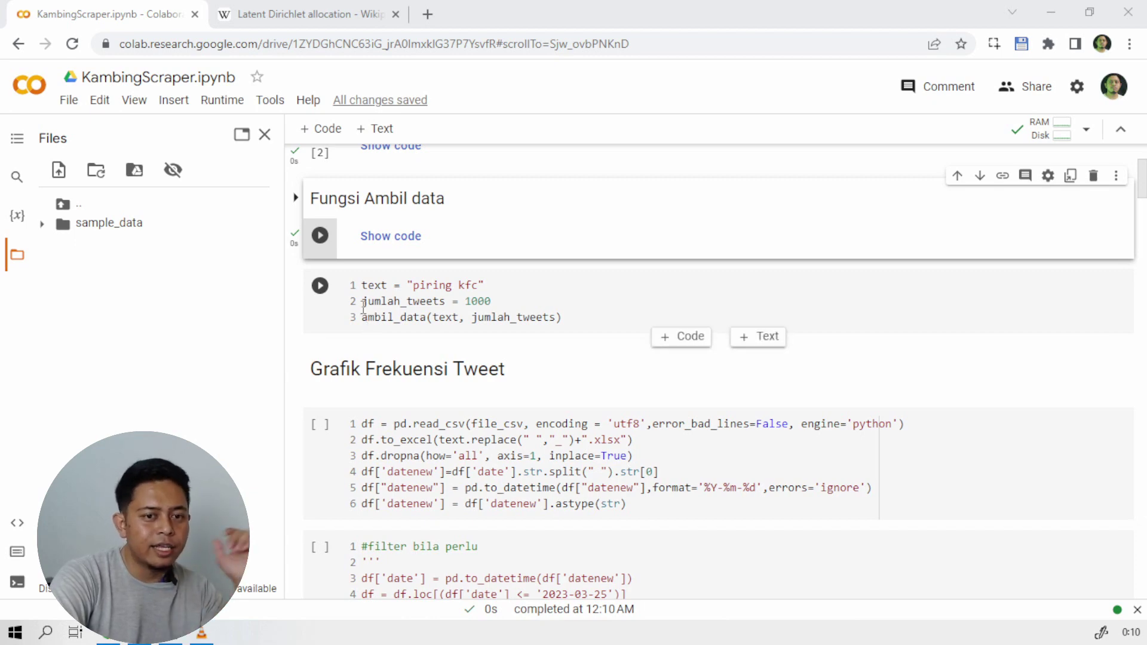
left_click(320, 287)
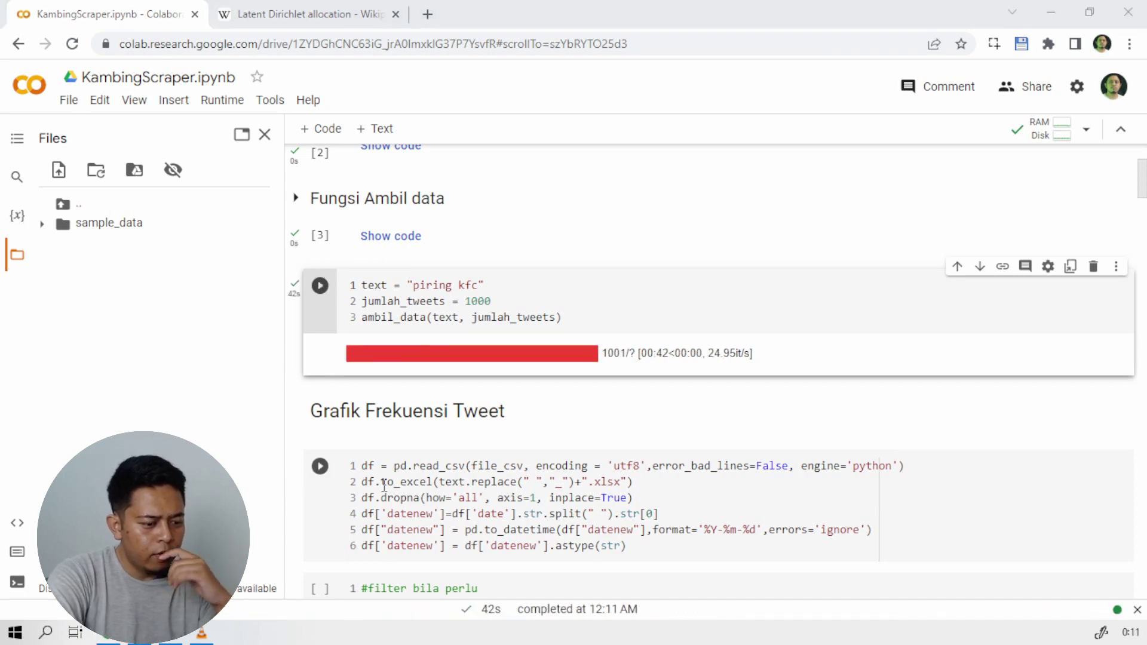
mouse_move(383, 484)
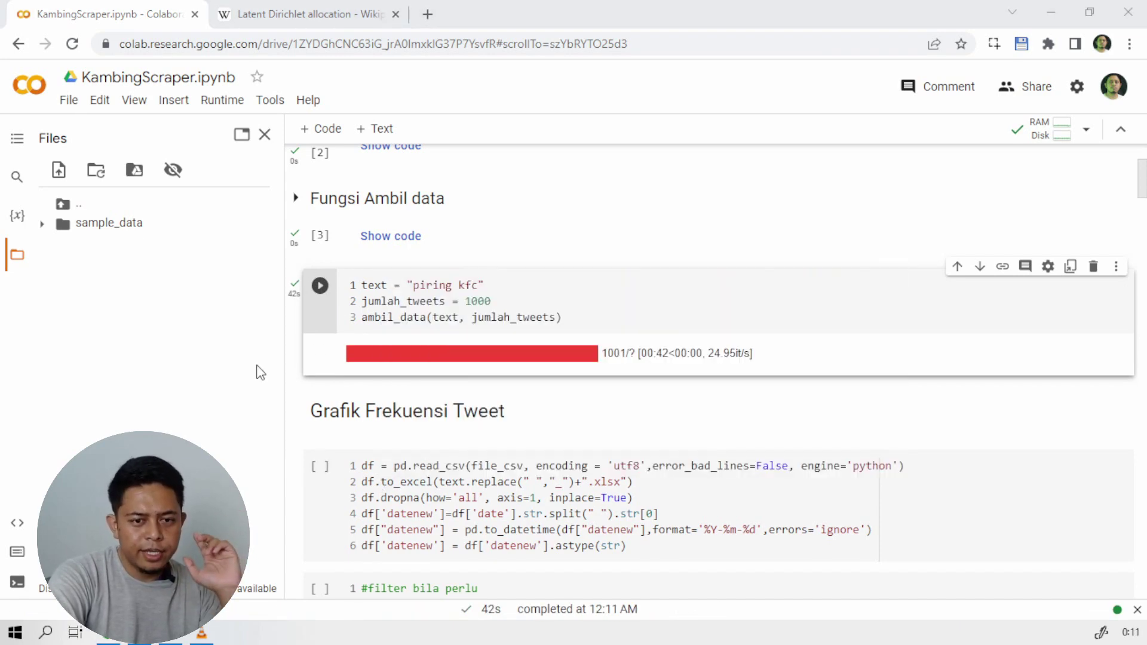
- Refresh the runtime's file list to bring in the scraped output files
scroll(497, 308, "down", 1)
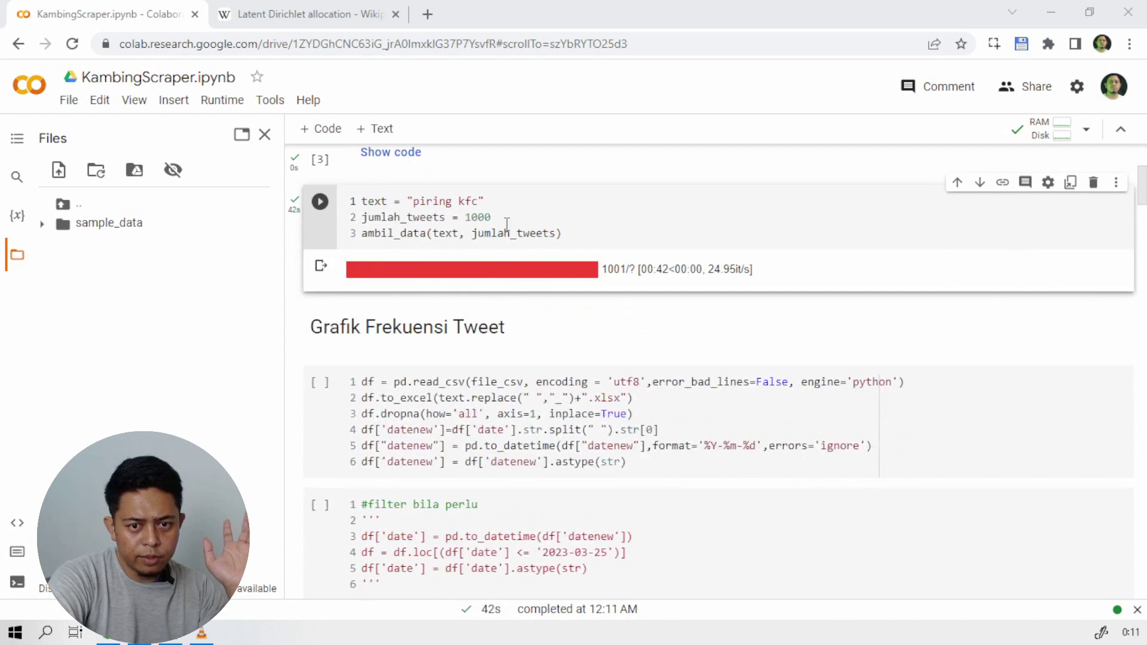
scroll(506, 221, "down", 2)
right_click(148, 297)
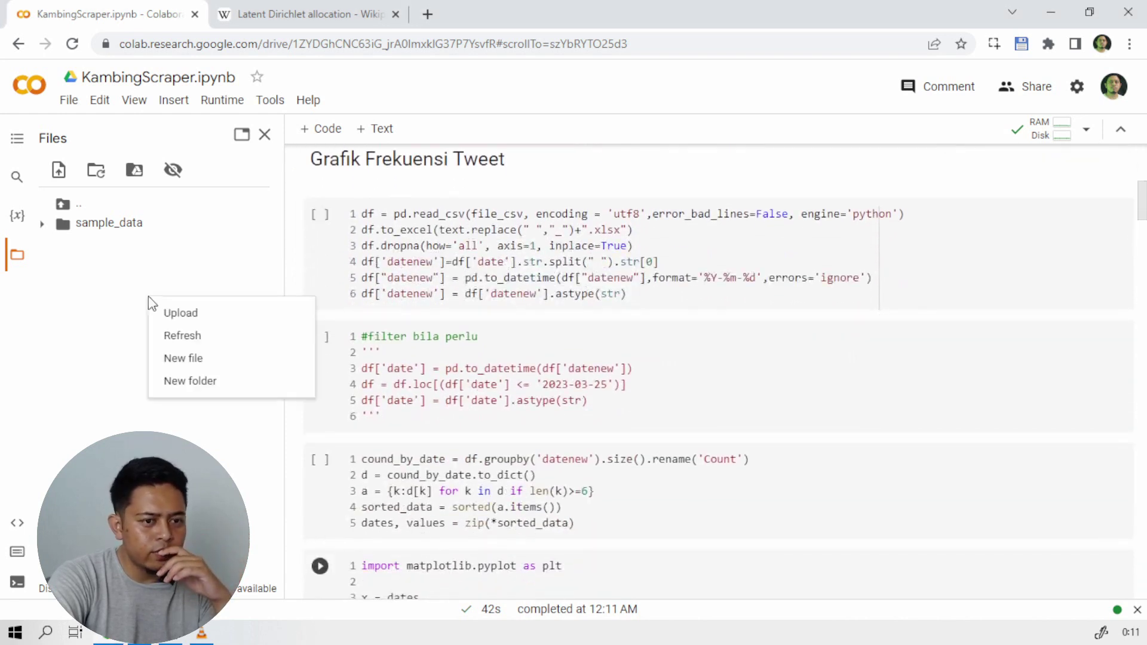
left_click(177, 342)
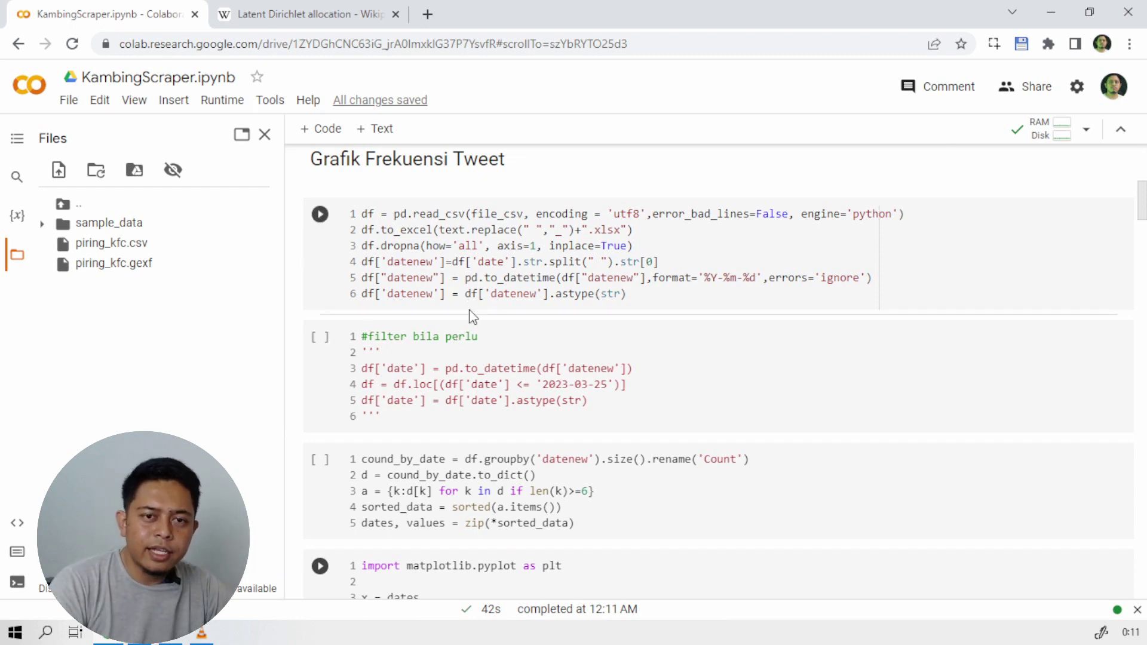
- Run the Grafik Frekuensi Tweet cells except the date filter, through to plotting the tweet counts per date
scroll(462, 303, "up", 1)
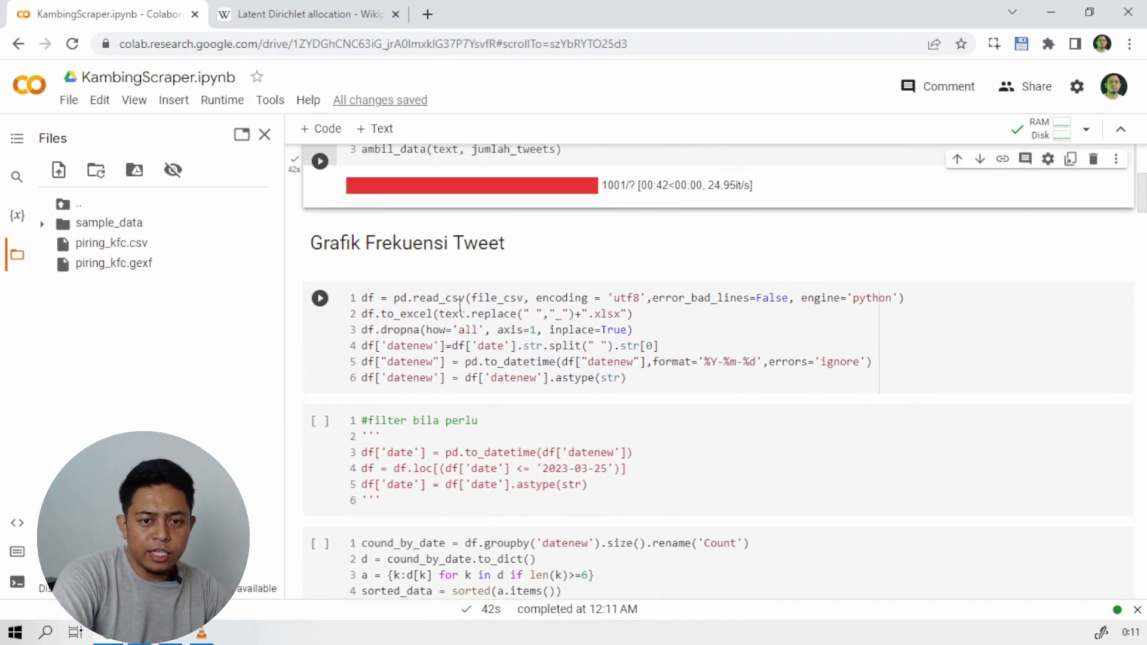
left_click(320, 298)
scroll(325, 307, "down", 2)
left_click(330, 372)
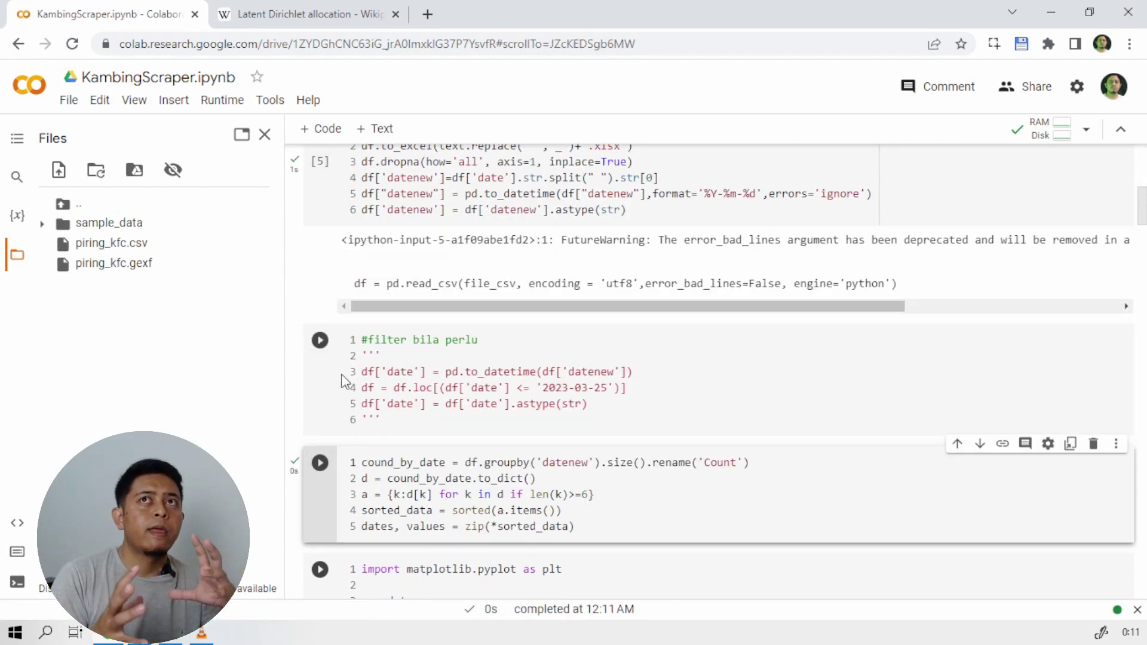
scroll(343, 381, "down", 4)
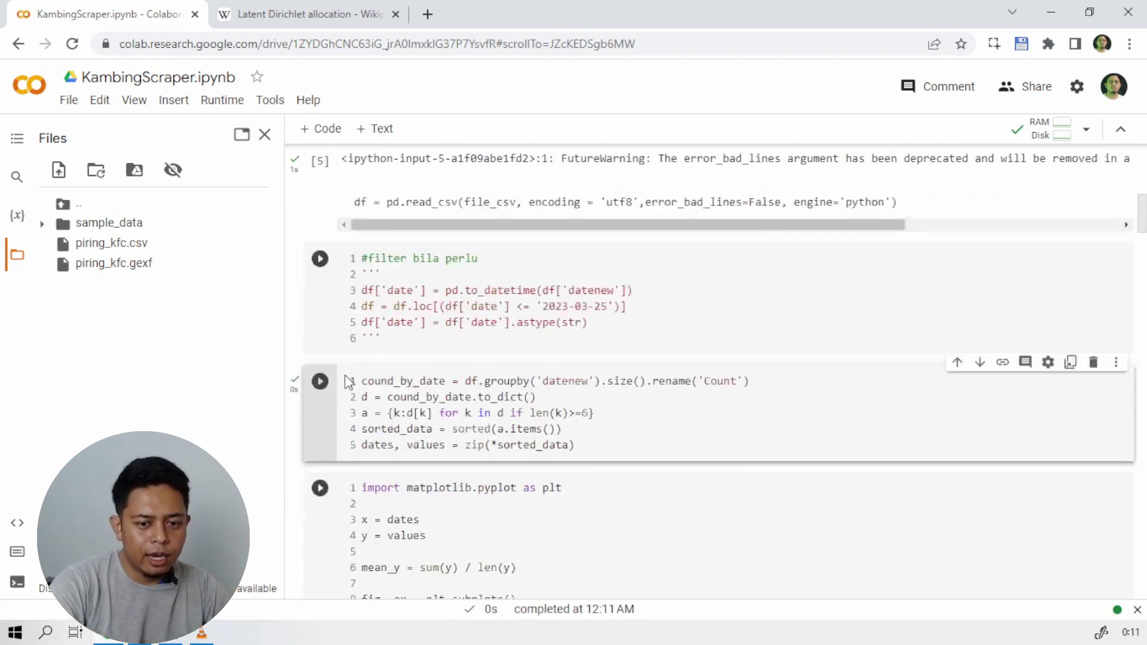
left_click(318, 318)
scroll(498, 380, "down", 4)
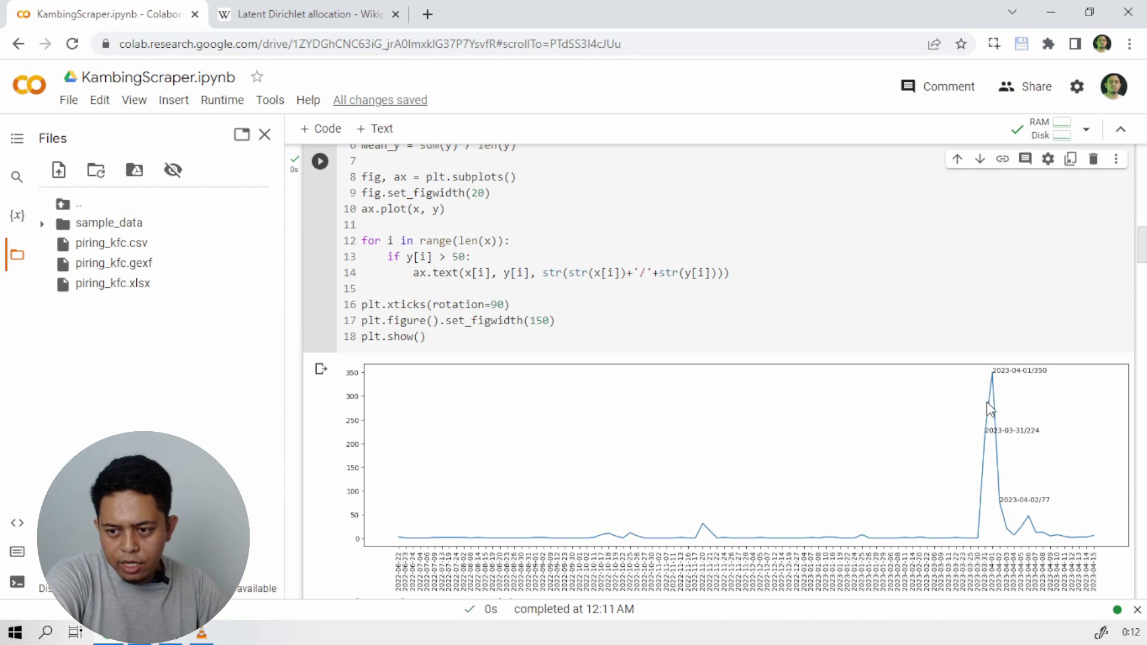
- Open the tweet frequency chart image in its own browser tab and enlarge it around the highest peak
right_click(749, 413)
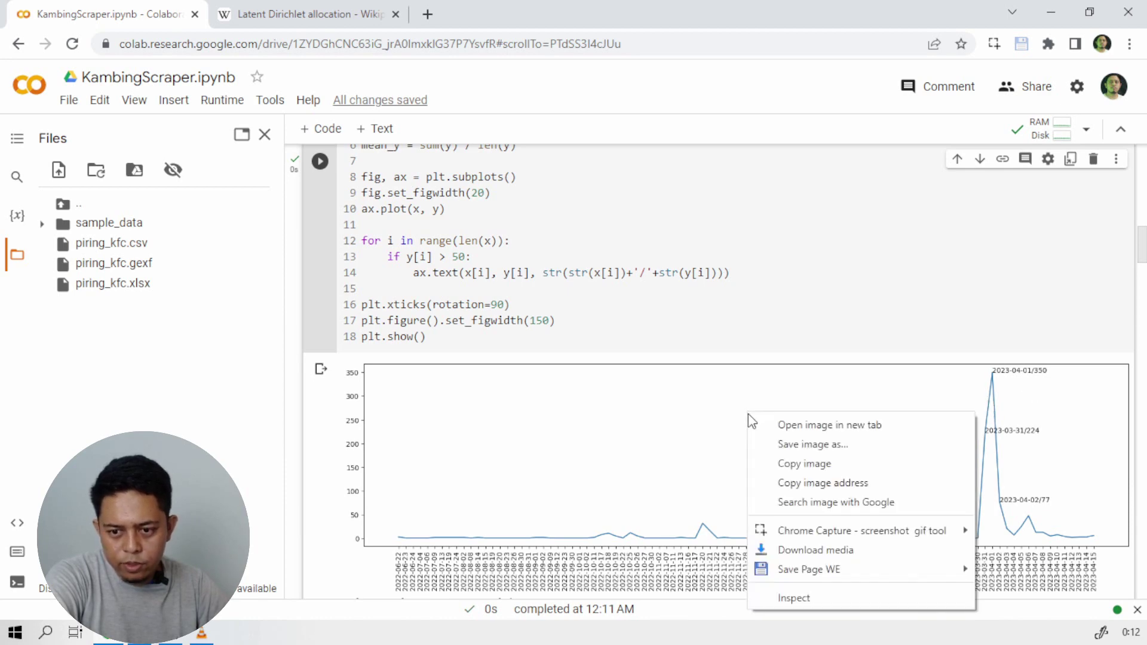
left_click(758, 424)
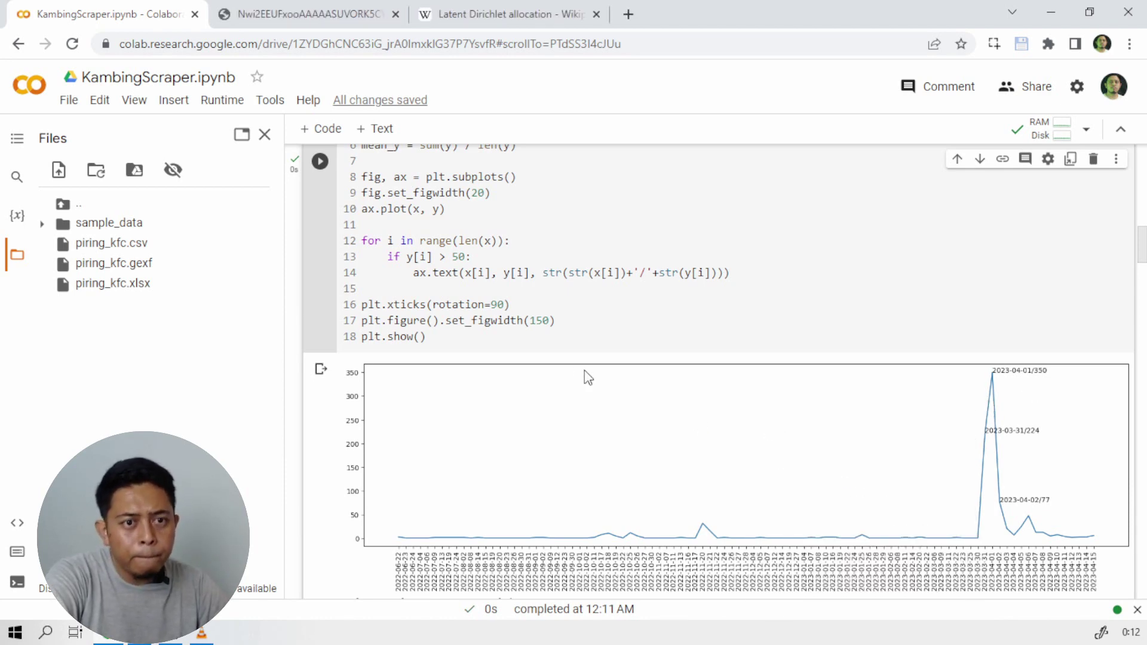
left_click(227, 10)
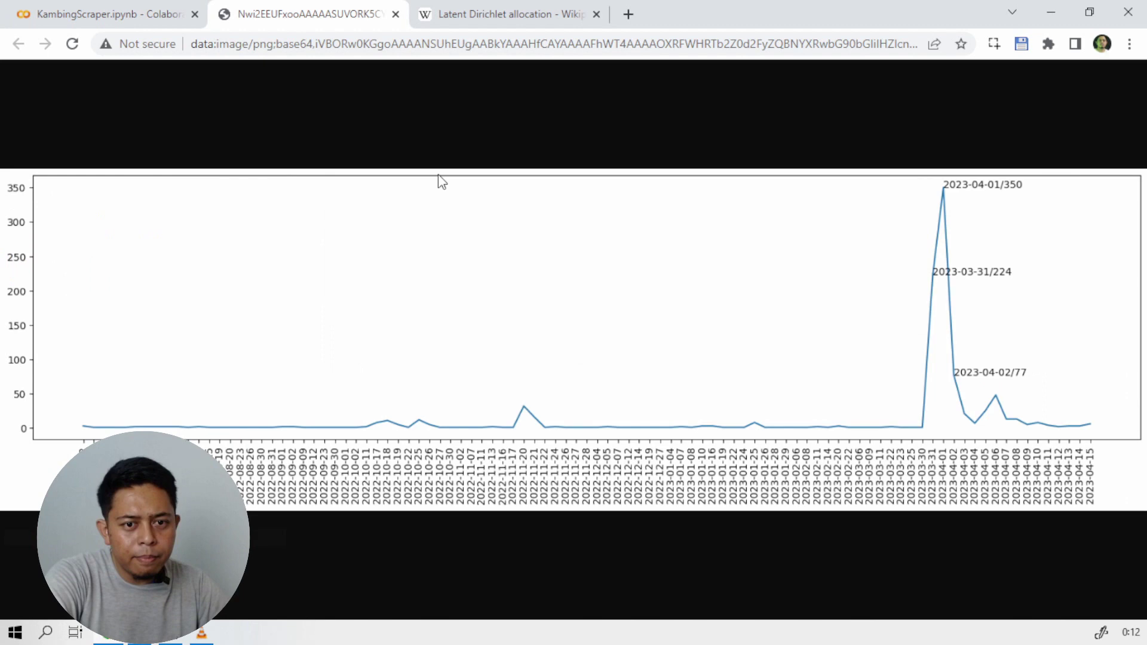
left_click(1024, 194)
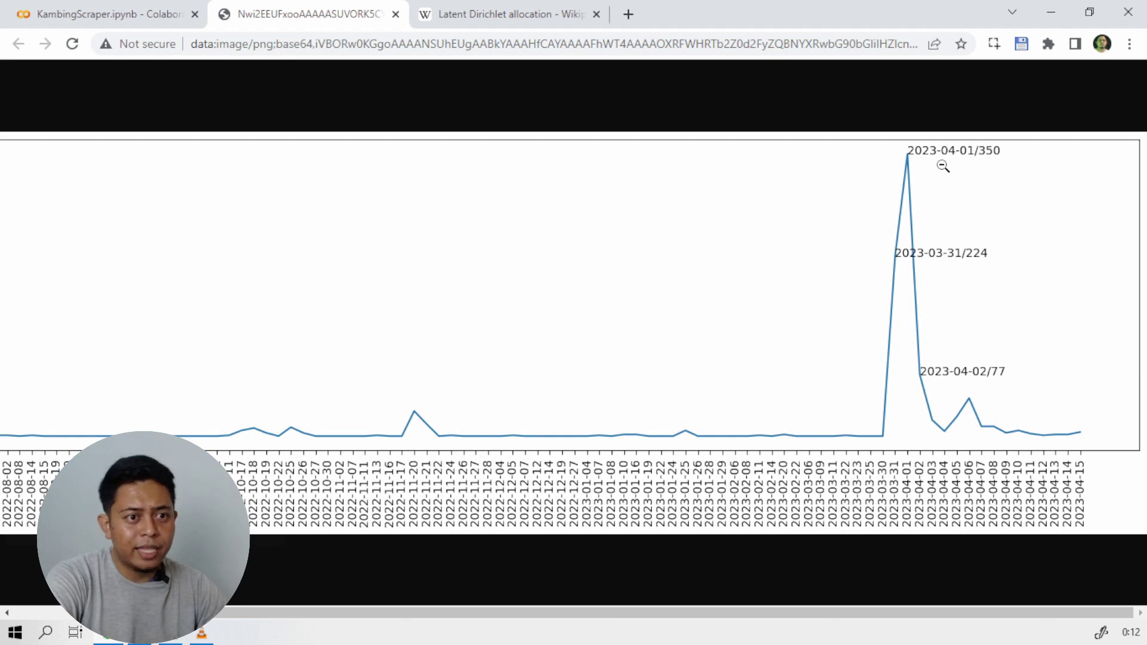
- Return to the notebook and uncomment the "filter bila perlu" code by removing both triple-quote lines' marks
left_click(162, 27)
scroll(562, 309, "up", 9)
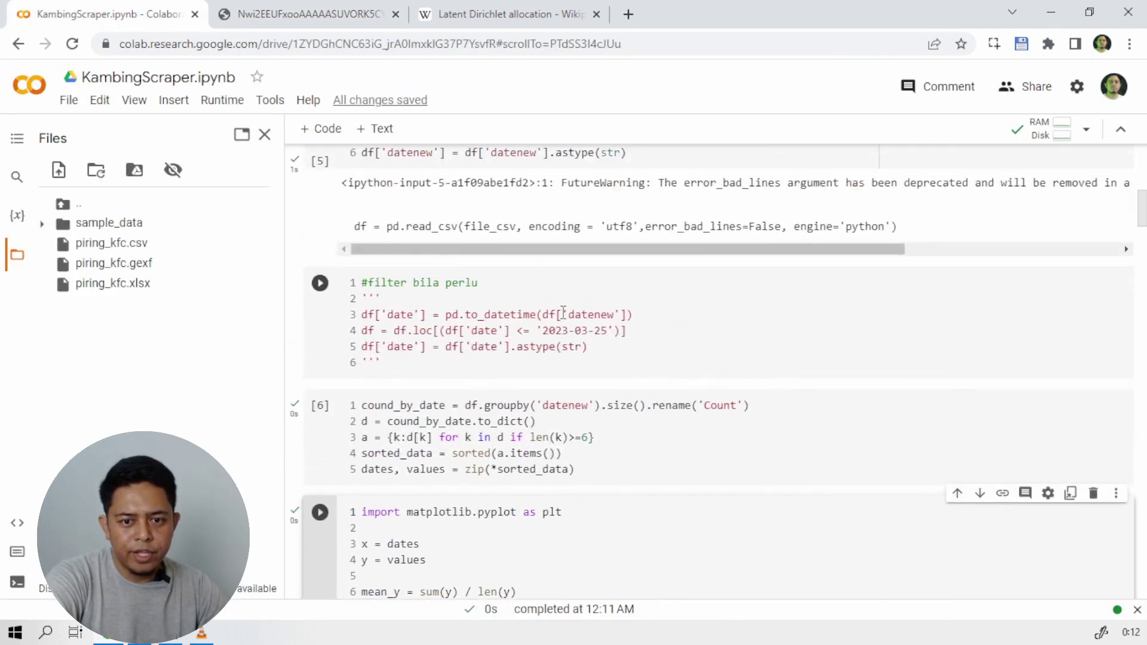
scroll(562, 311, "up", 1)
left_click_drag(389, 357, 338, 358)
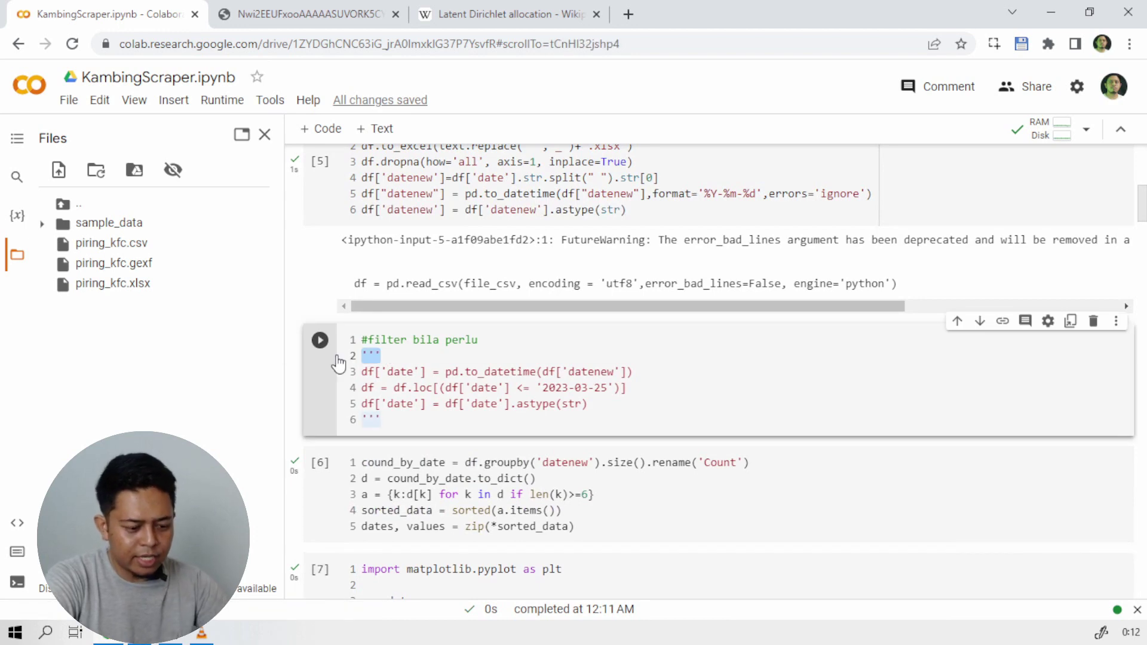
key("BackSpace")
left_click_drag(383, 420, 349, 426)
key("BackSpace")
- Examine the dates along the enlarged frequency chart's axis just before and around the main peak
left_click(305, 14)
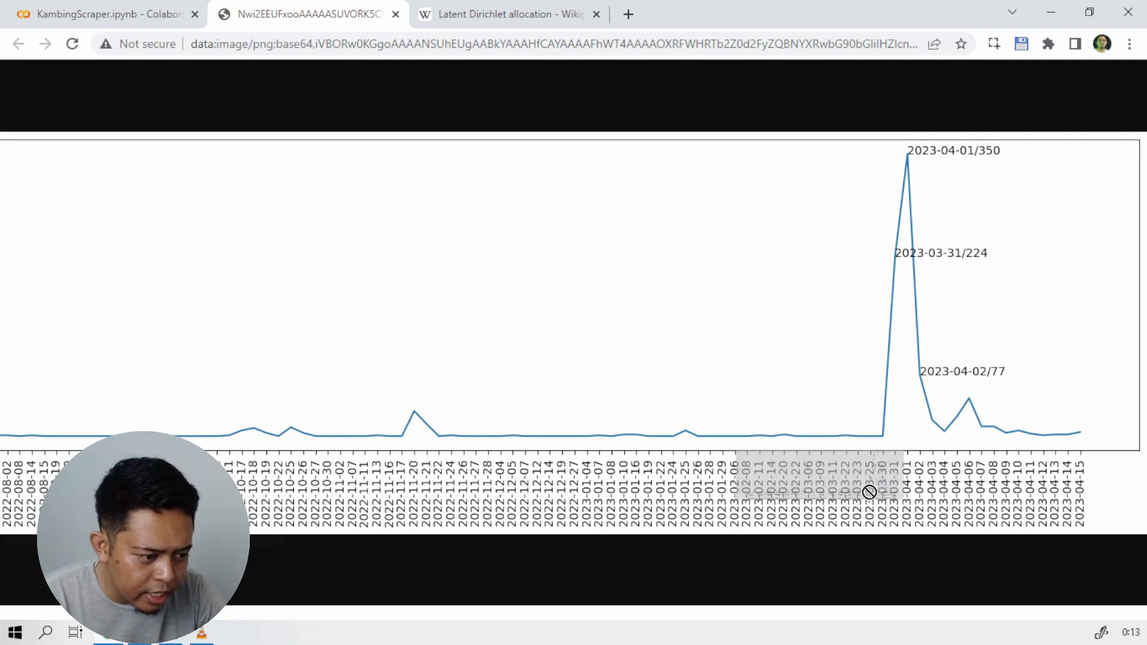
key("ctrl+plus")
key("ctrl+plus")
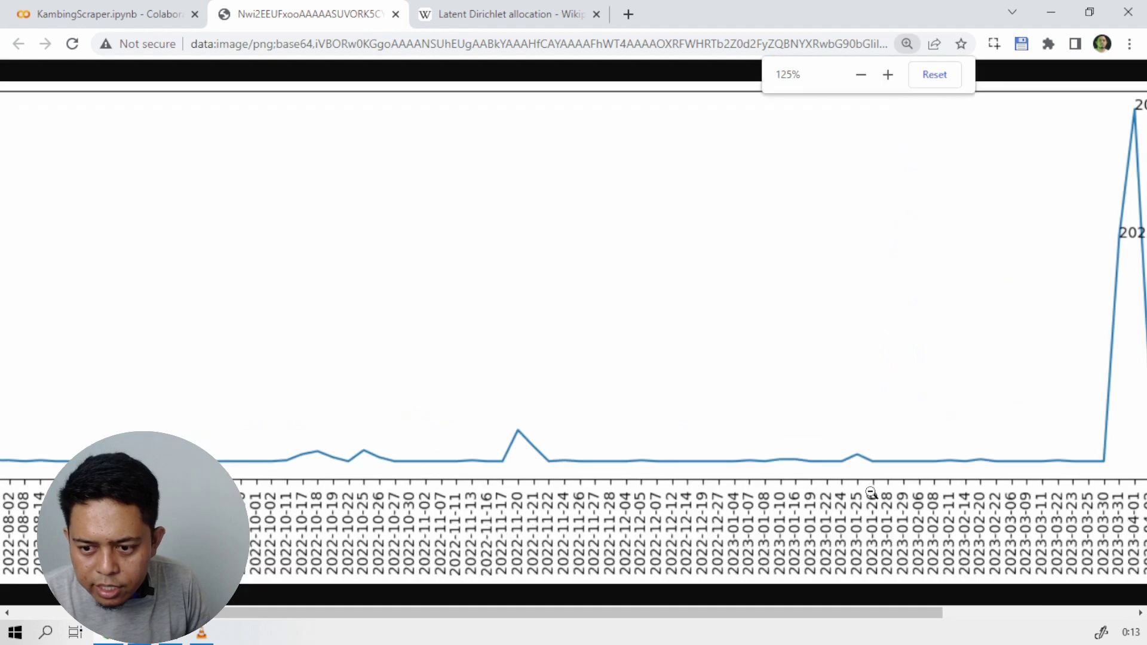
left_click_drag(915, 615, 989, 616)
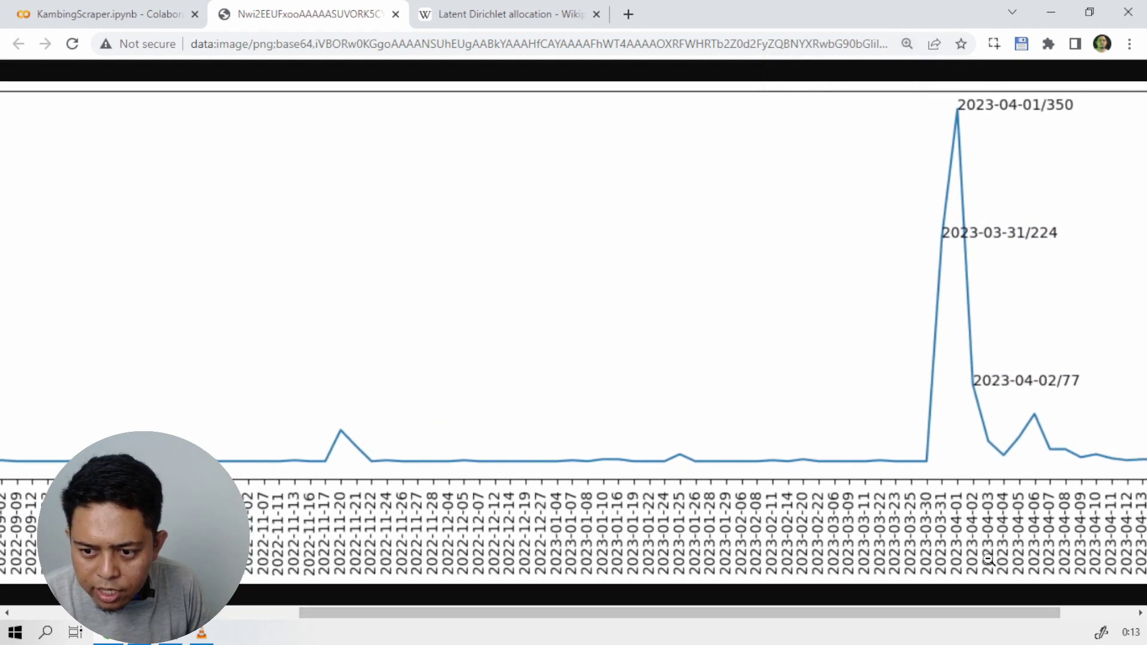
key("ctrl+minus")
key("ctrl+minus")
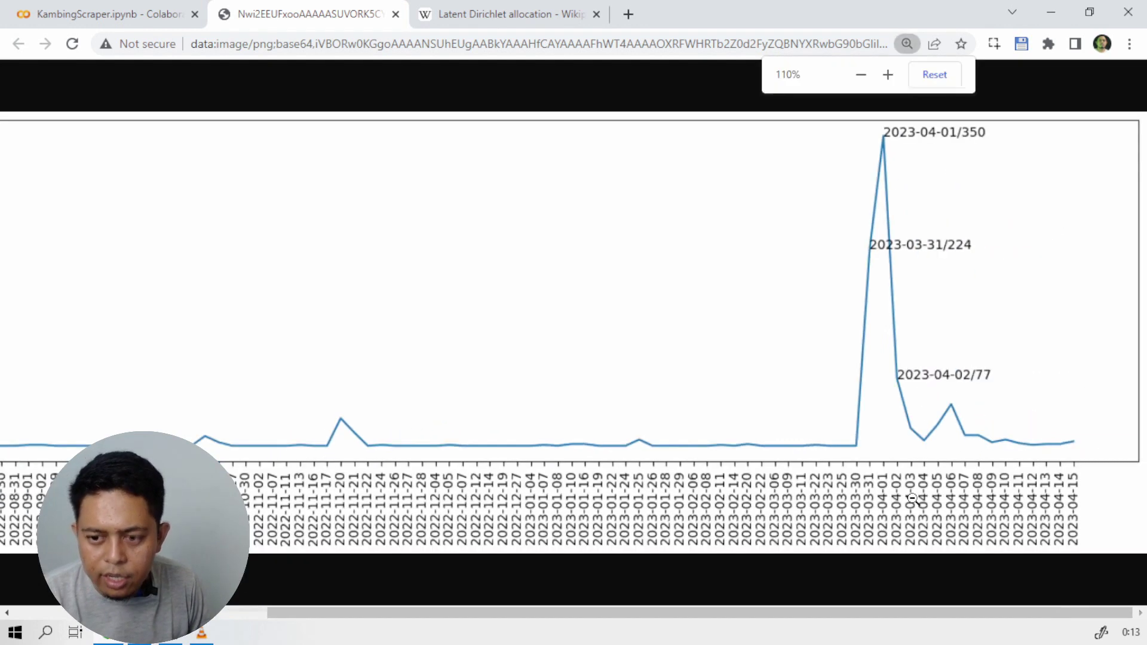
- Back in the notebook, run the filter cell to keep only tweets dated up to 2023-03-25
left_click(159, 16)
scroll(539, 367, "up", 4)
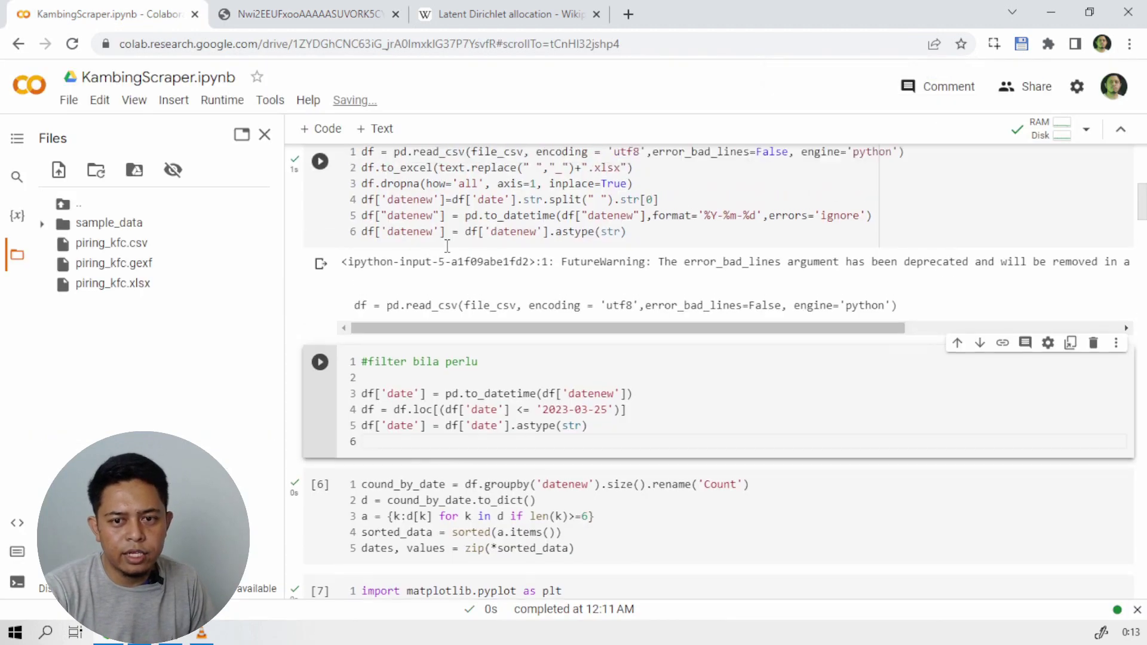
scroll(540, 367, "down", 2)
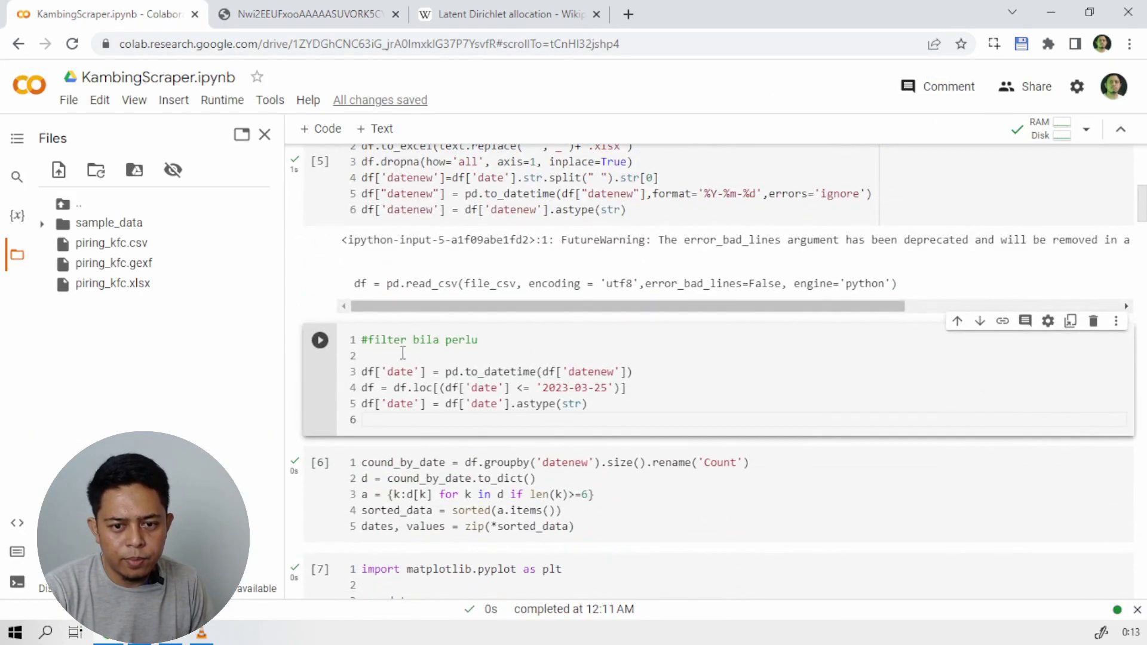
left_click(320, 340)
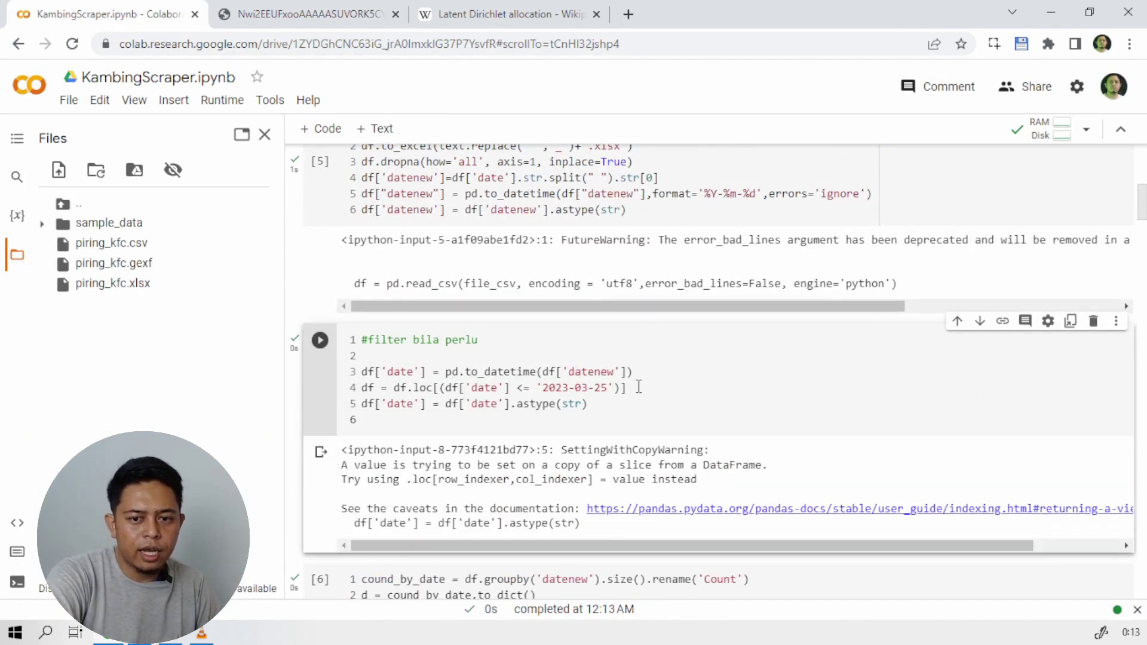
scroll(624, 389, "down", 1)
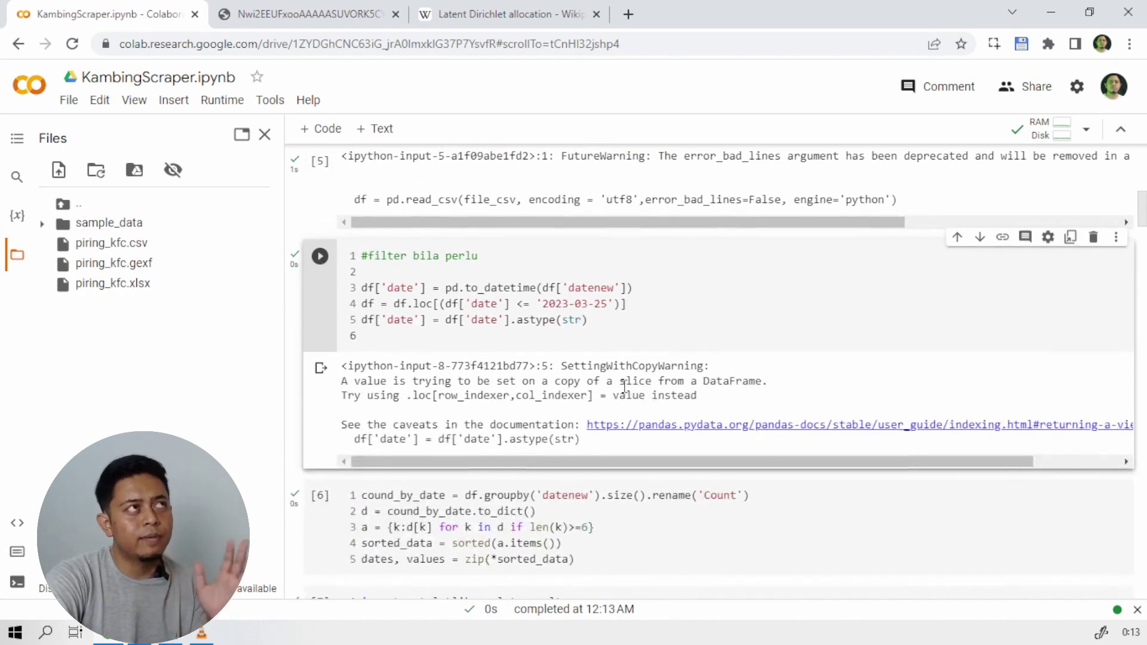
- Rerun the count-by-date and matplotlib cells to redraw the frequency chart from the filtered tweets
scroll(575, 395, "down", 3)
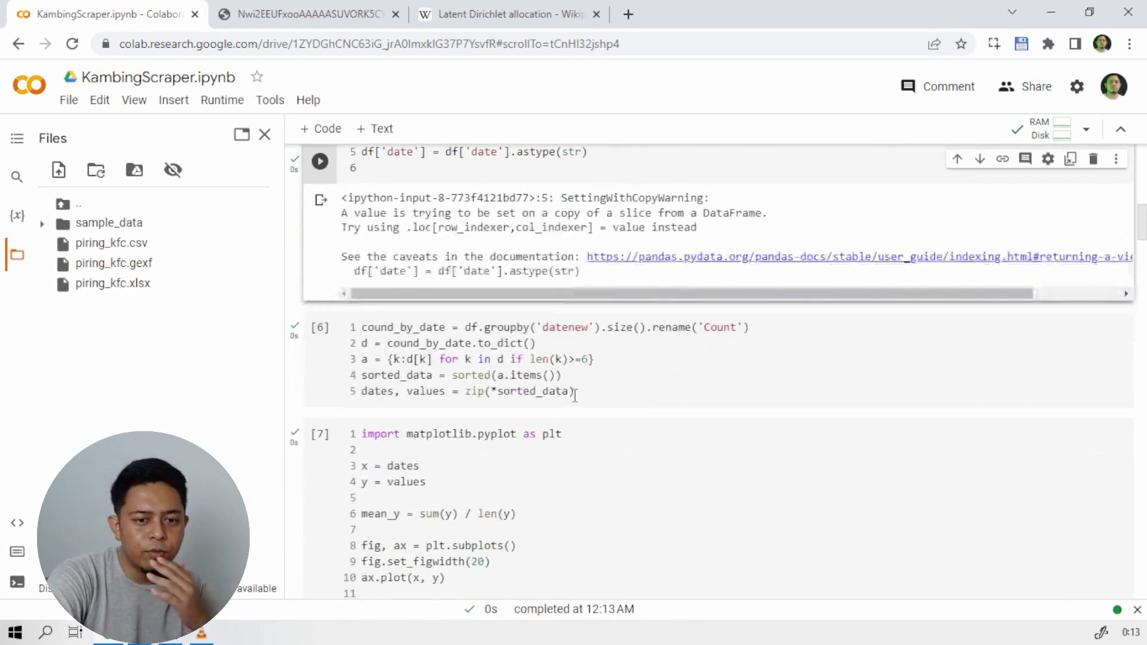
left_click(321, 328)
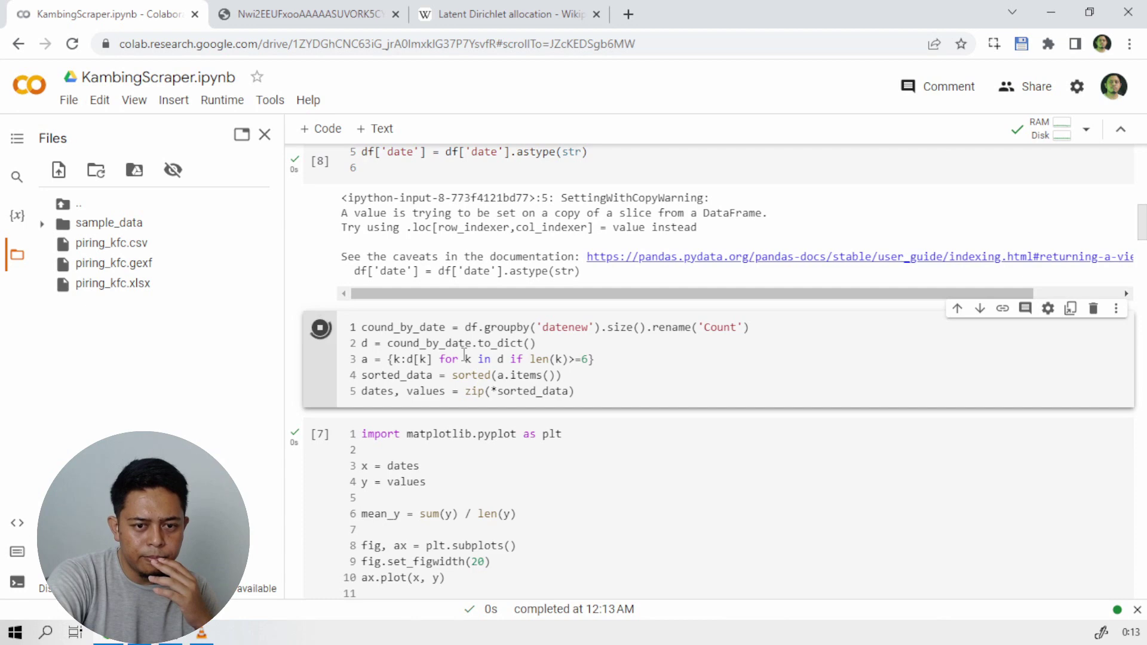
scroll(464, 354, "down", 3)
left_click(320, 266)
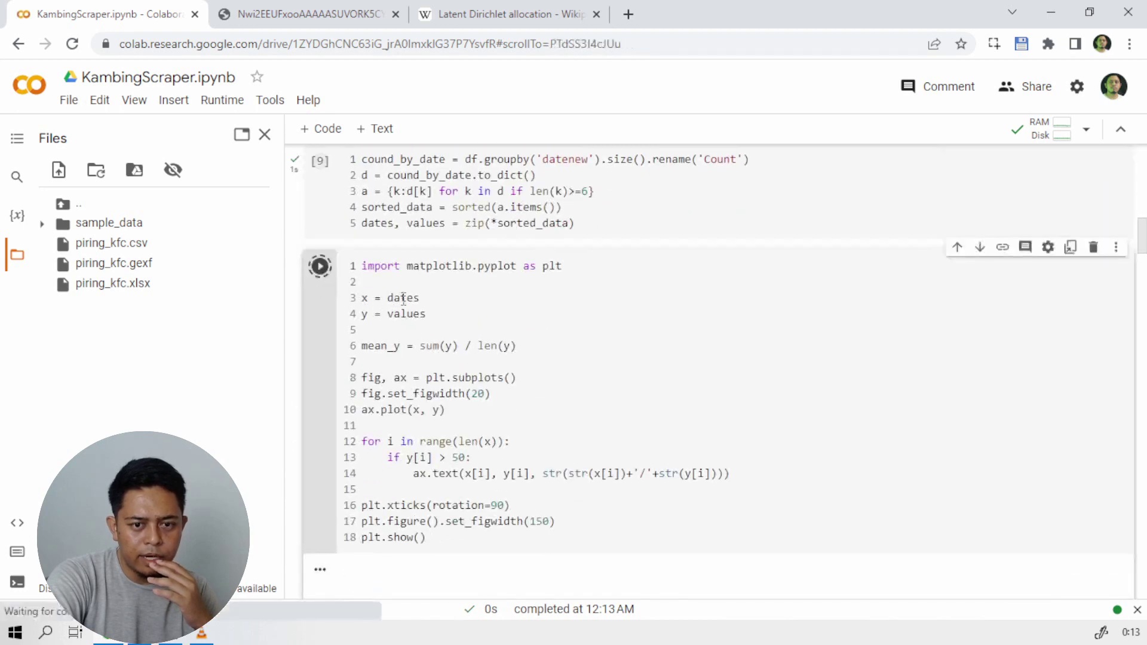
scroll(512, 328, "down", 3)
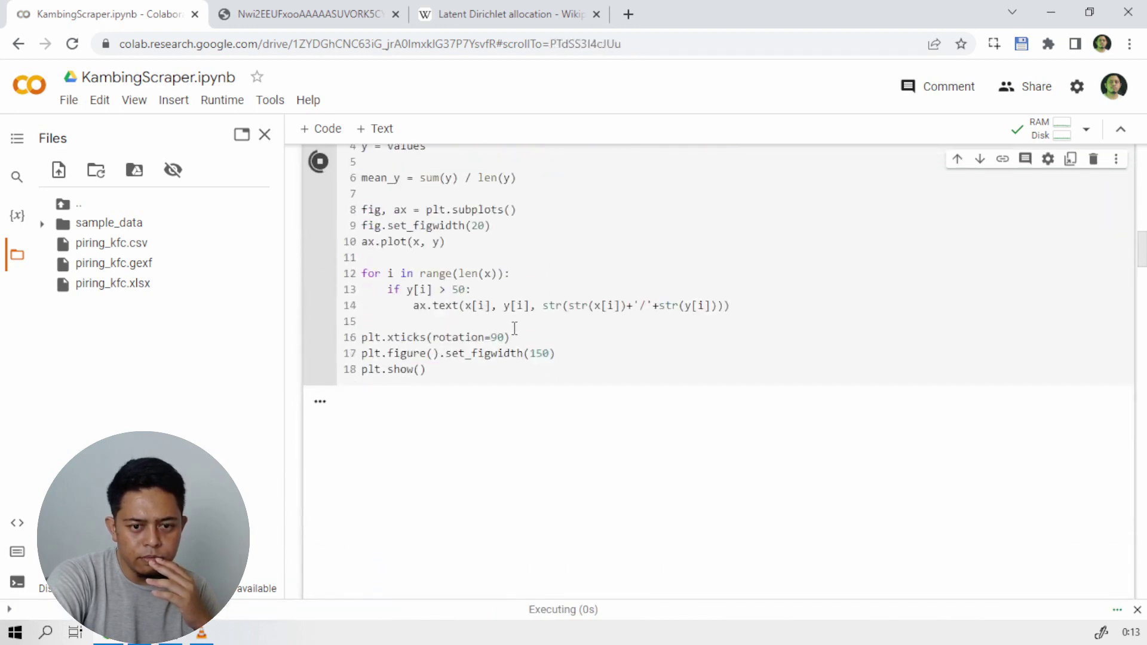
scroll(526, 346, "down", 3)
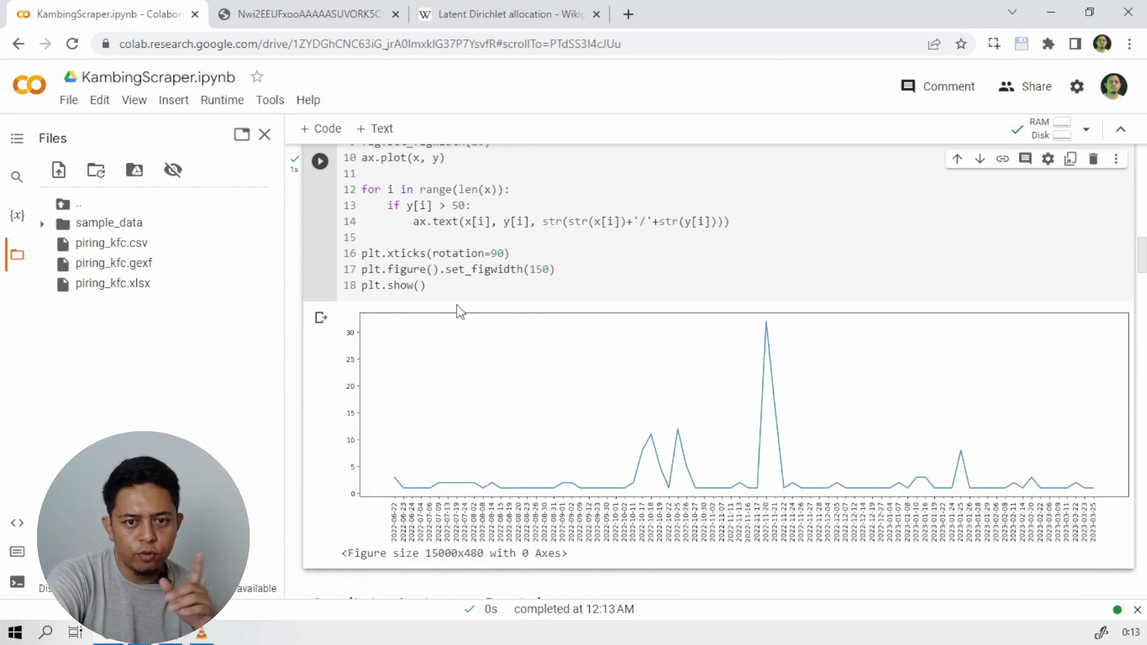
scroll(462, 209, "up", 3)
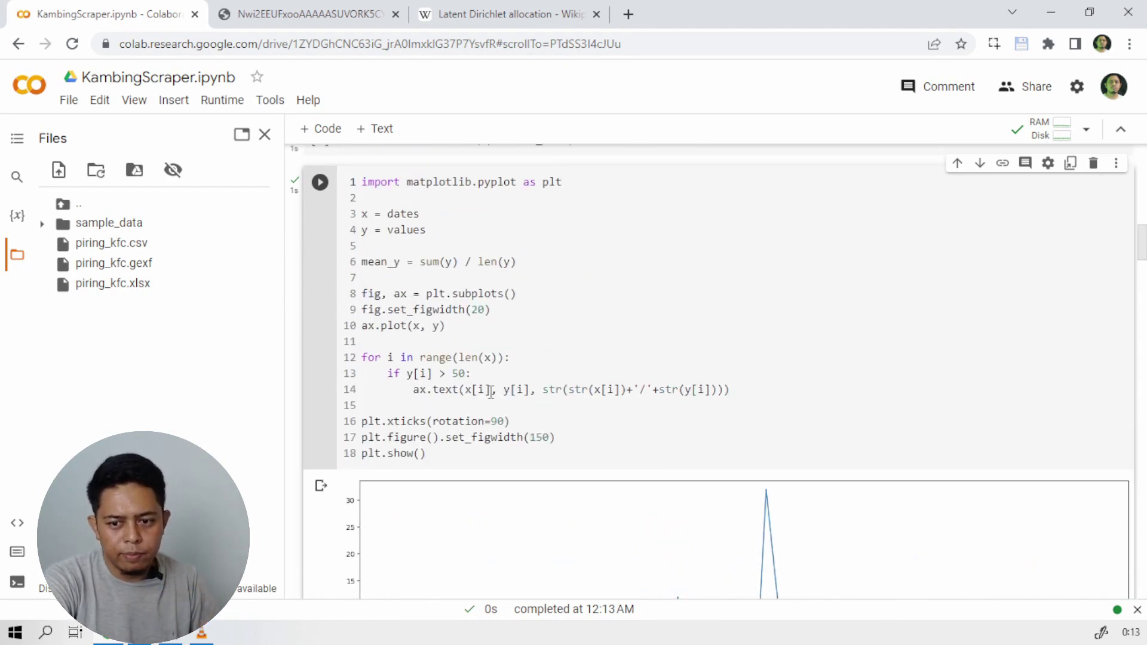
- Replace the fixed threshold 50 in the chart's label condition with mean_y and rerun the matplotlib cell
scroll(491, 393, "down", 3)
scroll(491, 393, "up", 2)
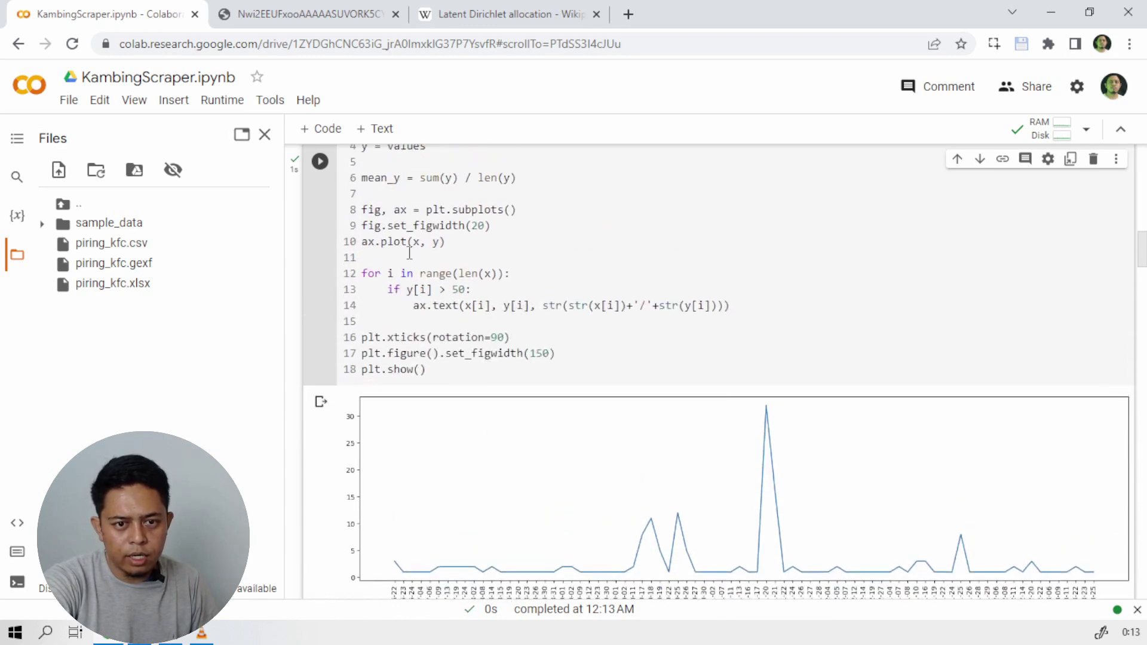
double_click(380, 178)
key("ctrl+c")
double_click(458, 289)
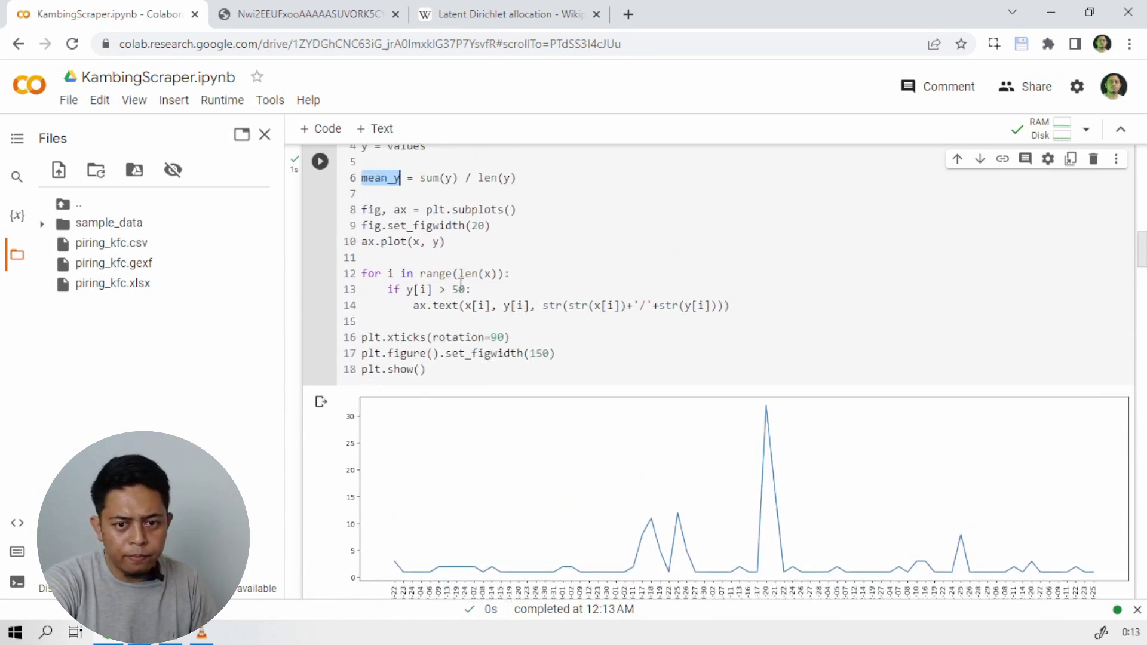
key("ctrl+v")
key("ctrl+Return")
scroll(562, 301, "down", 3)
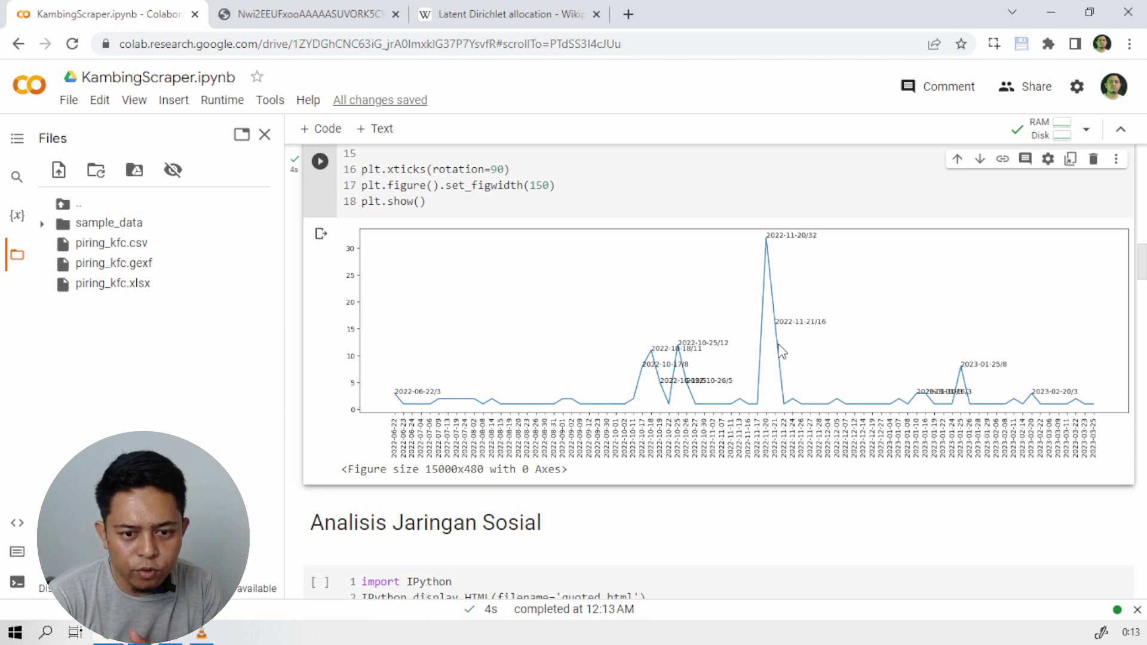
- Reload the full tweet data by rerunning the read_csv cell under Grafik Frekuensi Tweet
scroll(768, 355, "up", 10)
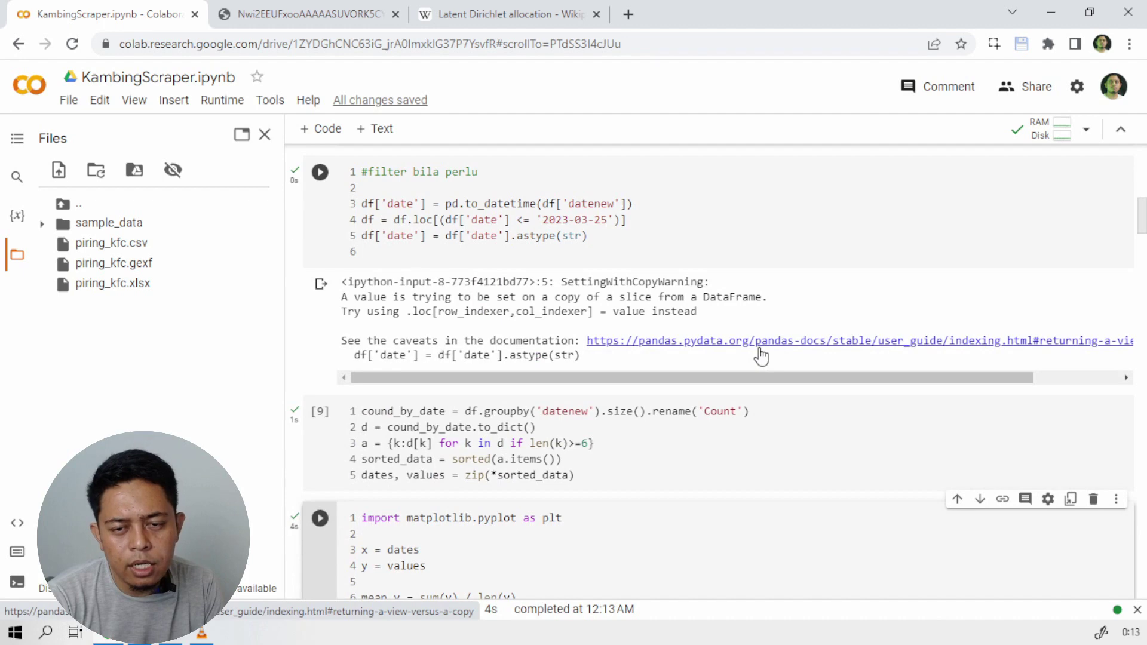
scroll(760, 357, "down", 8)
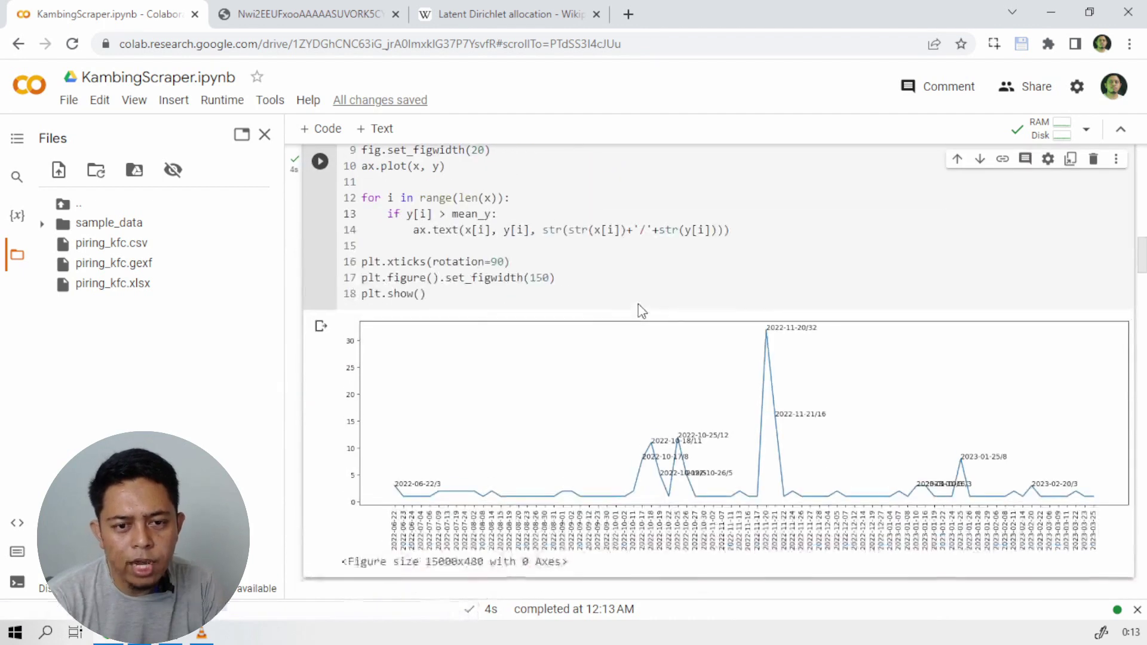
scroll(641, 309, "up", 11)
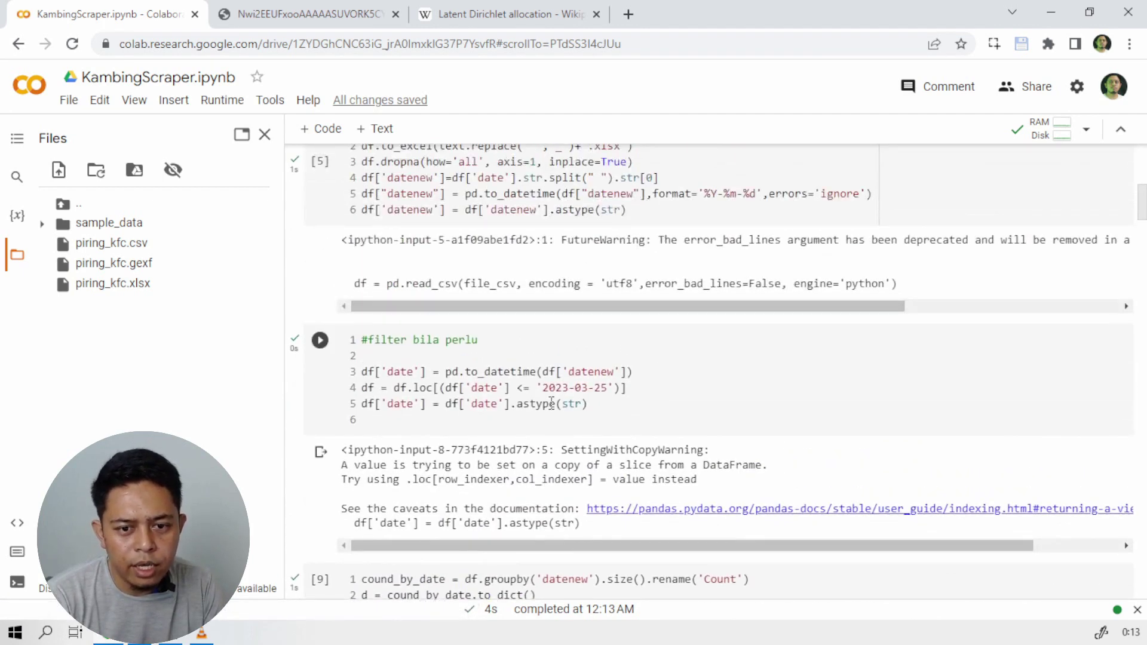
scroll(551, 401, "up", 1)
scroll(551, 402, "up", 3)
left_click(418, 376)
key("ctrl+Return")
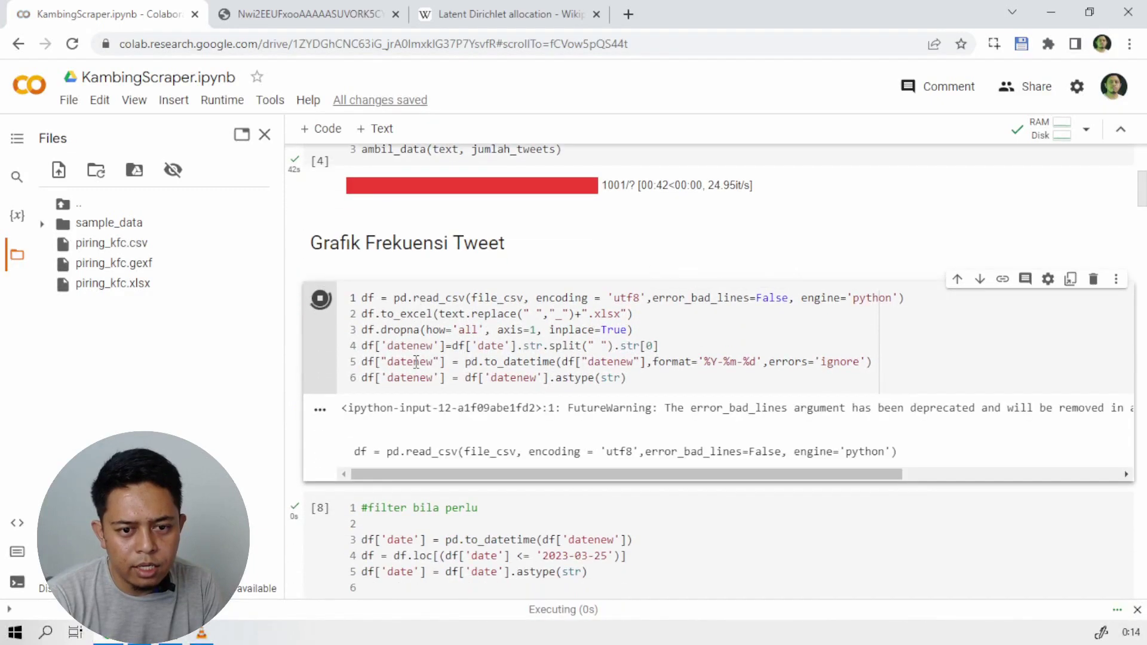
- Change the date filter's operator to >= so it keeps tweets from 2023-03-25 onward, and run the filter cell
scroll(454, 280, "down", 5)
left_click(523, 223)
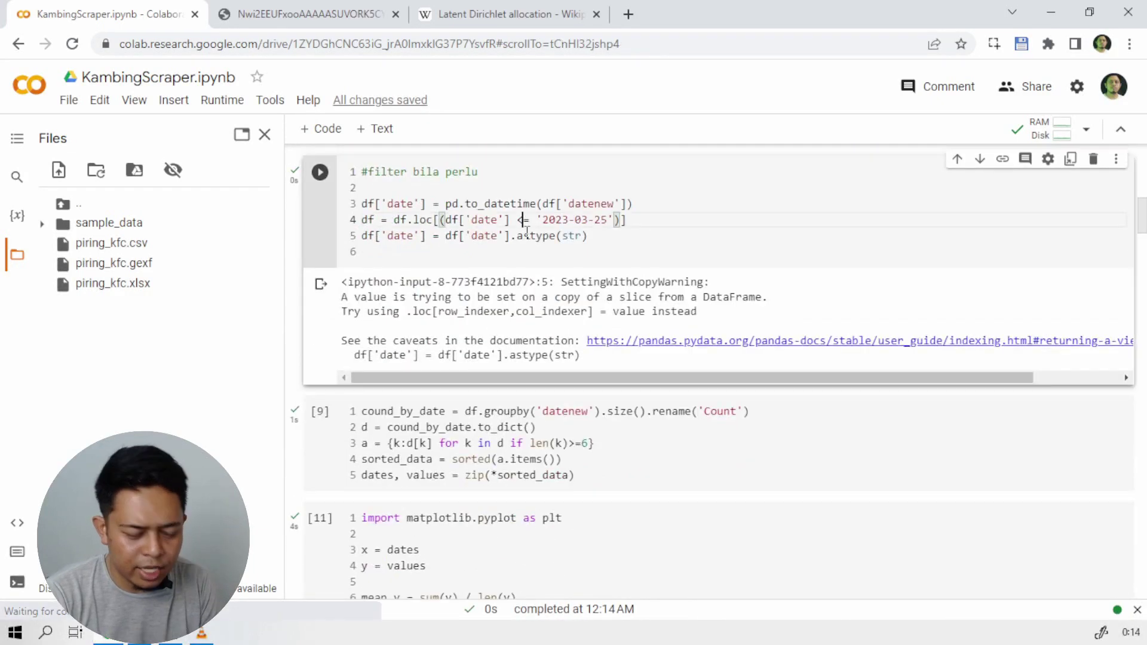
key("BackSpace")
type(">")
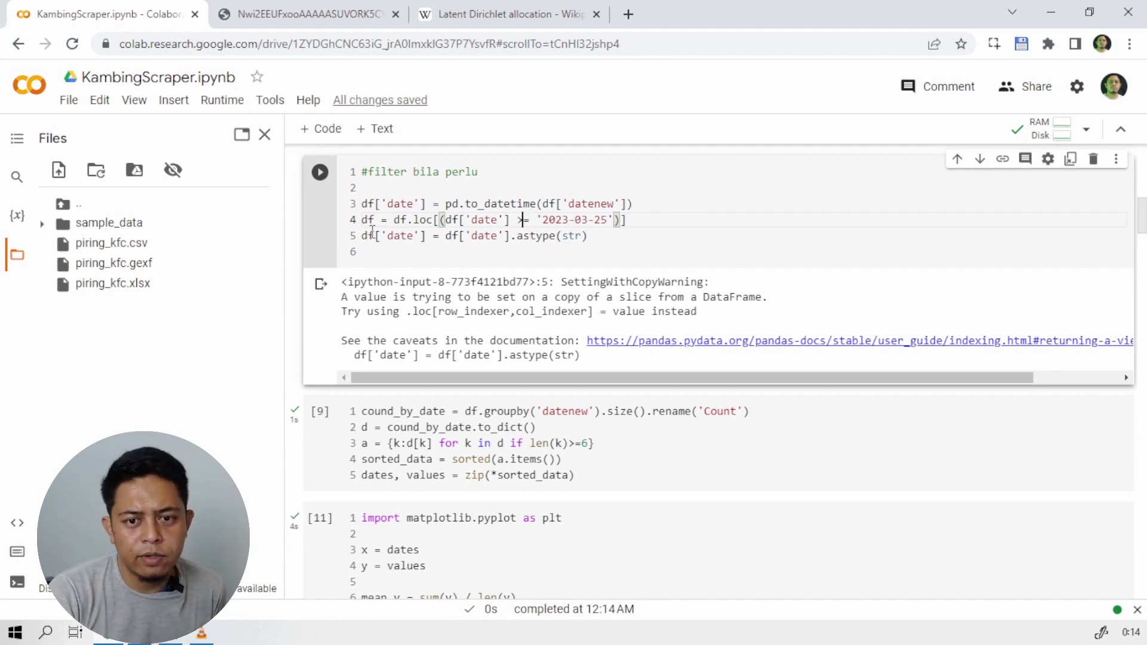
left_click(330, 177)
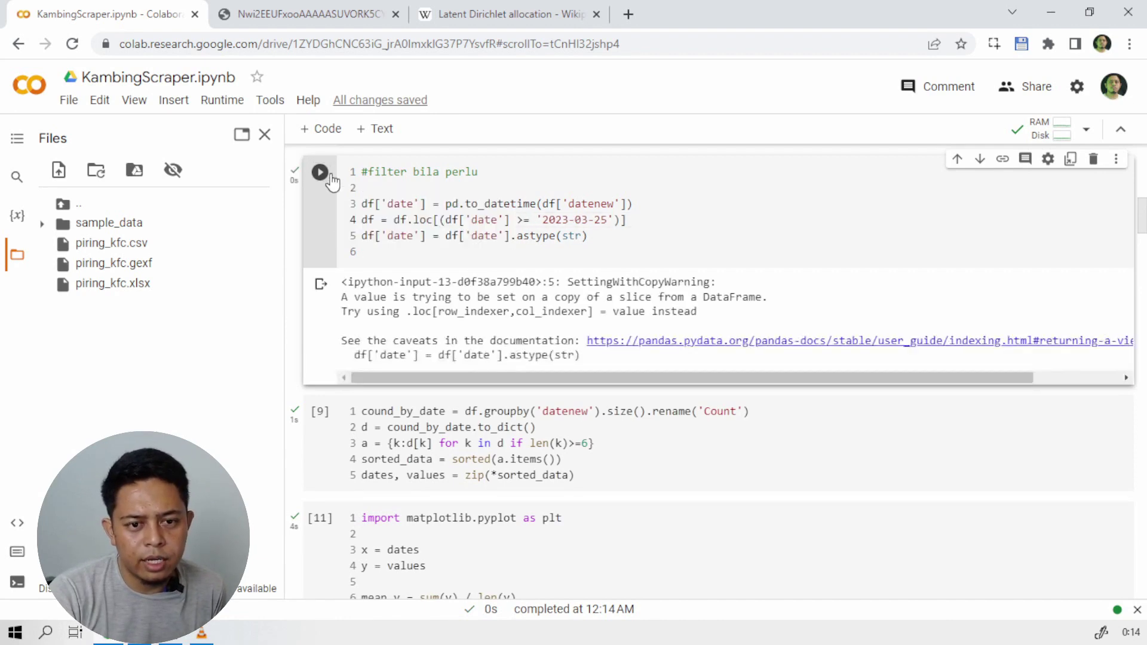
- Rerun the count-by-date and matplotlib cells to redraw the frequency chart for tweets from 2023-03-25 onward
scroll(341, 230, "down", 3)
left_click(320, 243)
scroll(325, 263, "down", 2)
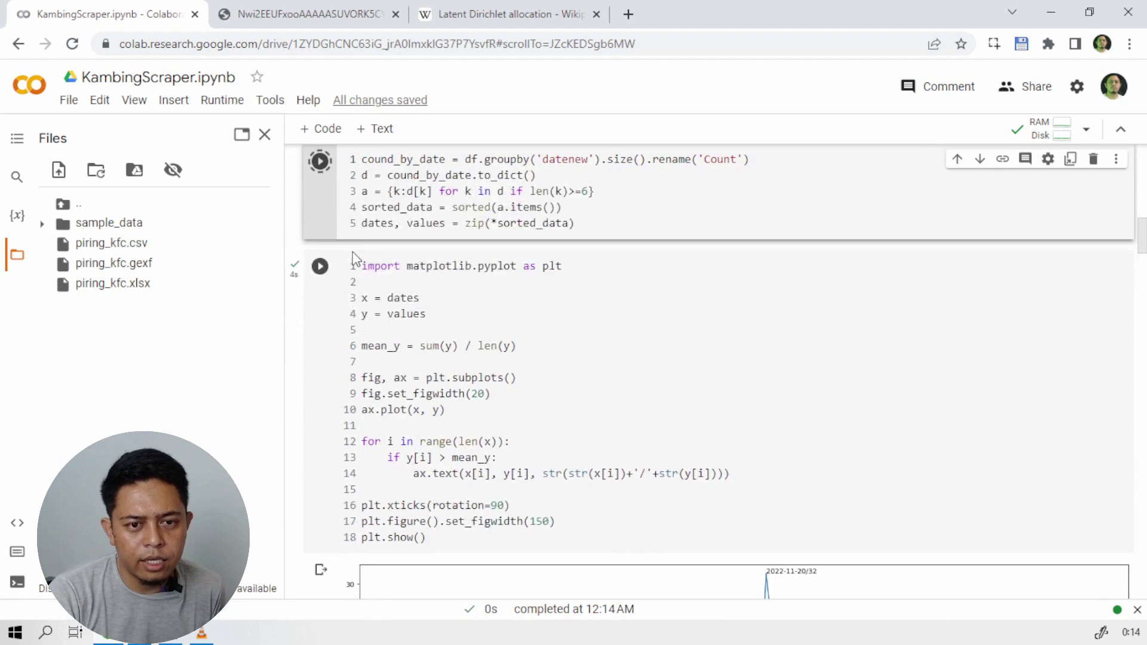
left_click(322, 269)
scroll(484, 279, "down", 2)
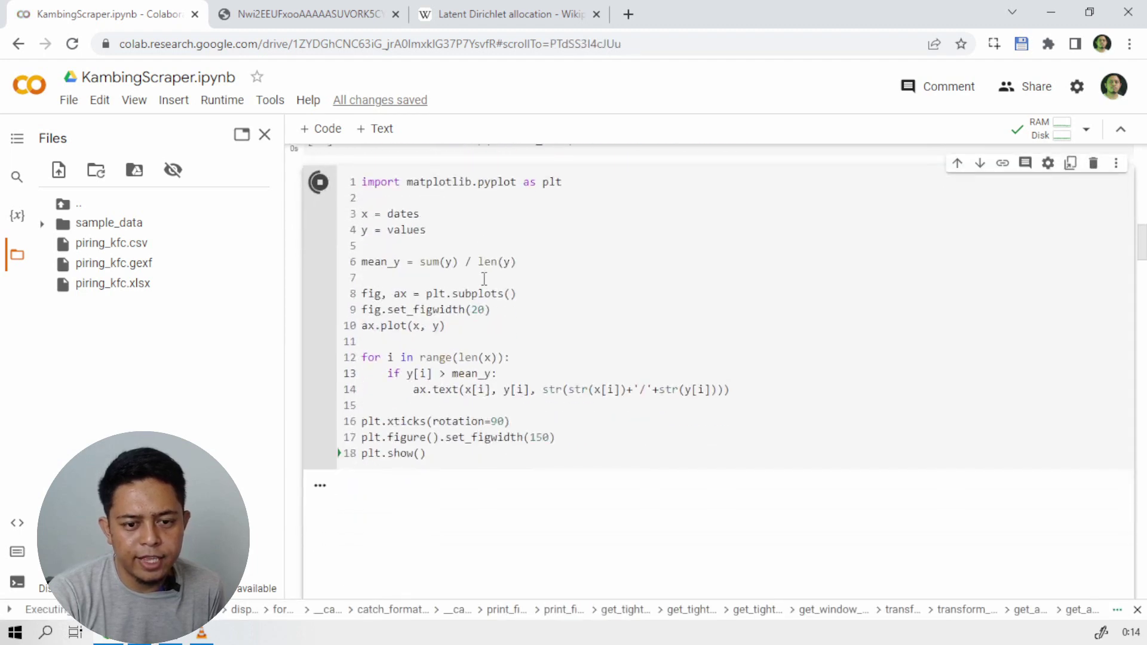
scroll(484, 275, "down", 8)
scroll(432, 321, "up", 2)
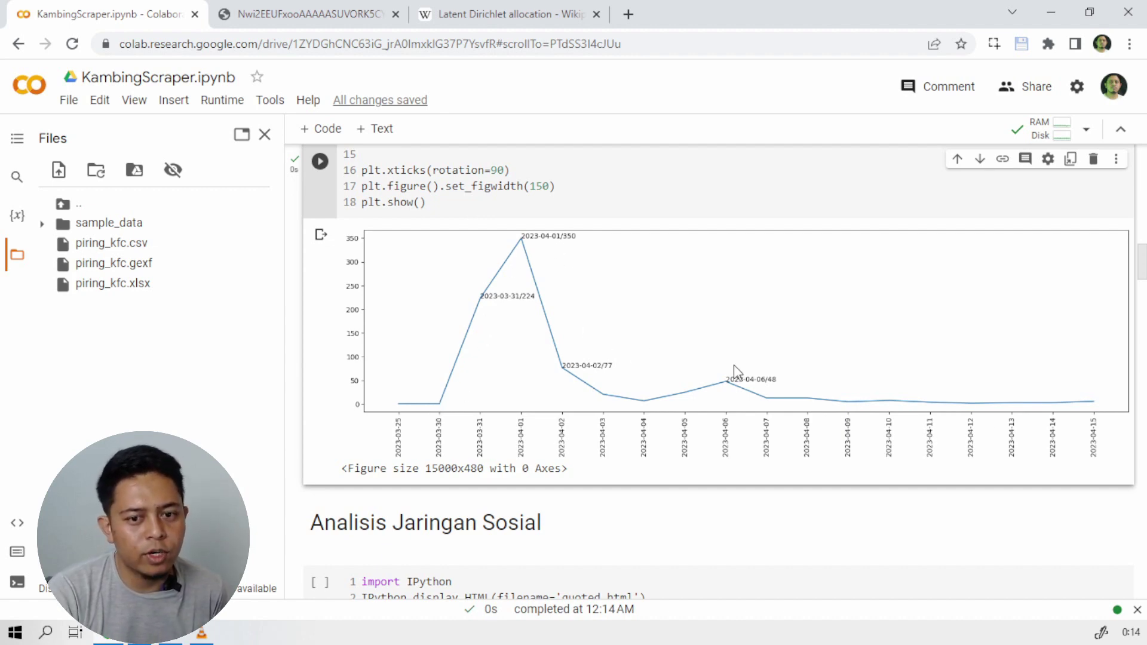
scroll(735, 370, "down", 3)
scroll(733, 365, "up", 3)
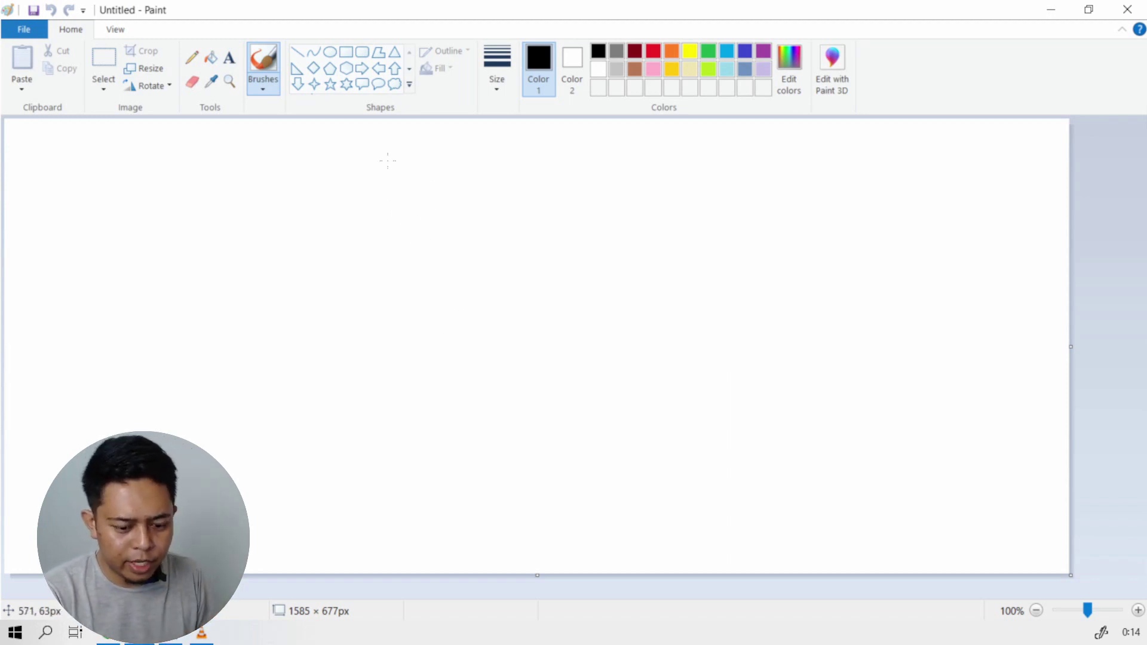
- In Paint, handwrite "1. quate" as the first interaction type, checking the quoted-tweet example in the notebook
left_click_drag(318, 198, 339, 217)
key("alt+Tab")
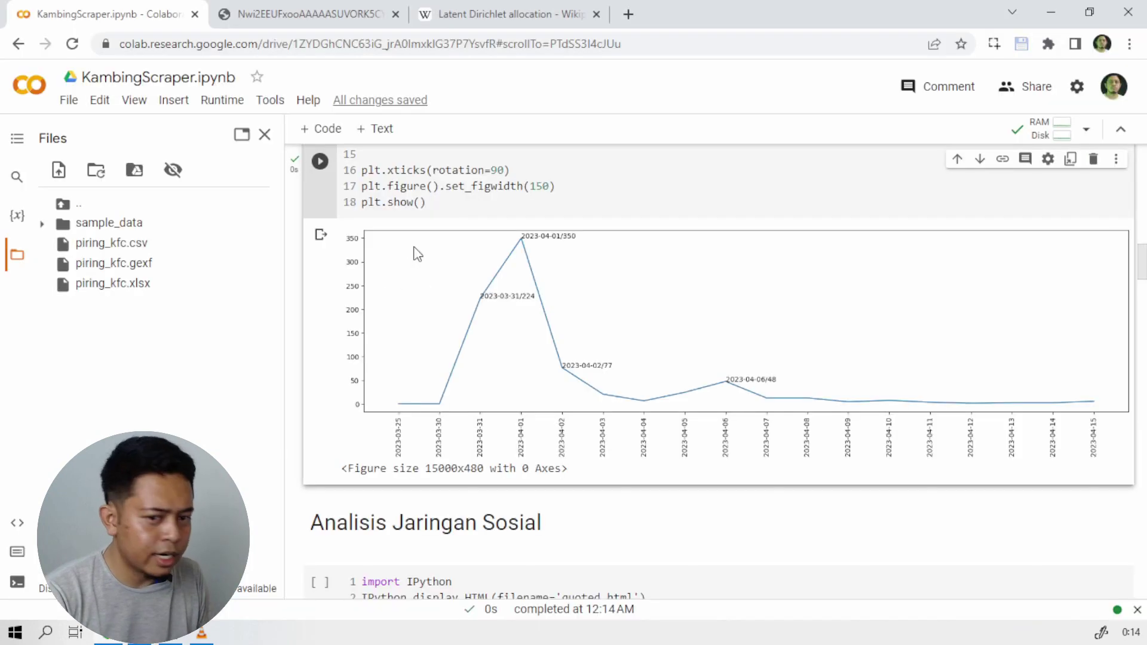
scroll(723, 266, "down", 5)
scroll(738, 303, "down", 3)
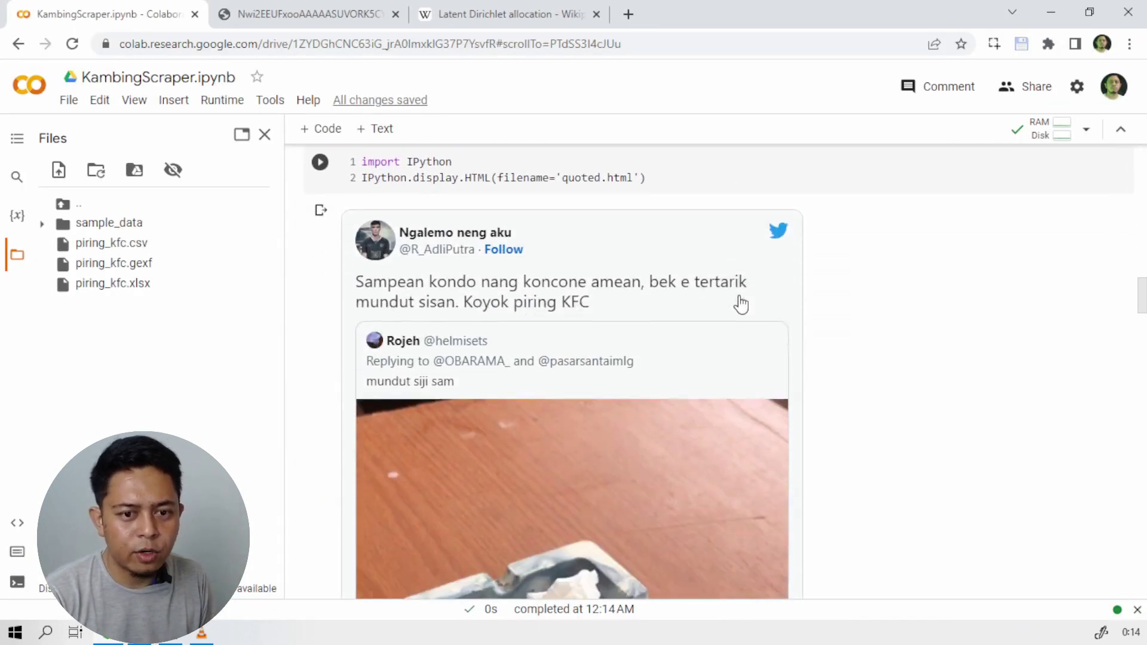
key("alt+Tab")
mouse_move(405, 191)
left_mouse_down()
mouse_move(423, 230)
mouse_move(482, 184)
mouse_move(521, 190)
left_mouse_up()
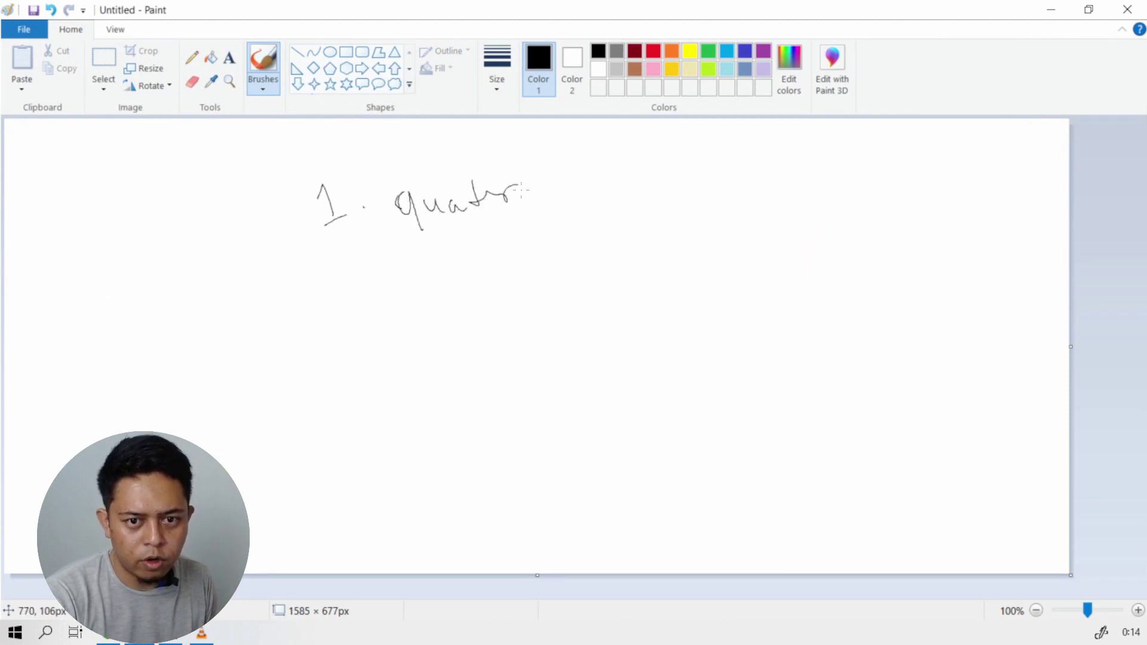
key("ctrl+z")
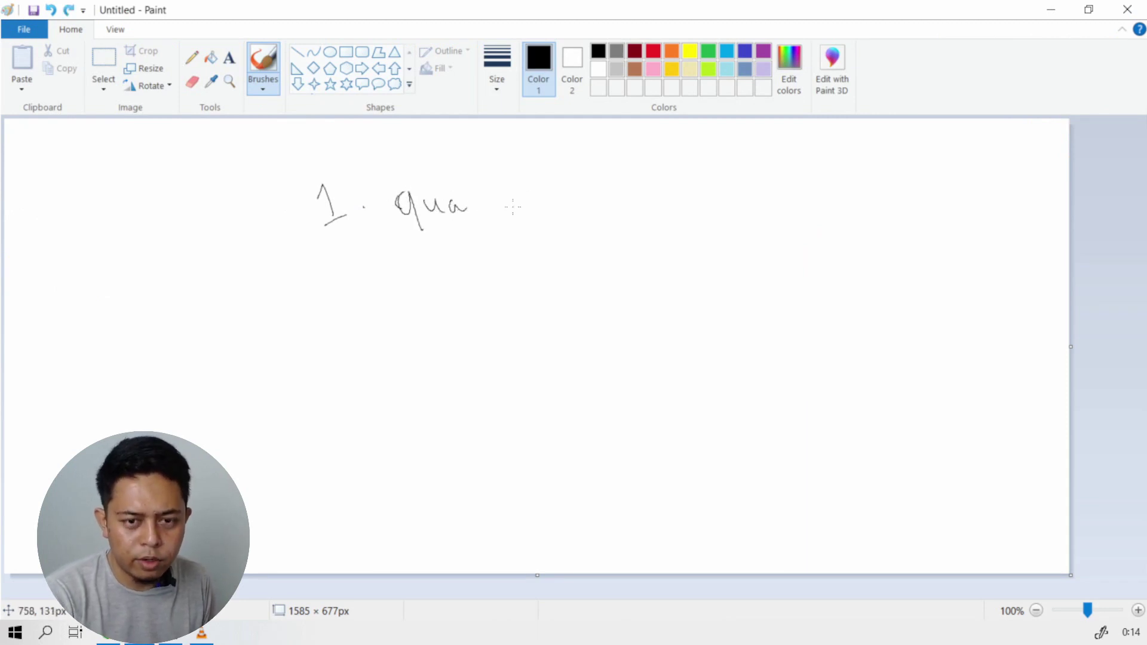
left_click_drag(472, 181, 475, 207)
left_click_drag(466, 202, 482, 197)
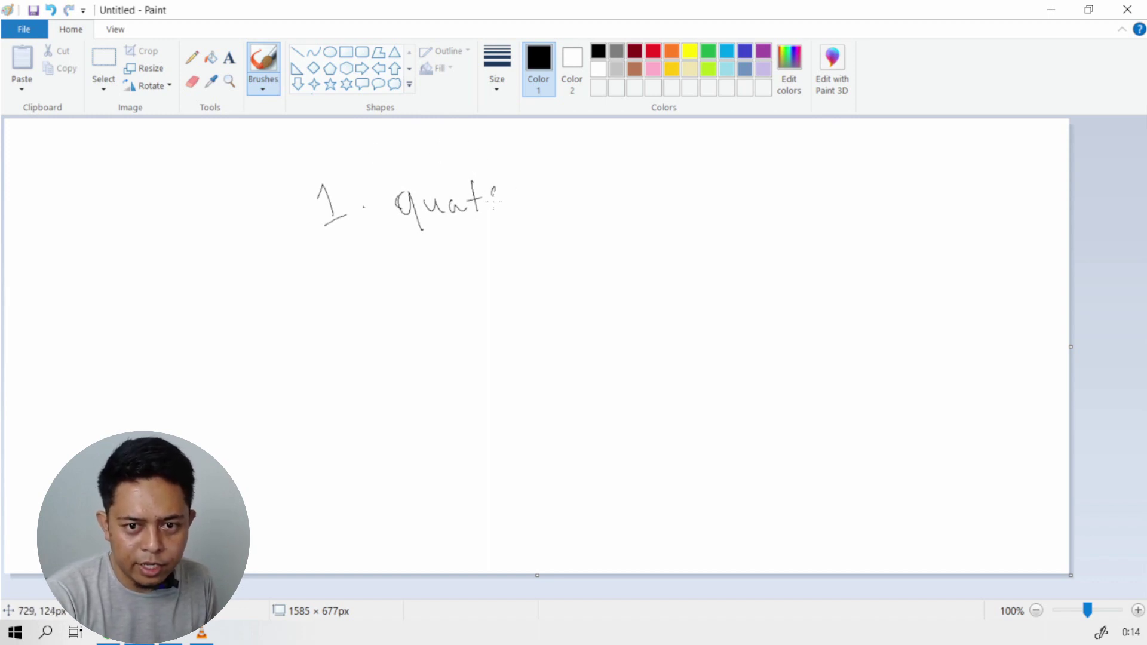
left_click_drag(493, 198, 505, 208)
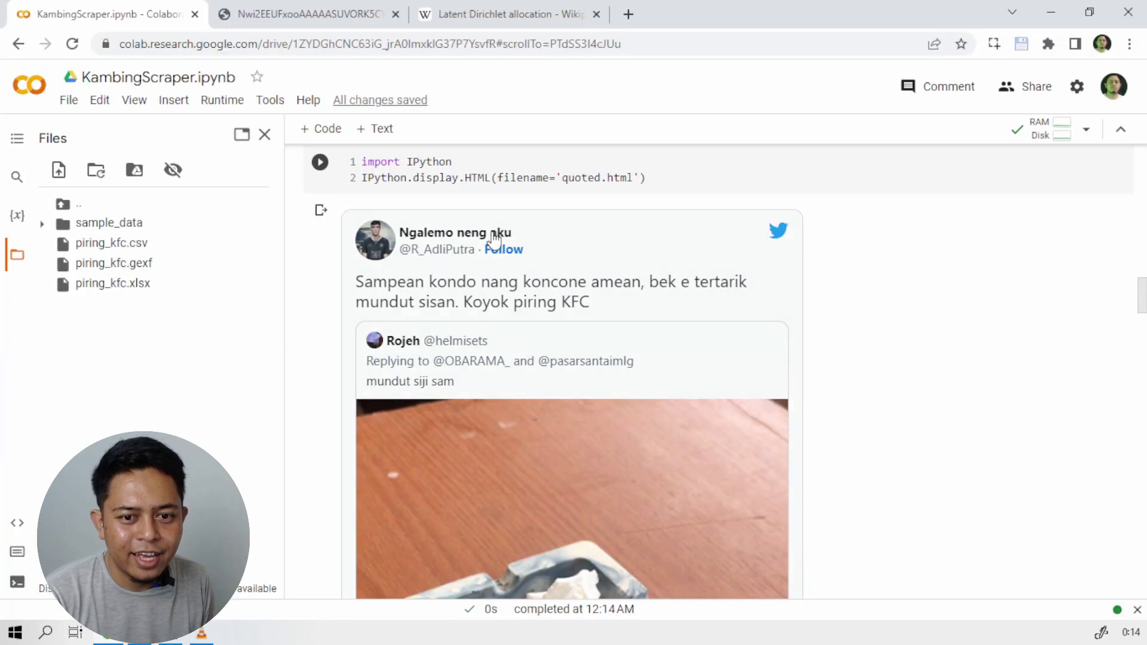
- Check the replay.html tweet example in the notebook and handwrite "2. replay" below the first item in Paint
scroll(477, 358, "down", 15)
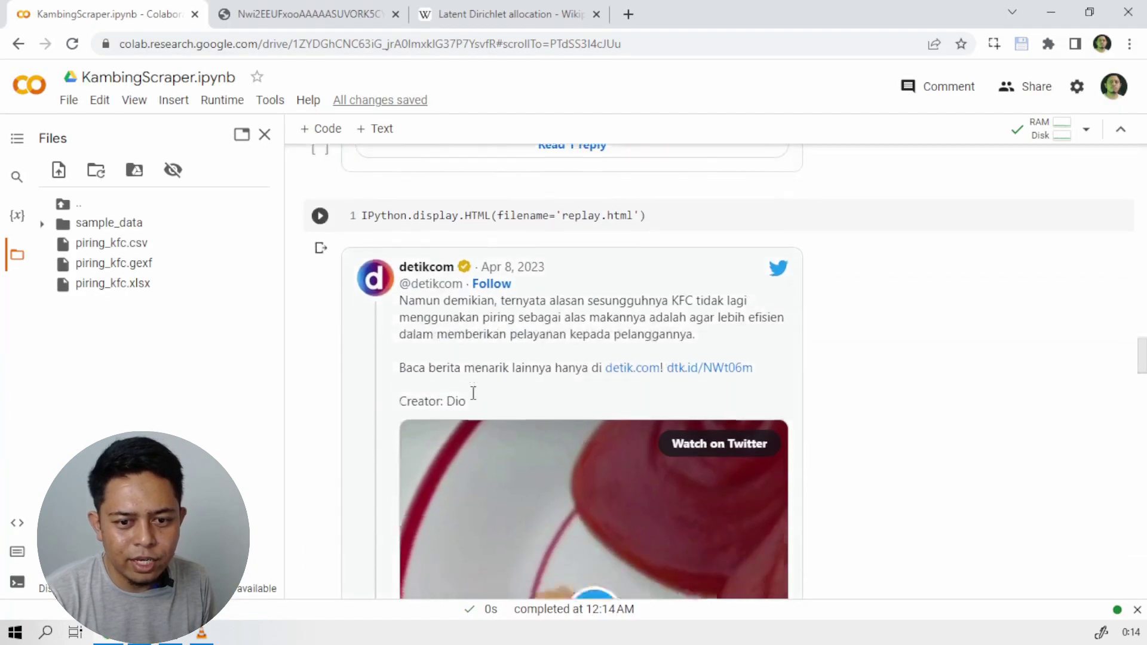
scroll(473, 393, "down", 7)
scroll(475, 395, "up", 1)
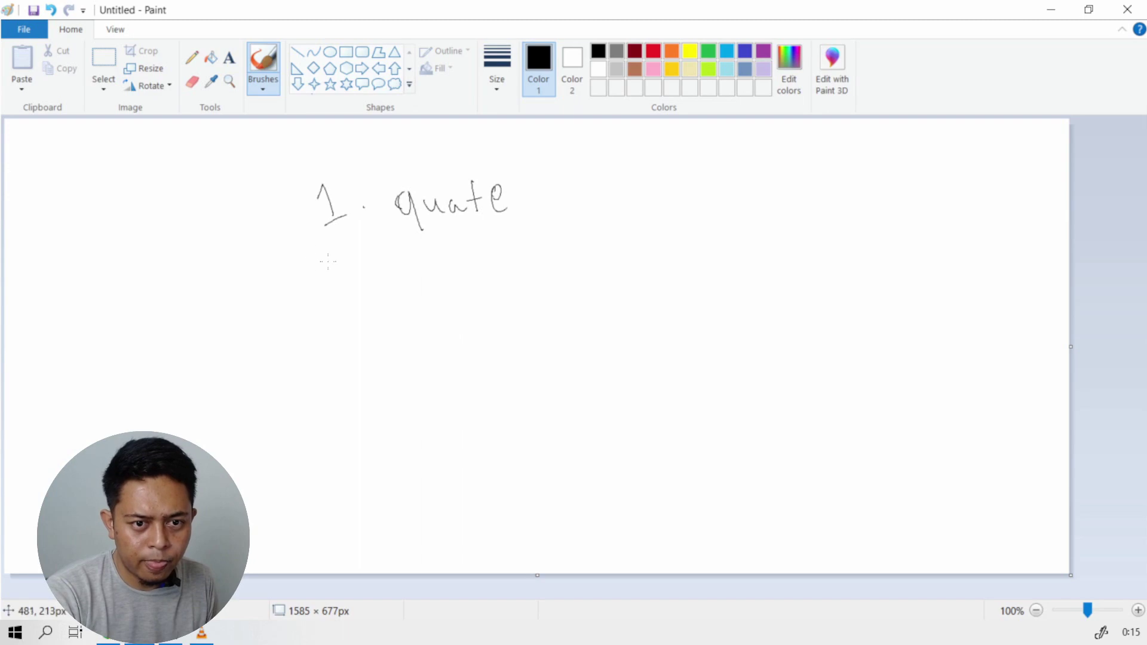
left_click_drag(332, 261, 350, 287)
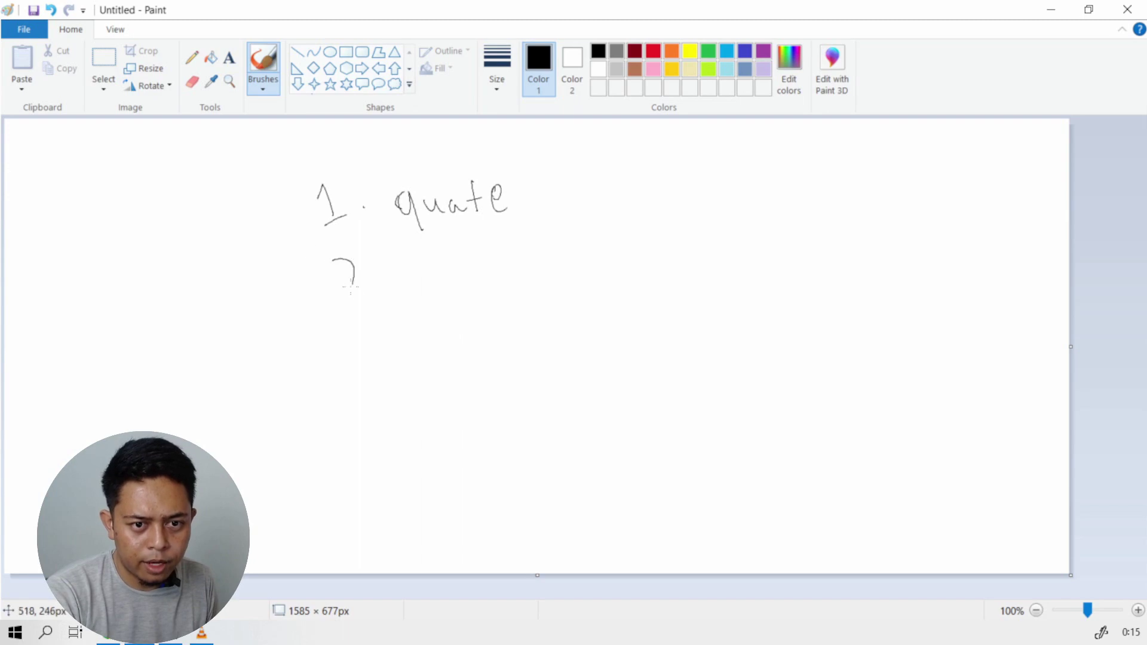
mouse_move(414, 267)
left_mouse_down()
mouse_move(419, 293)
mouse_move(428, 266)
left_mouse_up()
mouse_move(440, 276)
left_mouse_down()
mouse_move(459, 273)
mouse_move(468, 302)
left_mouse_up()
left_click_drag(459, 270, 466, 282)
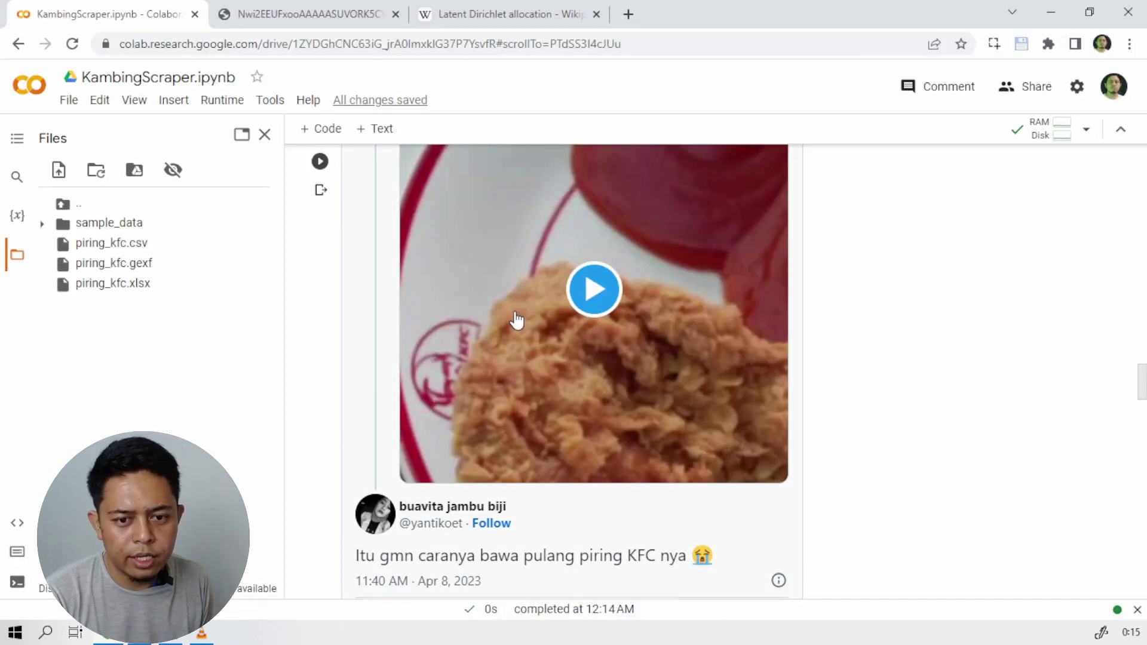
- Find the mention example in the notebook and handwrite "3. mention" as the third list item in Paint
scroll(517, 323, "down", 5)
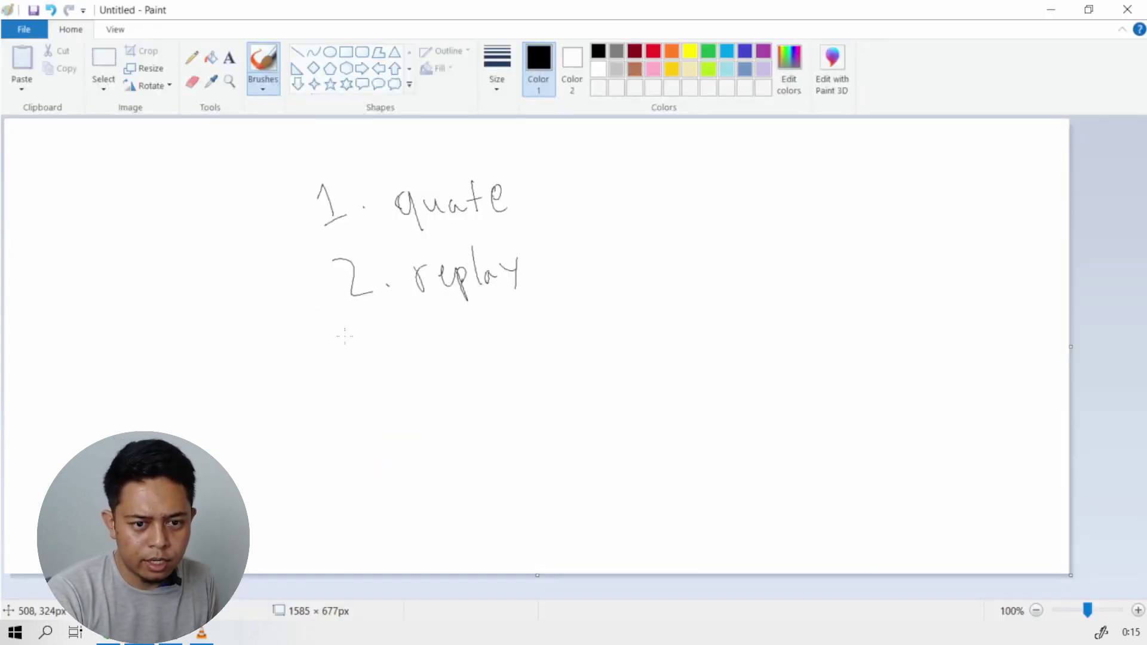
key("ctrl+z")
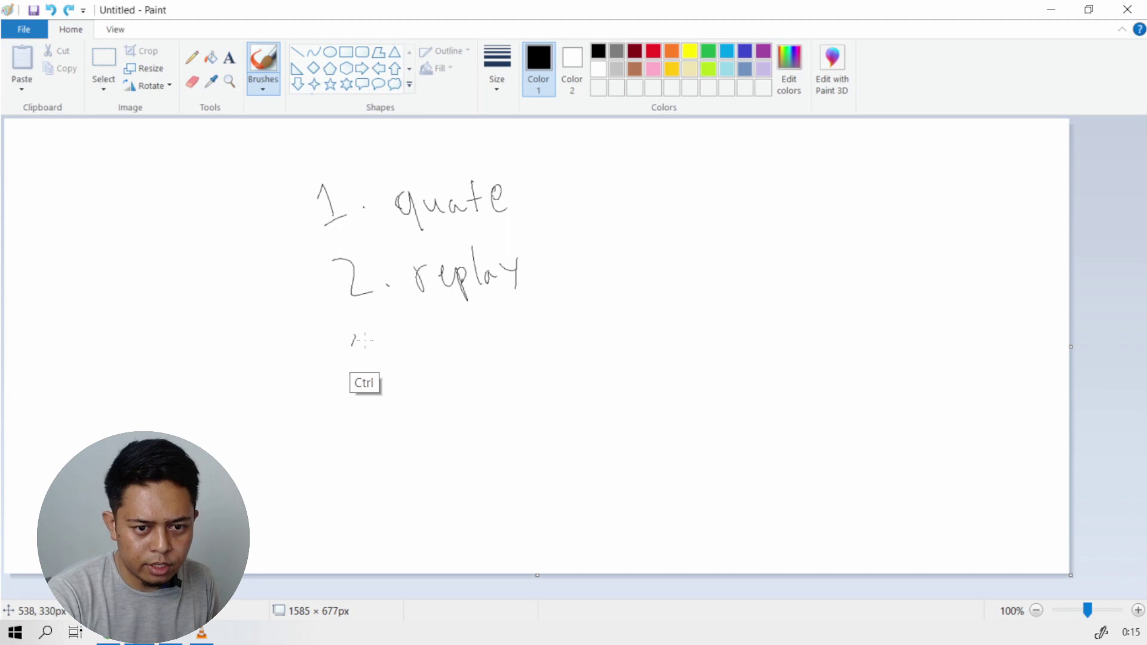
left_click(389, 353)
mouse_move(357, 345)
left_mouse_down()
mouse_move(360, 369)
mouse_move(426, 341)
mouse_move(465, 351)
mouse_move(488, 320)
left_mouse_up()
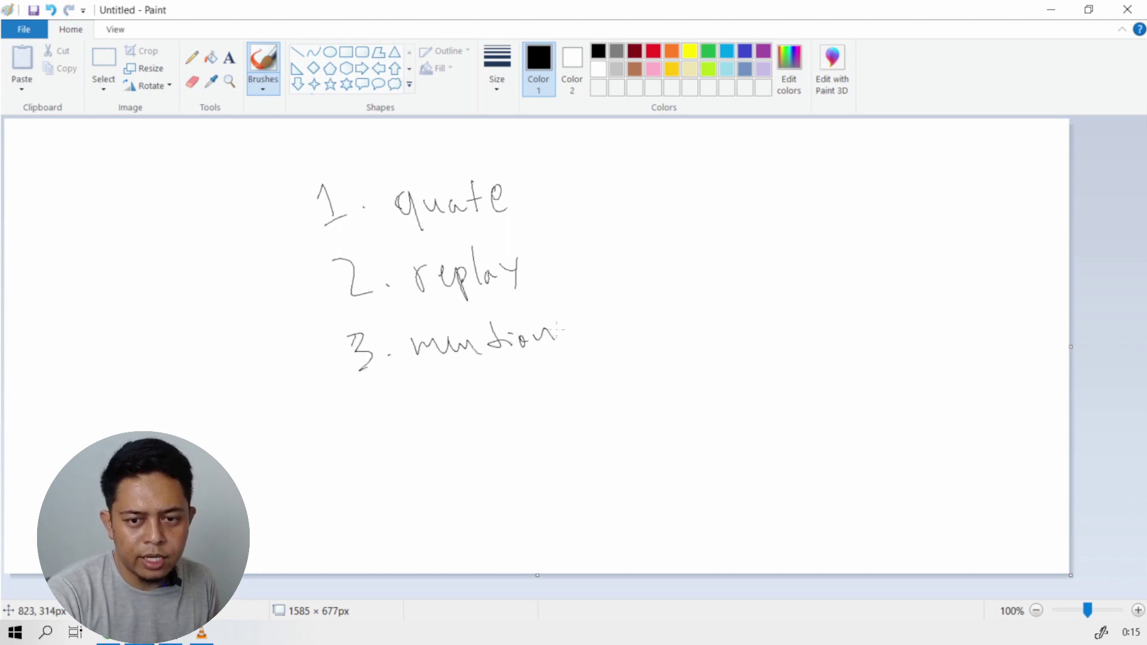
- Beside the list, sketch account nodes @A, @B and @C, with lines linking @A to @B and @A to @C
mouse_move(665, 210)
left_mouse_down()
mouse_move(672, 233)
mouse_move(853, 190)
mouse_move(866, 222)
left_mouse_up()
left_click_drag(876, 182, 886, 220)
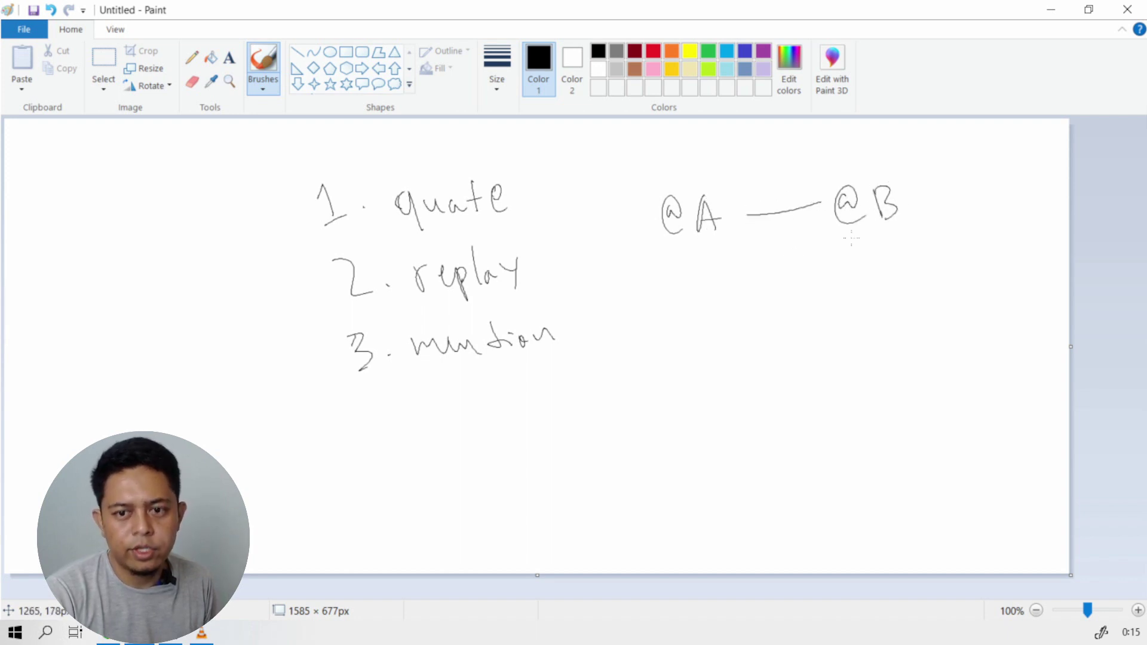
left_click_drag(700, 257, 711, 318)
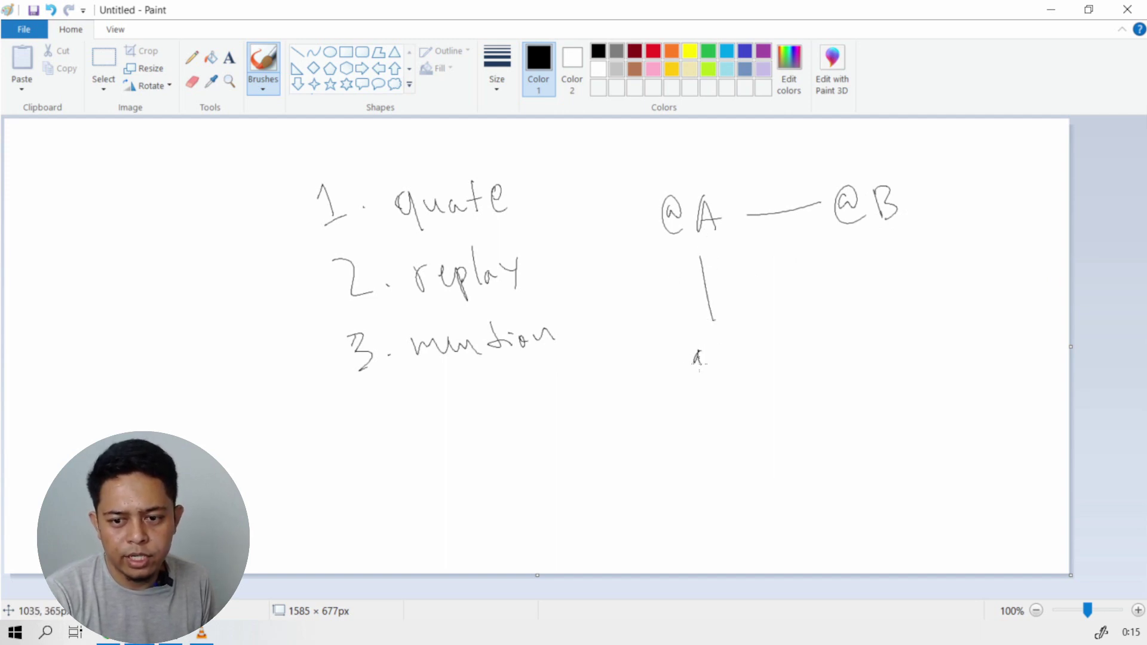
left_click_drag(697, 360, 750, 365)
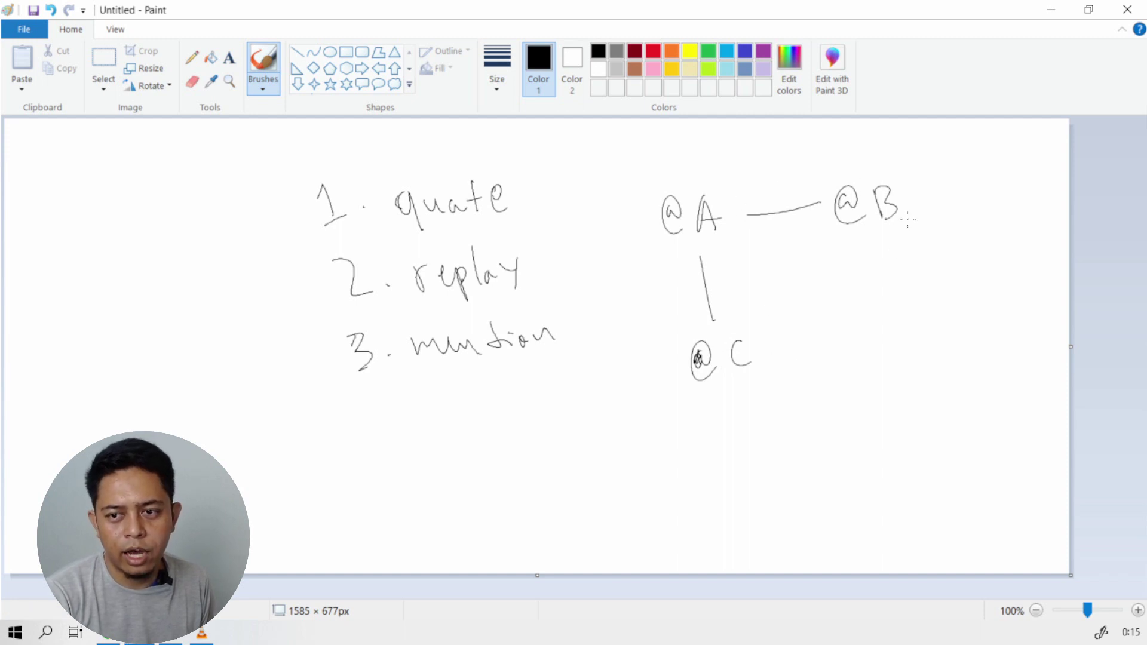
- Add an @d node below @B and link it with lines to both @B and @A
left_click_drag(899, 231, 913, 297)
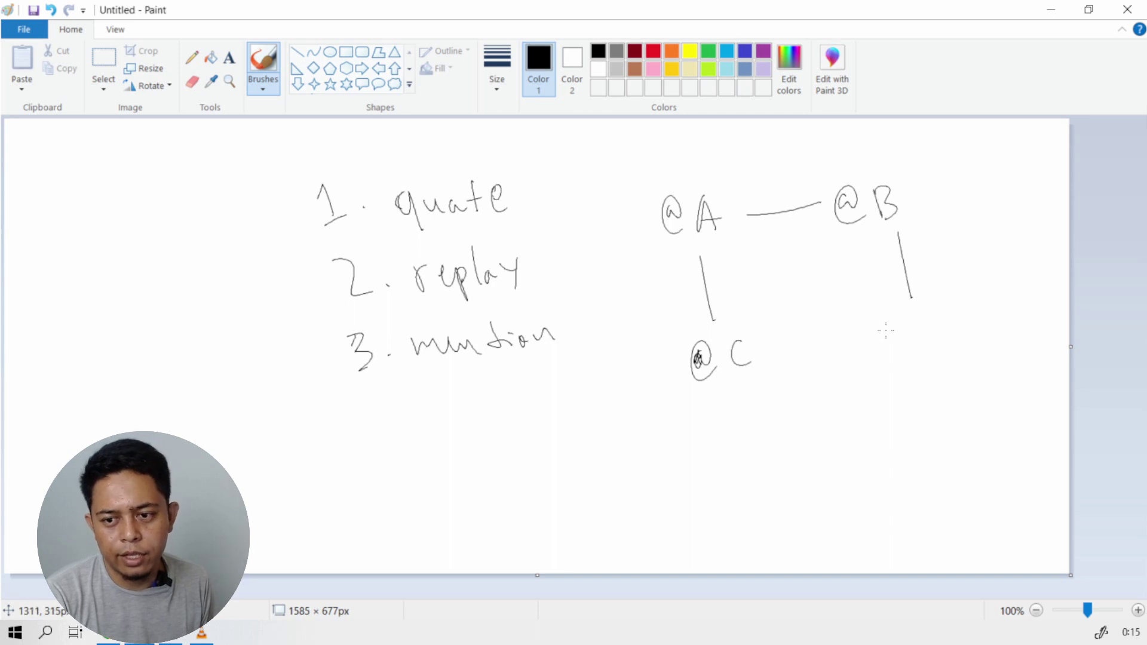
left_click_drag(881, 335, 950, 330)
left_click_drag(734, 237, 892, 311)
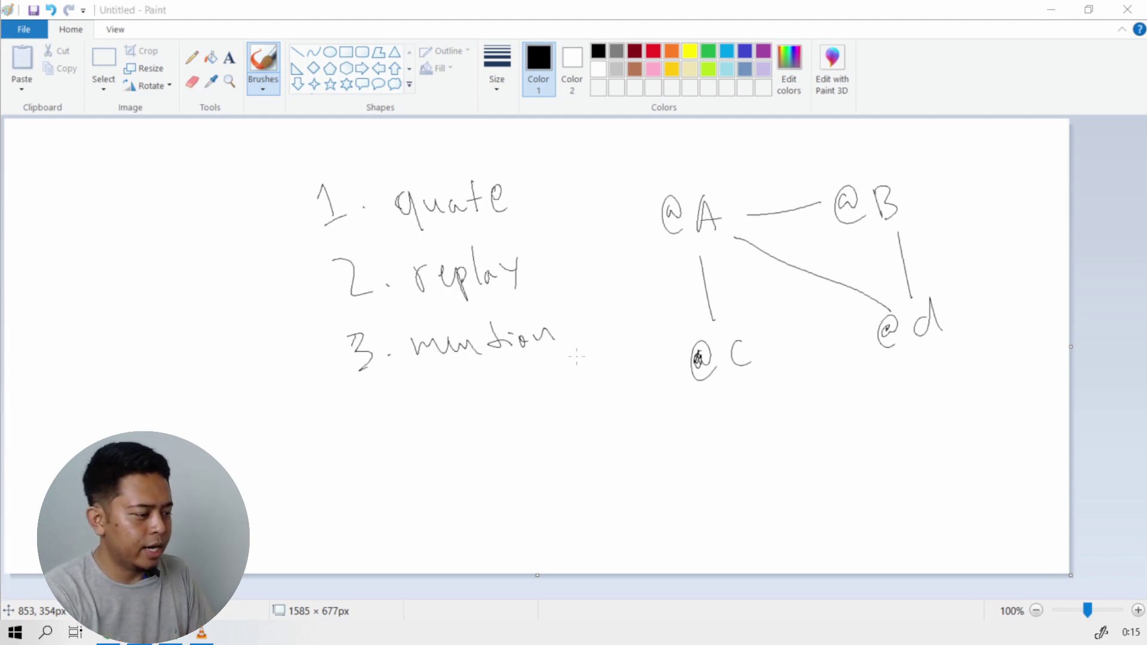
- Return to the notebook and review the embedded mention and reply tweet examples above Topik Modeling
key("alt+Tab")
scroll(615, 341, "up", 6)
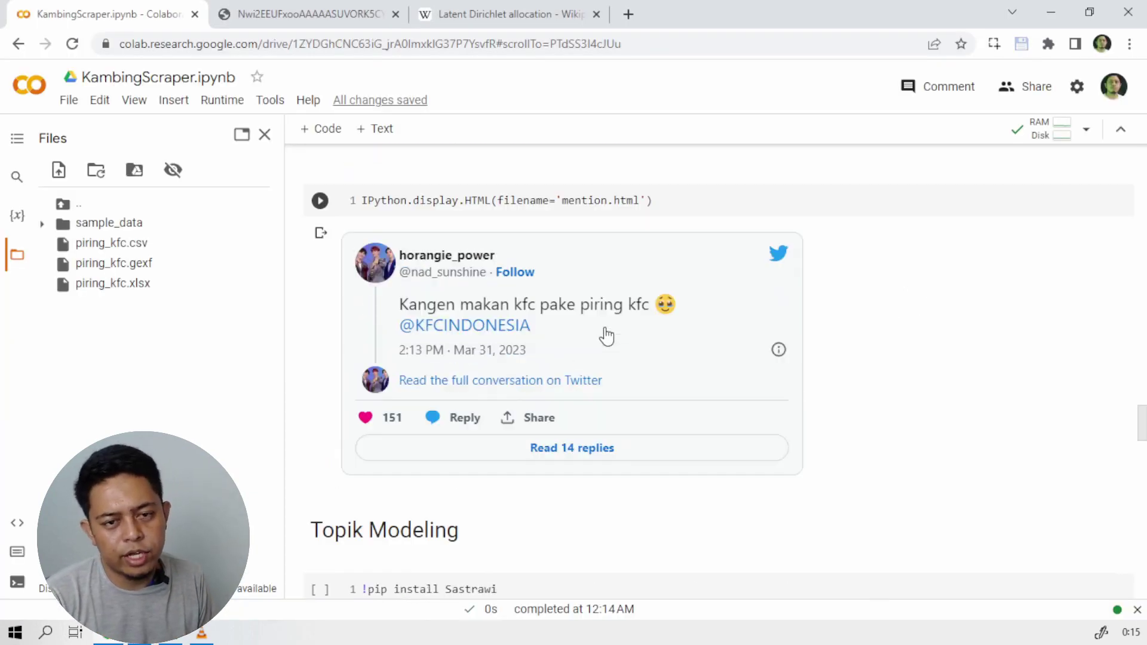
scroll(507, 369, "down", 5)
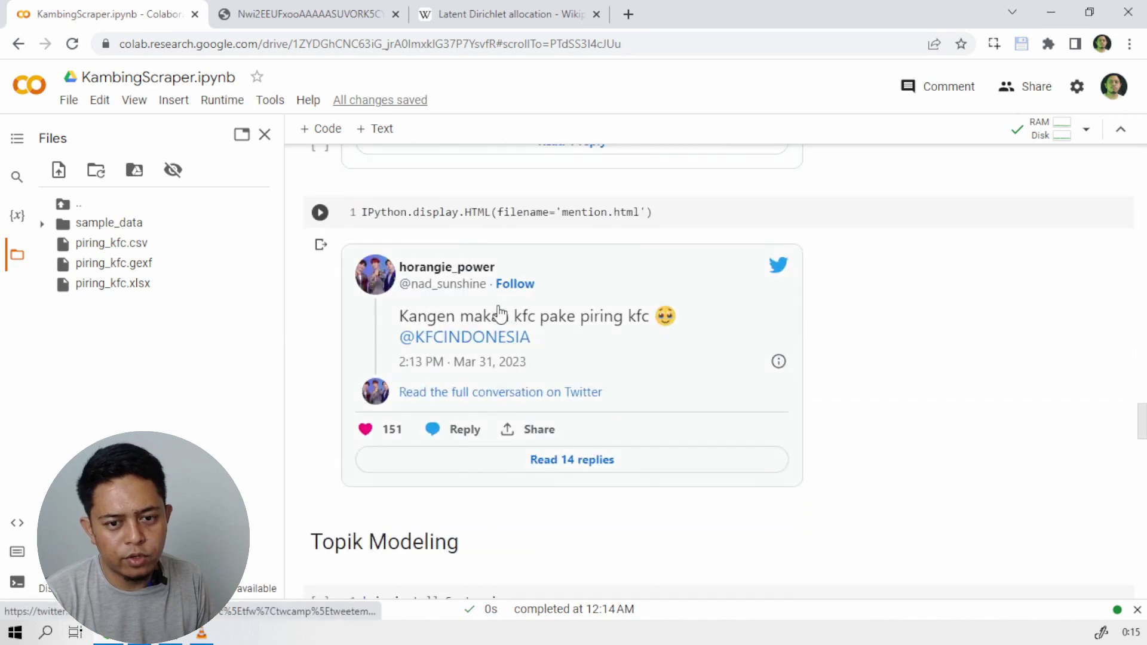
scroll(511, 311, "up", 7)
scroll(507, 370, "up", 15)
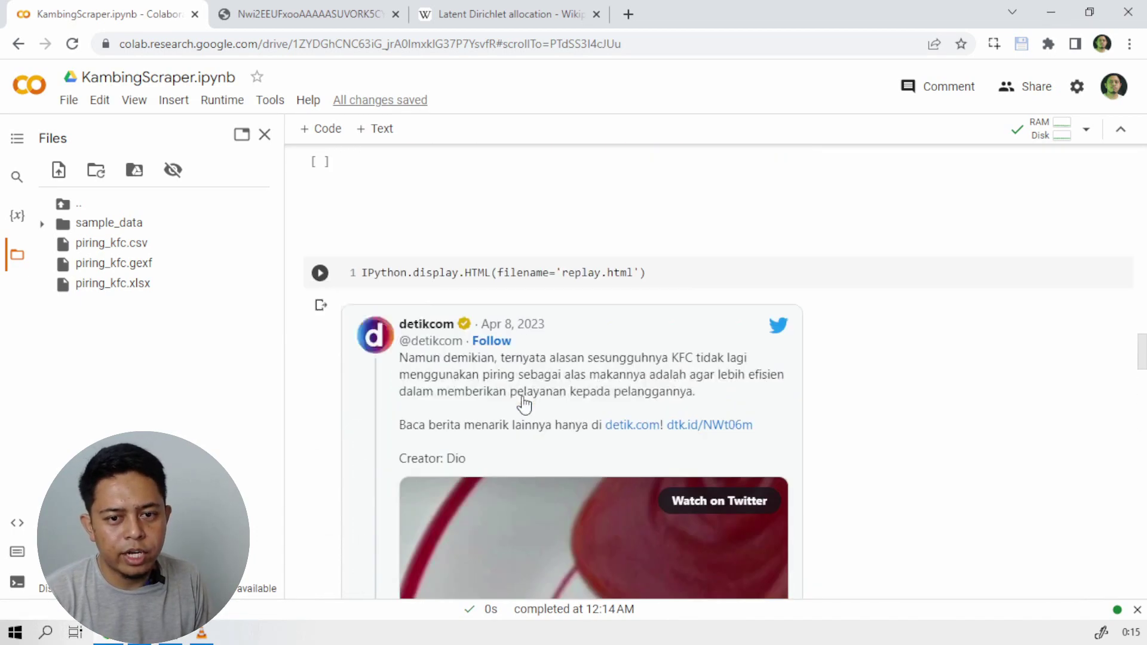
- Look back through the quoted and reply tweet examples, and download piring_kfc.gexf from the notebook's files
scroll(572, 264, "up", 4)
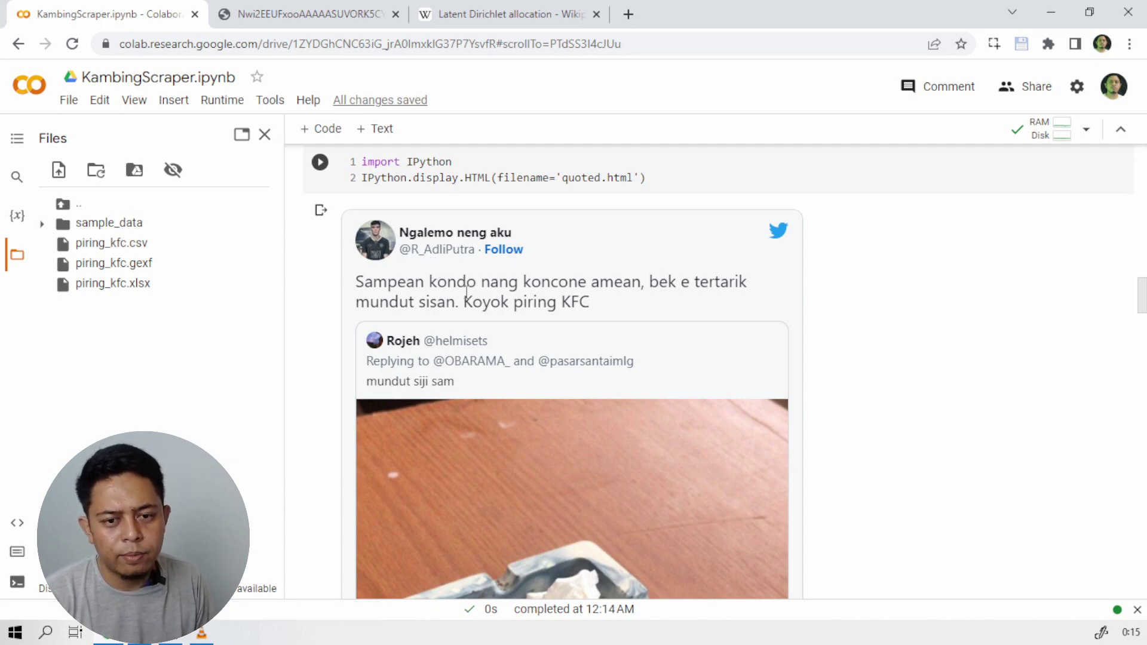
scroll(586, 303, "down", 1)
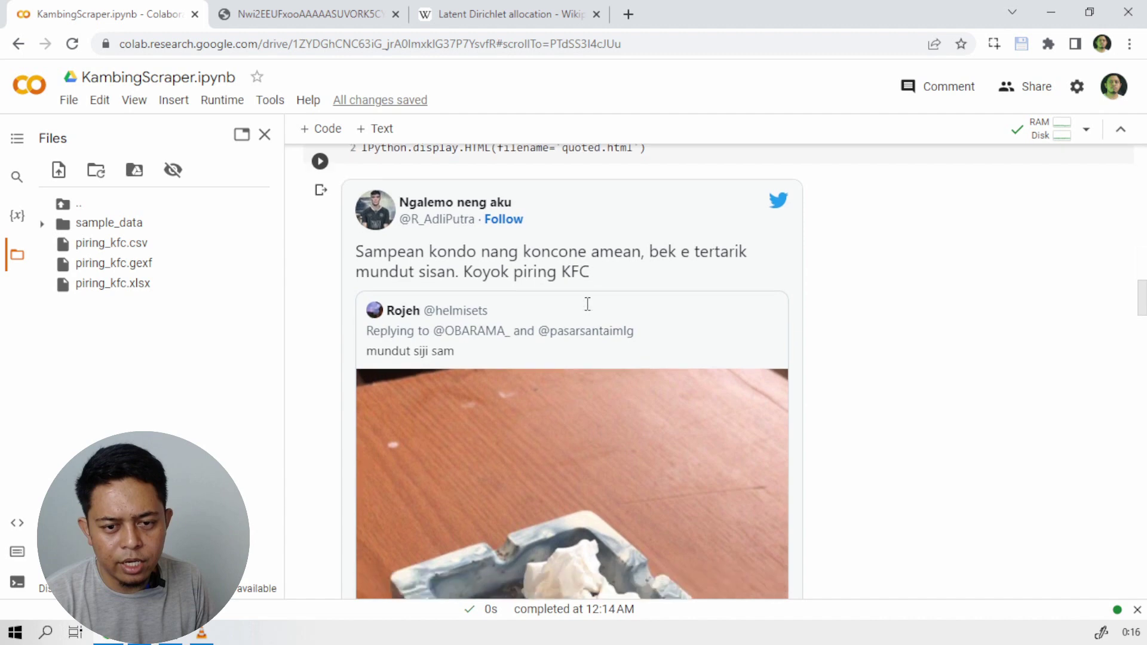
scroll(561, 306, "down", 20)
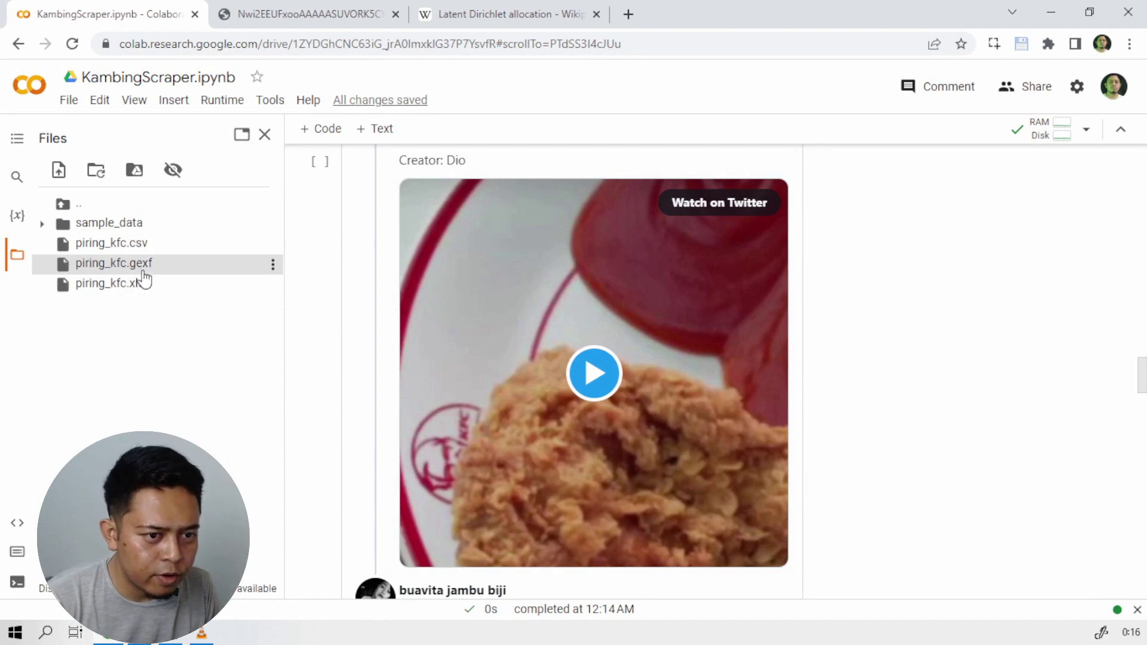
left_click(273, 267)
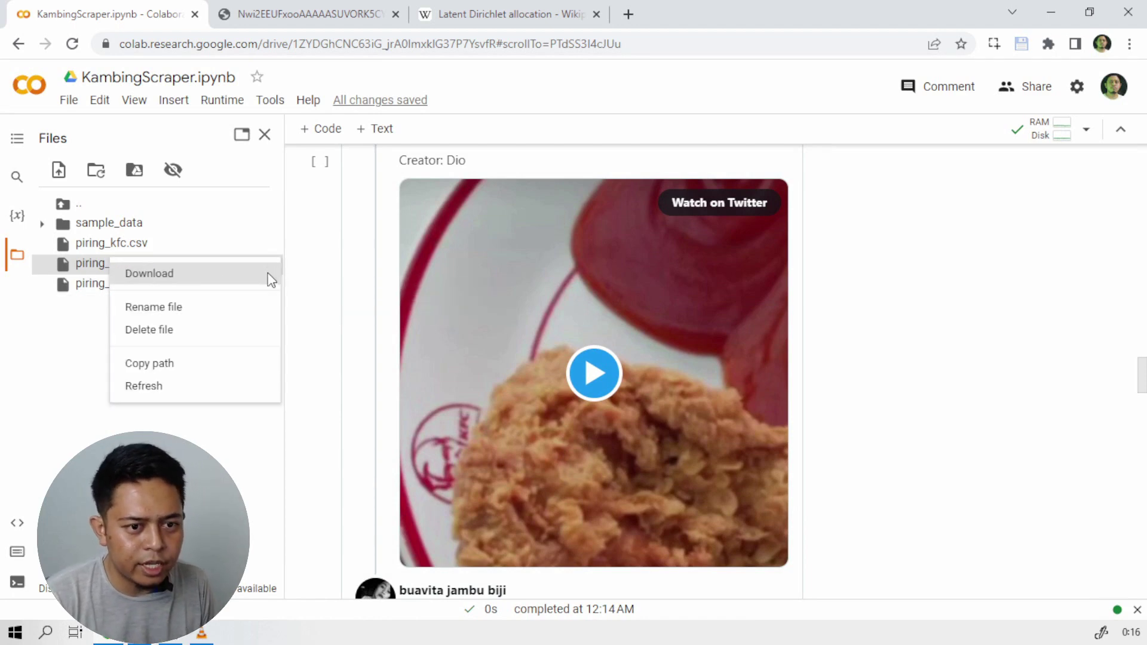
left_click(262, 276)
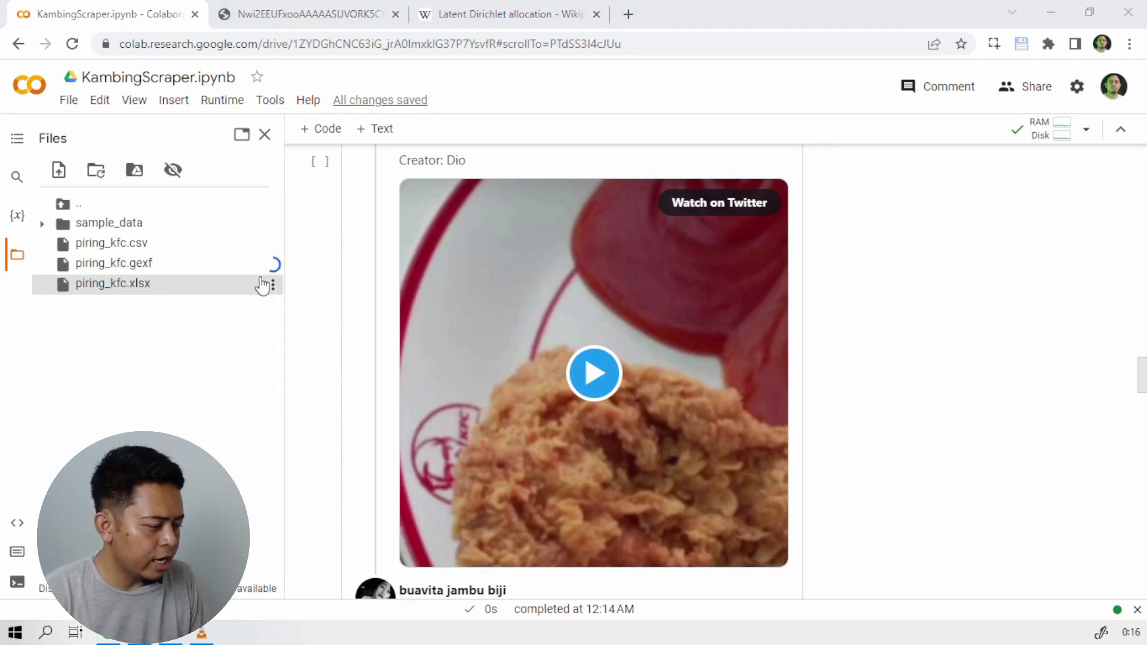
- Switch to Gephi and import the downloaded piring_kfc (4).gexf as an undirected graph in a new workspace
key("alt+Tab")
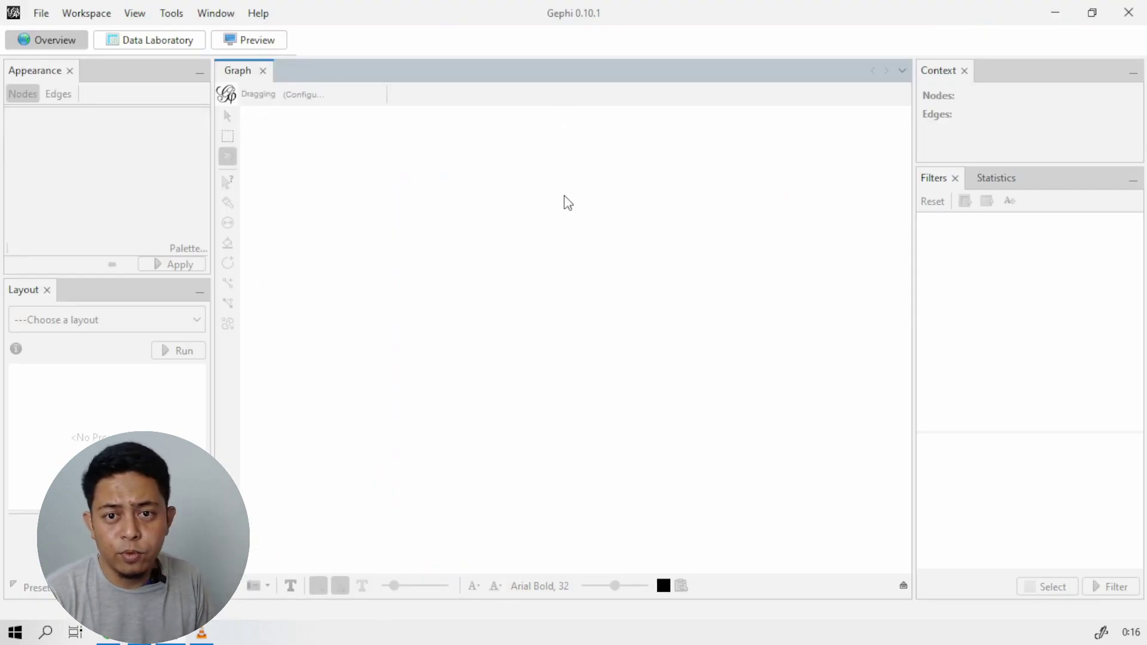
key("alt+Tab")
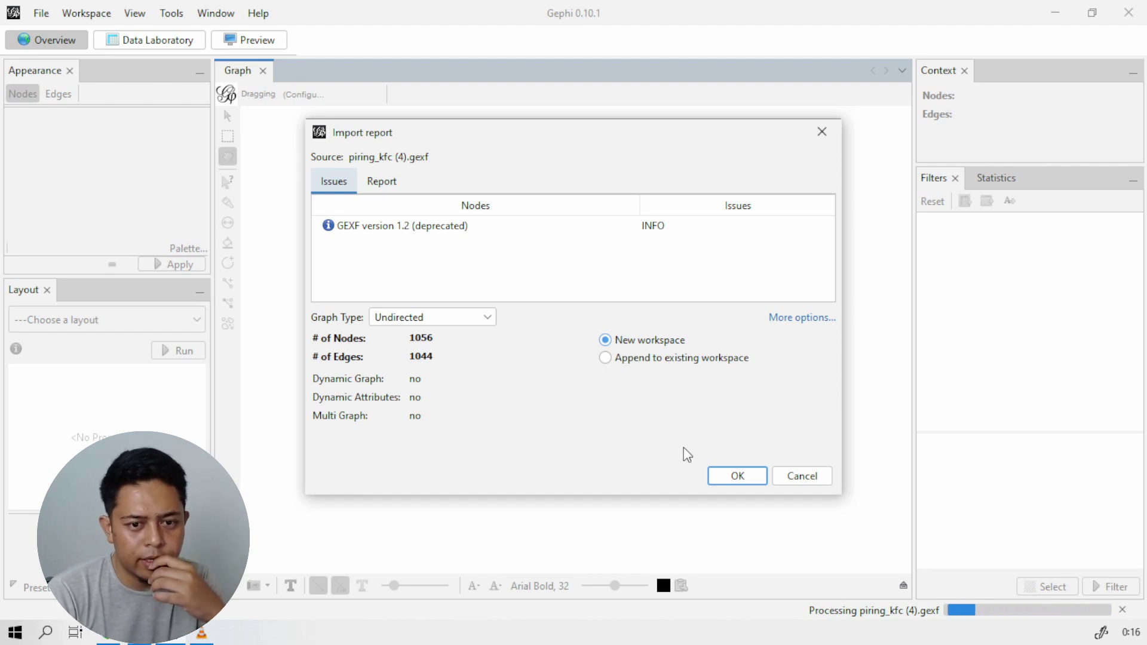
left_click(735, 476)
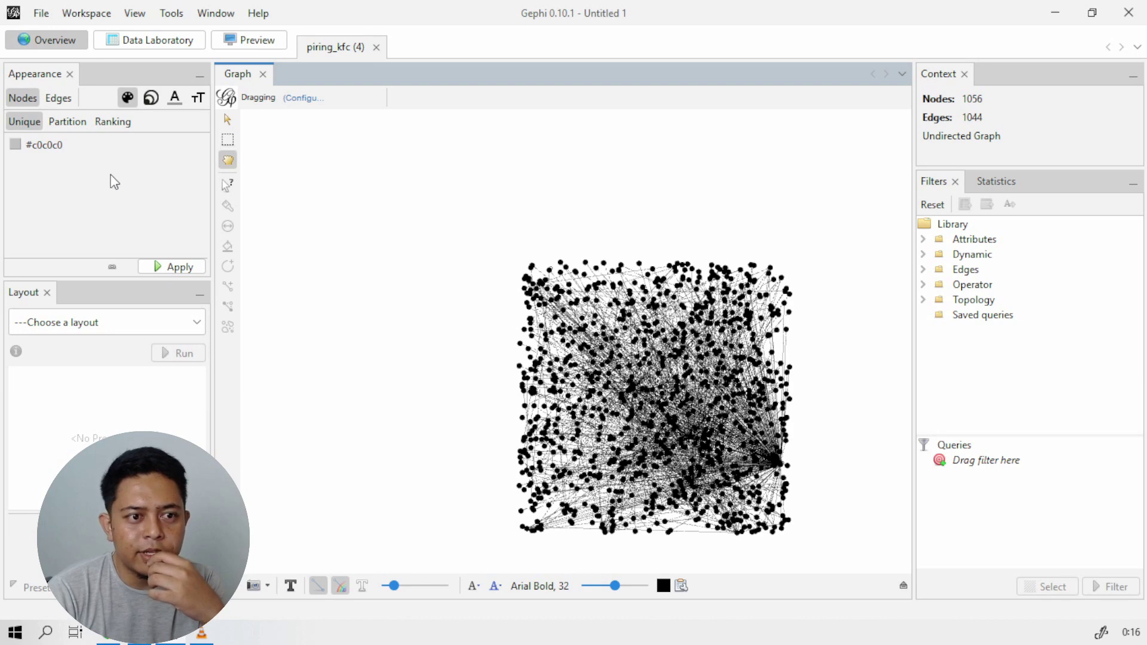
- Run Modularity community detection with randomize, edge weights, resolution 1.0 and classes starting at 0, and close its report
left_click(72, 124)
left_click(25, 122)
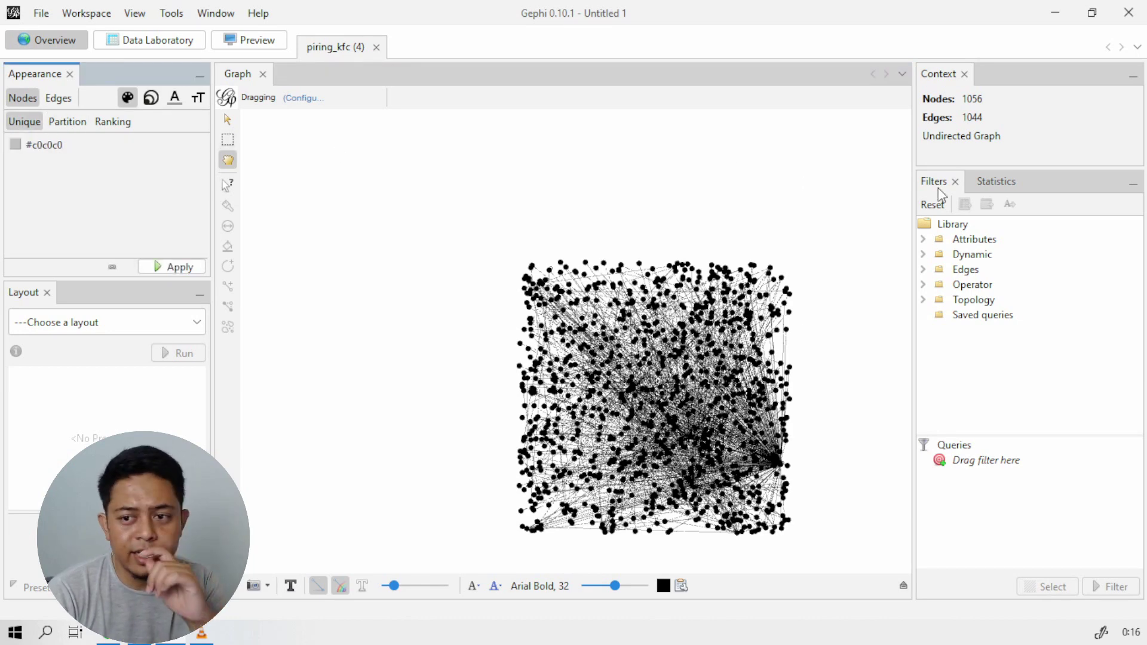
left_click(993, 180)
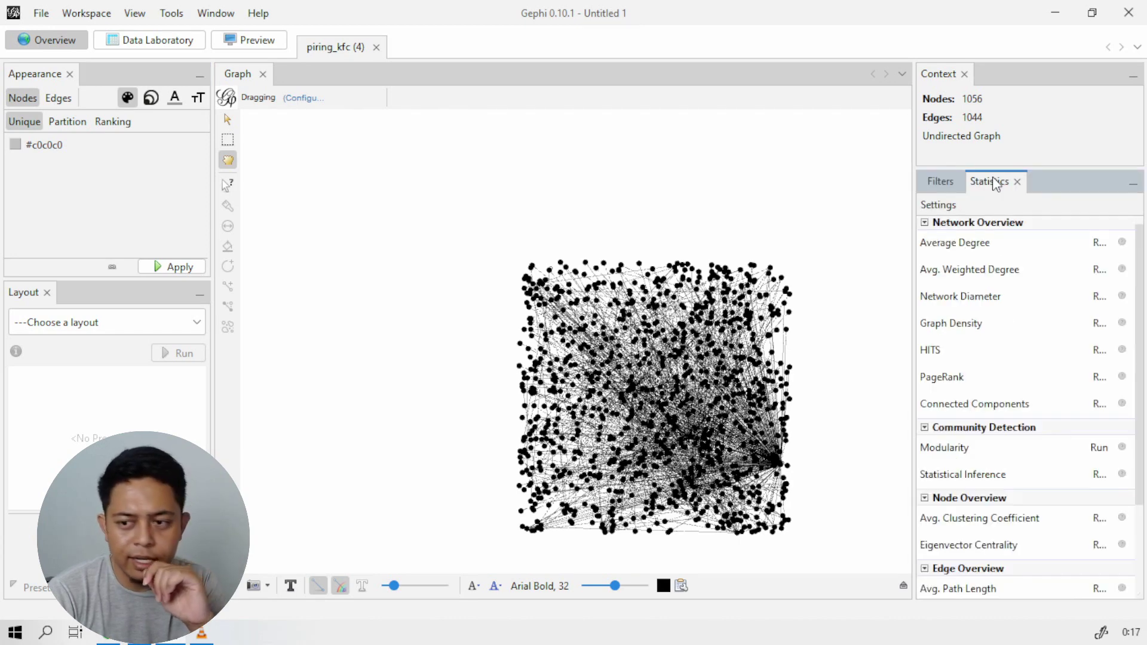
scroll(1046, 310, "down", 3)
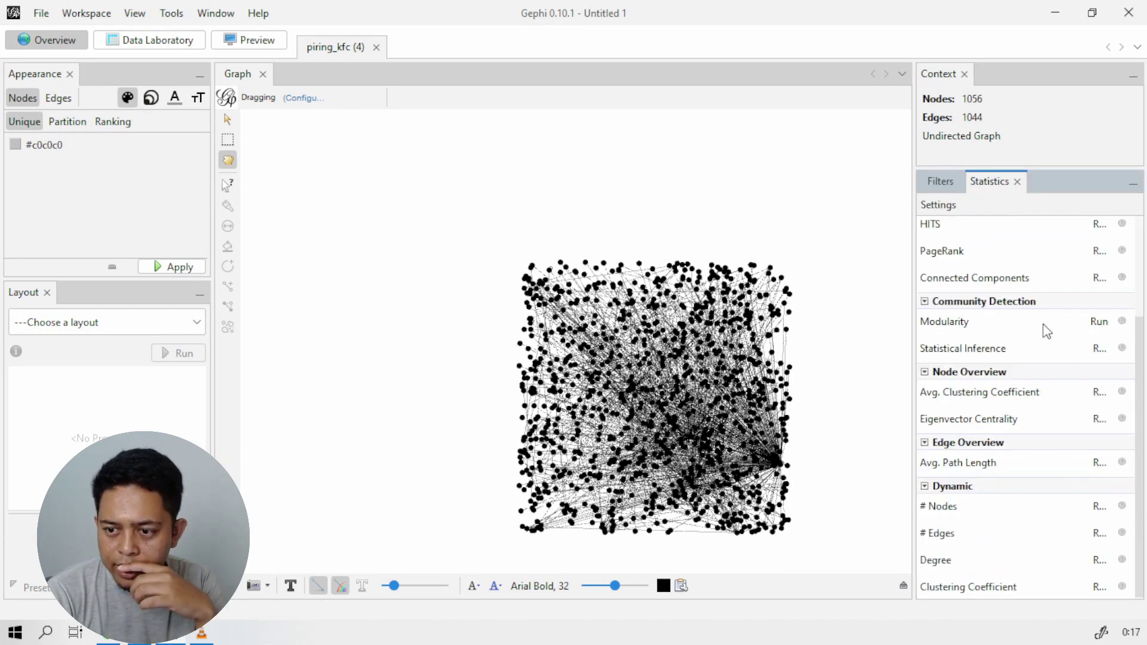
scroll(1045, 332, "up", 3)
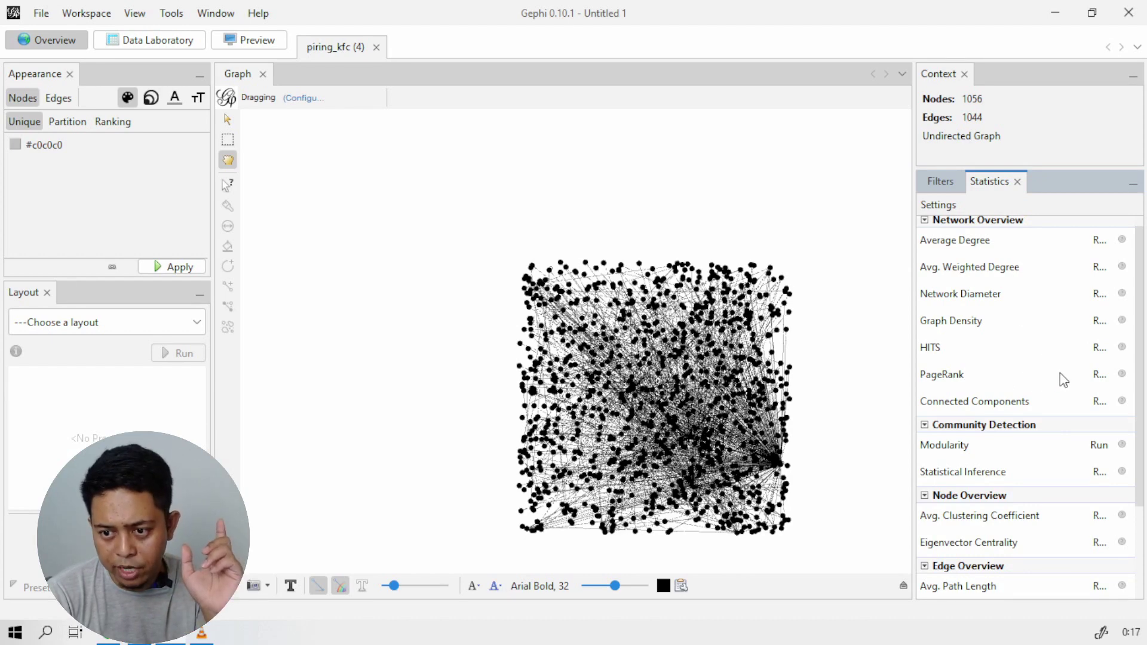
scroll(1017, 349, "down", 3)
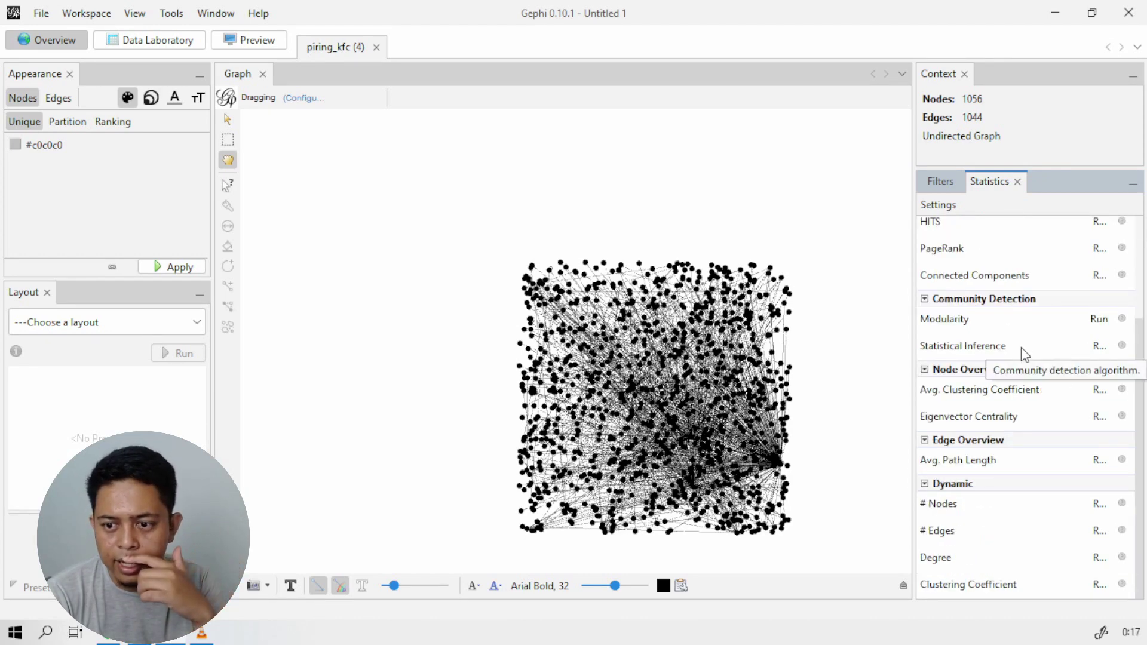
left_click(1106, 323)
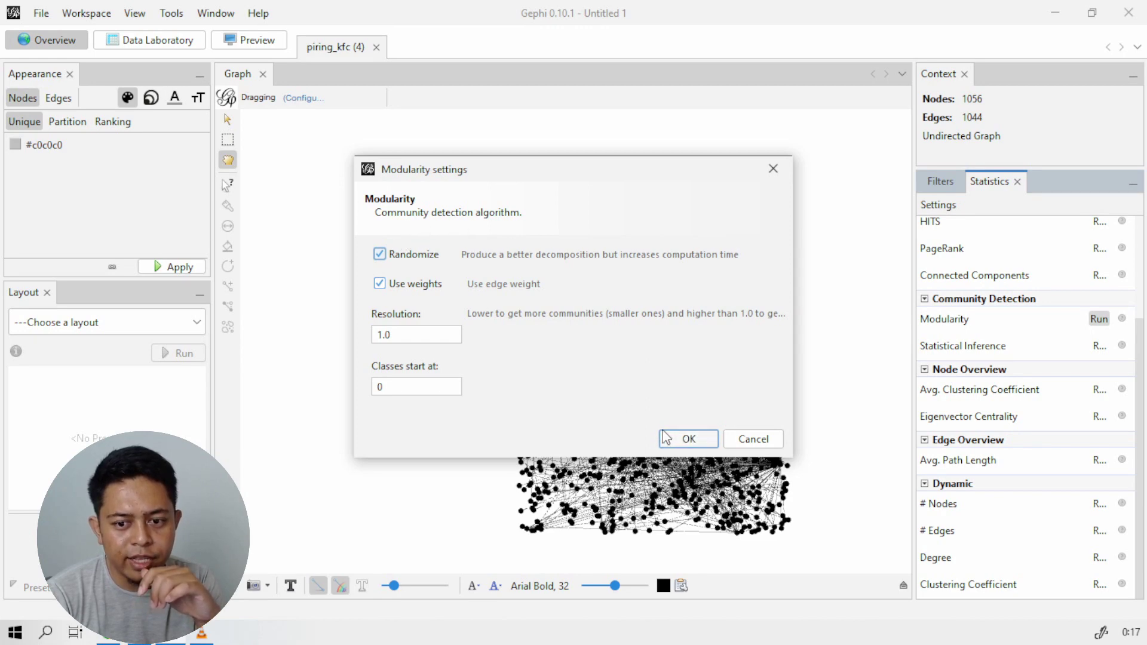
left_click(687, 438)
scroll(508, 314, "down", 5)
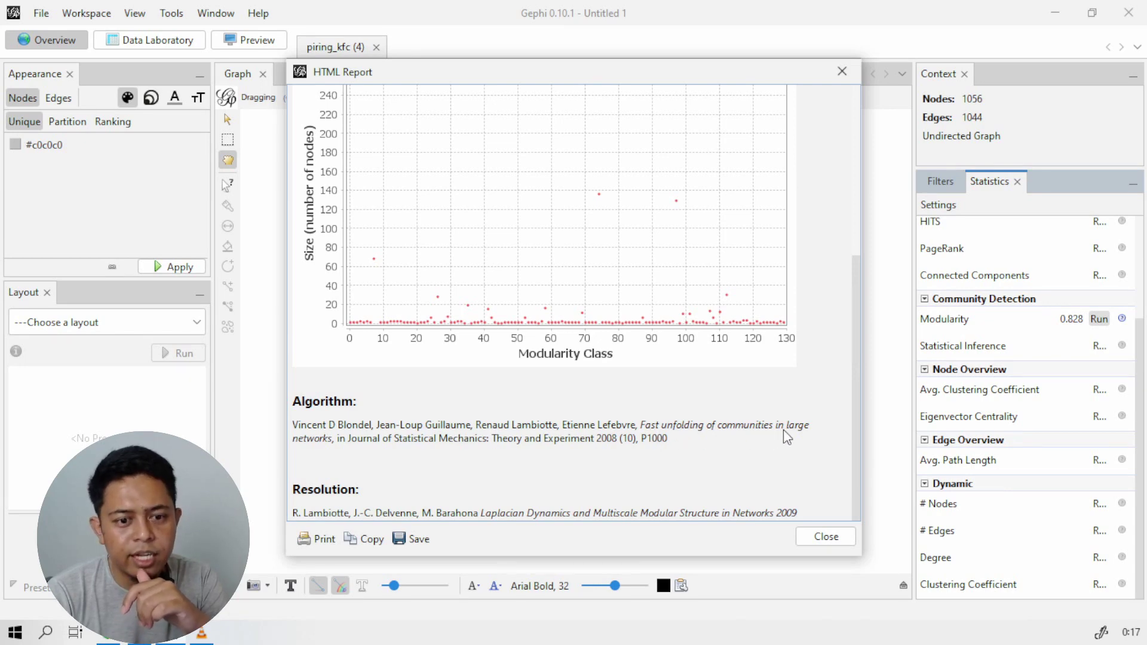
left_click(825, 537)
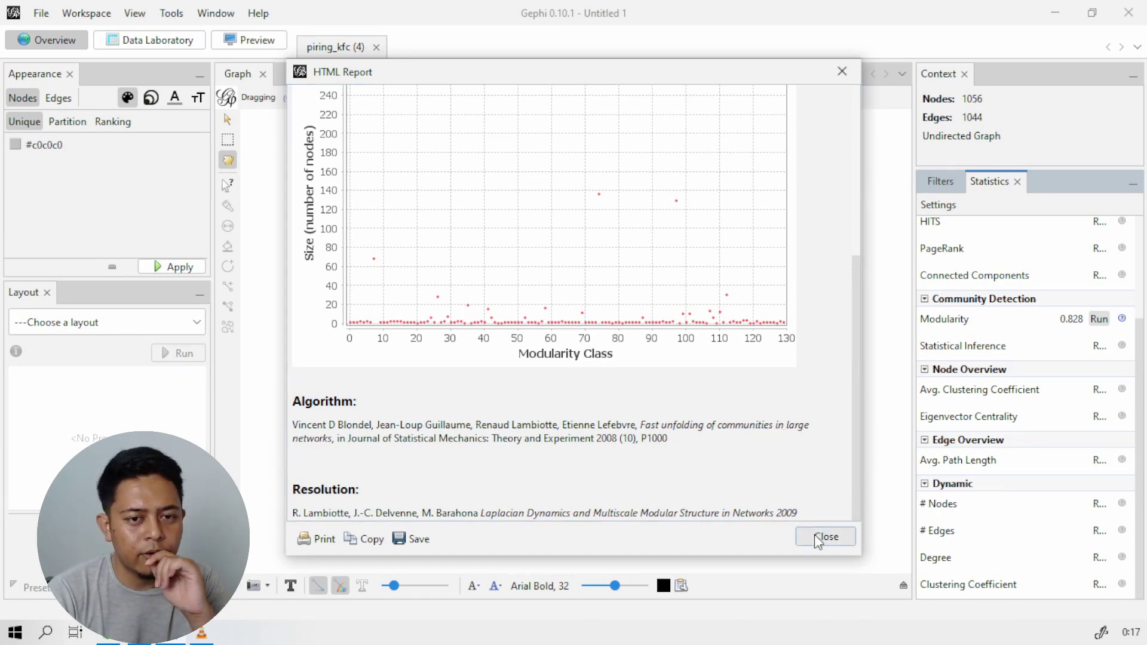
- Colour the graph's nodes by partition using the Modularity Class attribute
left_click(59, 122)
left_click(65, 145)
left_click(73, 154)
left_click(71, 149)
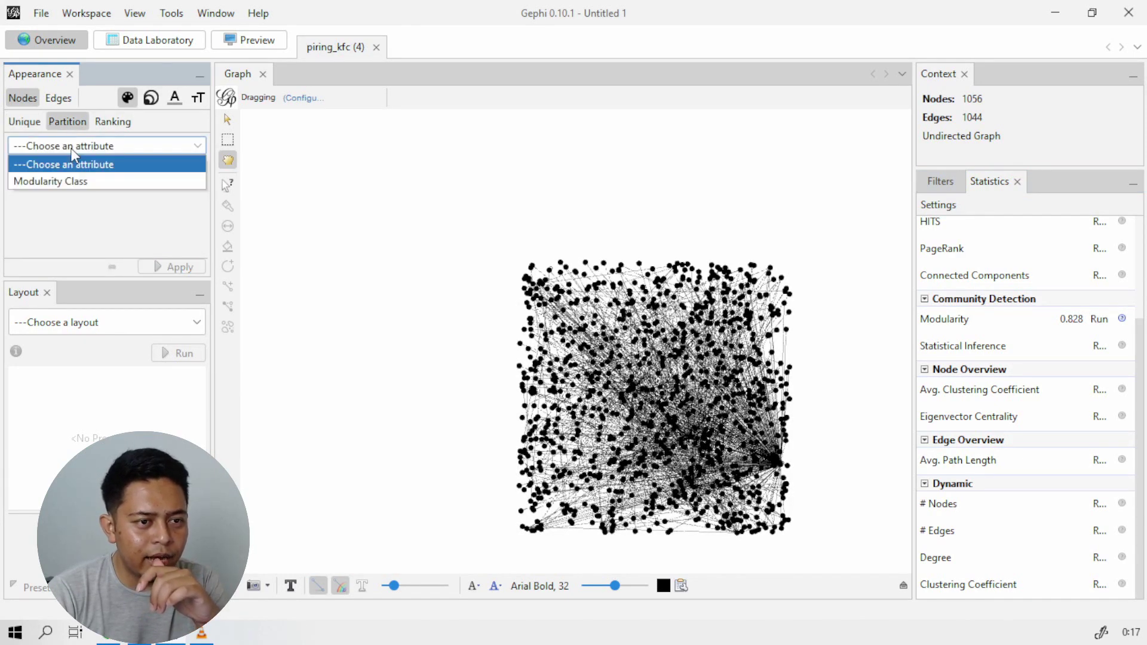
left_click(71, 180)
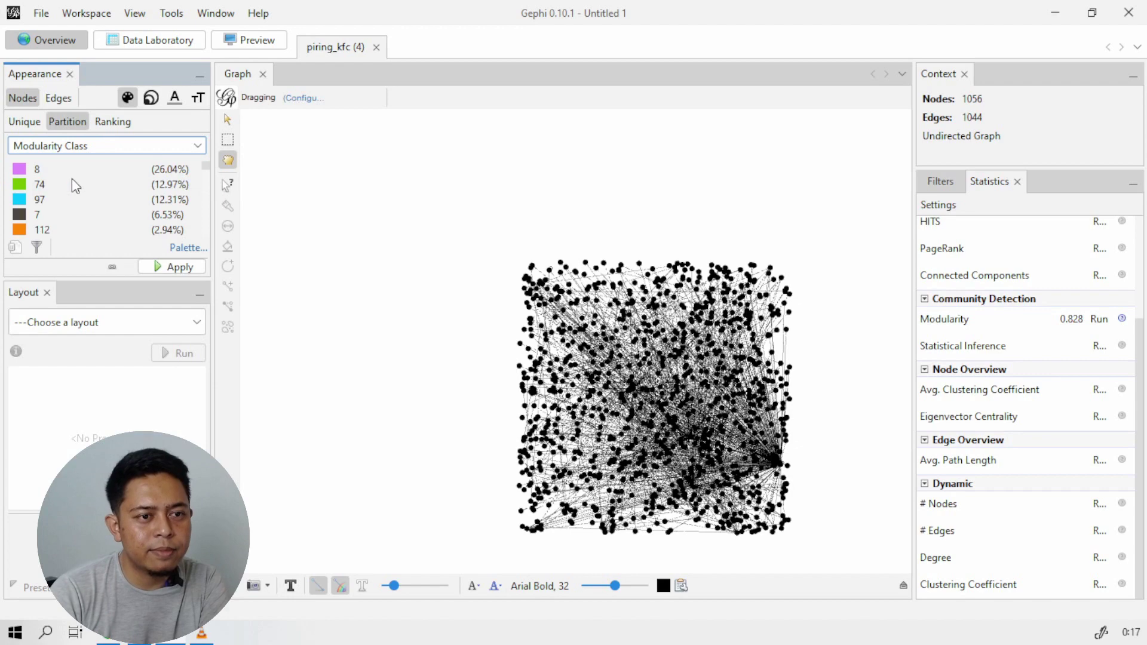
left_click(174, 268)
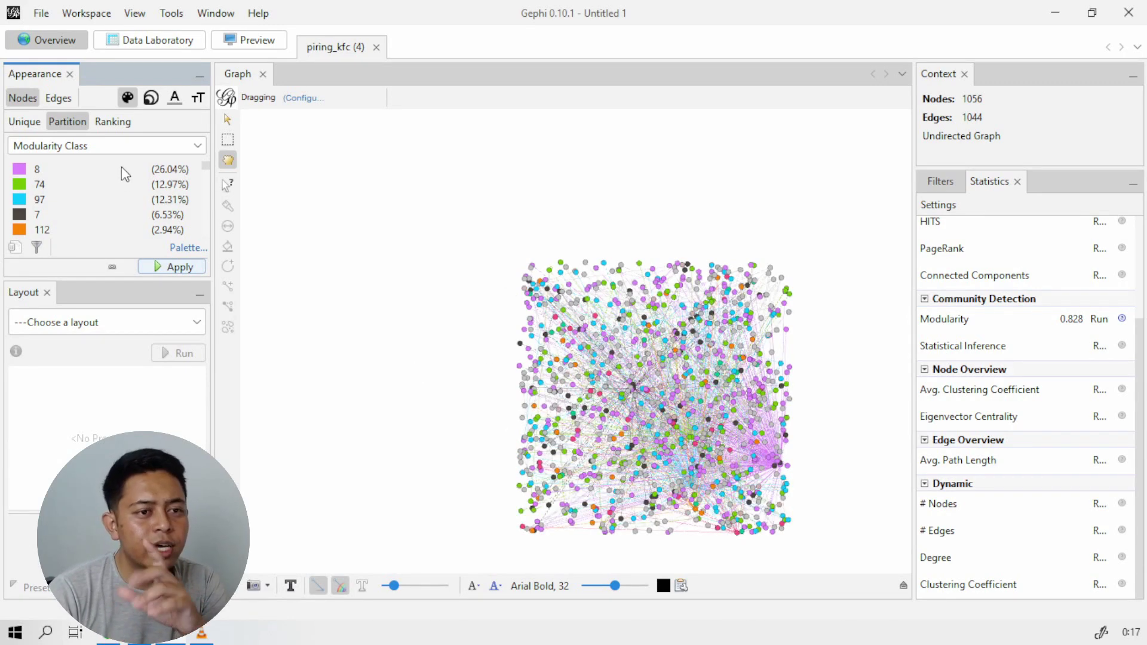
- Colour the nodes by ranking on Modularity Class with the white-to-green gradient
left_click(111, 123)
left_click(88, 120)
left_click(127, 121)
left_click(114, 148)
left_click(112, 197)
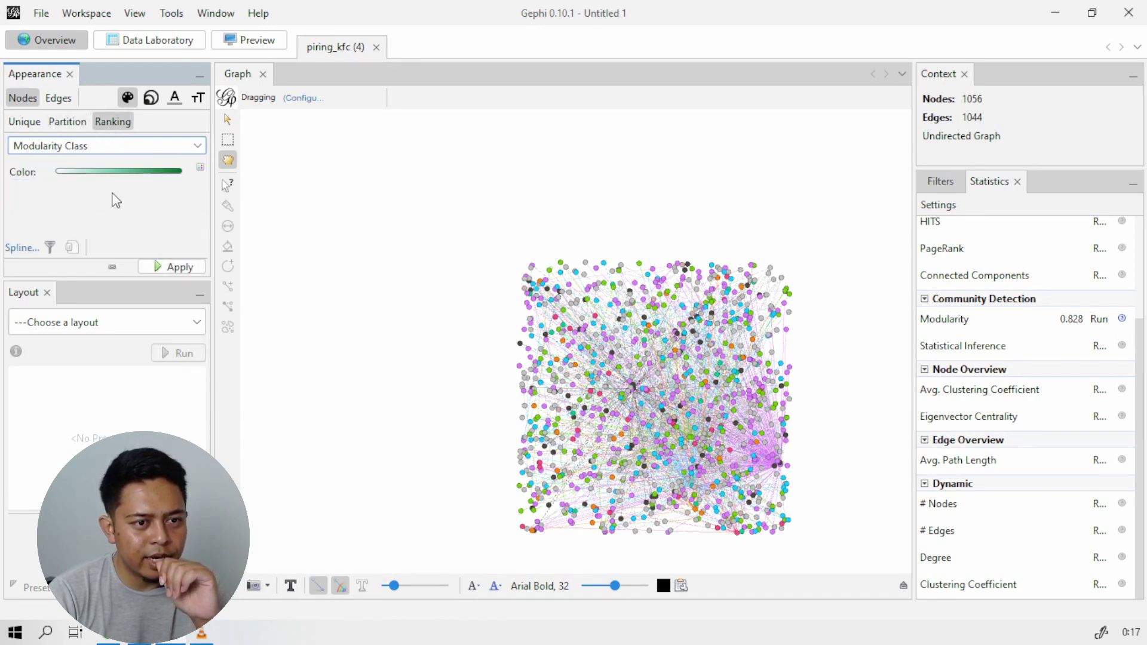
left_click(175, 266)
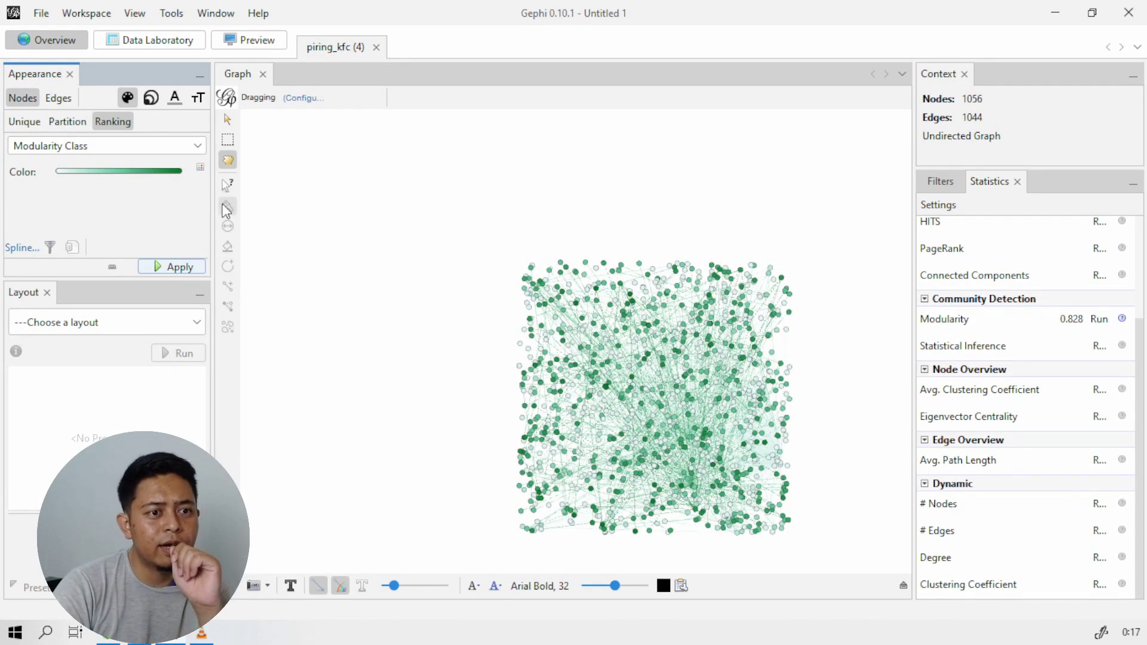
- Try ranking the node colours by Degree, and return them to the Modularity Class ranking
left_click(143, 157)
left_click(143, 187)
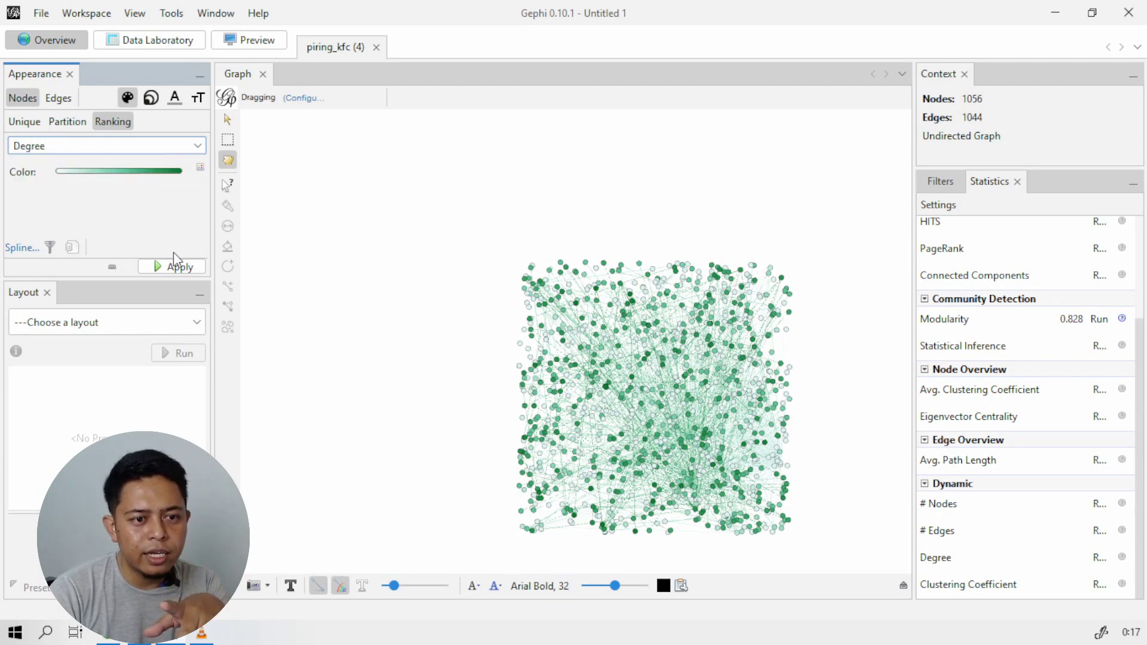
left_click(179, 267)
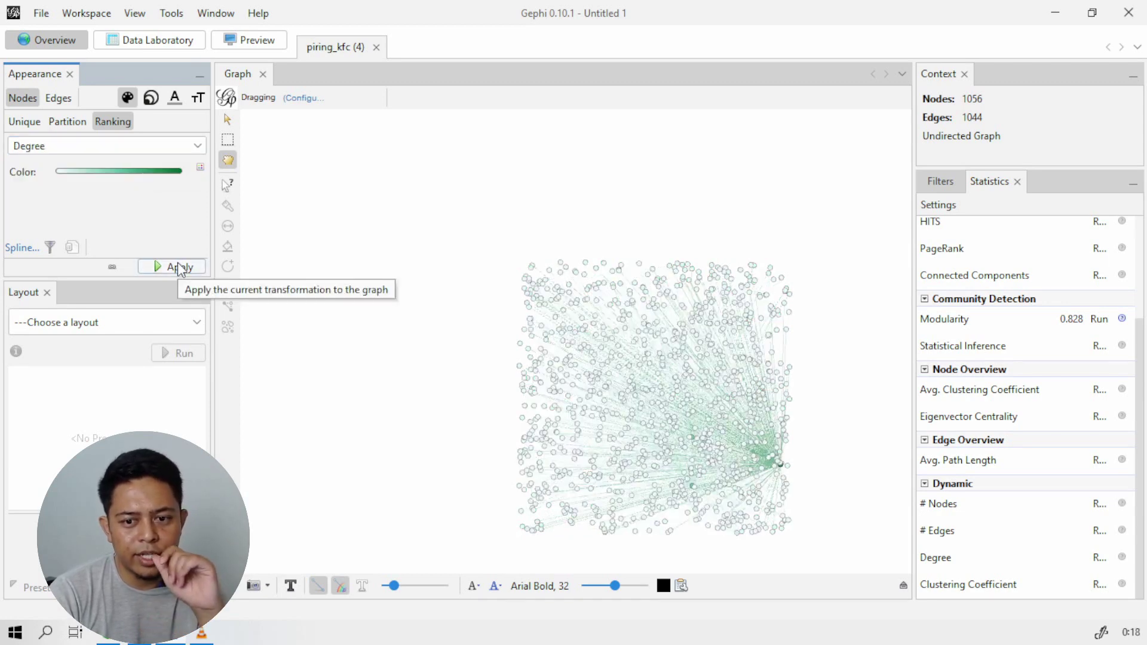
left_click(137, 148)
left_click(142, 197)
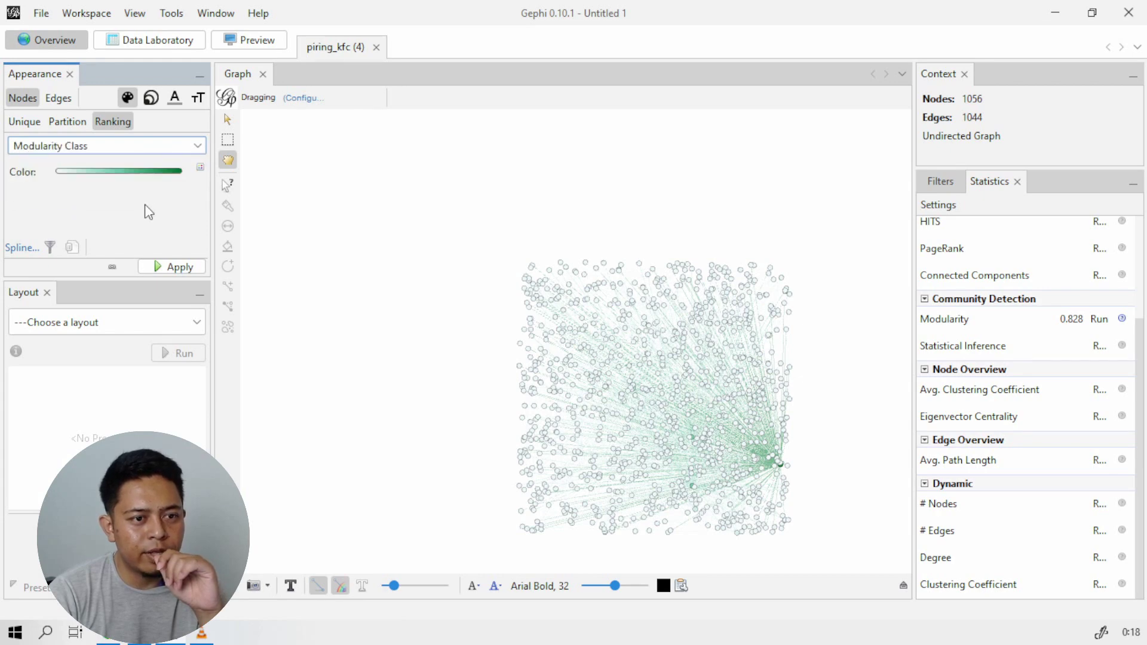
left_click(189, 270)
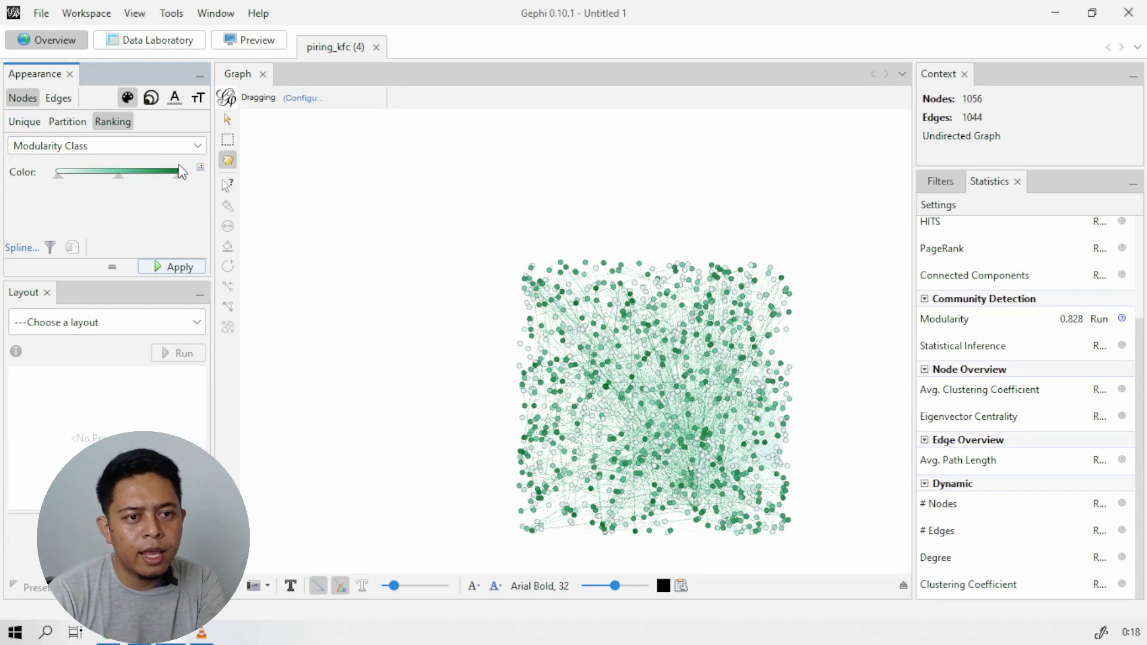
- Rank the node sizes by Modularity Class with a minimum size of 1 and a maximum size of 4
left_click(151, 97)
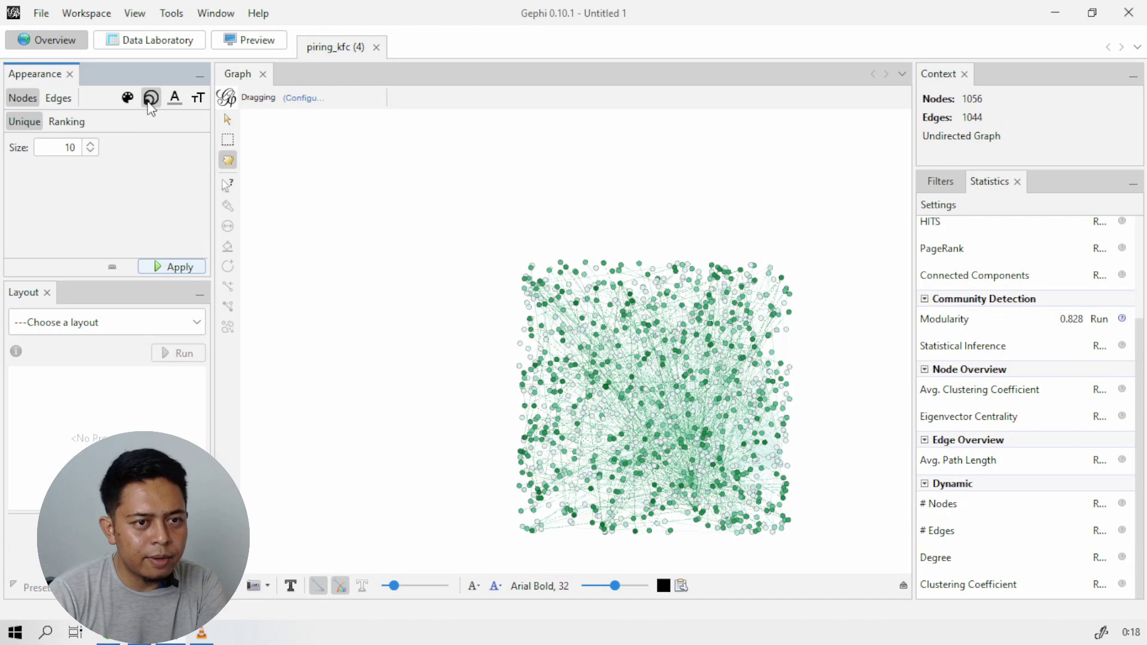
left_click(80, 121)
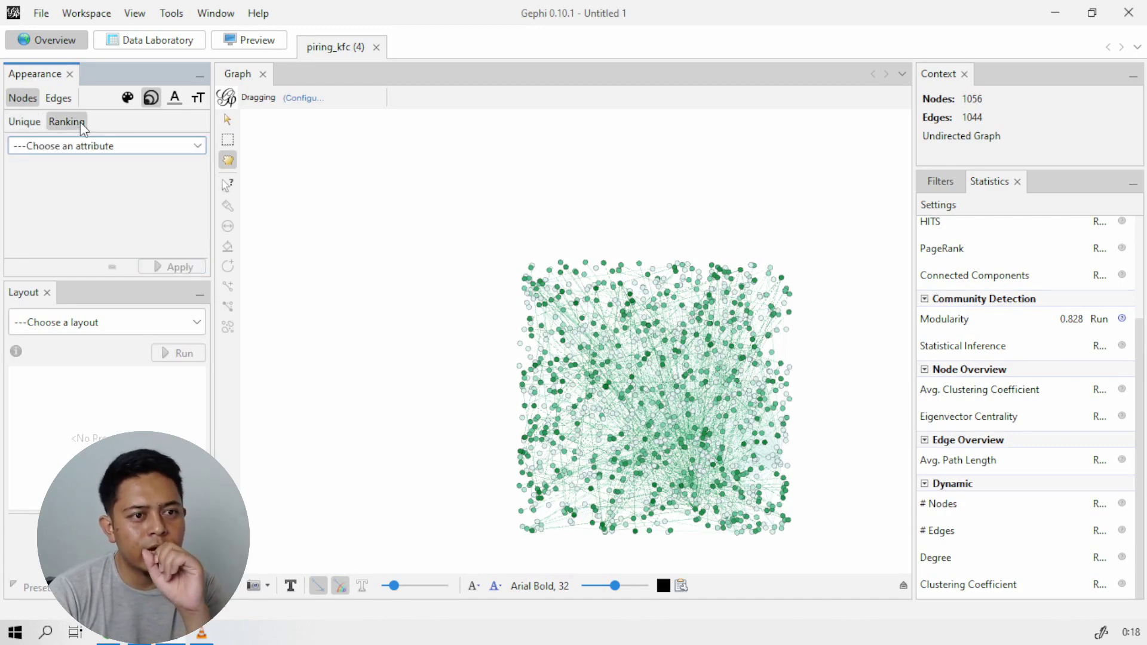
left_click(89, 145)
left_click(108, 200)
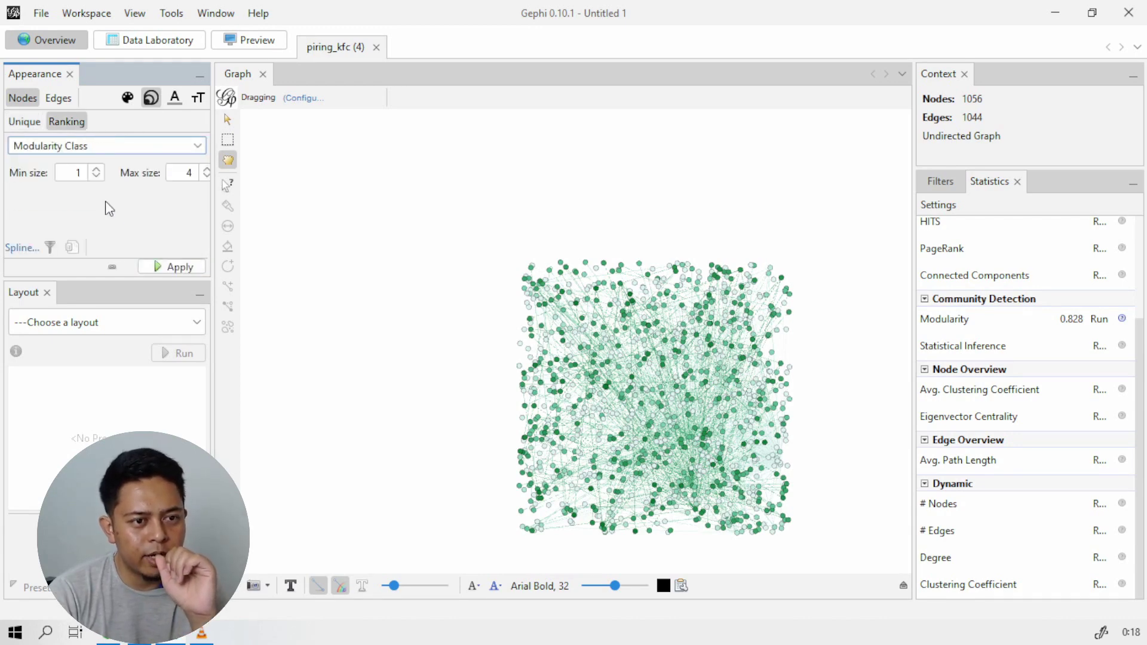
left_click(177, 266)
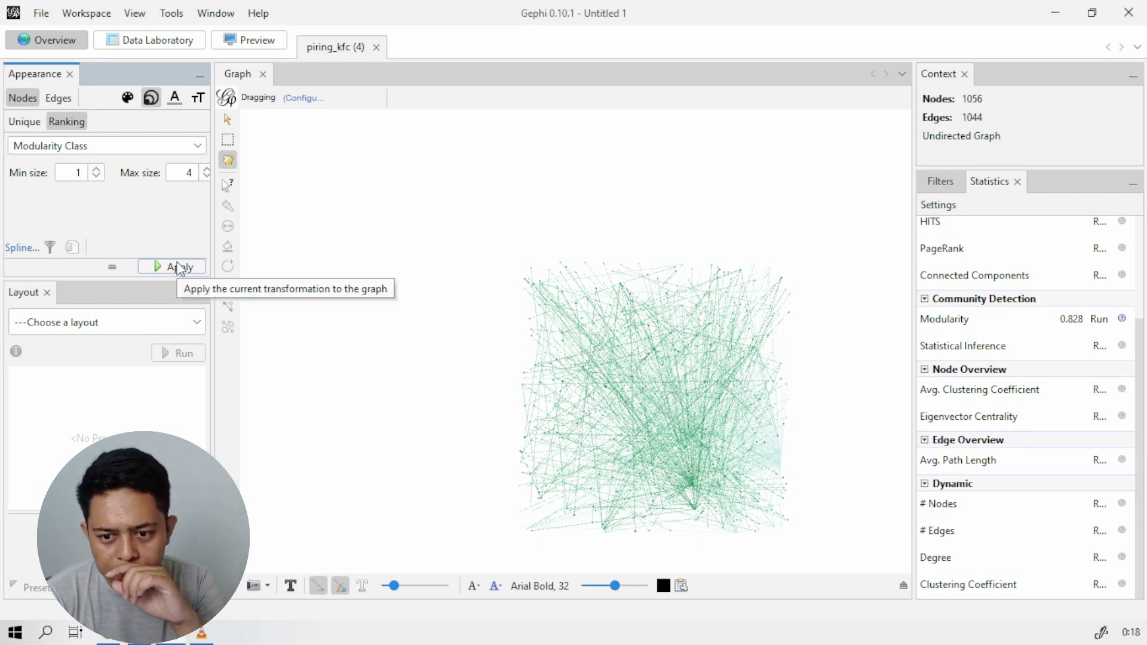
- Try maximum node sizes of 20 and 15 for the Modularity Class size ranking
double_click(199, 174)
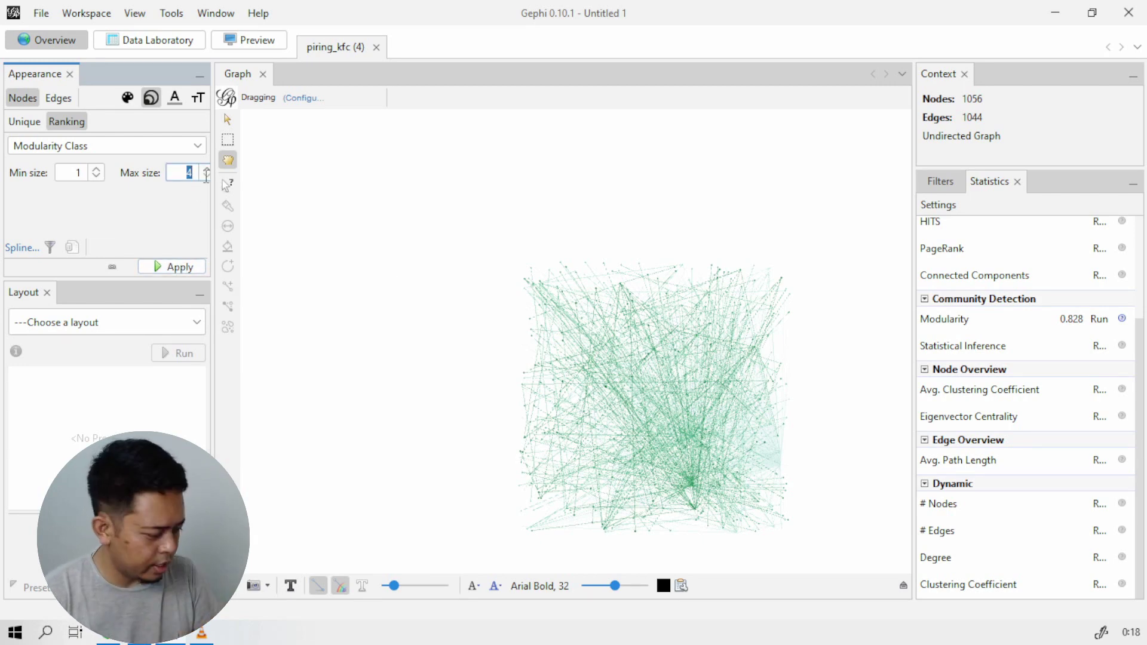
type("20")
left_click(198, 267)
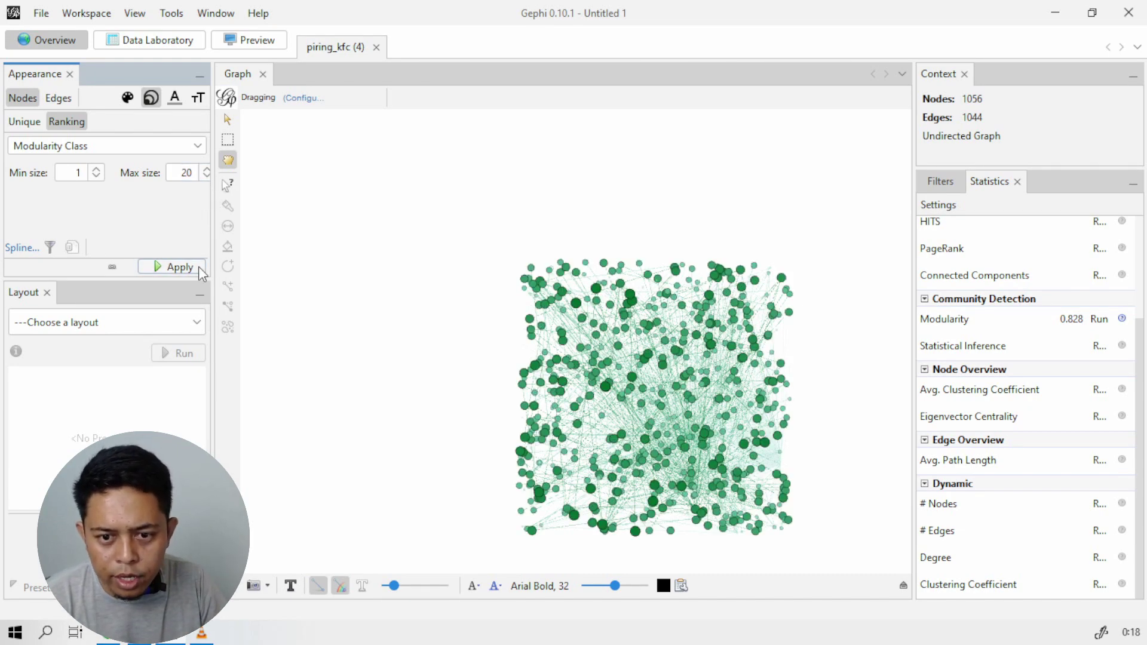
double_click(203, 174)
type("15")
left_click(180, 264)
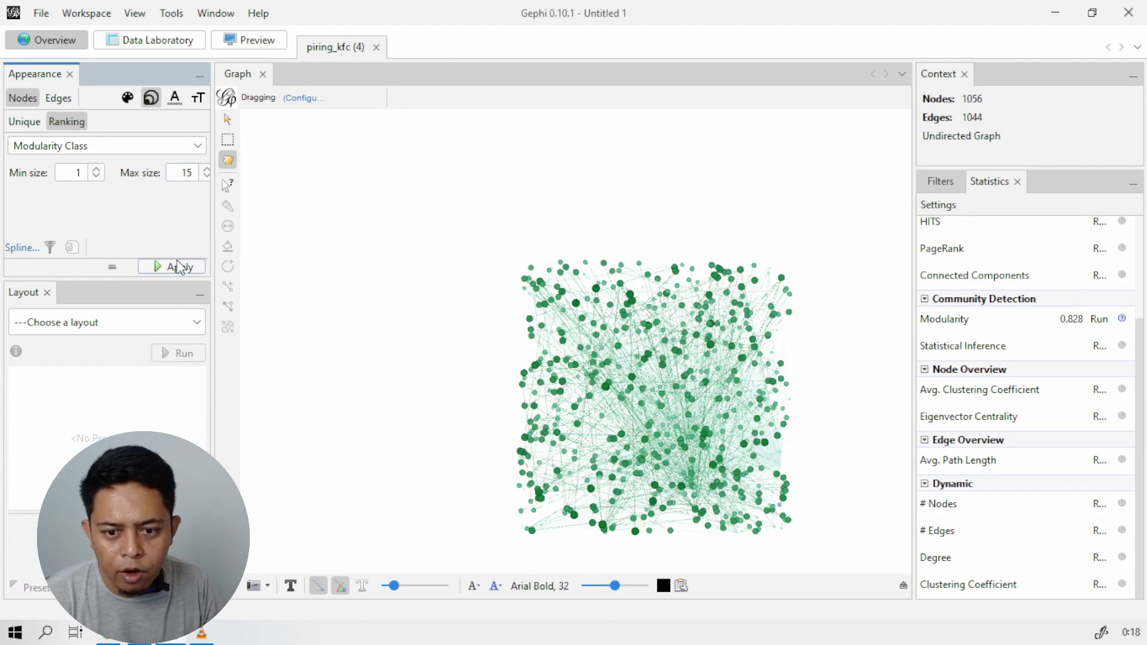
- Rank the node sizes by Degree with a minimum size of 1 and a maximum size of 15
left_click(144, 146)
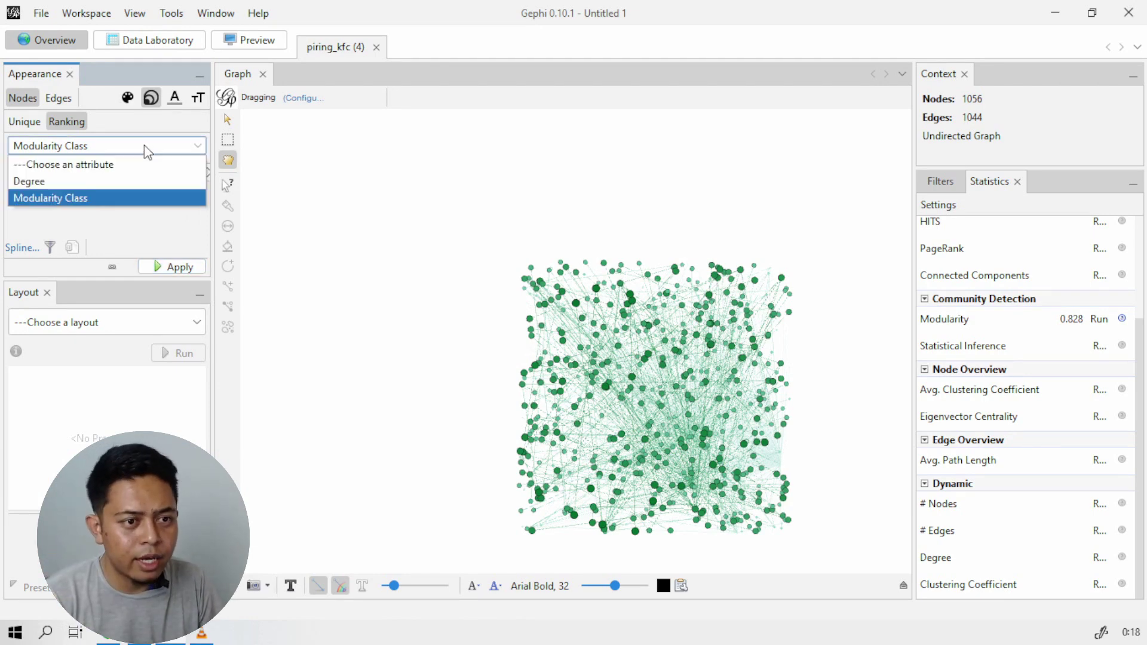
left_click(137, 180)
double_click(190, 173)
type("15")
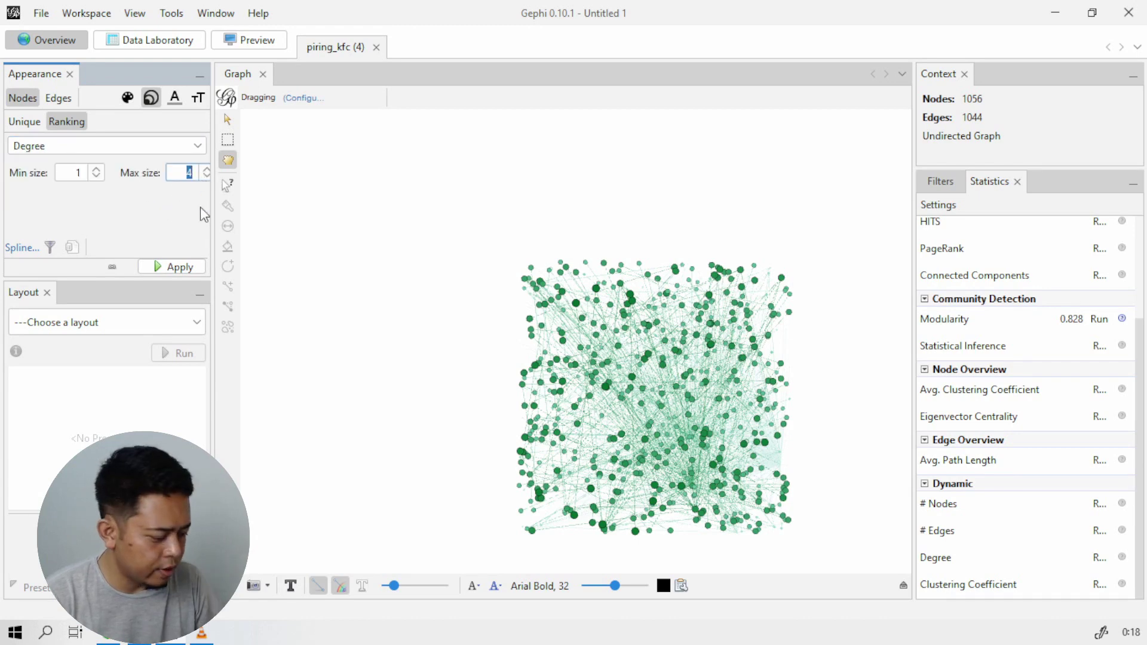
left_click(174, 266)
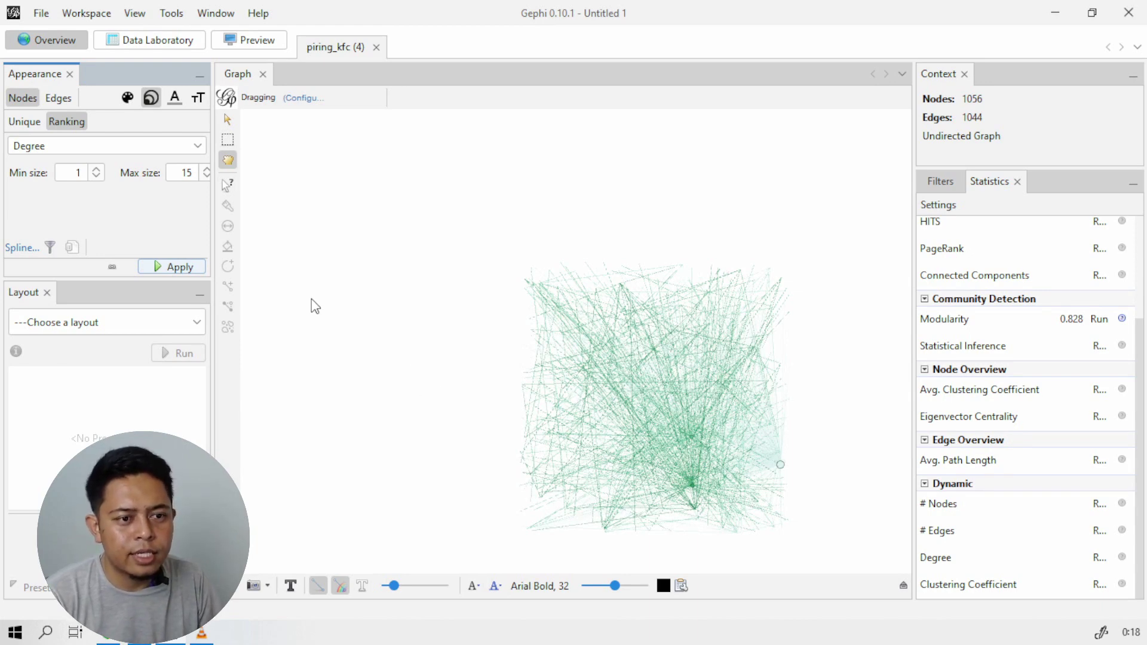
- Show the node labels on the graph and reduce their overall size until the network is readable beneath them
left_click(292, 586)
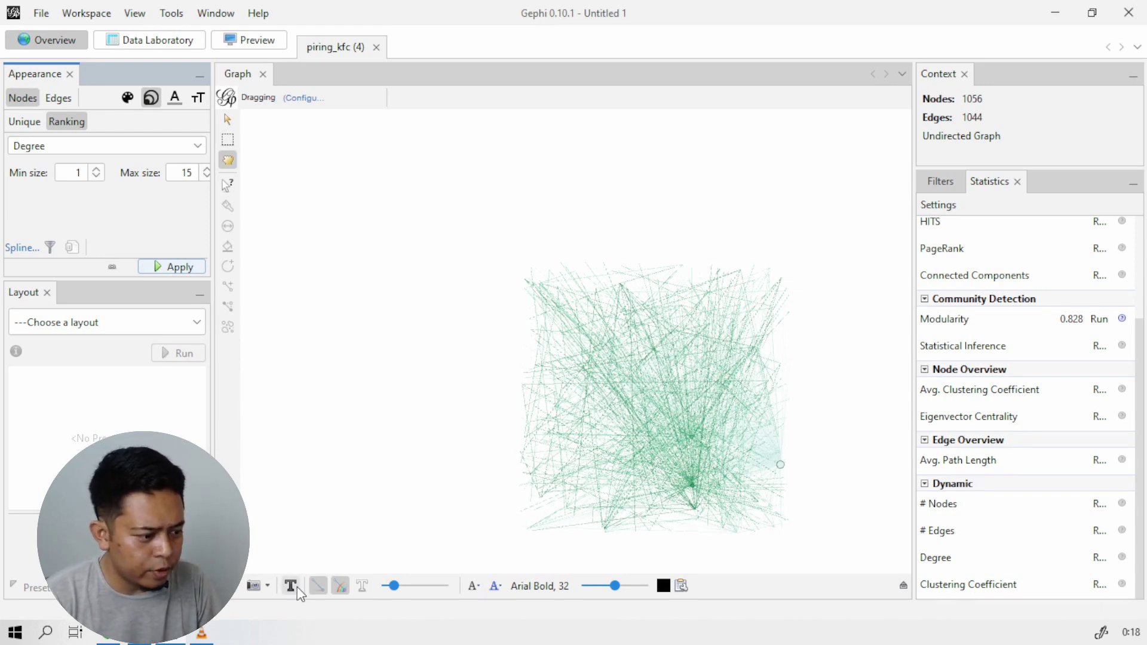
left_click(291, 586)
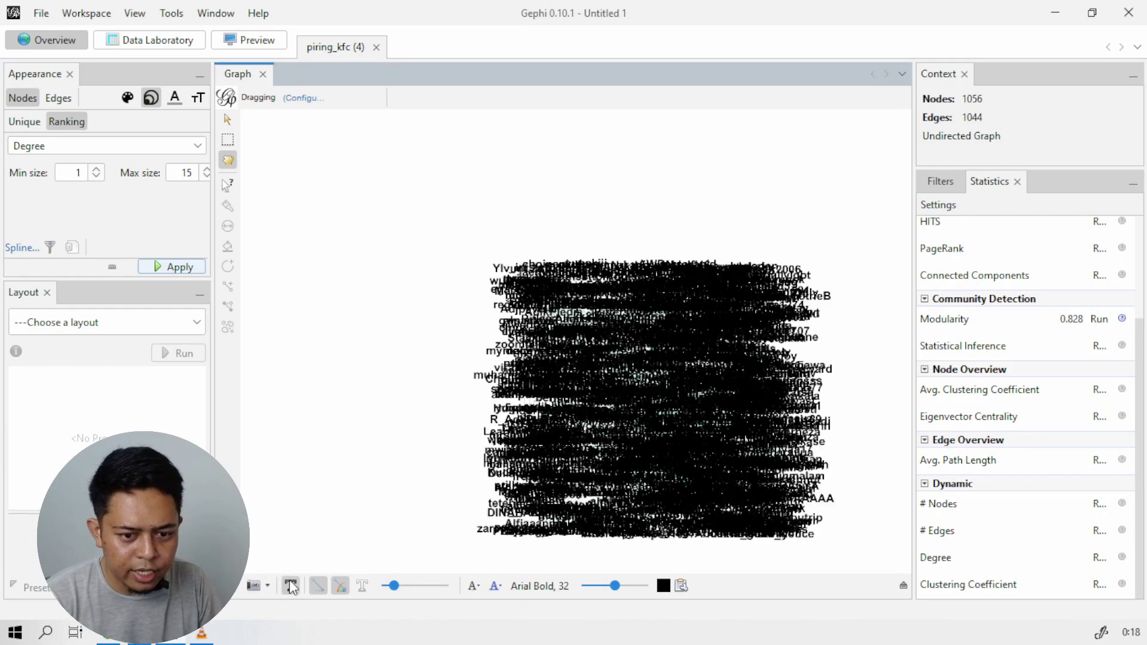
left_click_drag(615, 586, 576, 588)
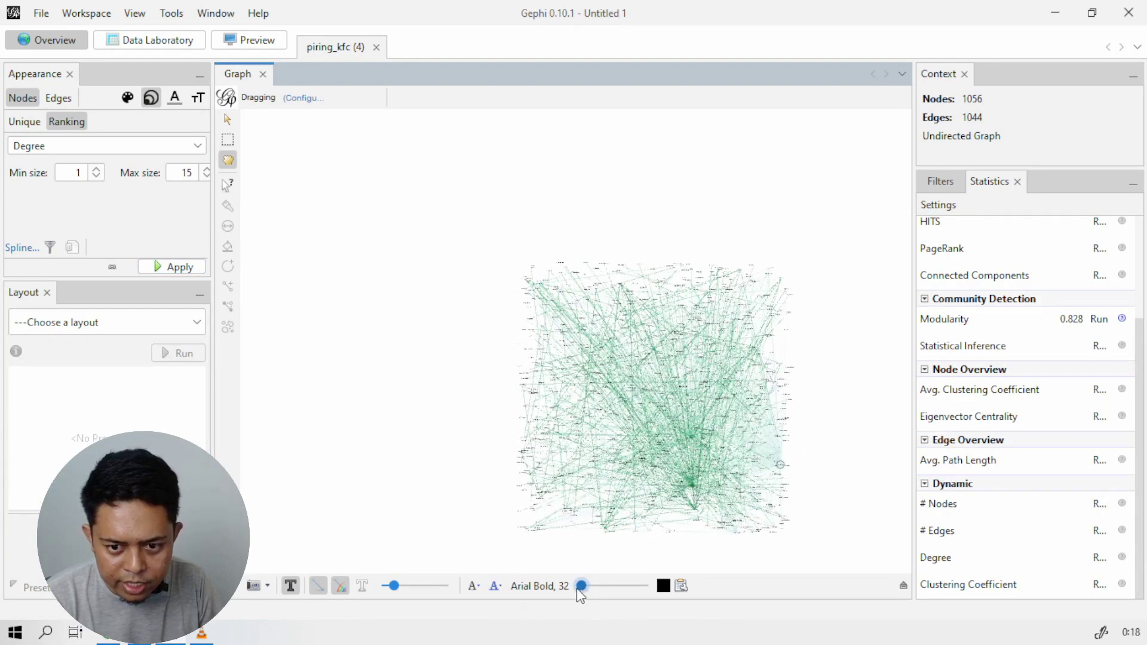
- Rank the node label sizes by Degree with a minimum size of 1 and a maximum size of 15
left_click(198, 99)
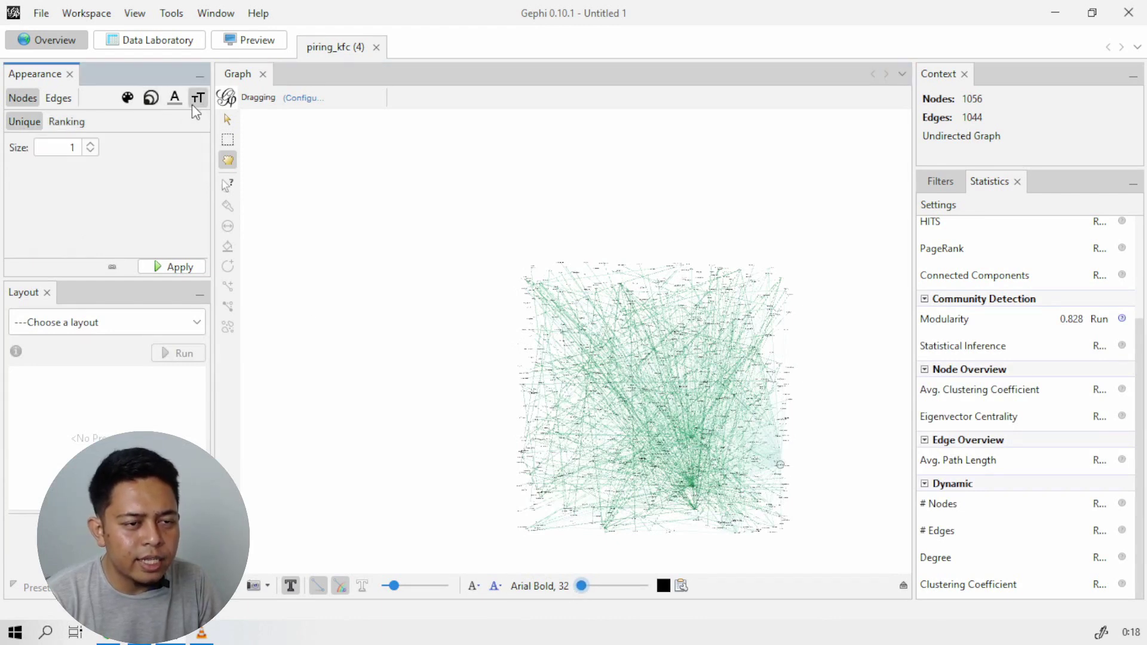
left_click(61, 122)
left_click(72, 149)
left_click(78, 182)
left_click(183, 270)
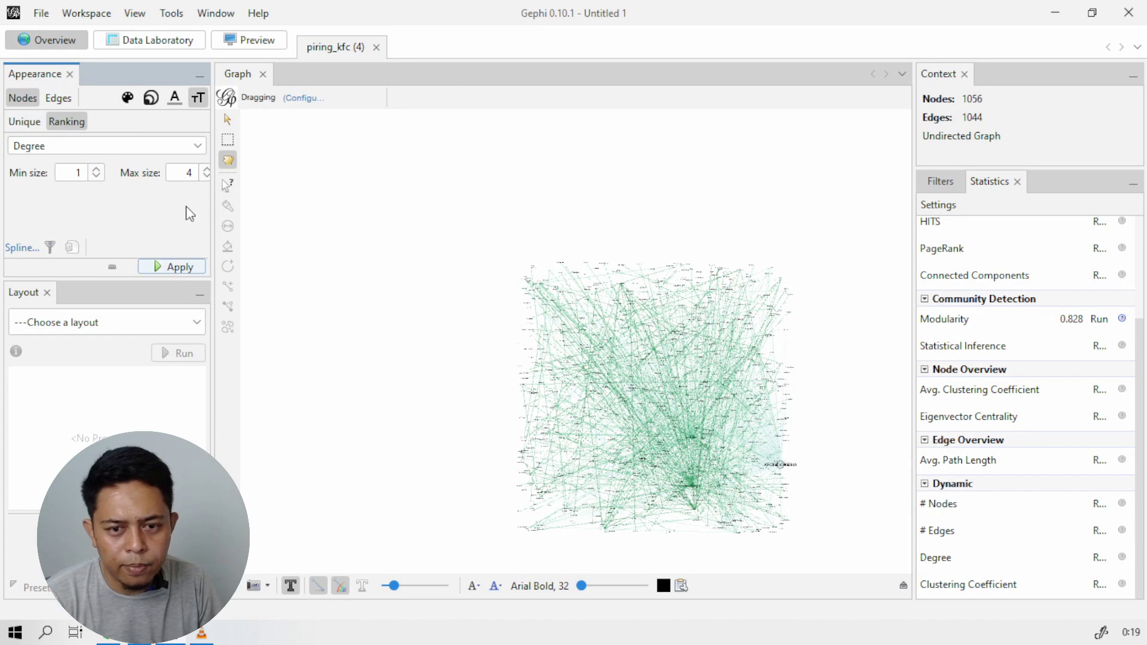
double_click(187, 173)
type("15")
left_click(184, 267)
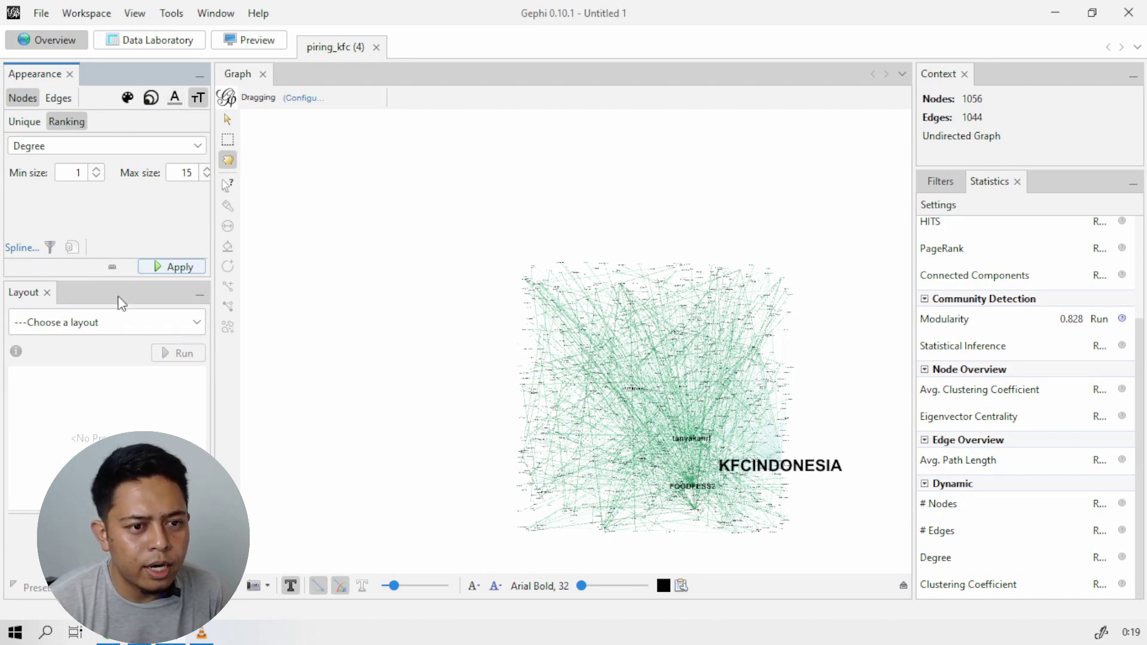
- Run the Fruchterman Reingold layout on the graph with area 10000, gravity 10 and speed 1
left_click(86, 327)
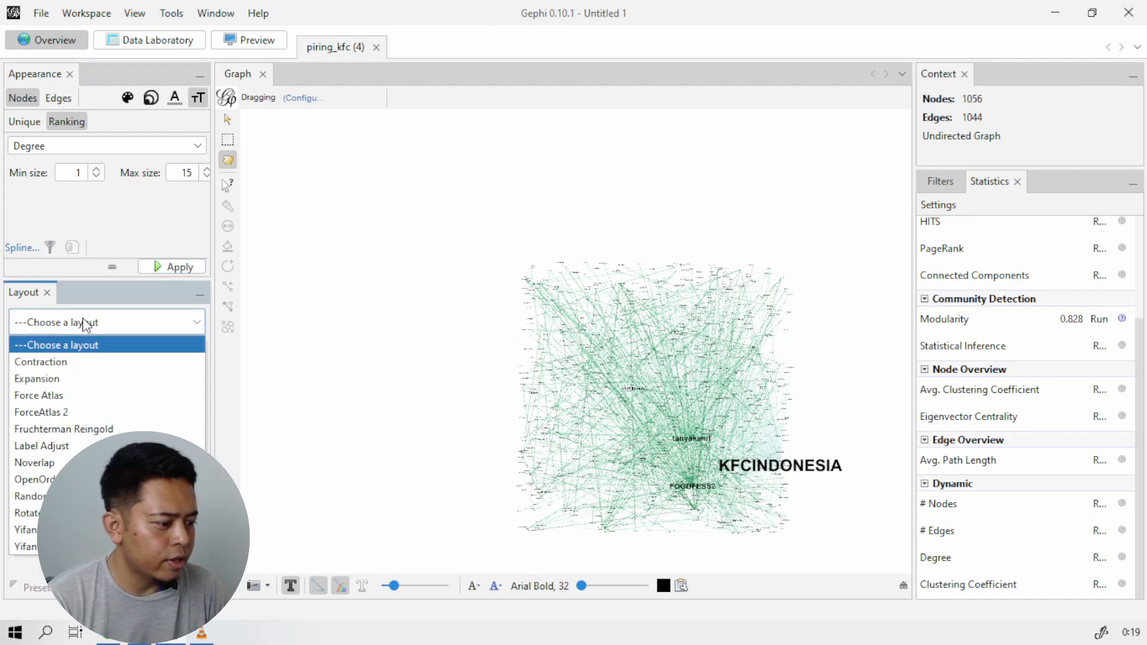
left_click(85, 326)
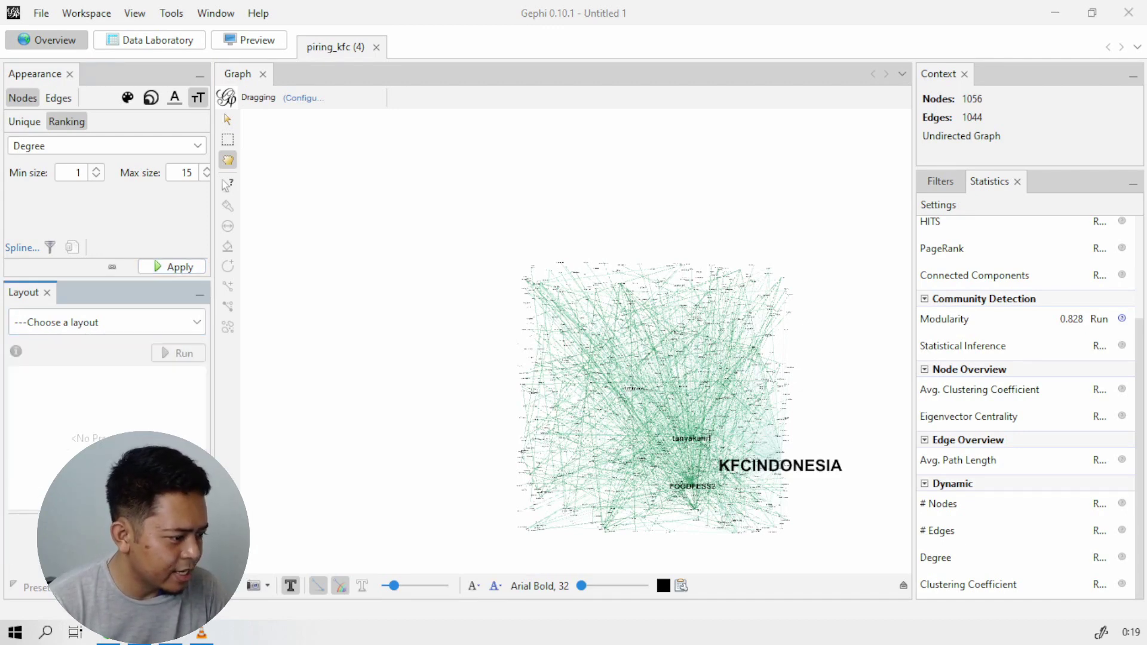
left_click(146, 318)
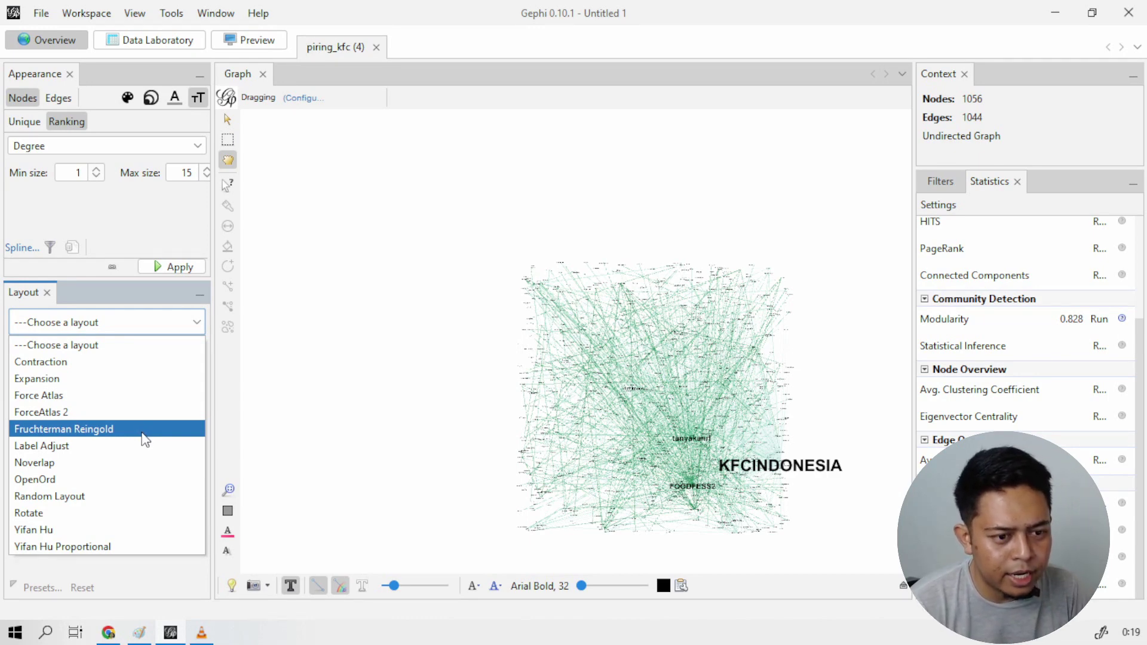
left_click(145, 436)
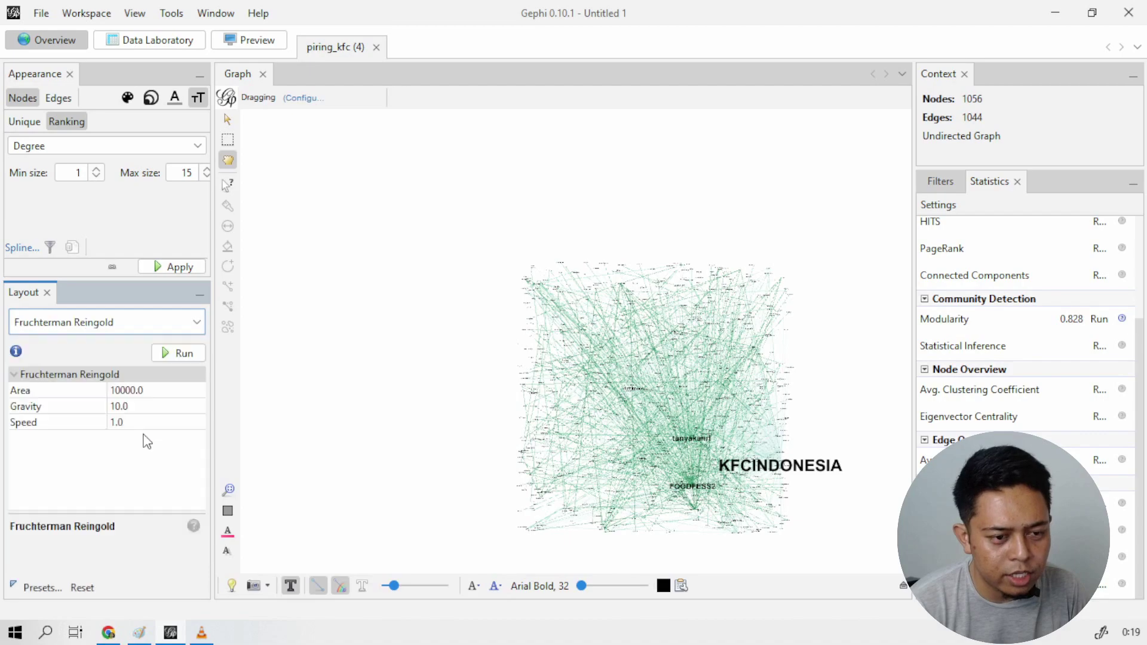
left_click(190, 353)
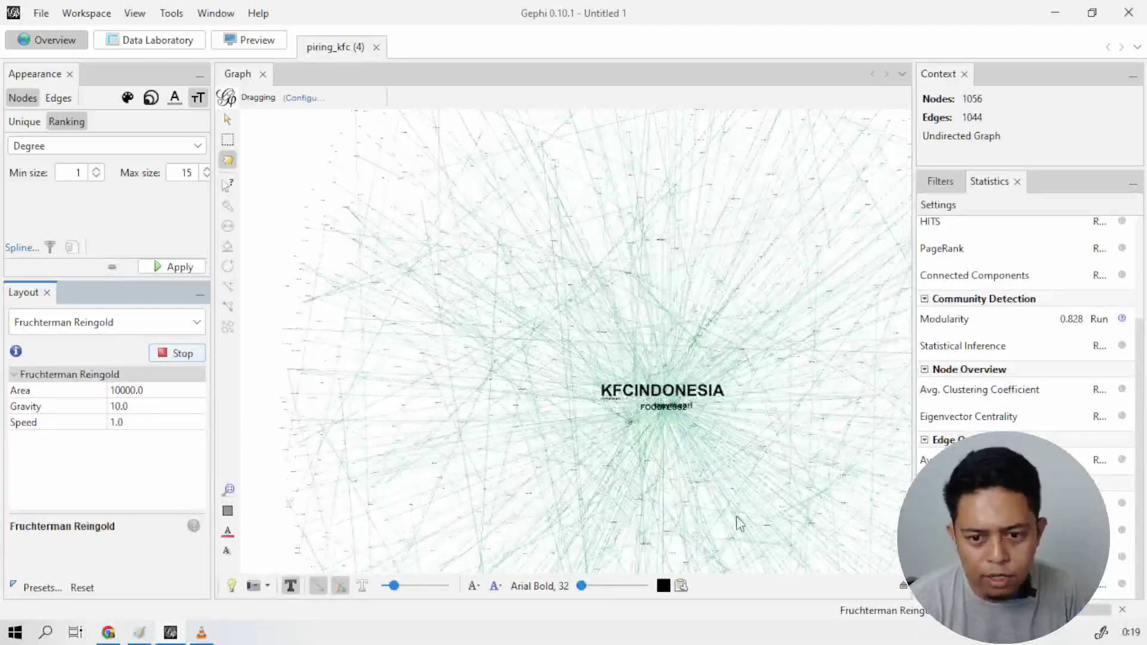
scroll(822, 515, "down", 3)
scroll(821, 516, "up", 5)
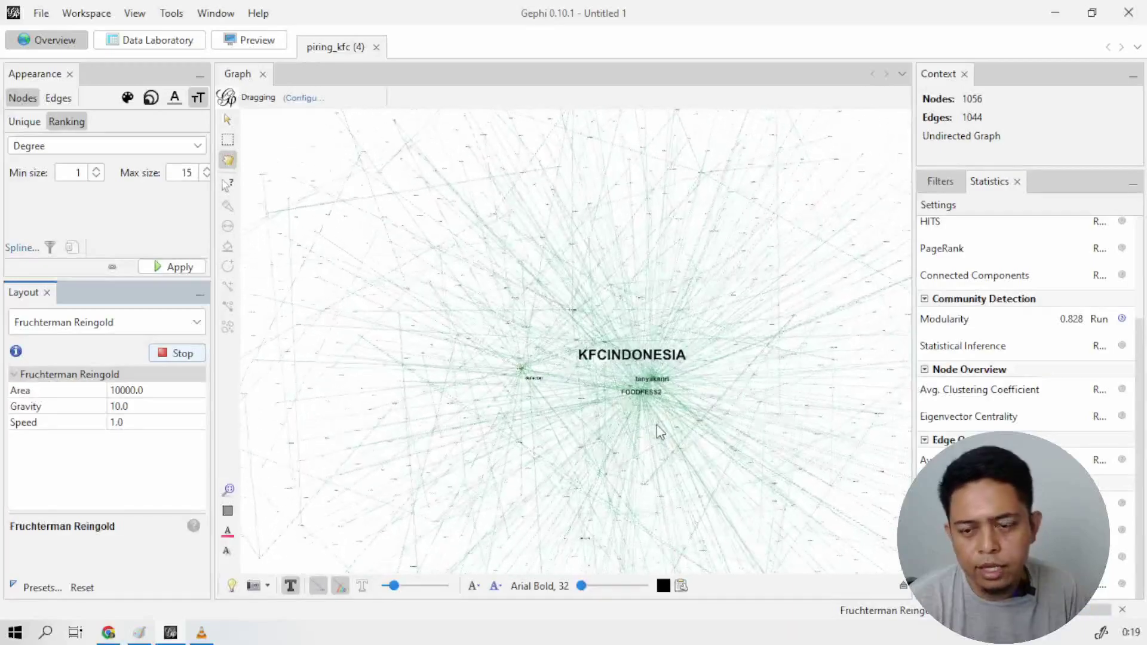
- Add the Degree Range topology filter as a query for the graph
left_click(953, 186)
left_click(995, 181)
left_click(936, 184)
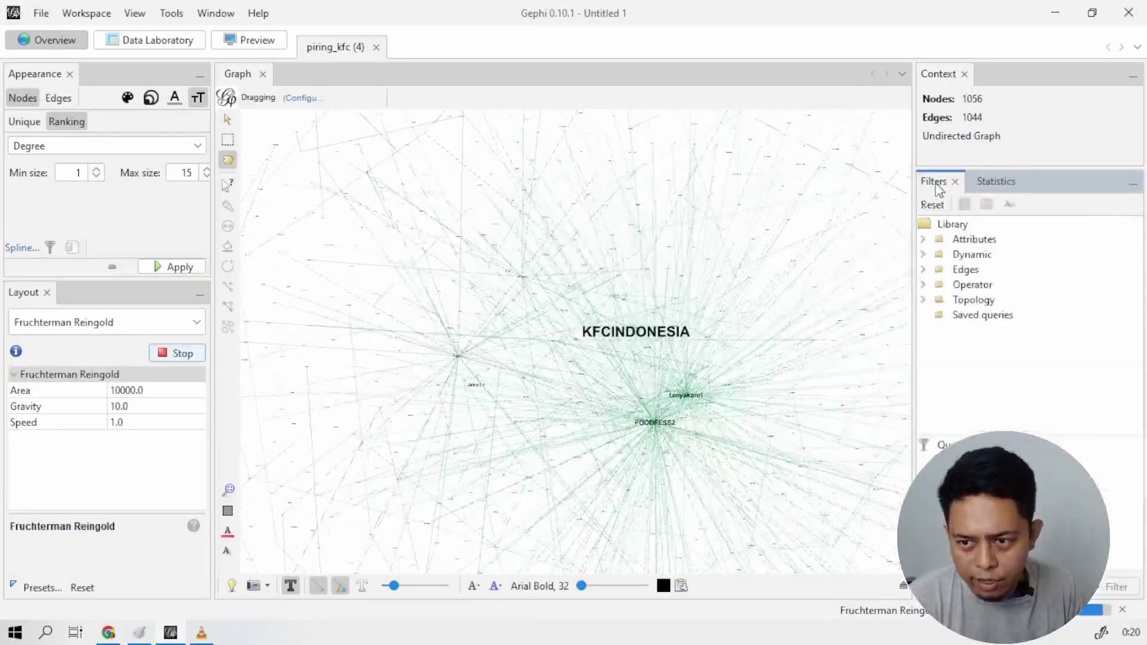
left_click(923, 300)
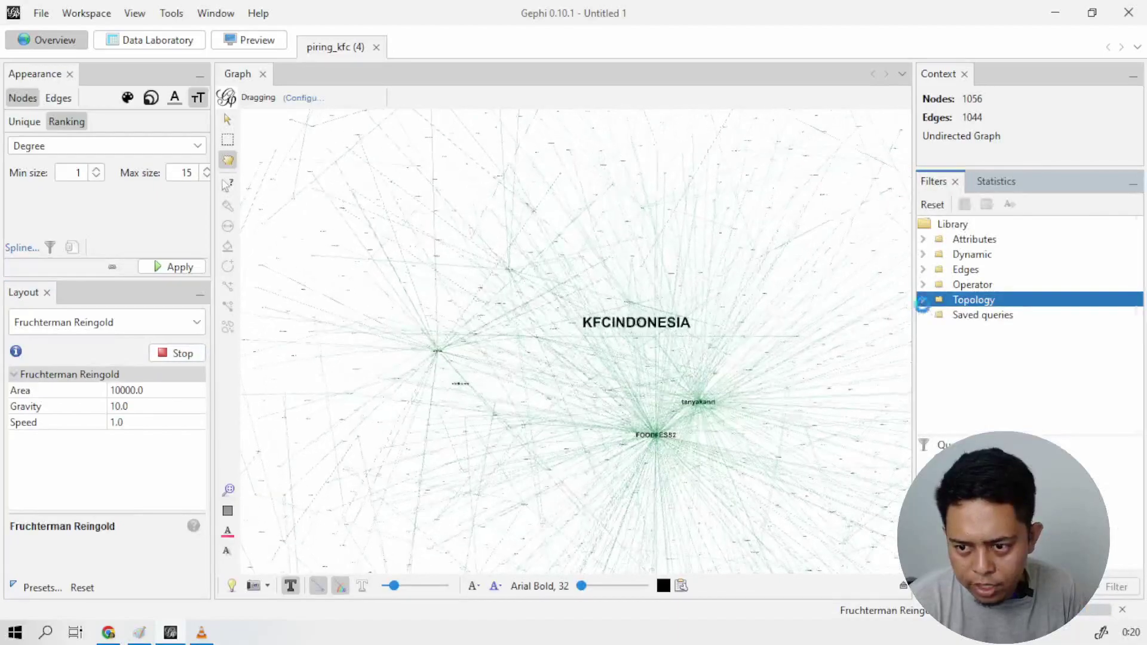
left_click(923, 300)
left_click_drag(998, 427, 967, 460)
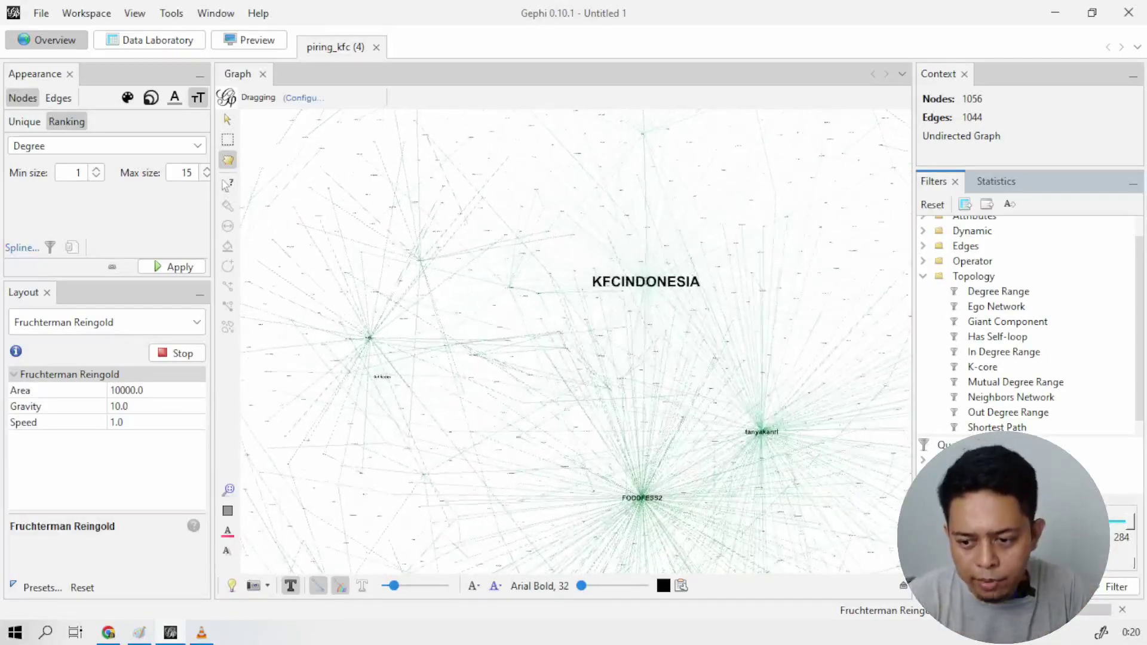
- Set the Degree Range filter's minimum to 2, apply it and inspect the filtered network
left_click_drag(914, 556, 626, 557)
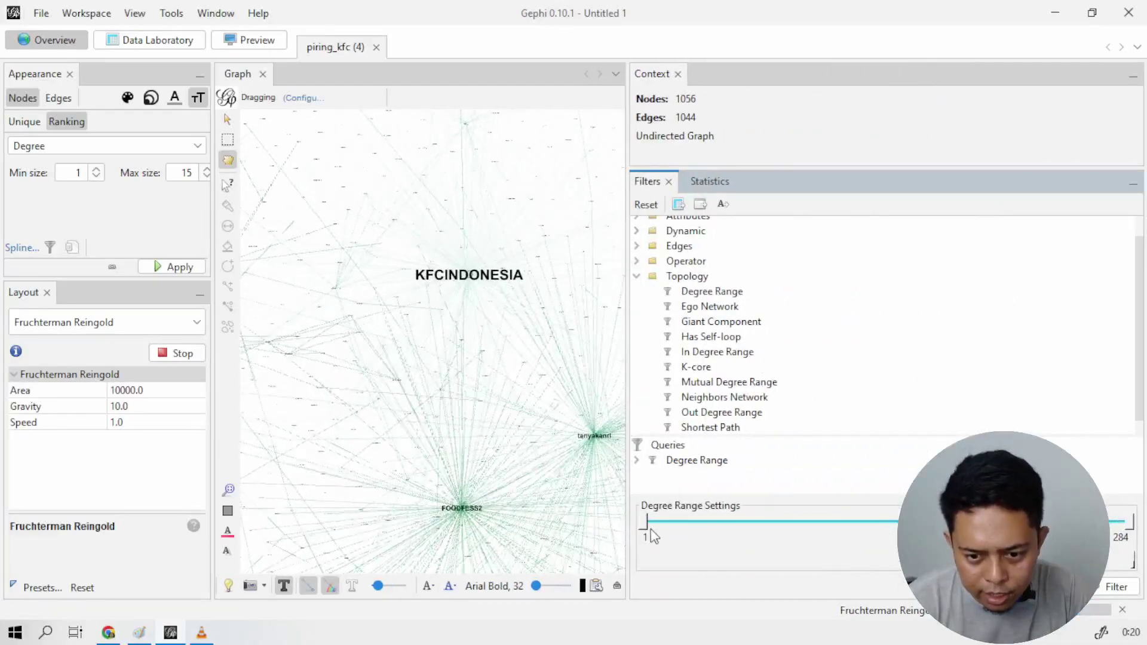
left_click_drag(651, 533, 647, 533)
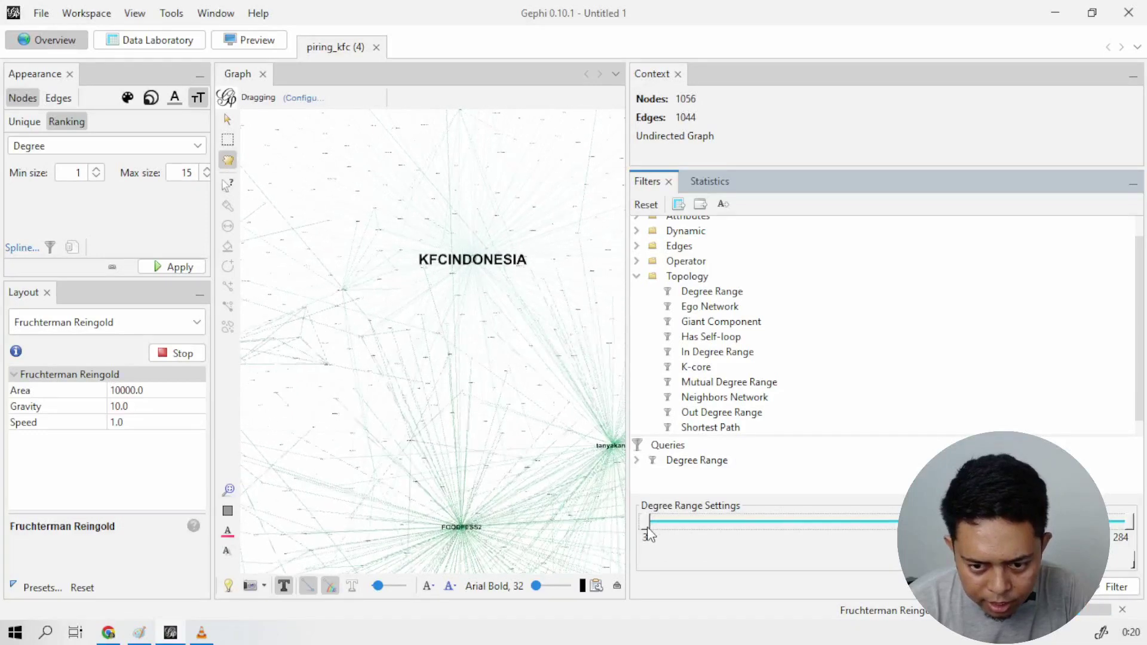
left_click(1129, 591)
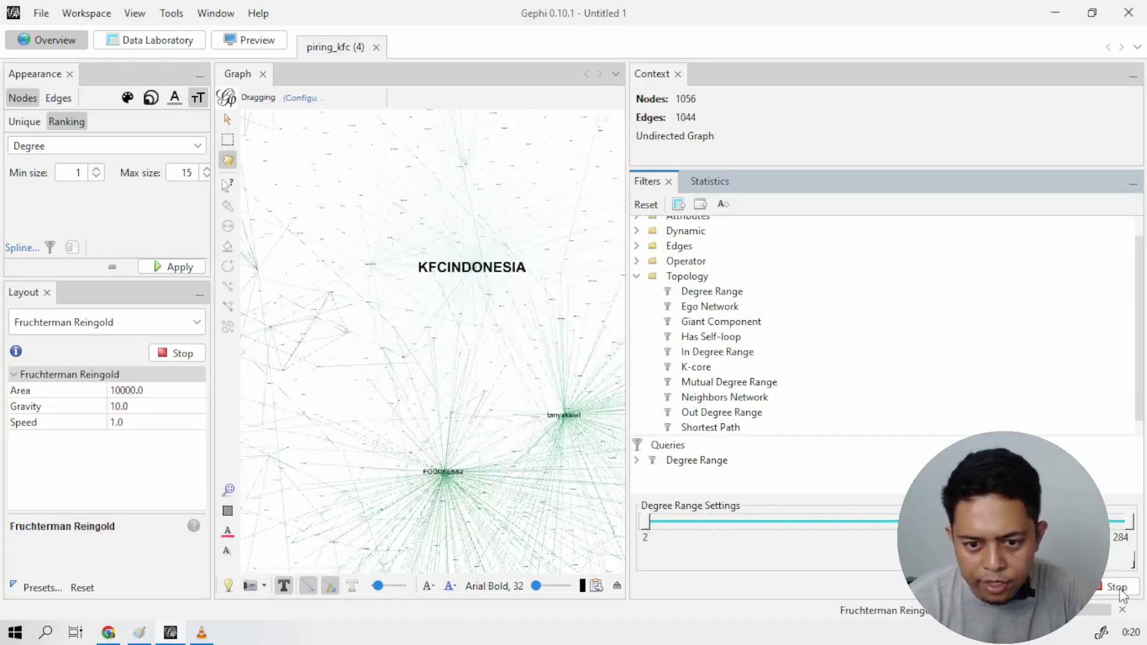
left_click_drag(627, 498, 1049, 433)
scroll(881, 434, "down", 3)
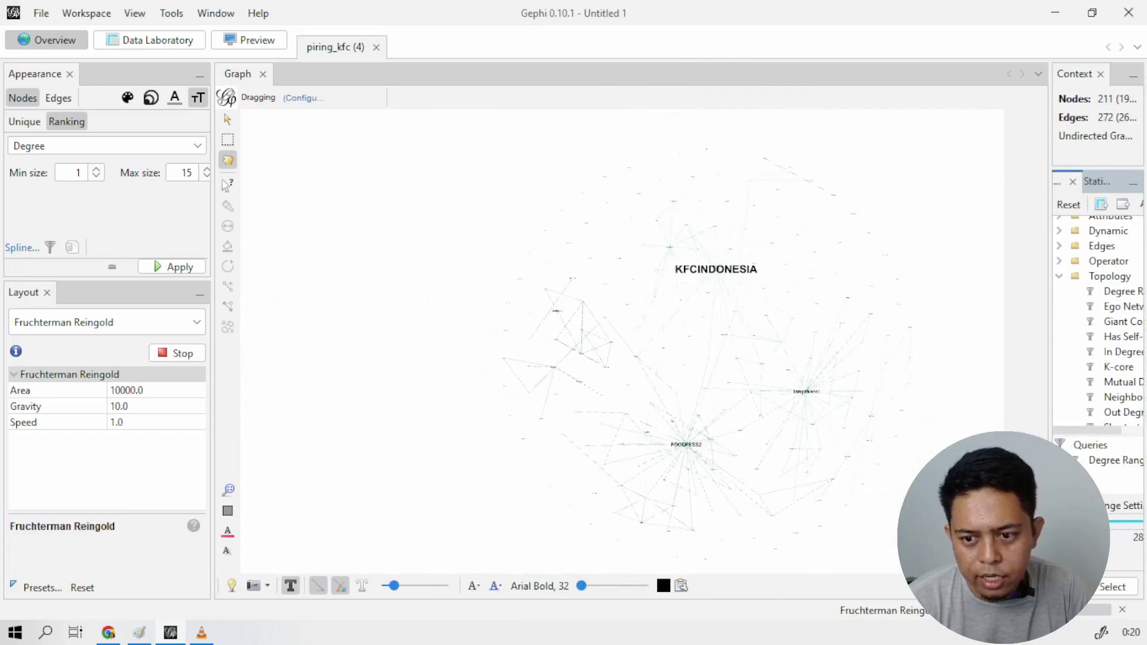
scroll(698, 391, "down", 1)
scroll(707, 399, "up", 5)
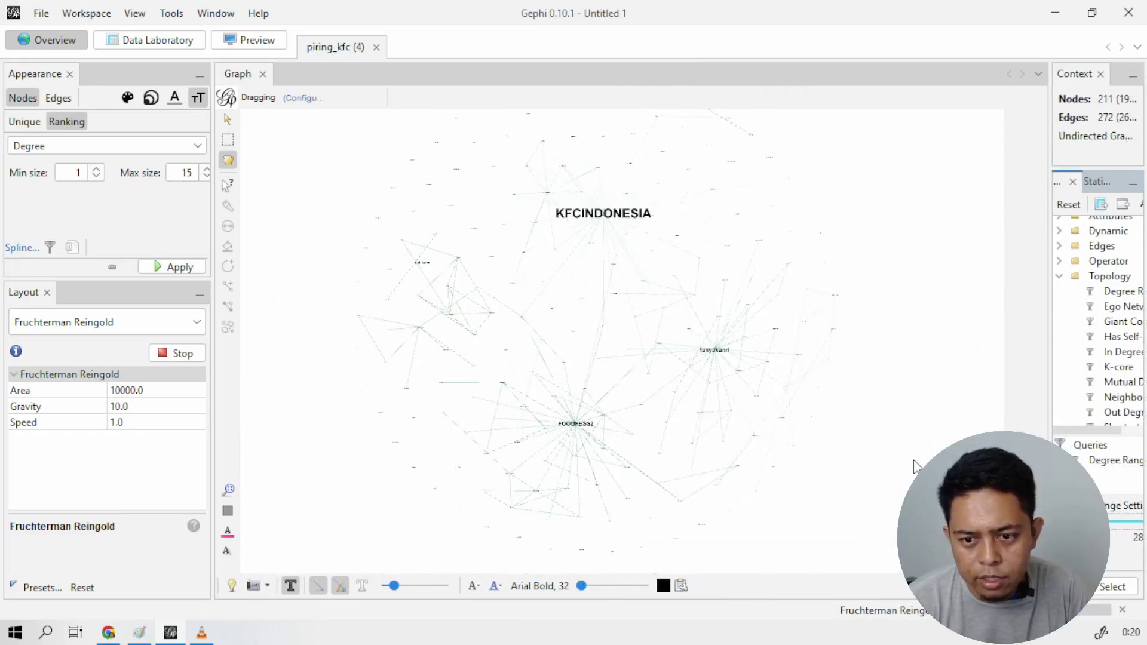
scroll(610, 344, "down", 5)
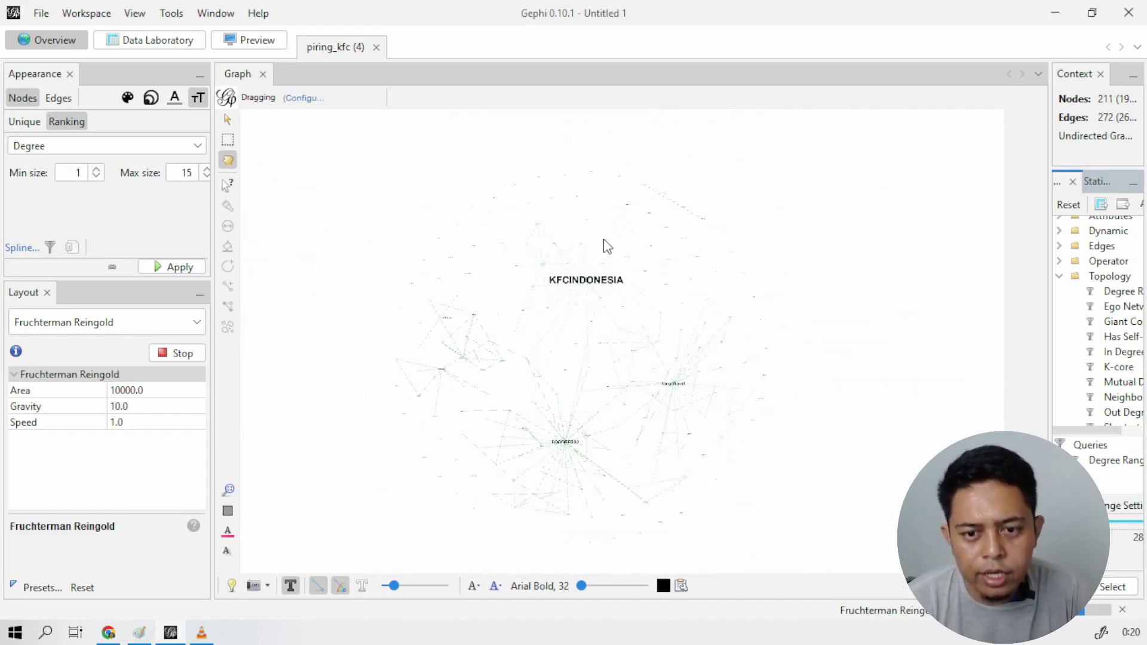
- Set the Degree Range filter's minimum to 1 to include all nodes
left_click_drag(1051, 358, 848, 358)
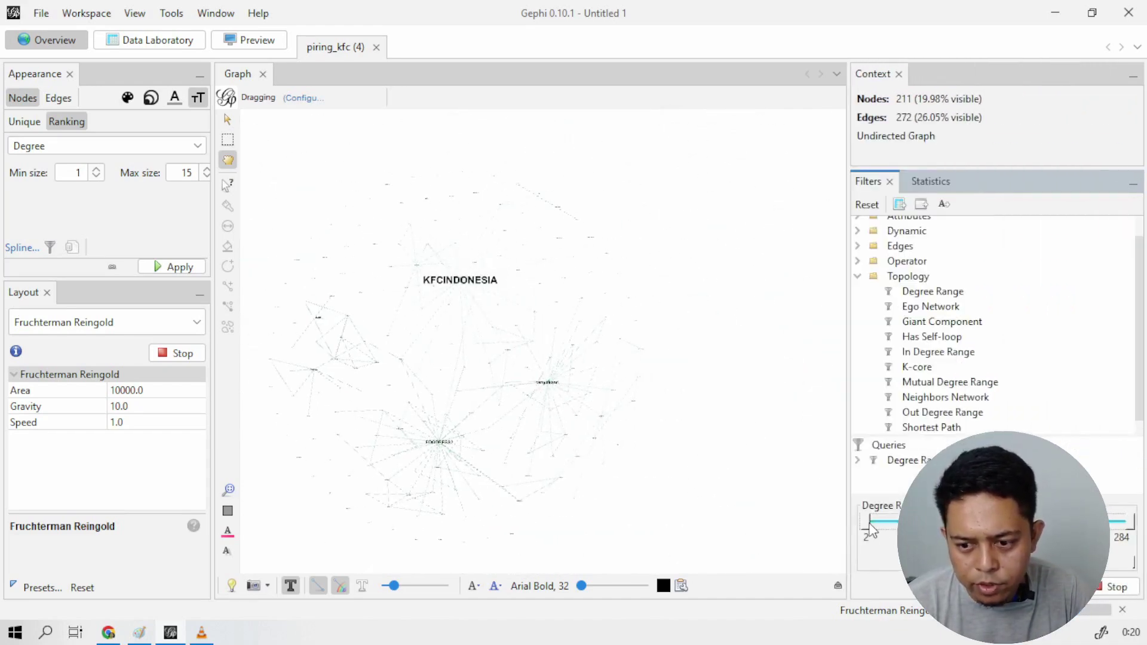
left_click_drag(870, 531, 853, 522)
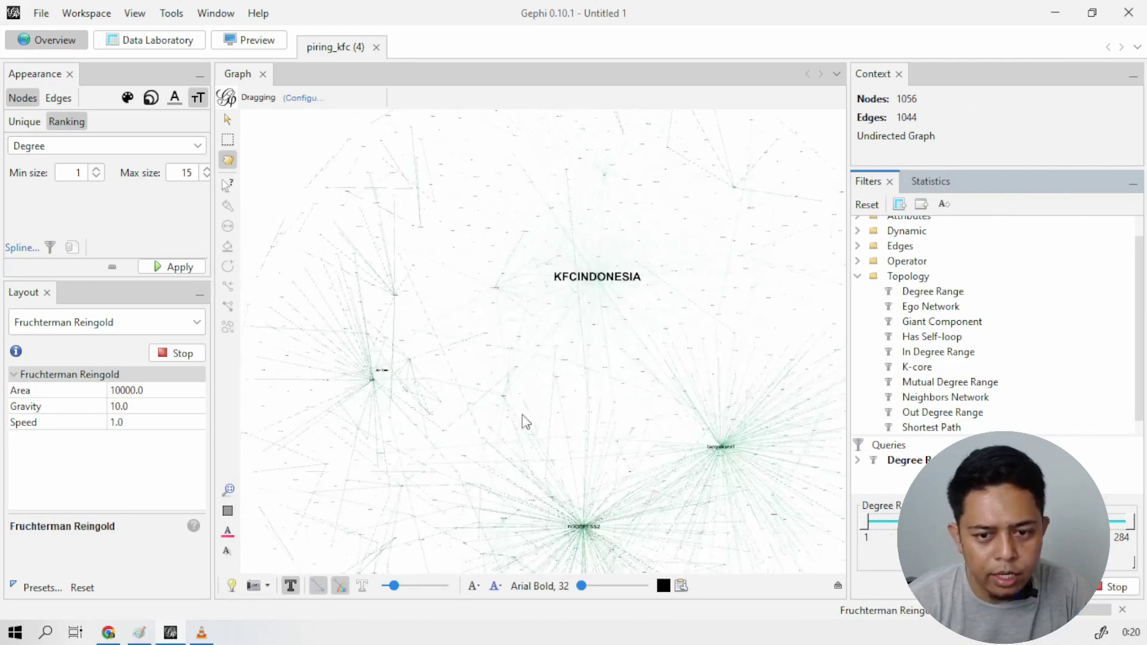
left_click_drag(849, 552, 988, 532)
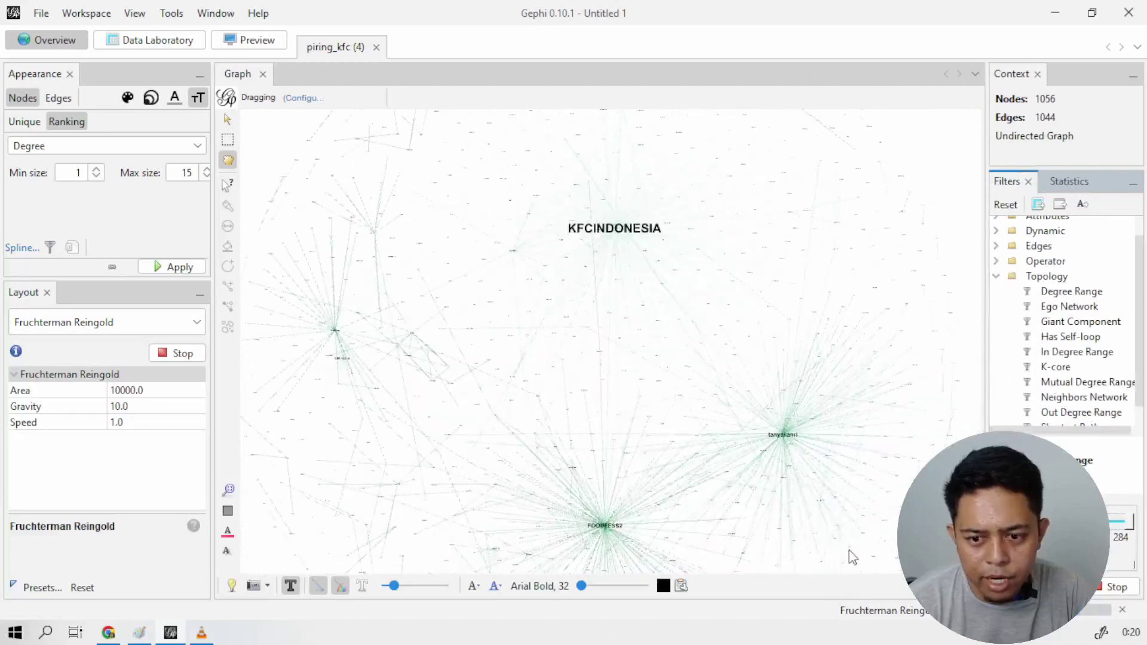
- Stop the Fruchterman Reingold layout and rearrange the graph with the Yifan Hu layout
scroll(852, 557, "down", 3)
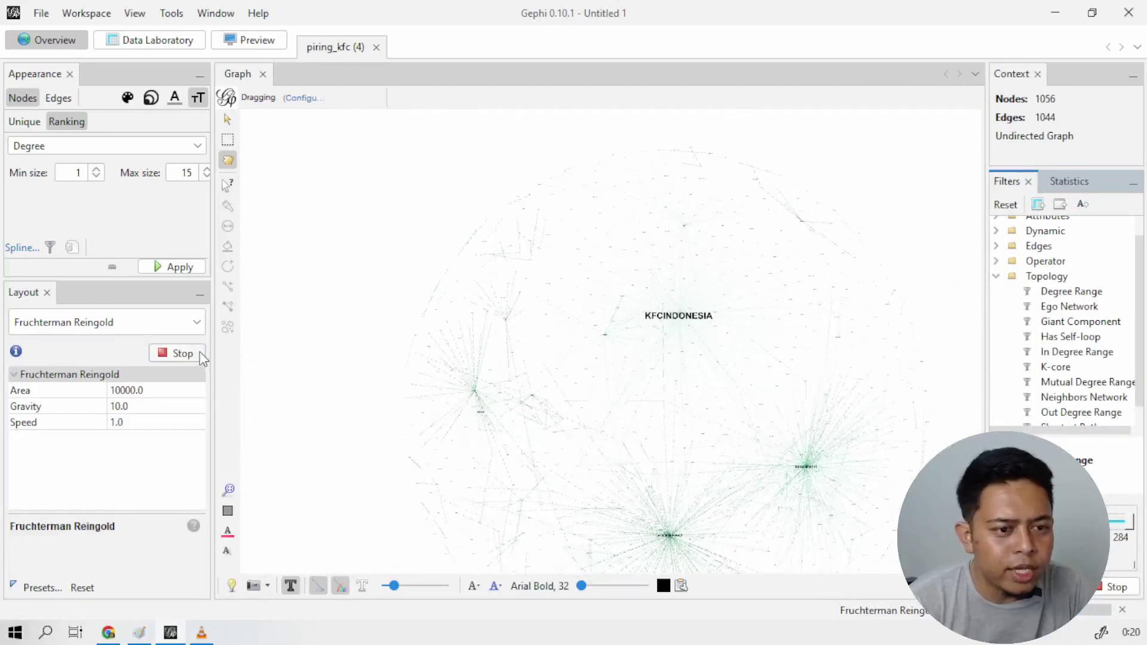
left_click(148, 324)
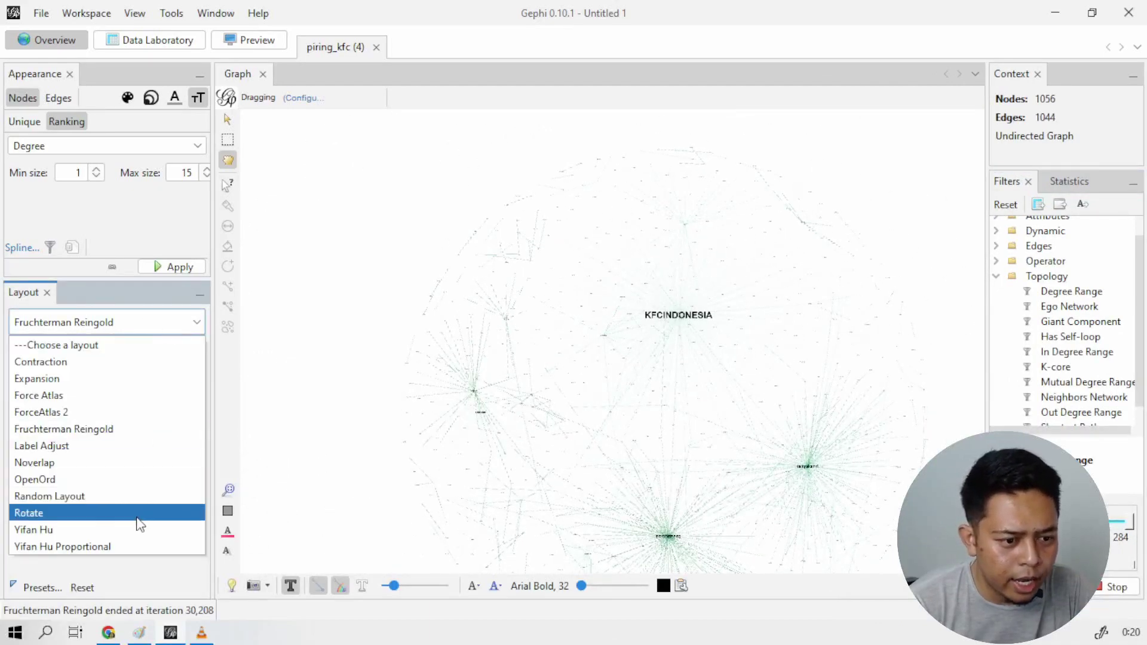
left_click(137, 530)
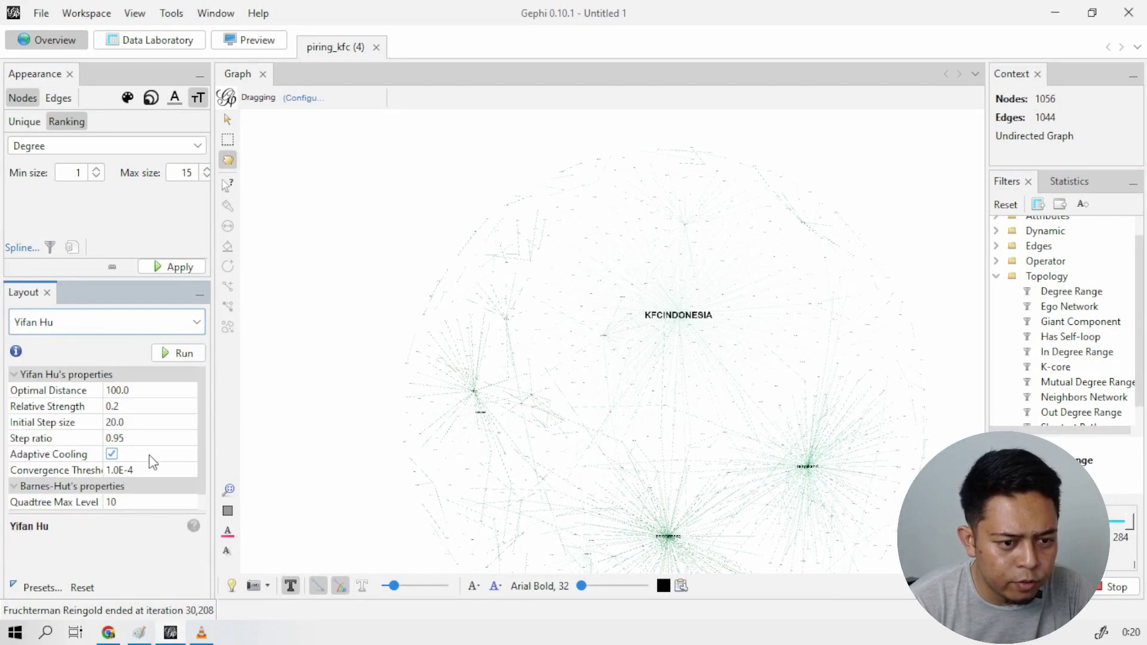
left_click(177, 355)
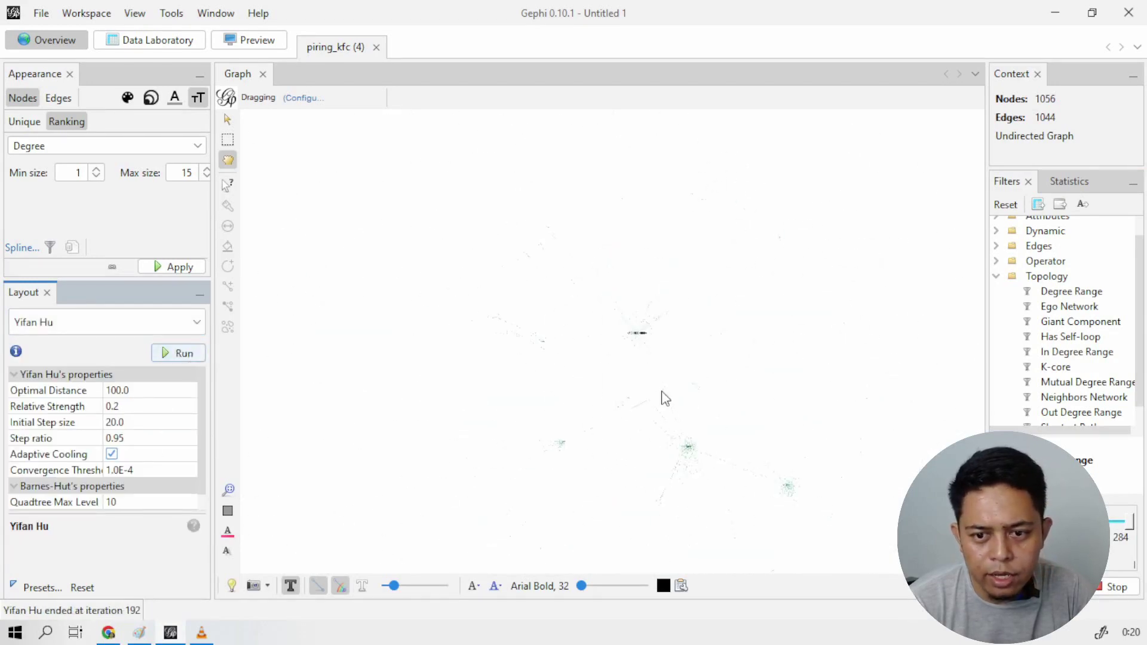
scroll(515, 398, "up", 2)
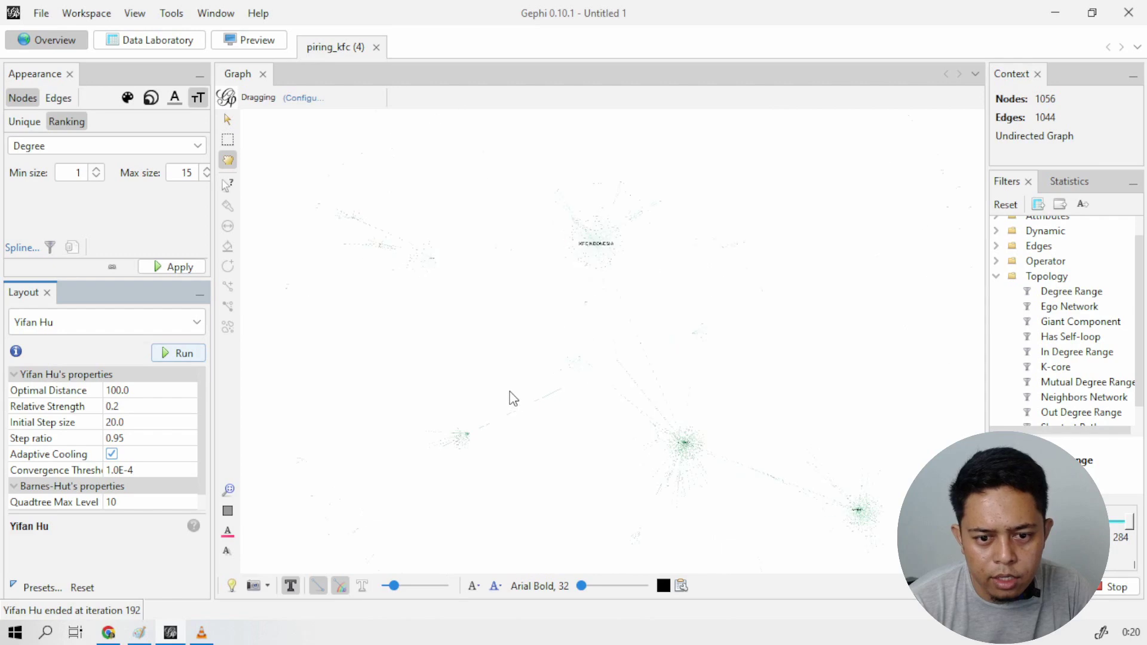
scroll(628, 264, "down", 2)
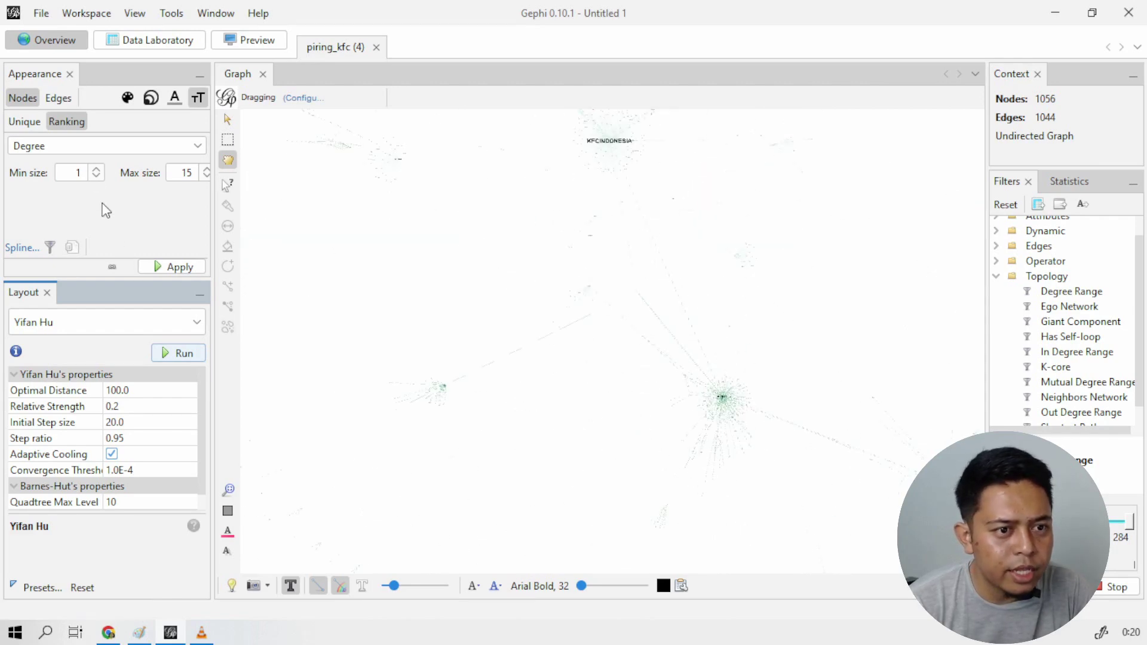
- Rank the node sizes by Modularity Class with sizes from 1 to 15 and inspect the clusters
left_click(150, 98)
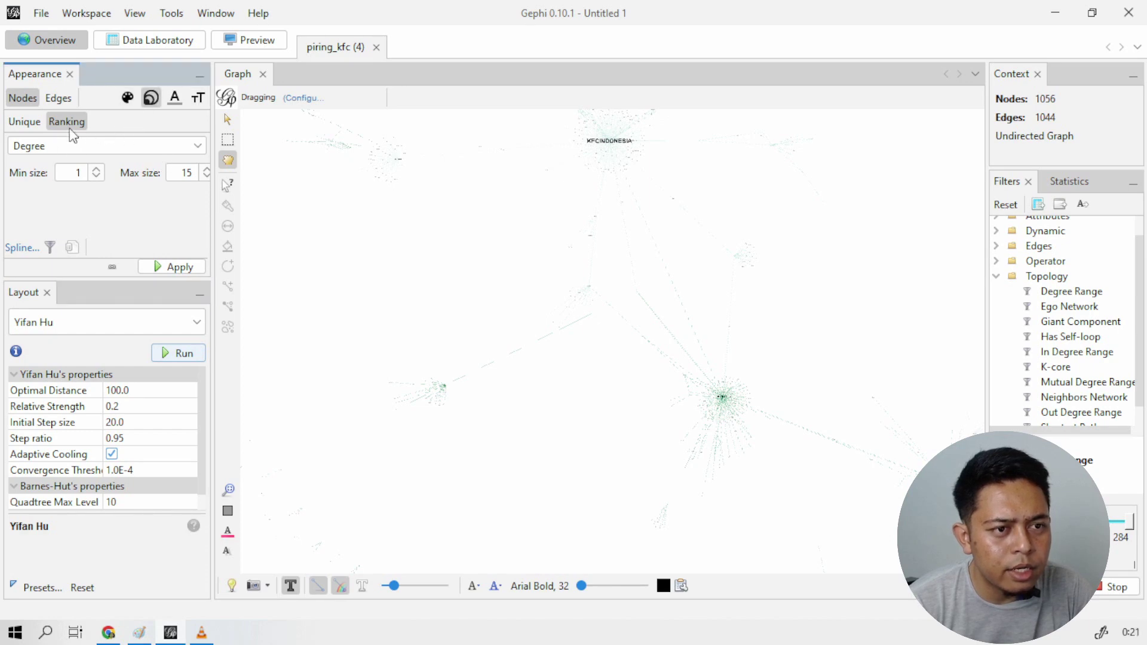
left_click(72, 145)
left_click(70, 198)
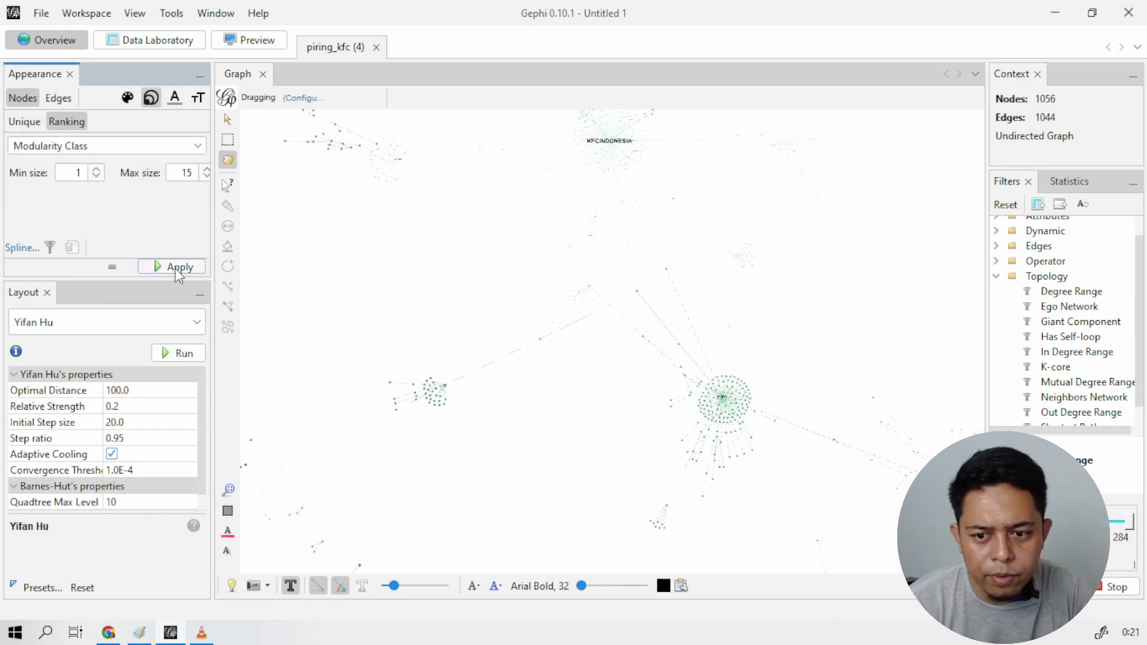
left_click(175, 267)
scroll(723, 406, "up", 5)
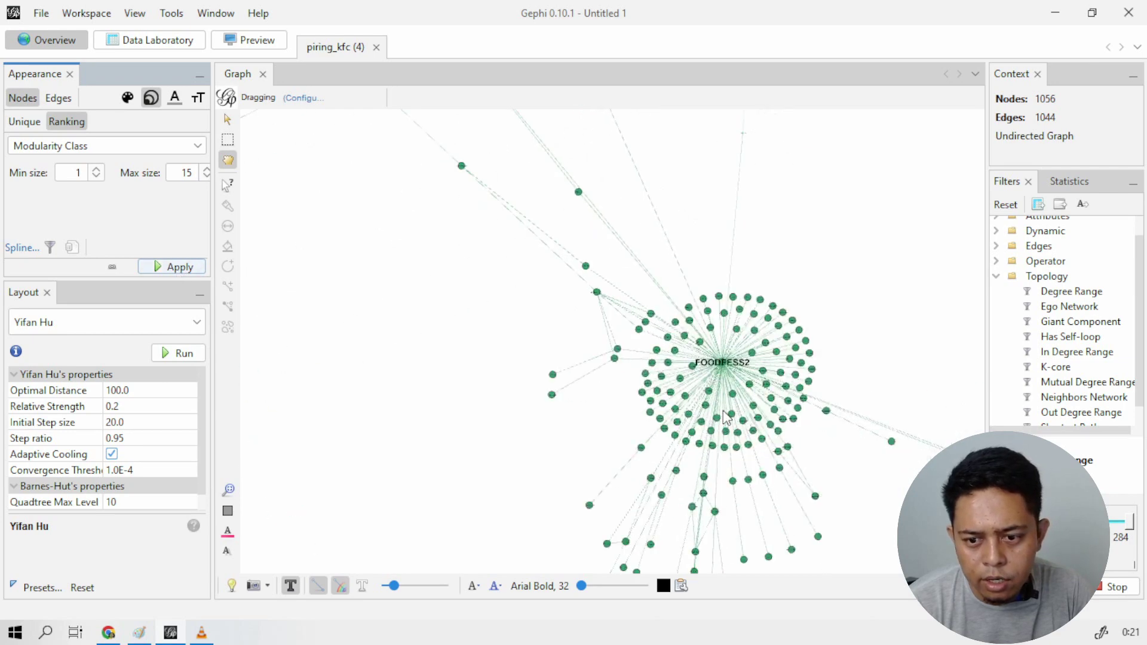
scroll(725, 416, "down", 5)
scroll(549, 317, "up", 2)
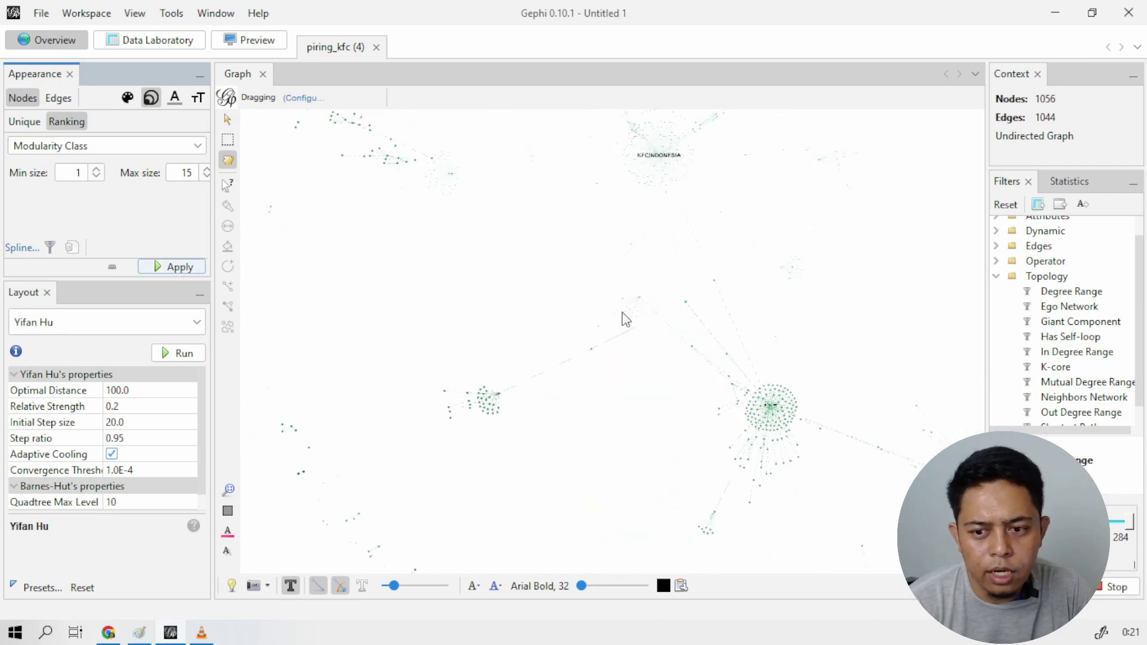
scroll(920, 466, "down", 3)
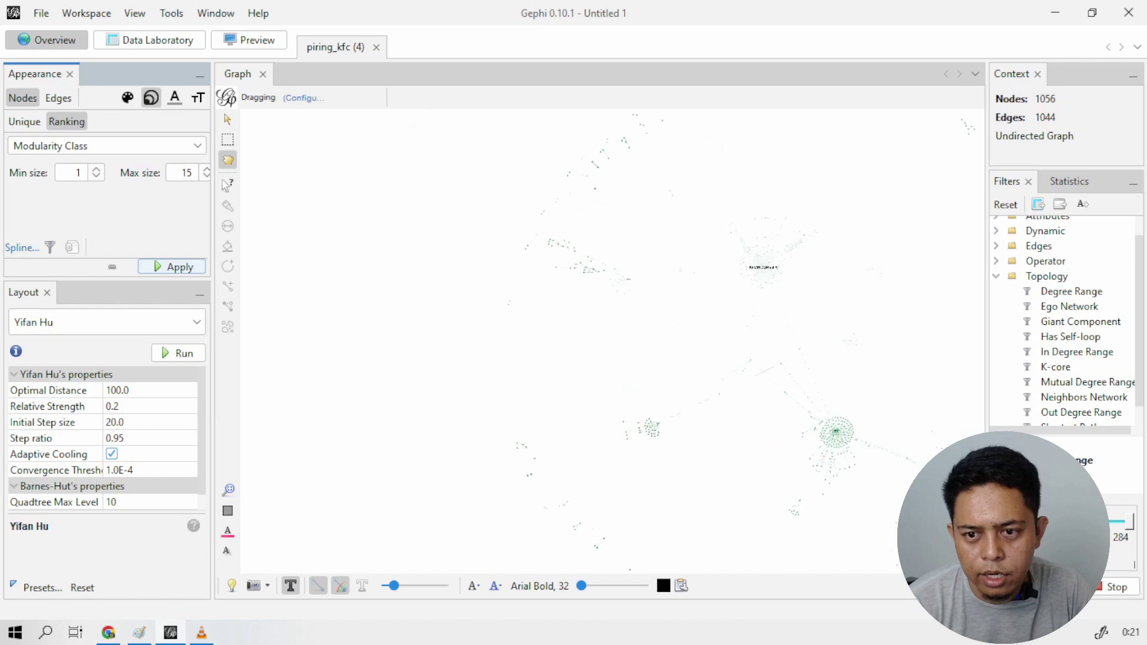
- Rearrange the graph with the Yifan Hu Proportional layout
scroll(941, 464, "up", 1)
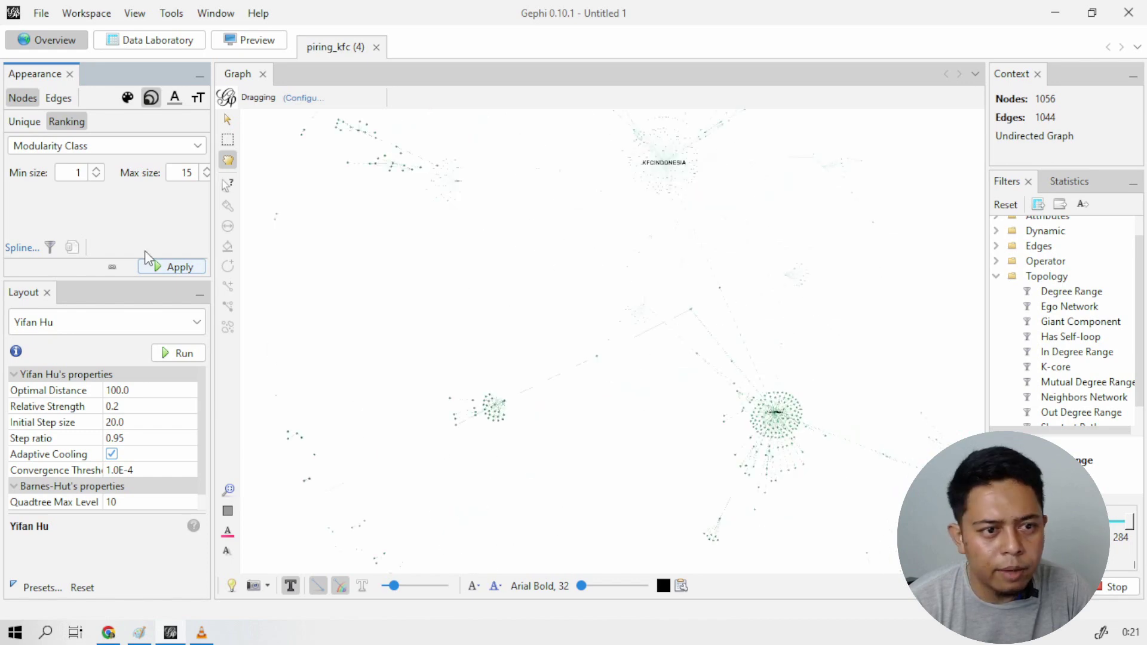
left_click(126, 326)
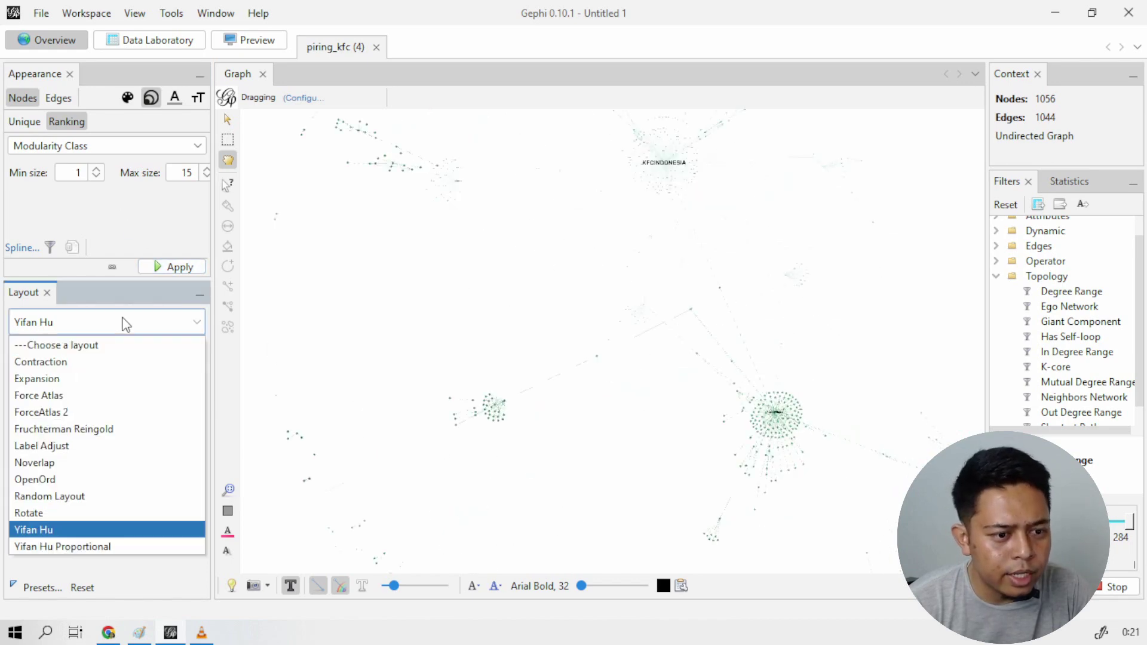
left_click(97, 544)
left_click(185, 353)
- Run the ForceAtlas 2 layout on the network with its default settings
left_click(174, 323)
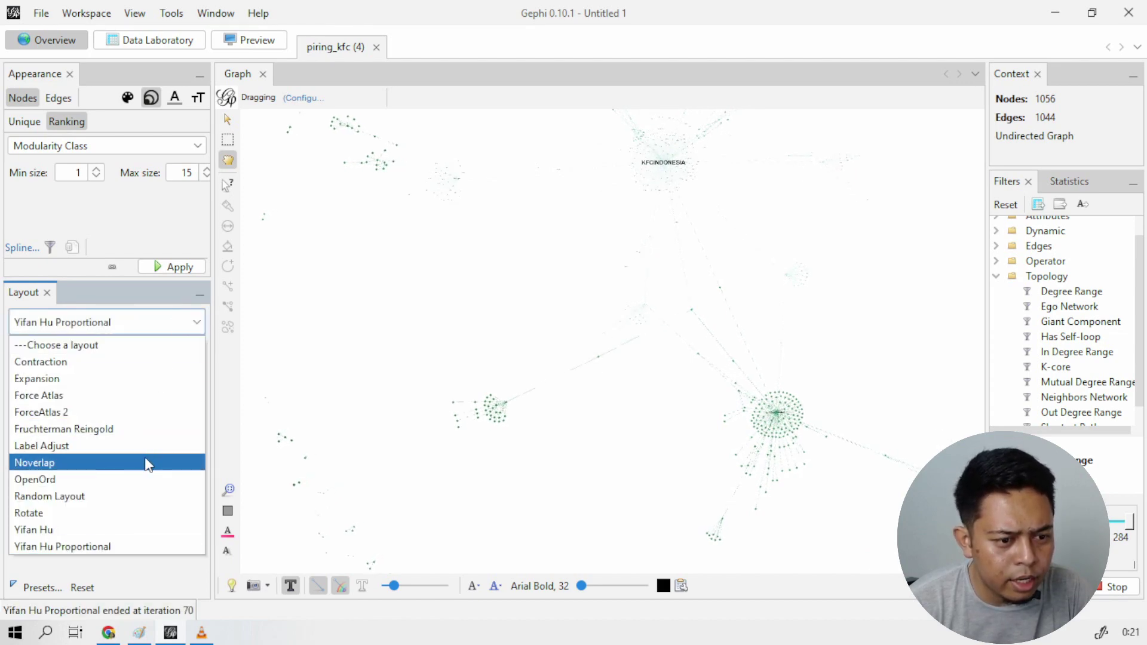
left_click(154, 412)
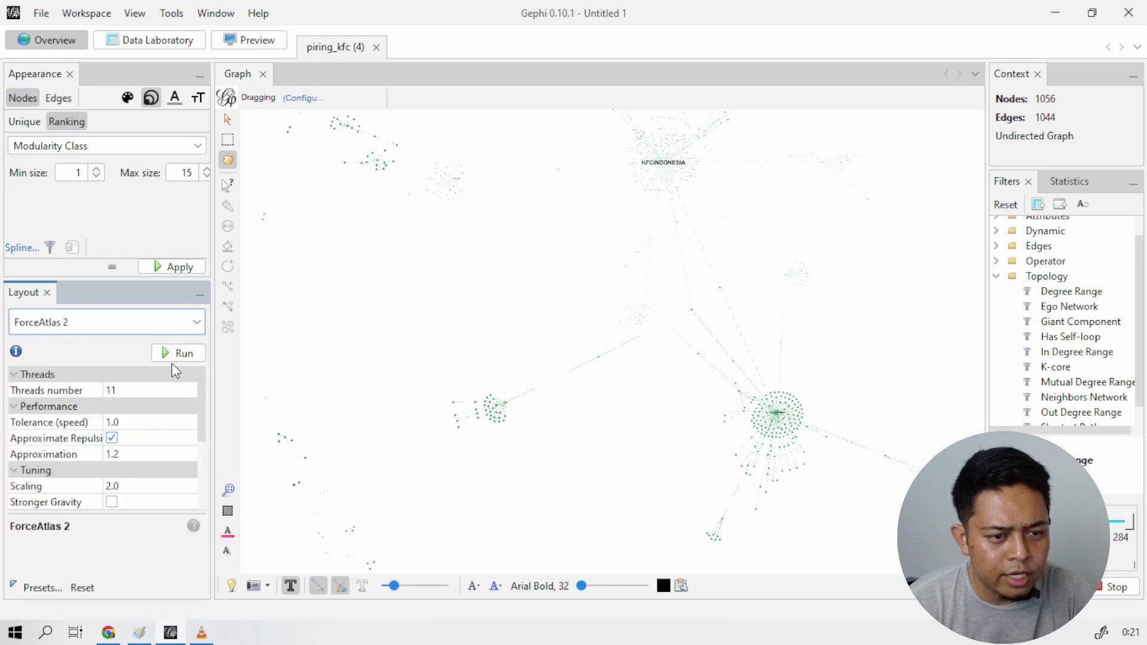
left_click(179, 353)
scroll(504, 283, "up", 3)
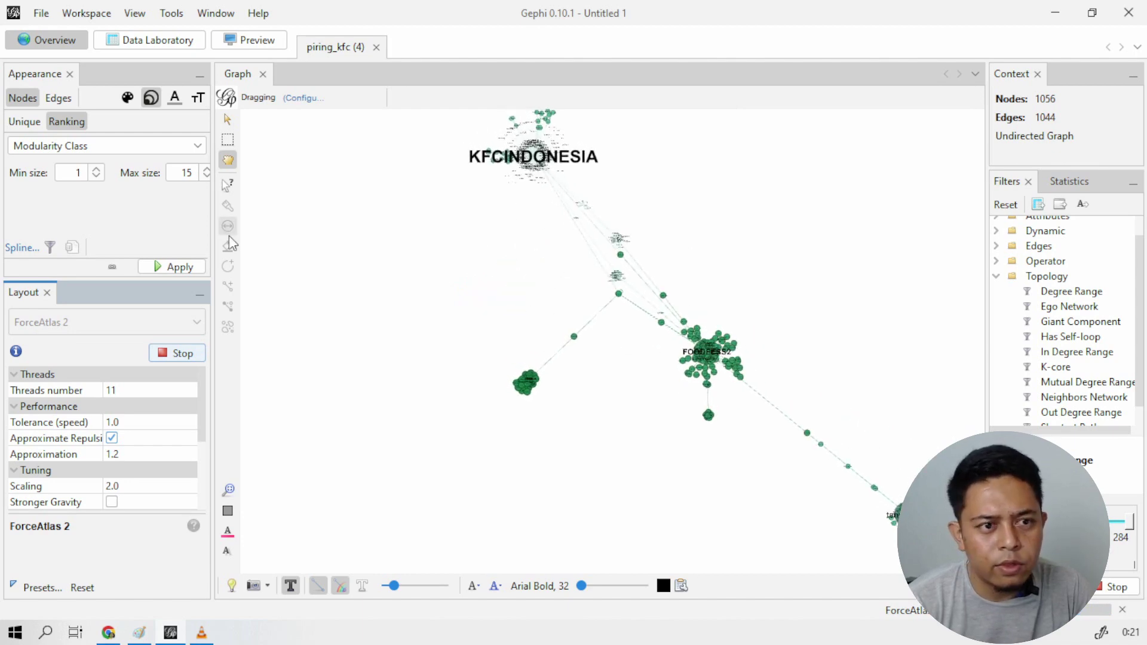
- Colour the nodes by the Modularity Class partition and stop the ForceAtlas 2 layout
left_click(128, 97)
left_click(67, 121)
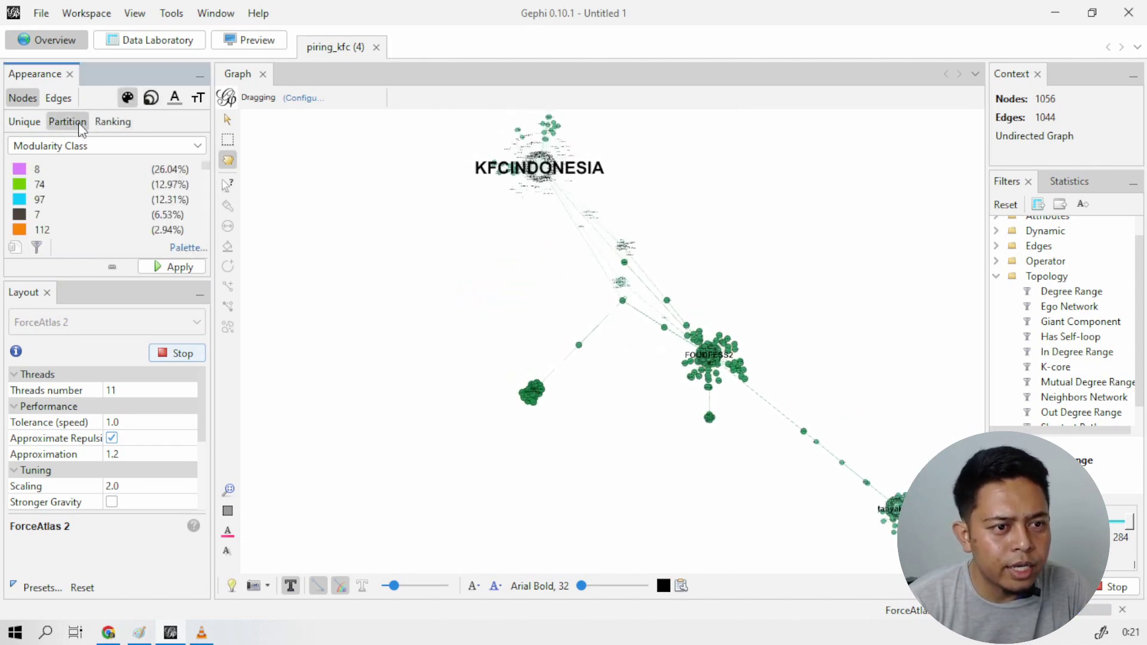
left_click(177, 268)
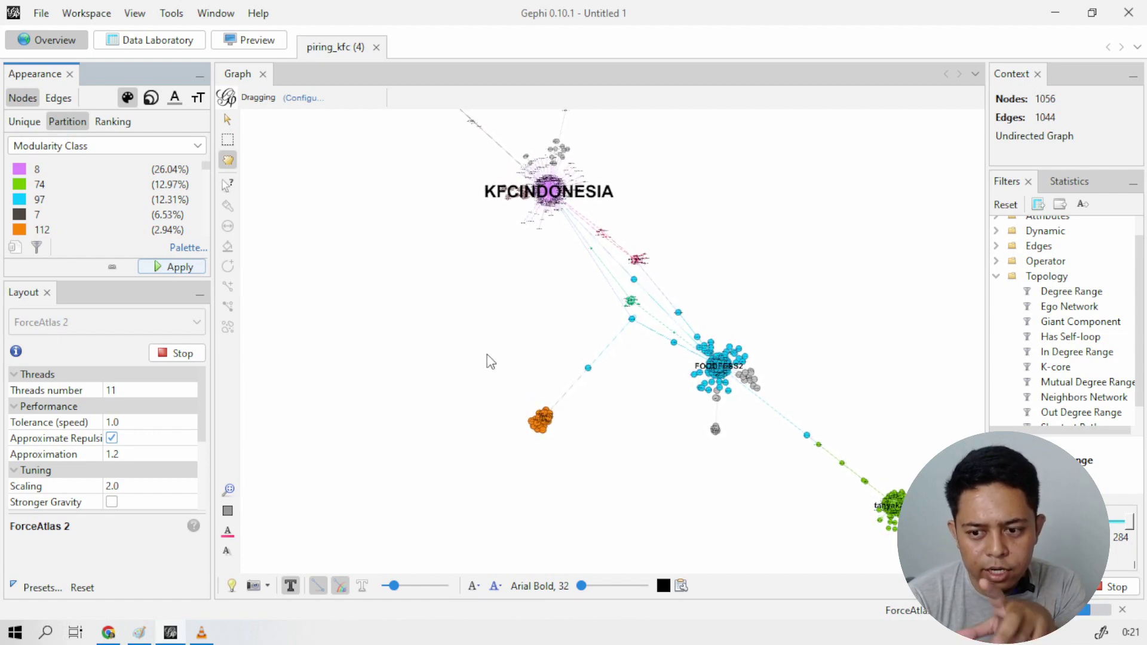
left_click(175, 352)
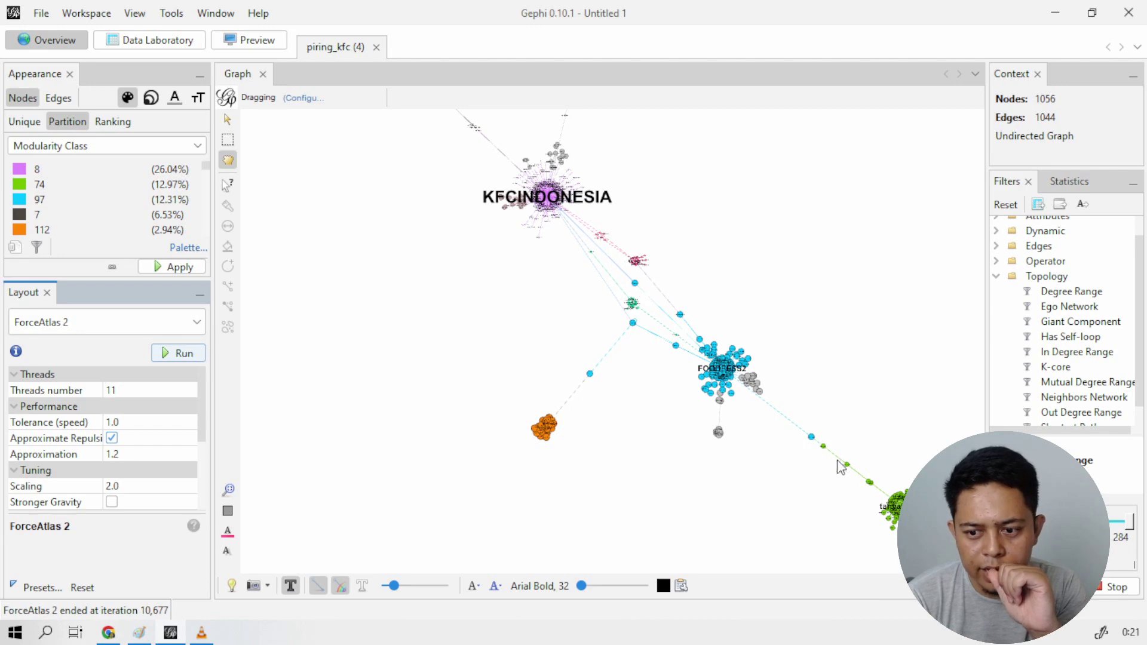
- Examine the coloured clusters around KFCINDONESIA and FOODFESS2 and the links that connect them
scroll(730, 484, "up", 3)
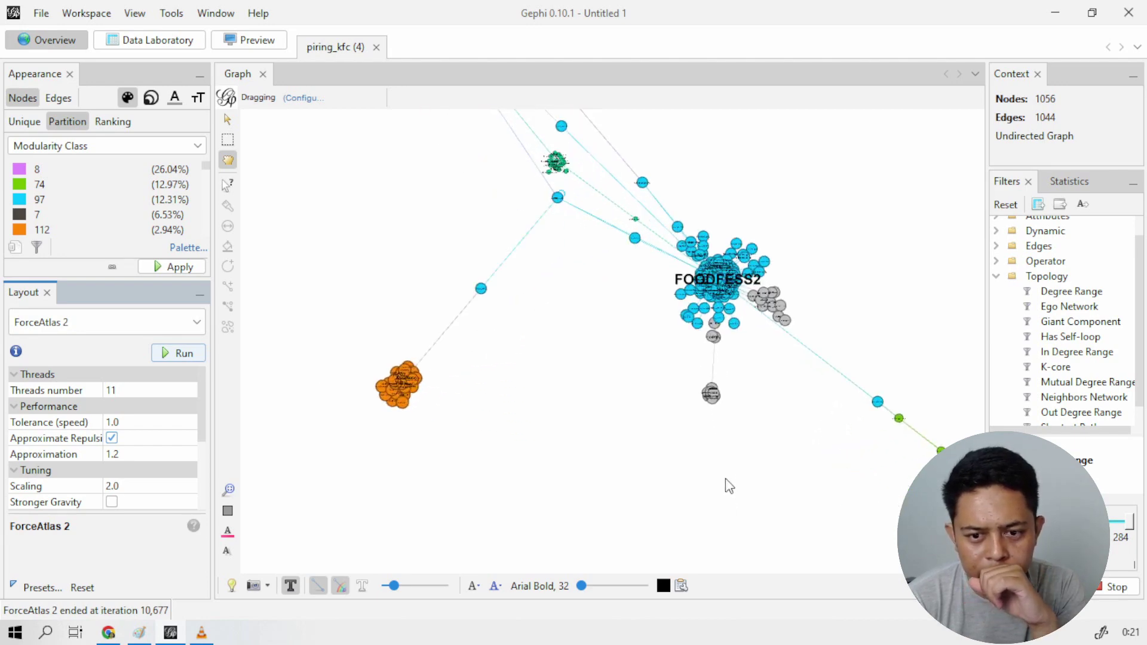
scroll(730, 472, "down", 2)
scroll(526, 221, "up", 2)
scroll(526, 239, "down", 3)
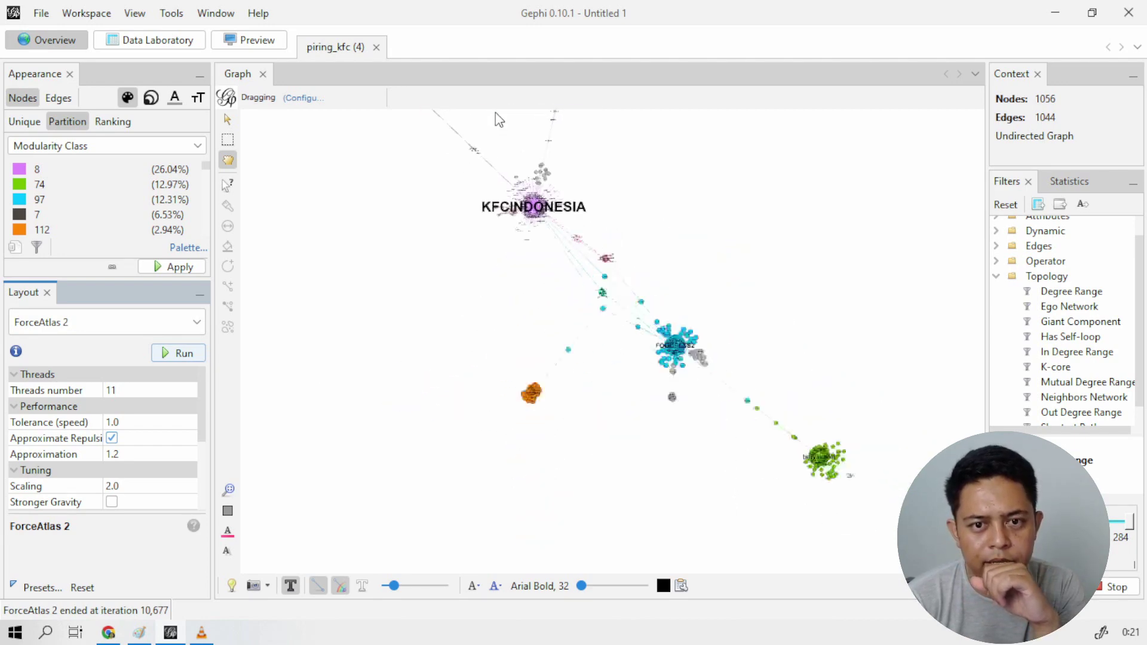
scroll(554, 268, "up", 2)
scroll(571, 258, "down", 3)
scroll(500, 203, "up", 6)
scroll(888, 241, "down", 5)
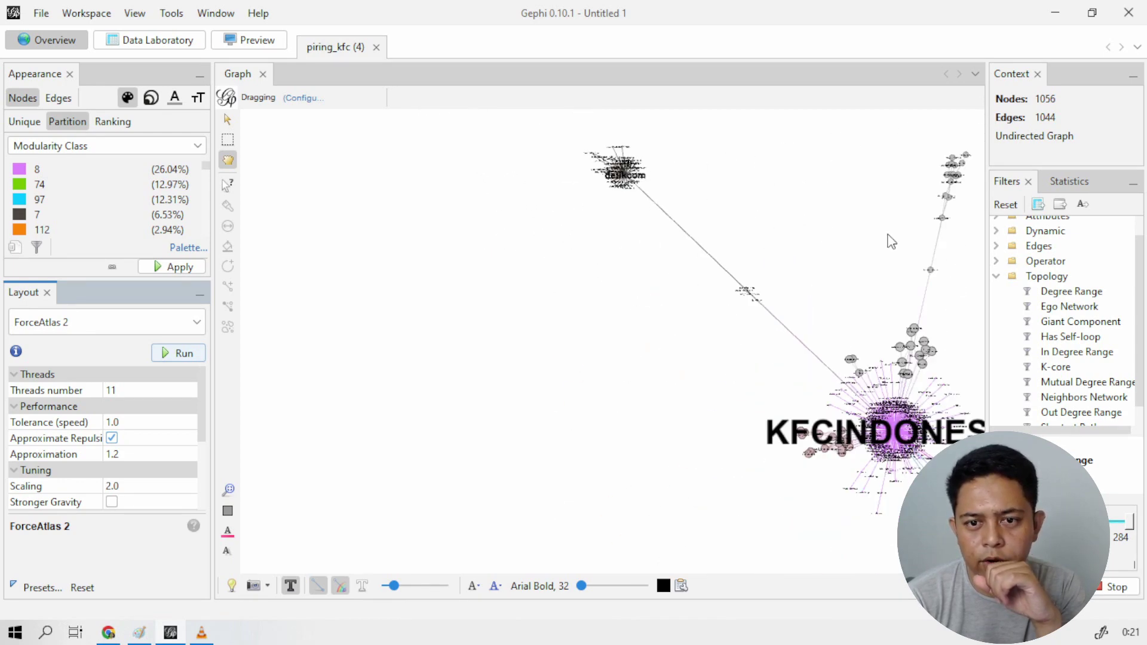
scroll(959, 333, "up", 1)
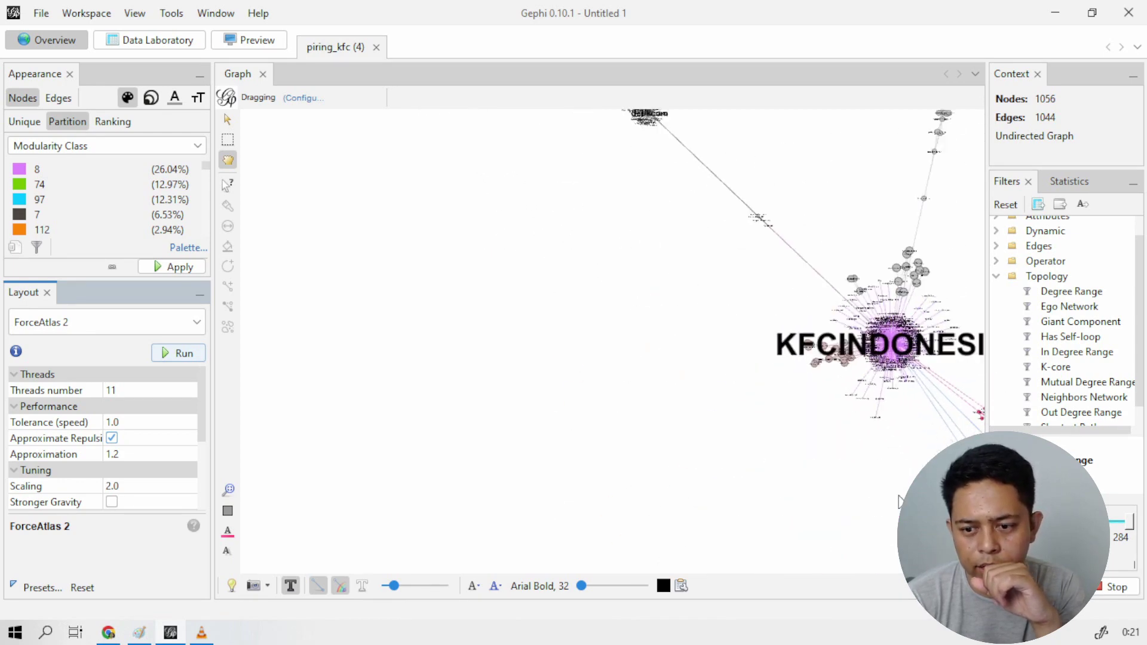
scroll(890, 488, "down", 1)
- Centre the graph and examine which accounts lead the blue, green and orange clusters
left_click(230, 492)
scroll(771, 431, "up", 8)
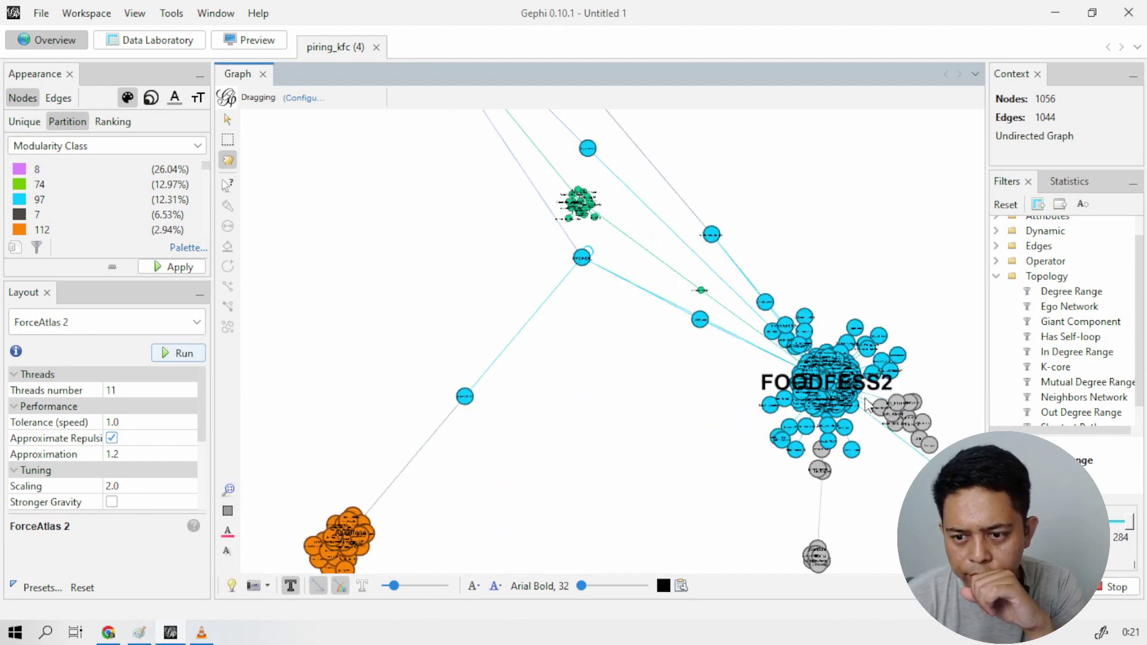
scroll(645, 500, "down", 3)
scroll(836, 538, "down", 3)
scroll(806, 555, "up", 6)
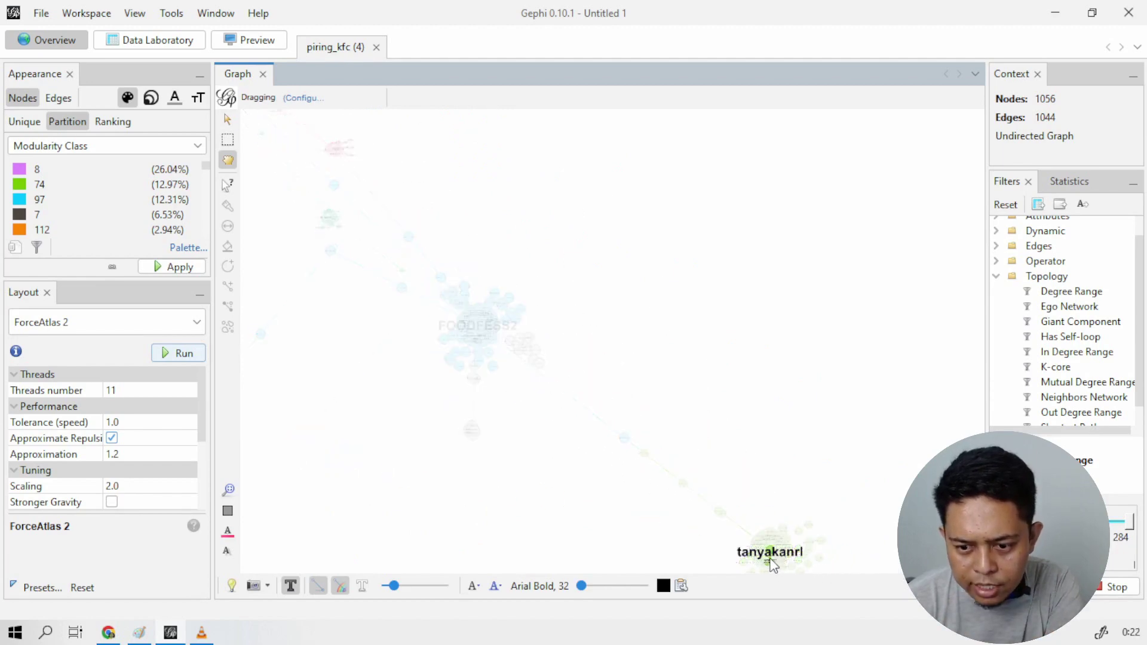
scroll(759, 556, "down", 6)
scroll(418, 487, "up", 6)
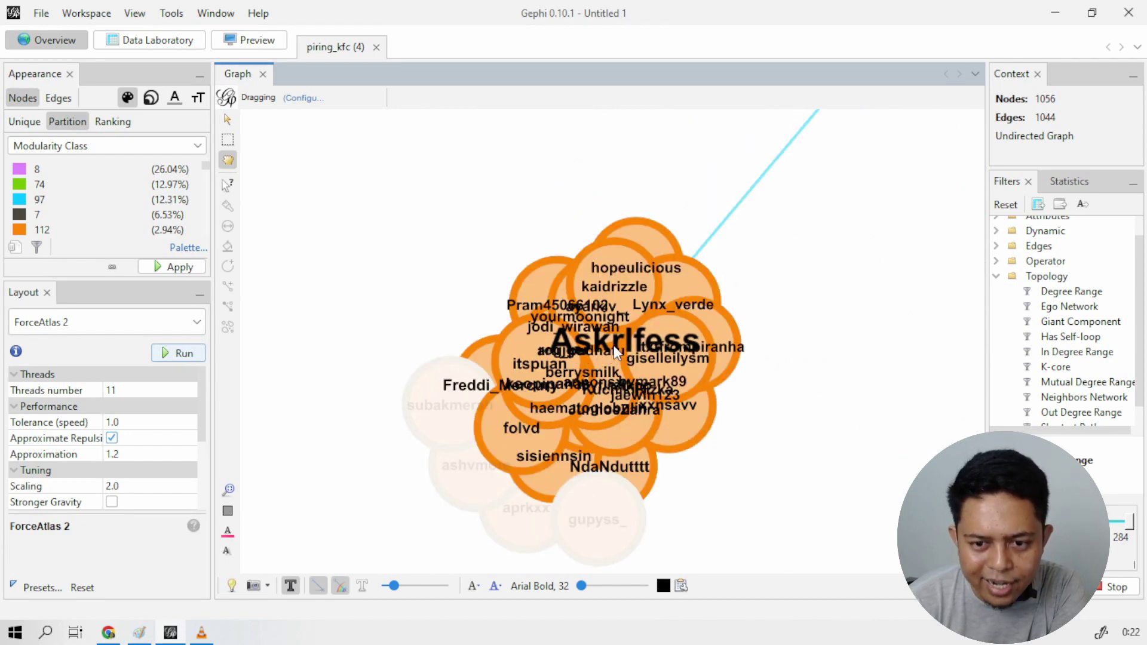
scroll(815, 389, "down", 4)
scroll(943, 371, "down", 3)
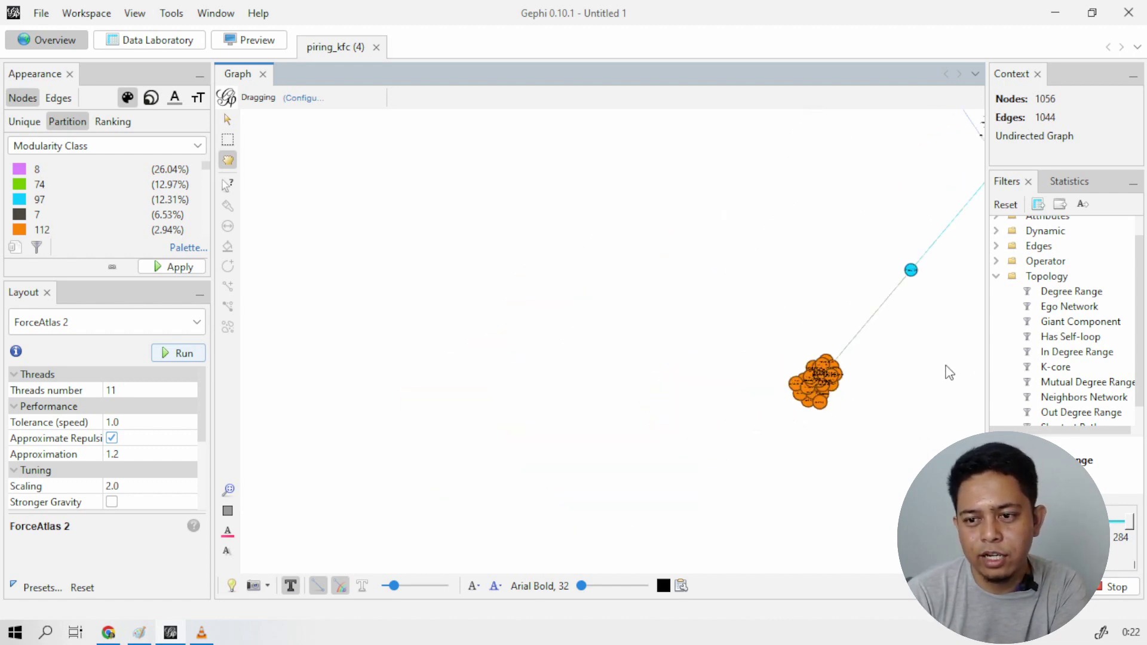
left_click(232, 491)
scroll(726, 412, "up", 3)
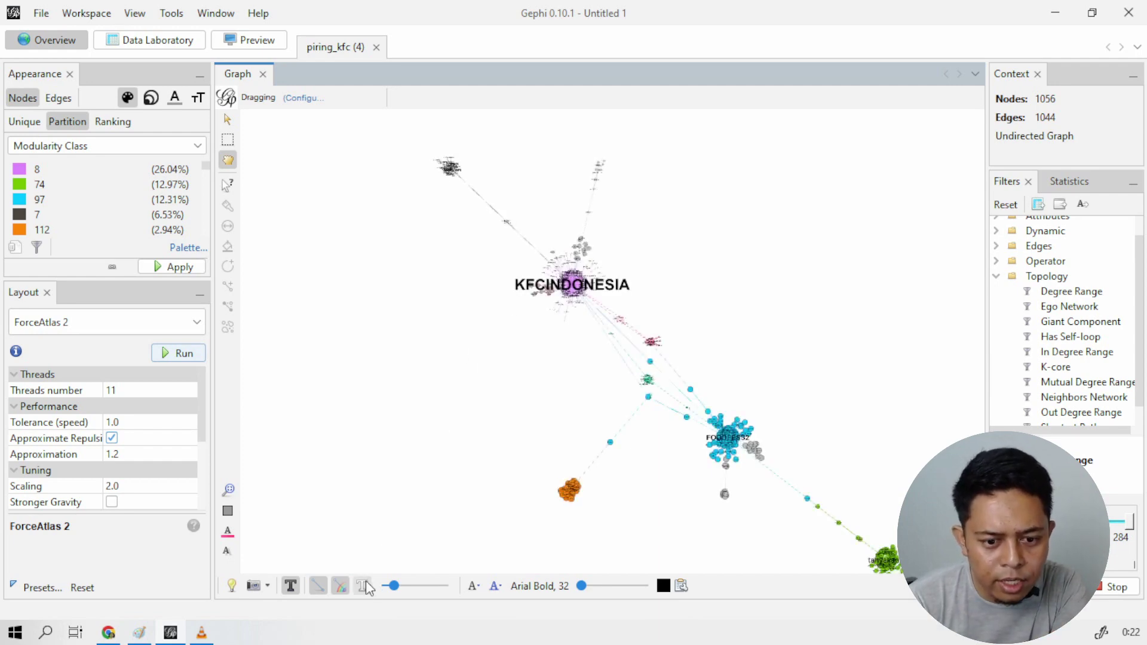
left_click_drag(581, 587, 581, 586)
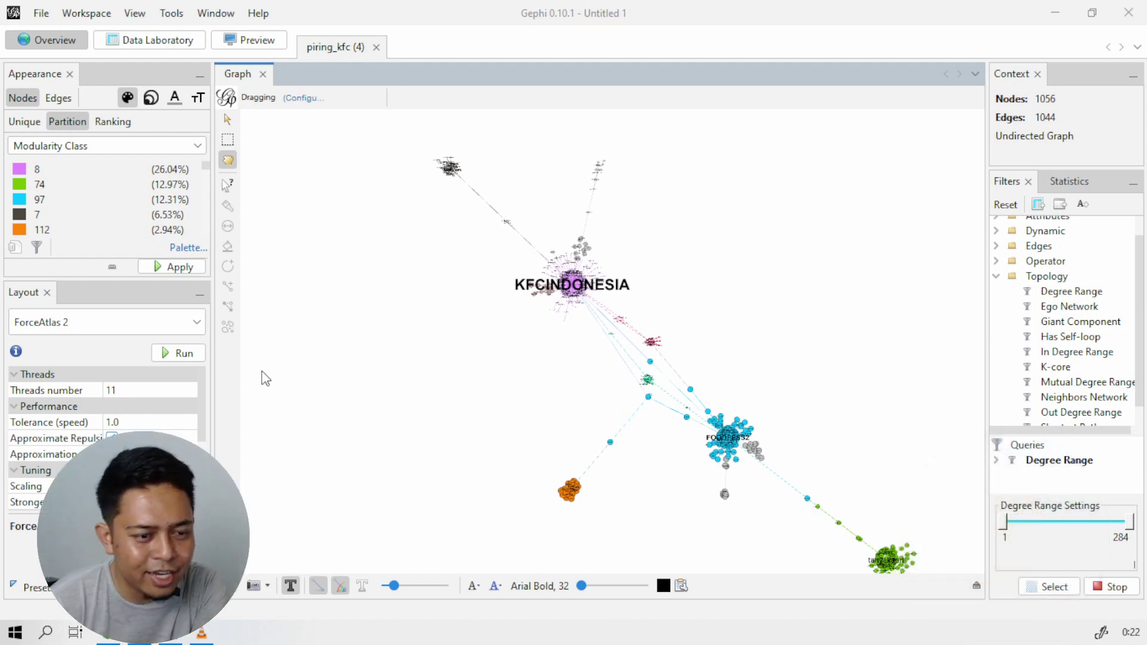
- Rearrange the coloured network with the Fruchterman Reingold layout and centre the graph in view
left_click(159, 334)
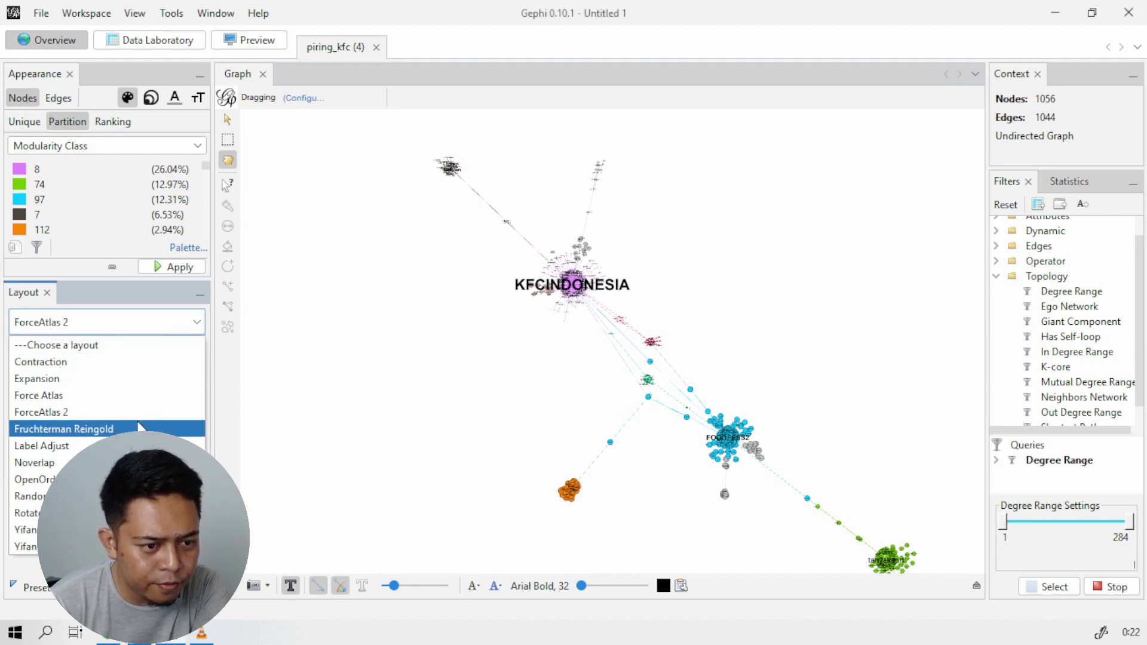
left_click(138, 428)
left_click(170, 353)
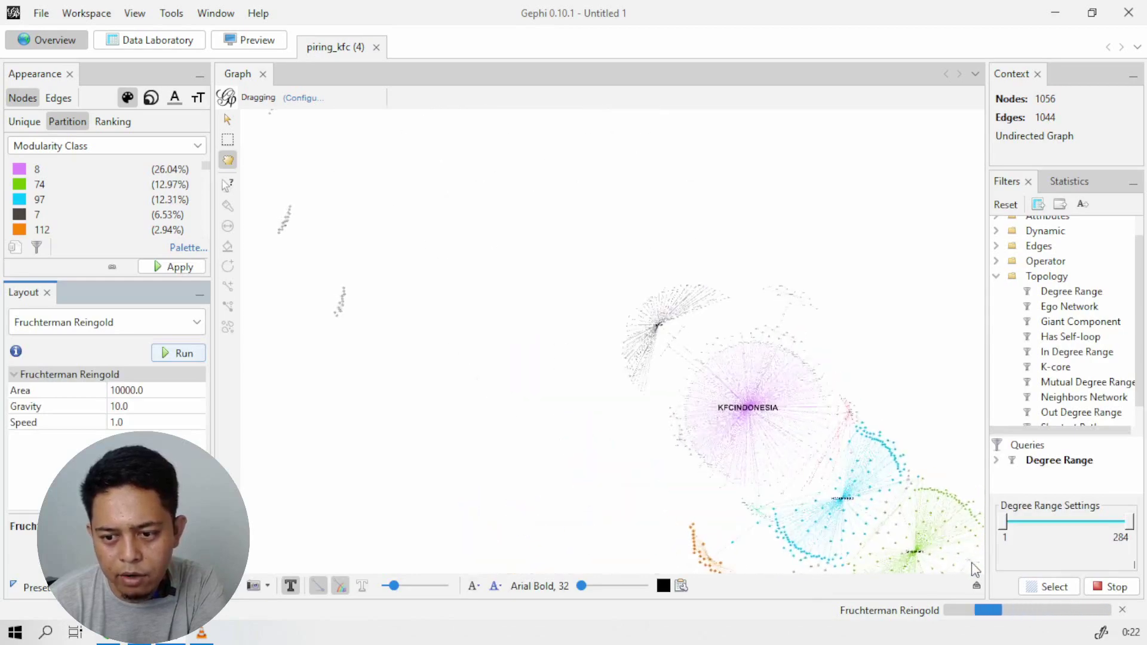
scroll(871, 500, "down", 3)
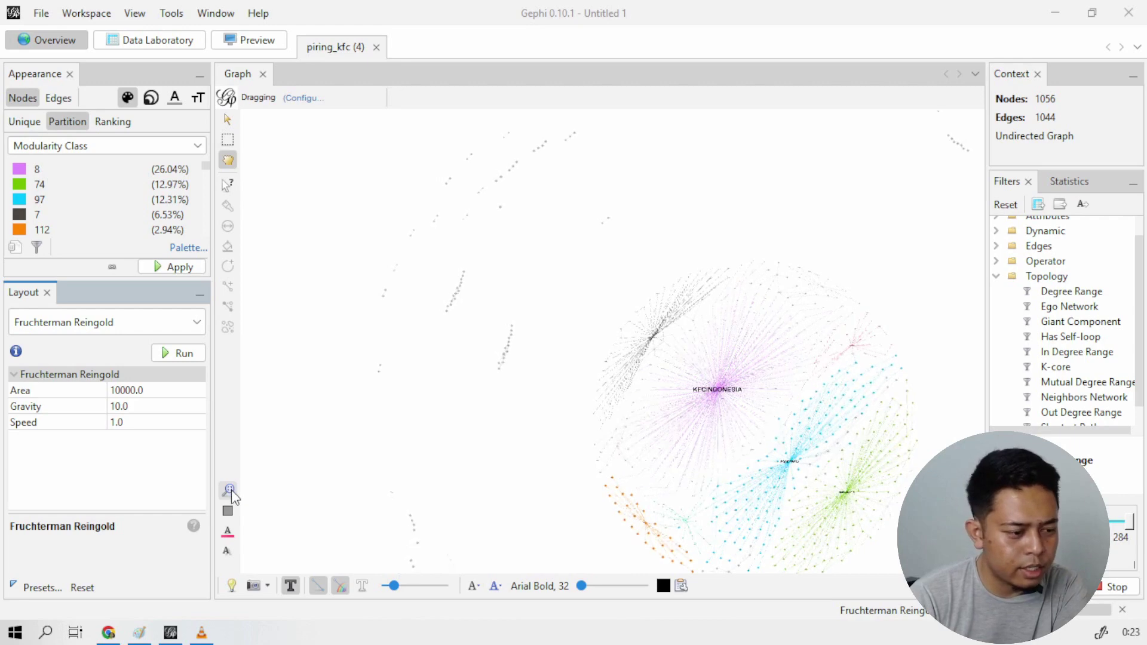
left_click(229, 489)
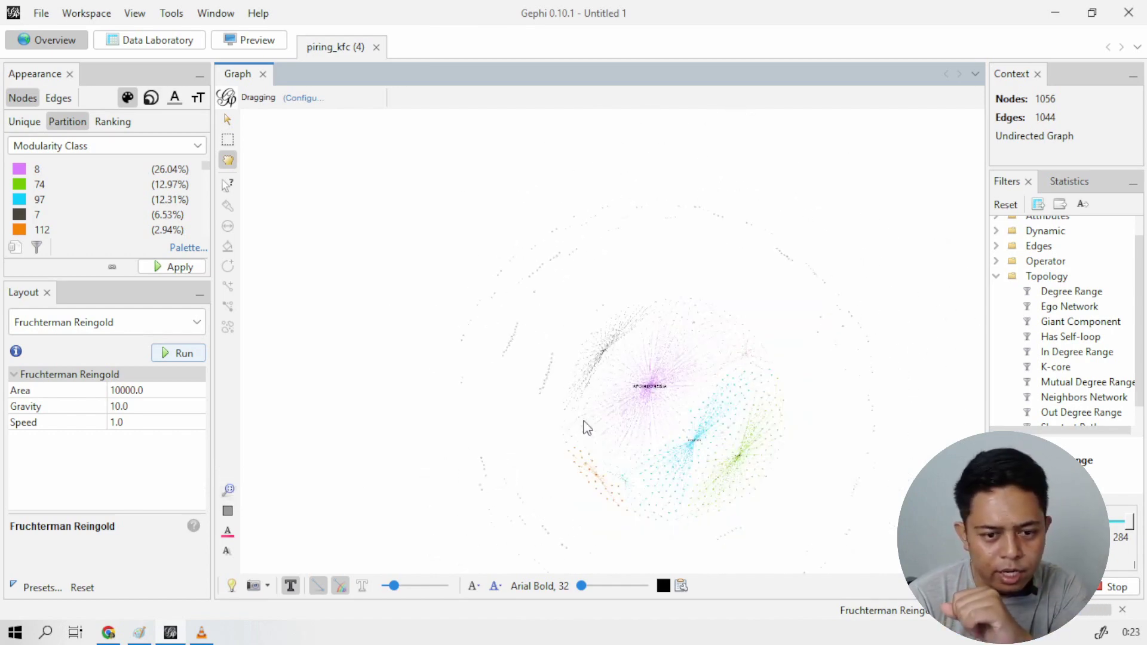
- Examine the orange, teal and blue clusters and the nodes that bridge Askrlfess and FOODFESS2
scroll(770, 428, "up", 5)
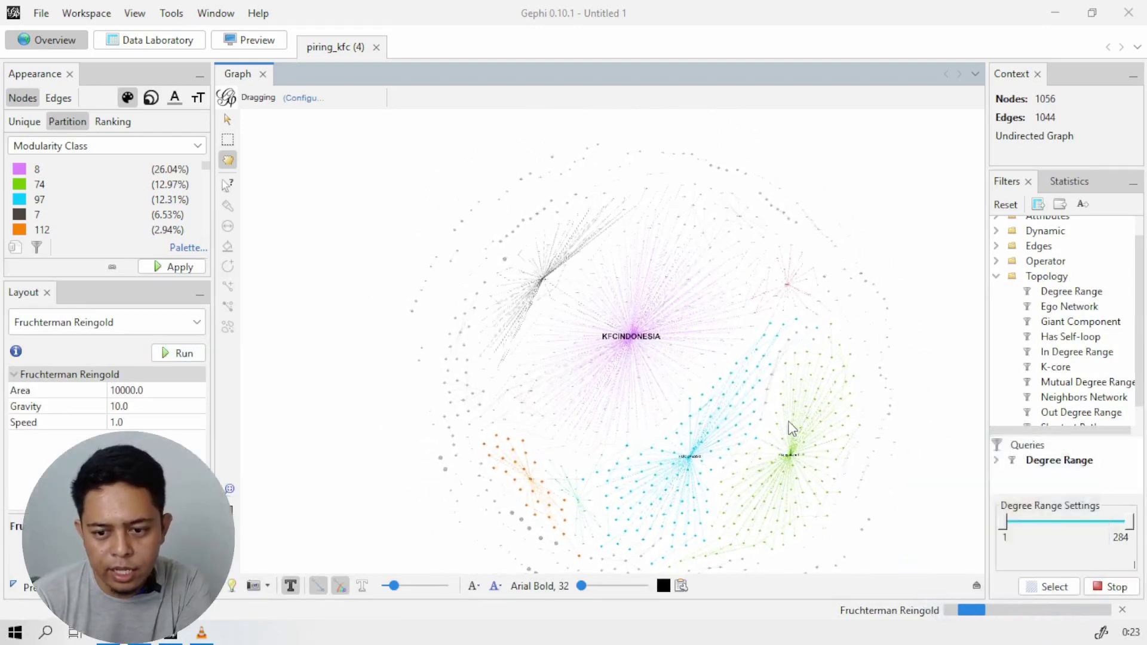
scroll(794, 476, "up", 5)
scroll(632, 449, "down", 3)
scroll(567, 451, "up", 1)
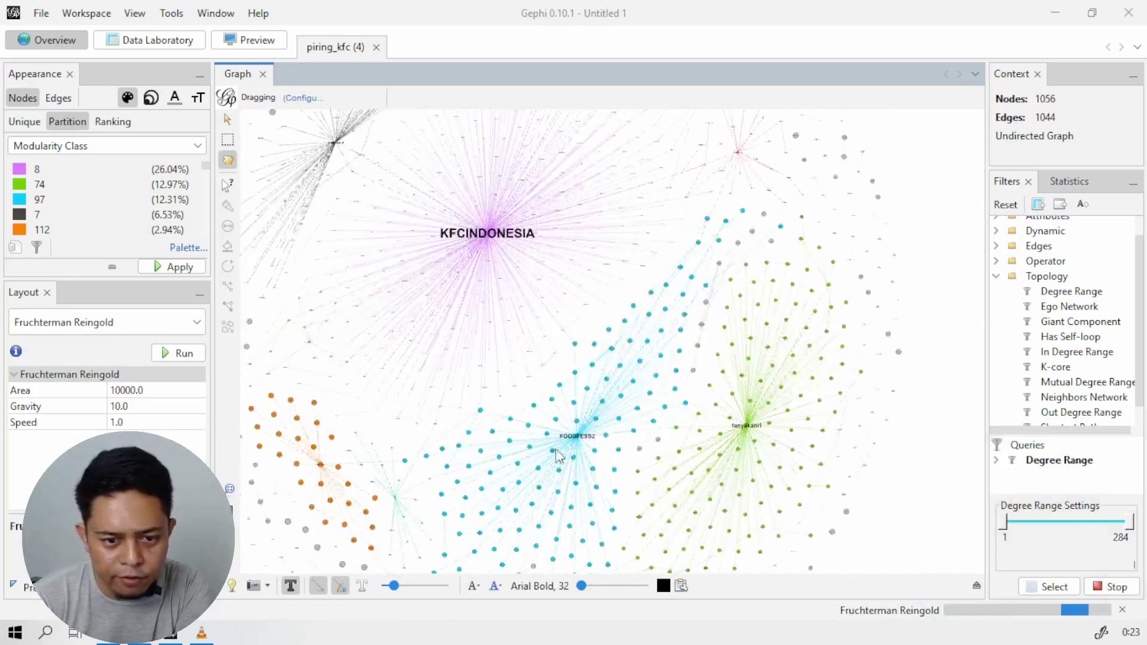
scroll(329, 469, "up", 6)
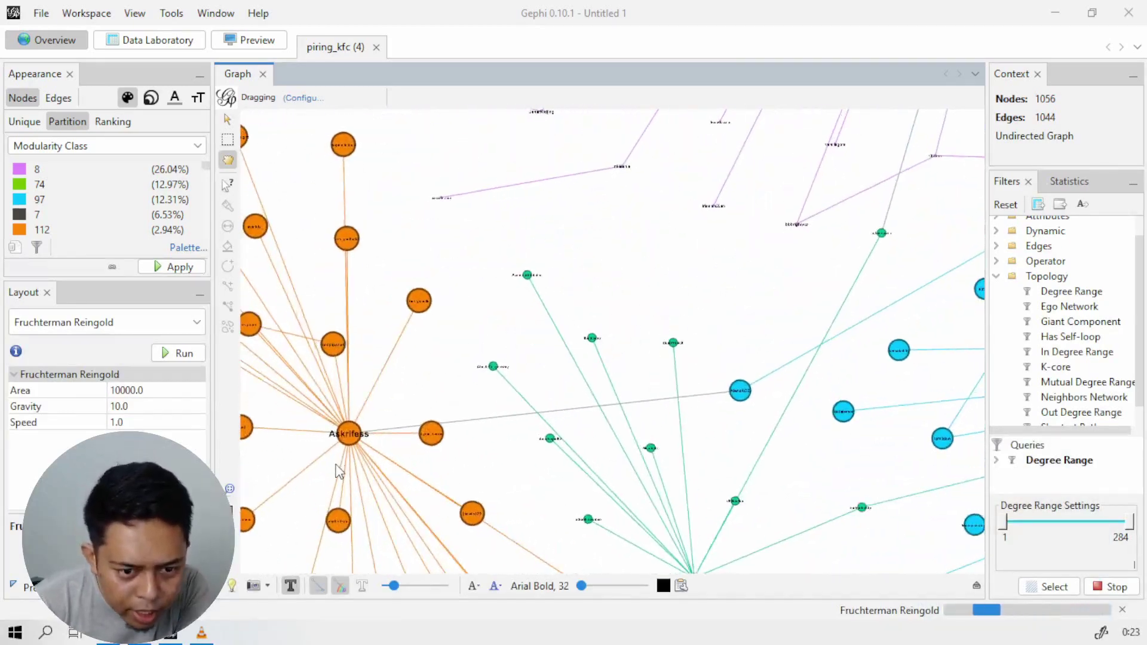
scroll(356, 444, "down", 6)
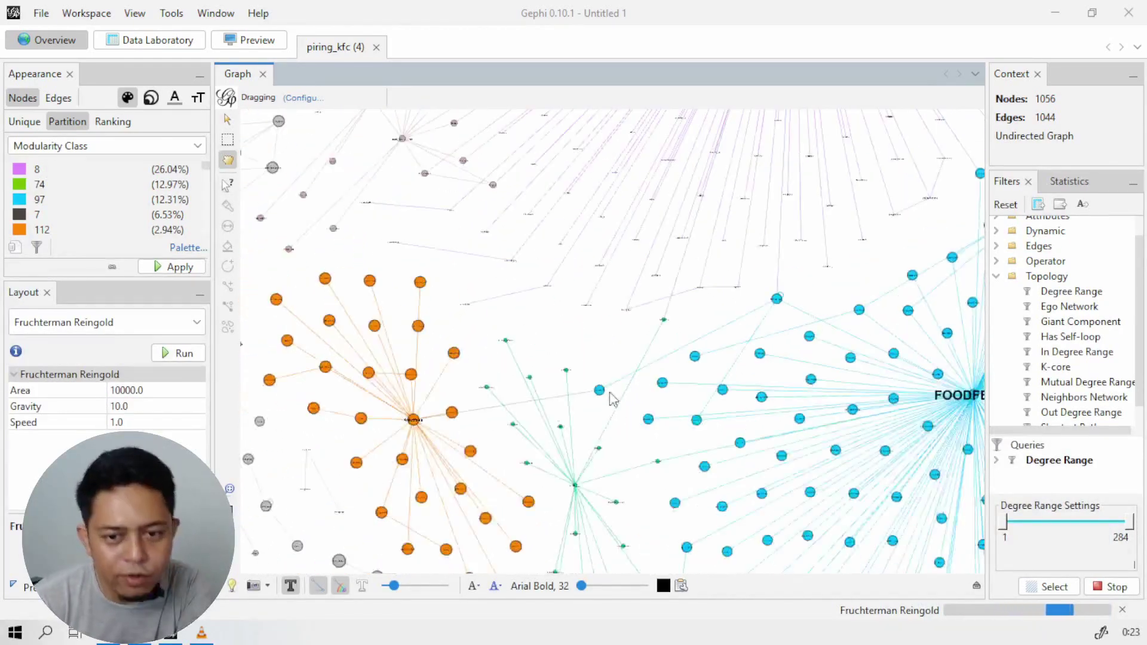
scroll(618, 300, "up", 3)
- Examine the KFCINDONESIA cluster, the small red cluster beside it and the overall network shape
scroll(525, 250, "up", 2)
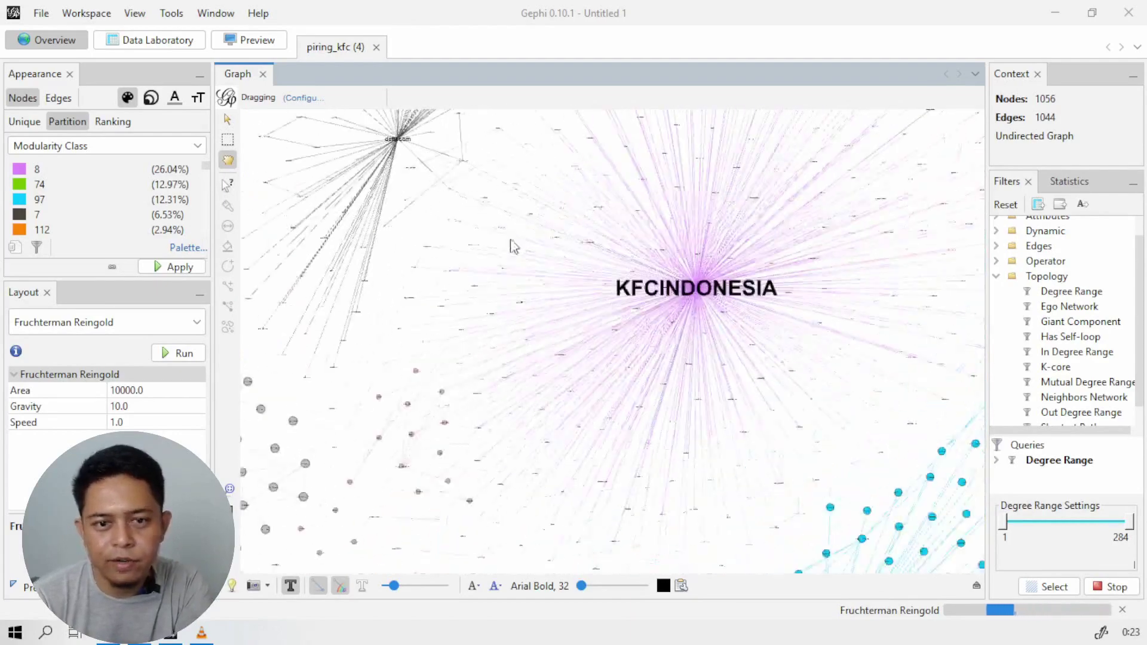
scroll(965, 286, "down", 3)
scroll(1000, 274, "up", 2)
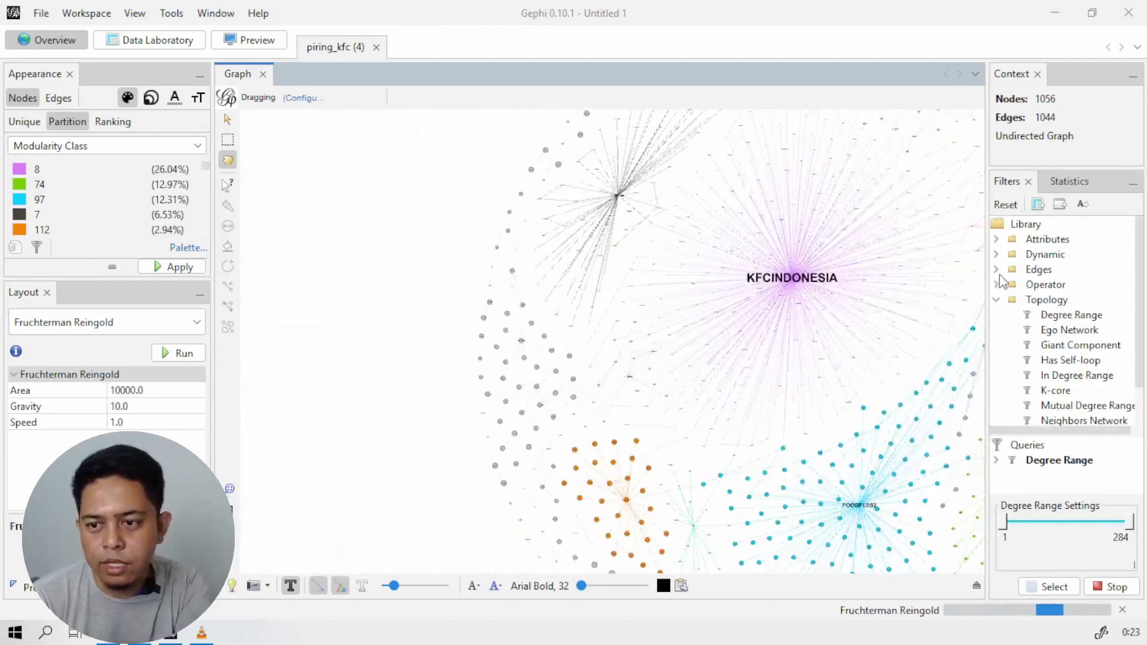
scroll(935, 304, "down", 3)
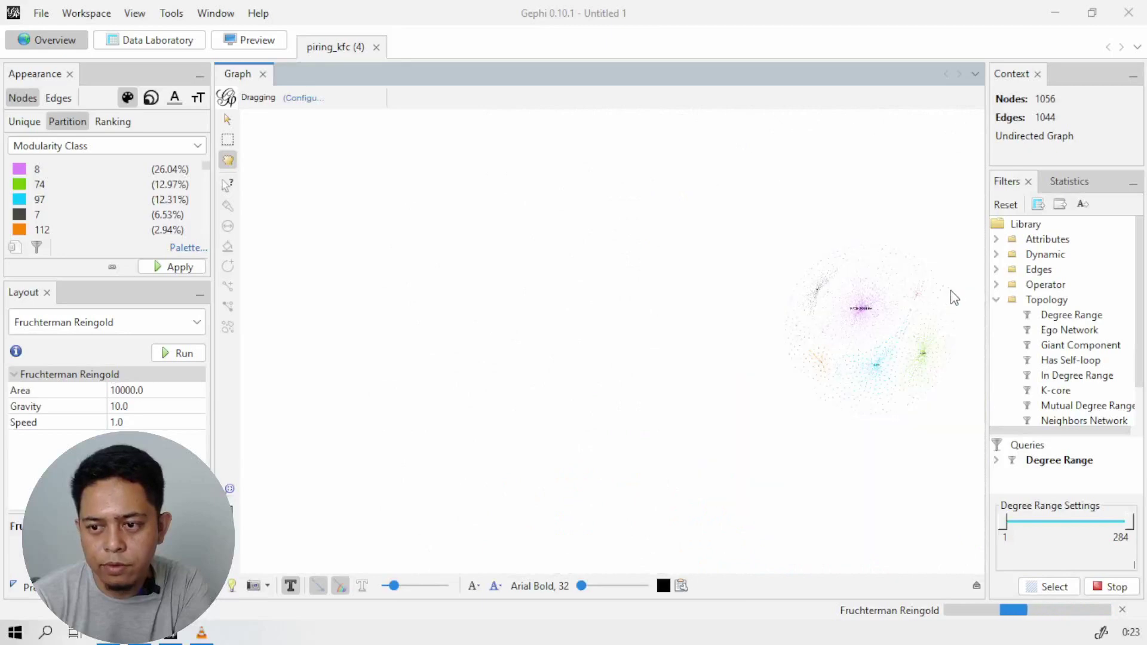
scroll(911, 305, "up", 6)
scroll(828, 326, "up", 5)
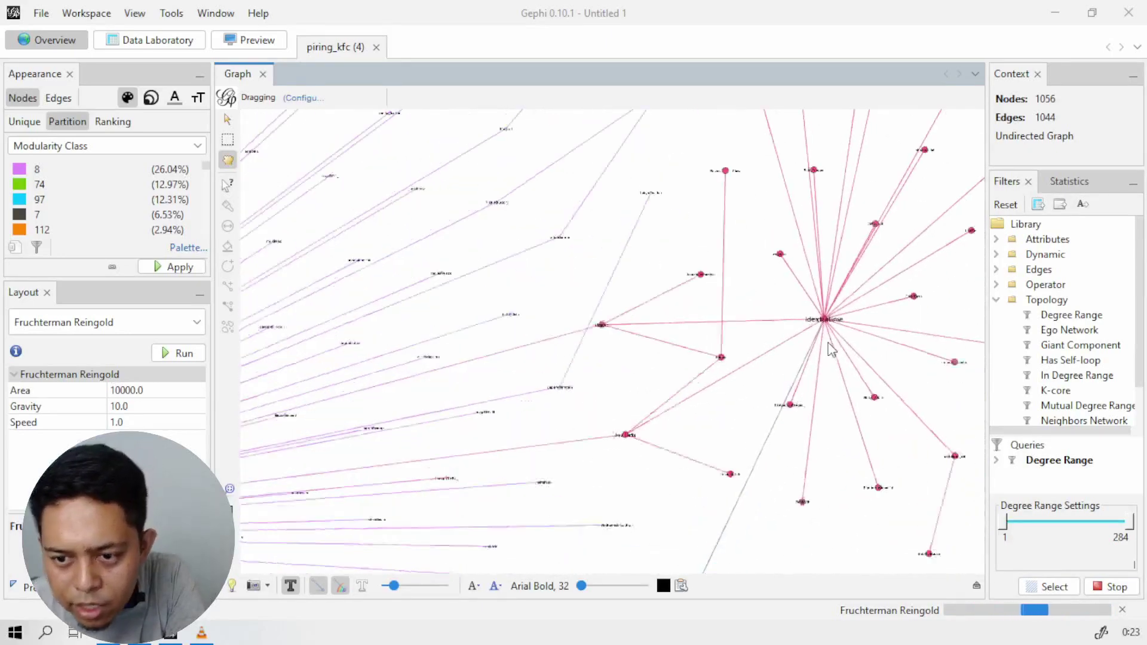
scroll(818, 352, "down", 5)
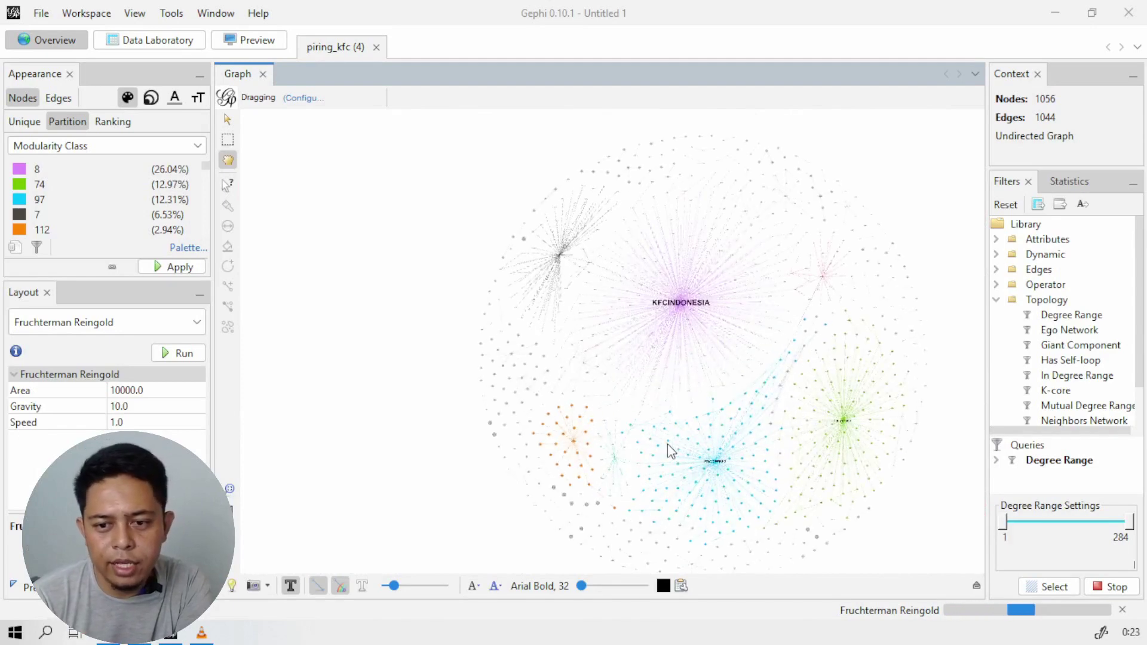
scroll(668, 443, "up", 2)
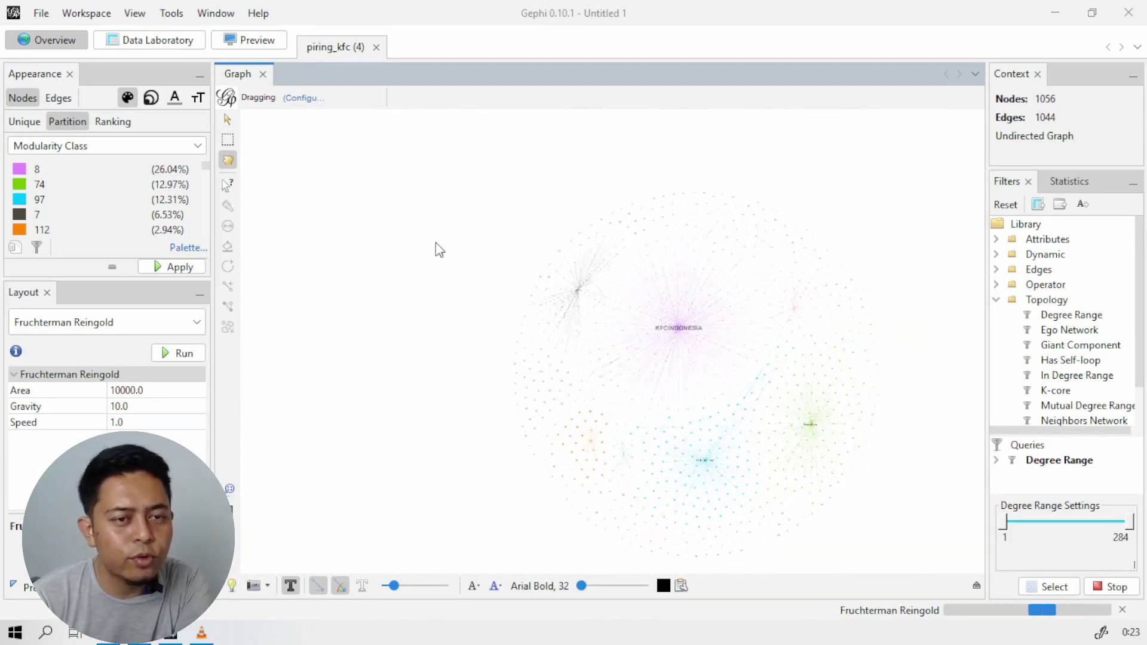
- Render the network in the preview with the Default preset and show the node labels
left_click(264, 42)
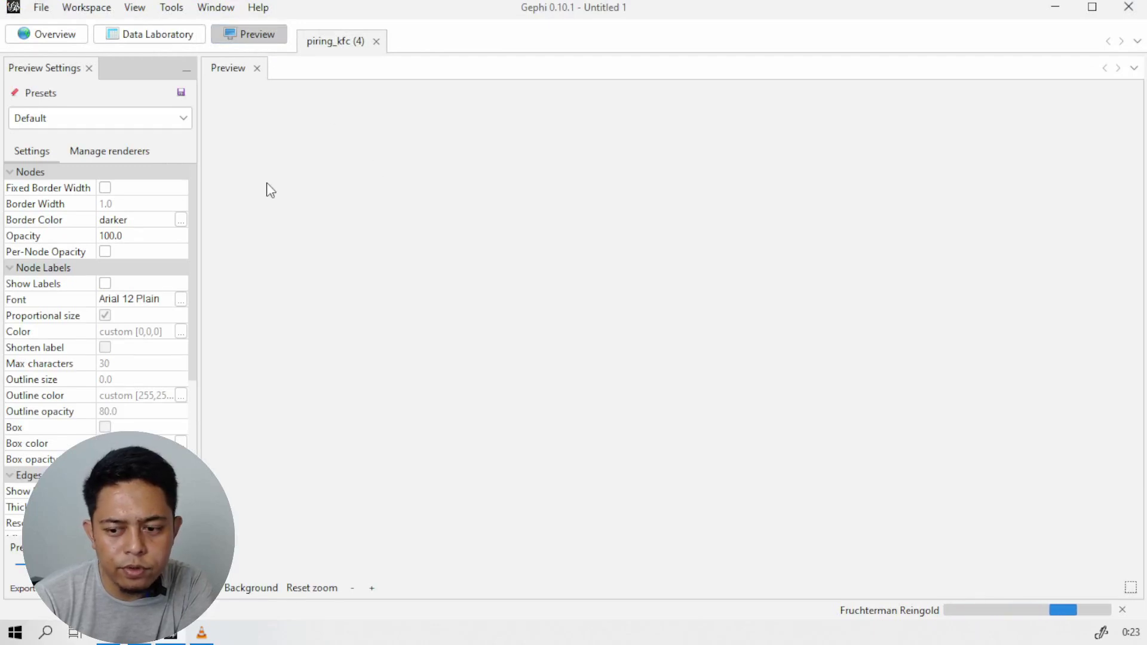
left_click(158, 588)
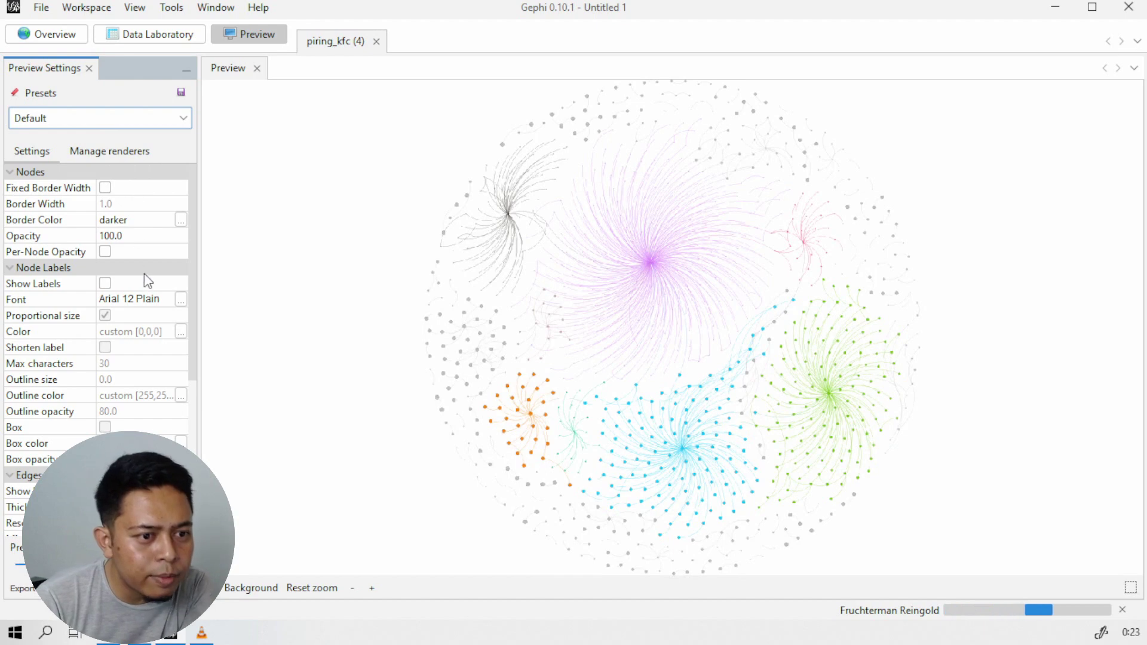
left_click(105, 282)
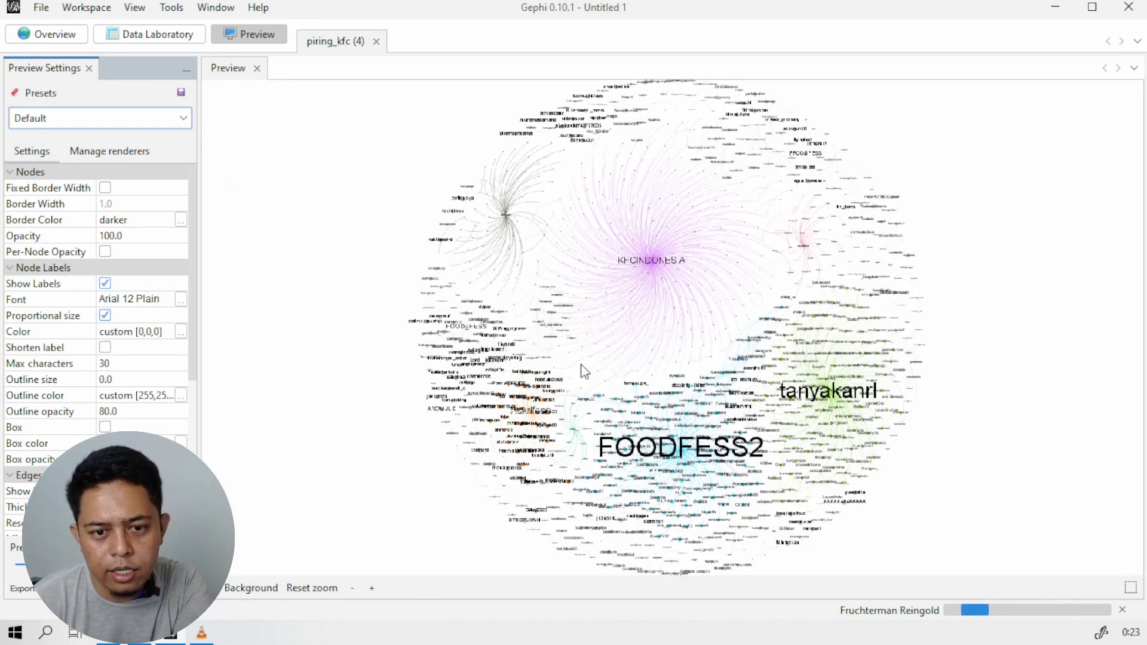
- Return from the preview to the Overview graph and stop the Degree Range filter
scroll(646, 283, "up", 5)
scroll(646, 283, "down", 8)
scroll(671, 298, "up", 4)
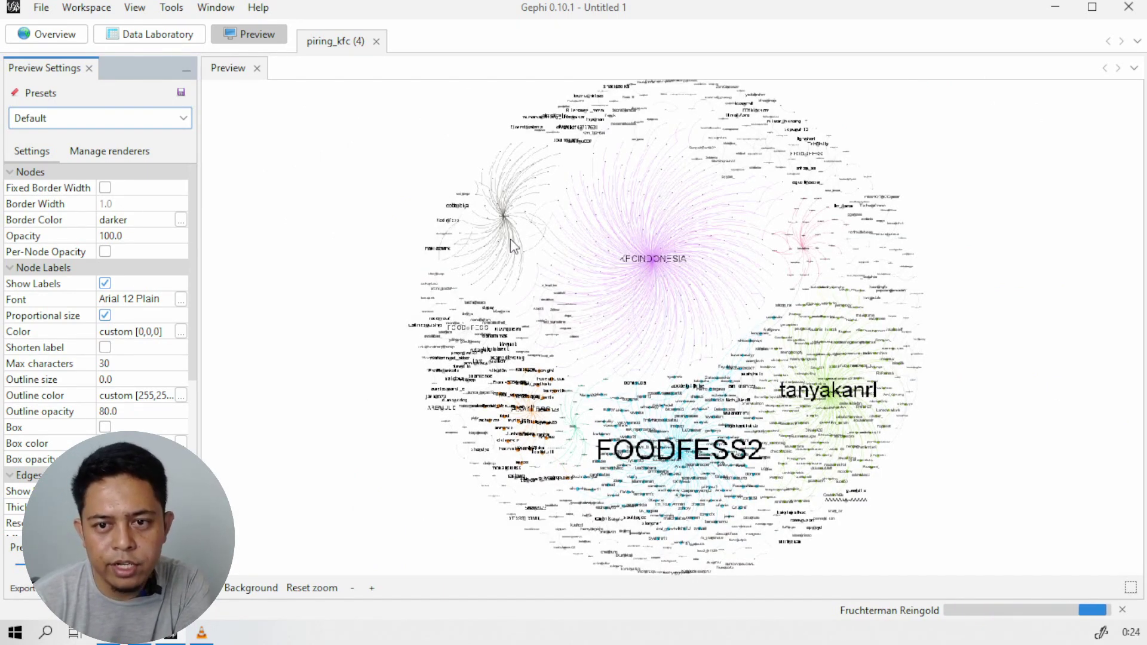
left_click(62, 37)
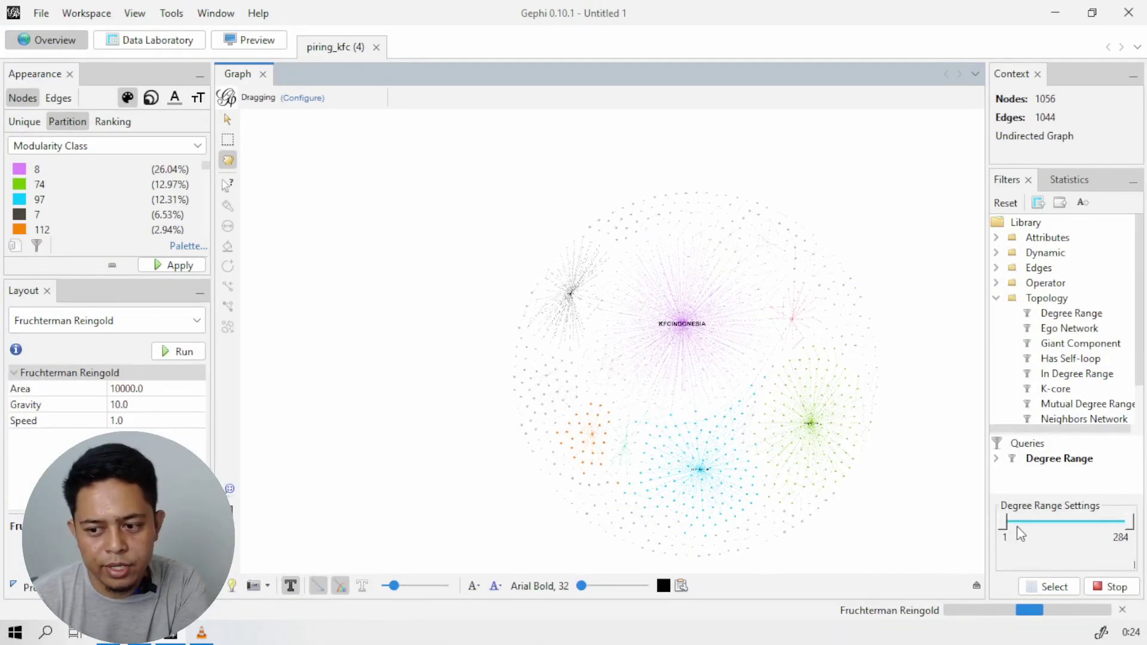
left_click(1115, 587)
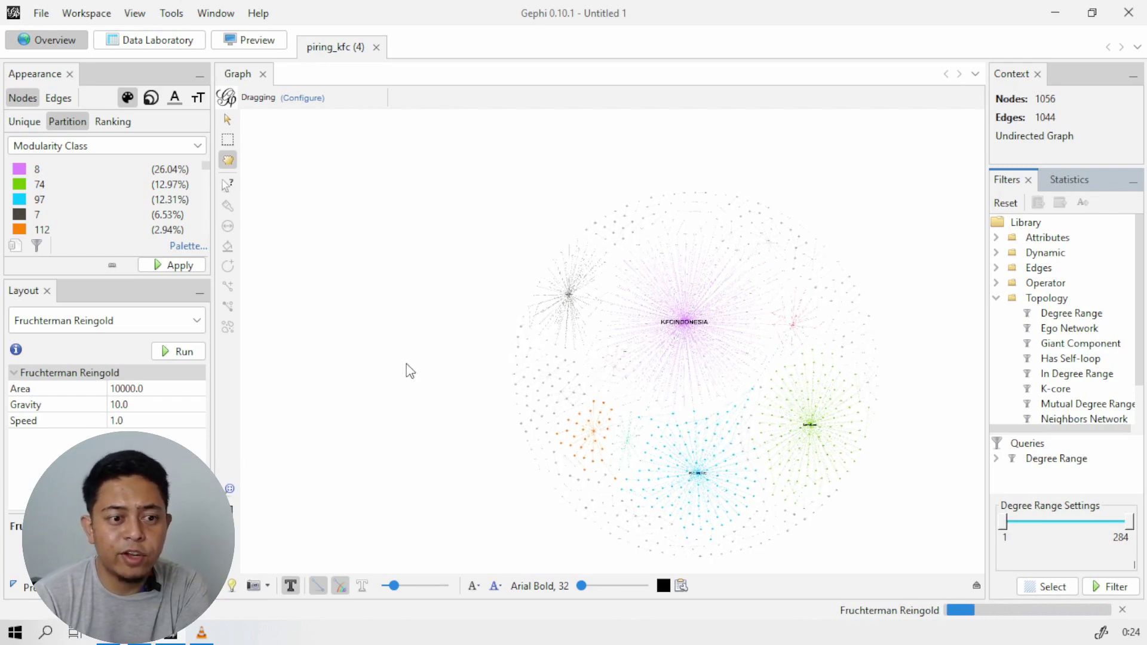
- Run the Force Atlas layout on the network until the clusters separate, and stop it
left_click(81, 323)
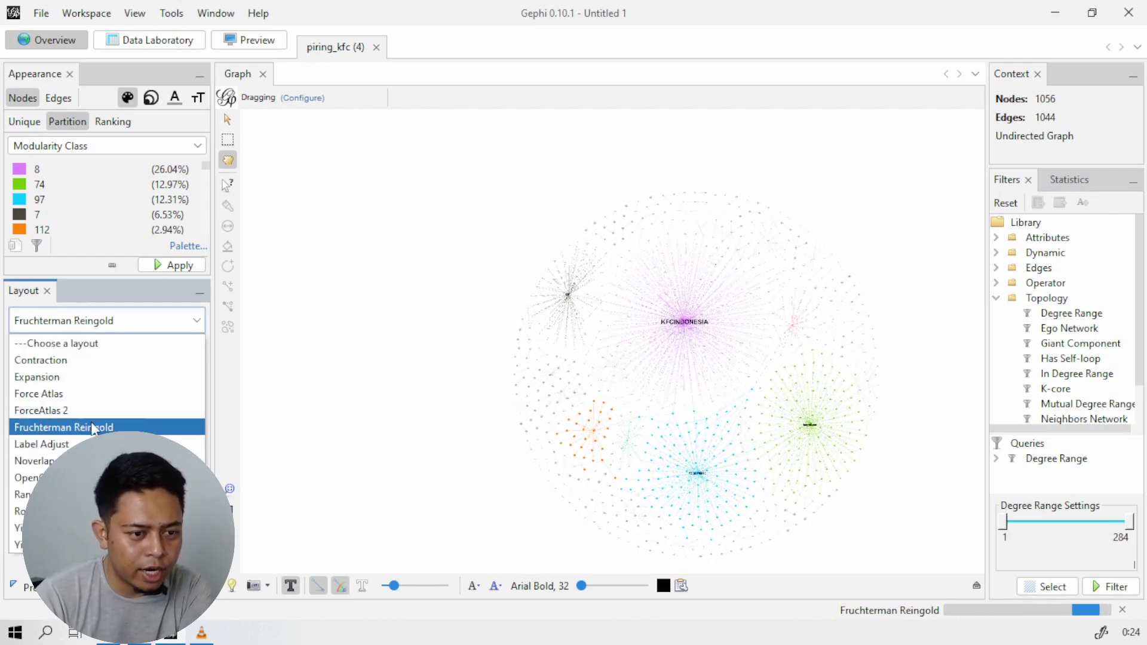
left_click(95, 395)
left_click(184, 353)
left_click(184, 353)
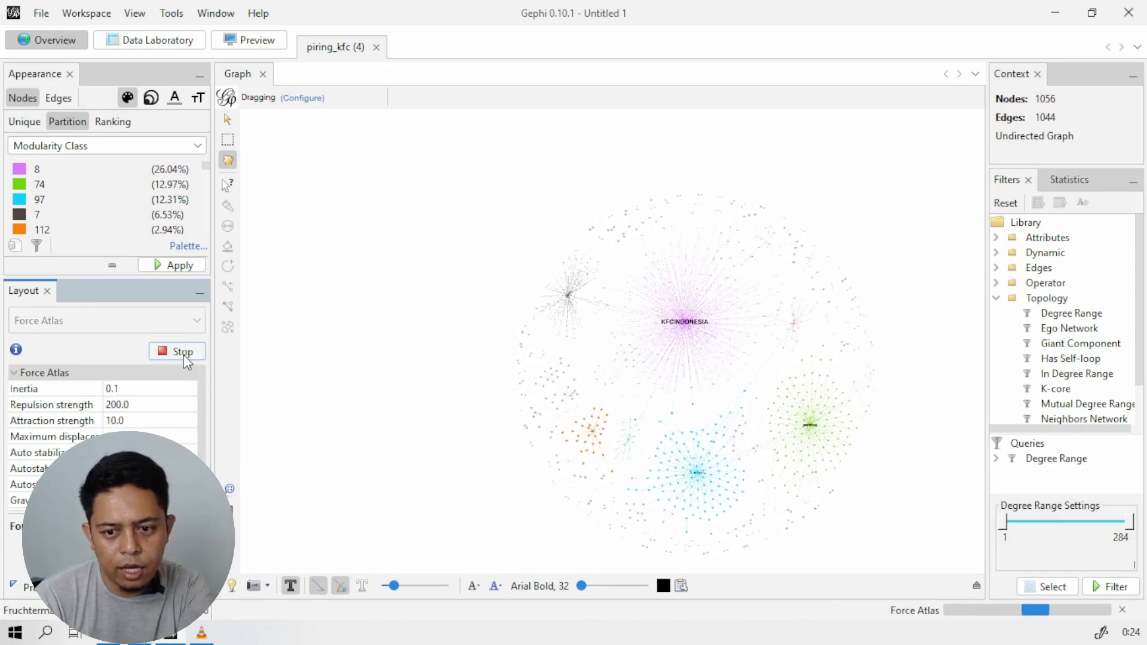
scroll(511, 373, "up", 2)
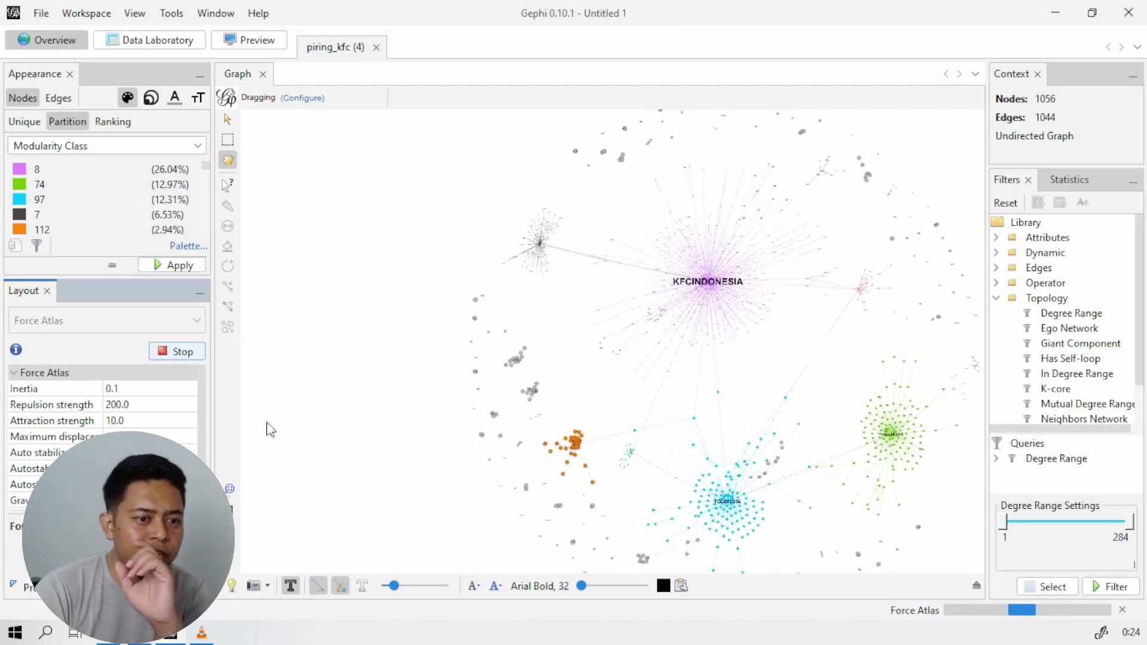
left_click(171, 352)
- Run the ForceAtlas 2 layout on the network, collapse the Topology filters and open the network statistics
left_click(165, 323)
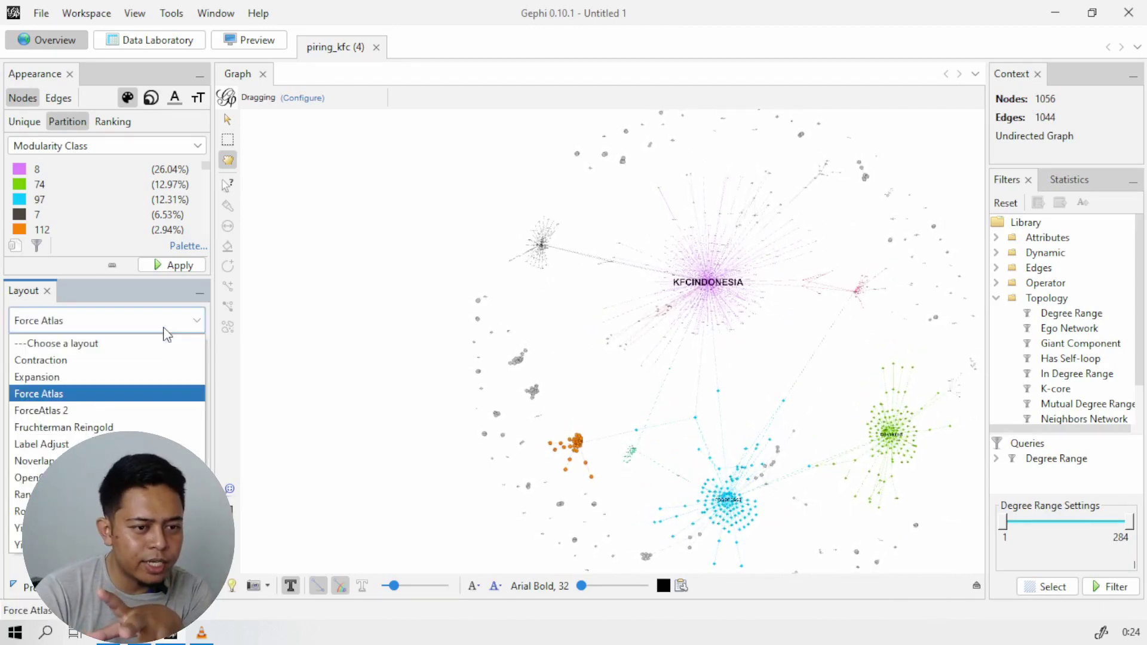
left_click(142, 410)
left_click(179, 353)
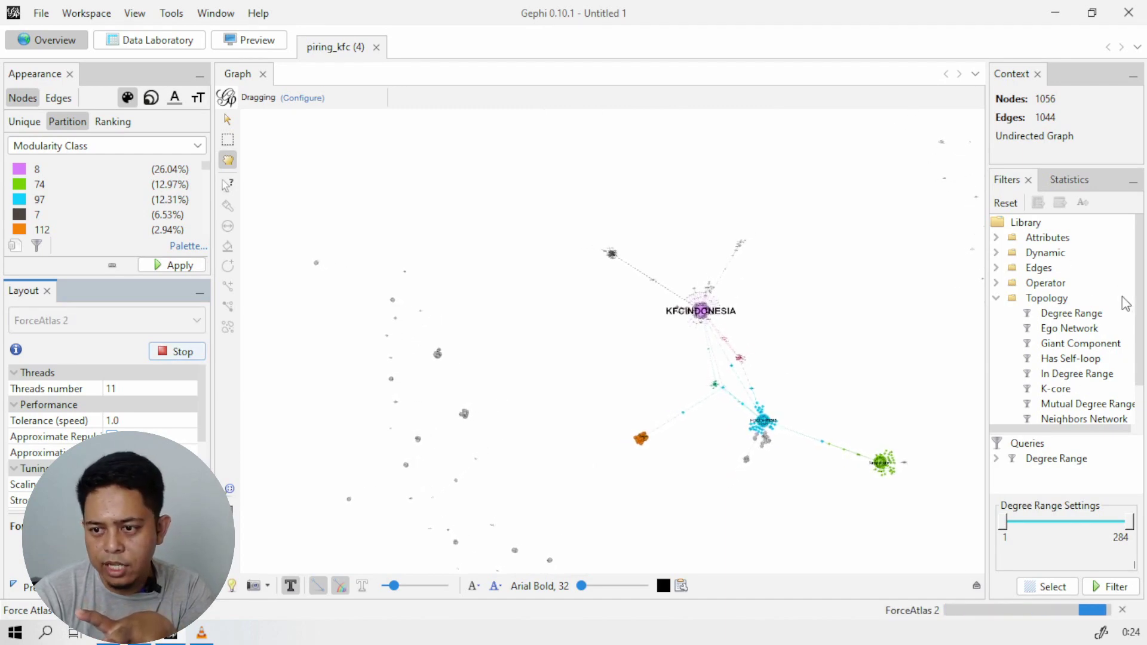
left_click(995, 299)
left_click(1069, 179)
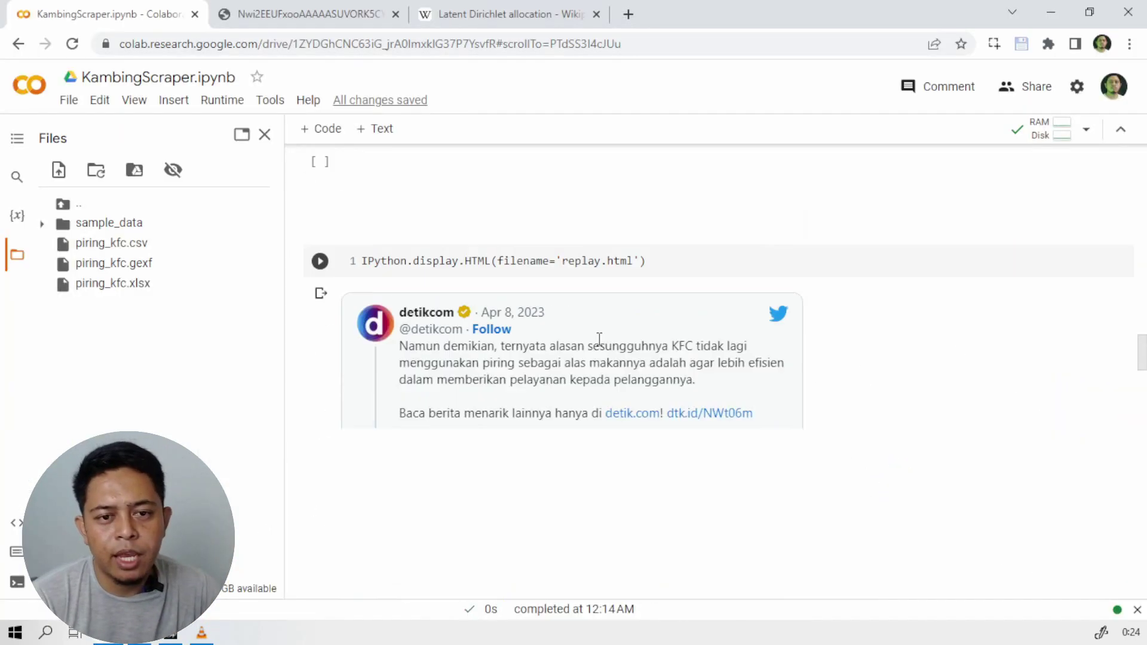
- Switch to the KambingScraper notebook in Colab and run the Topik Modeling cells that install Sastrawi, import the libraries and tokenize the tweets
scroll(600, 348, "down", 10)
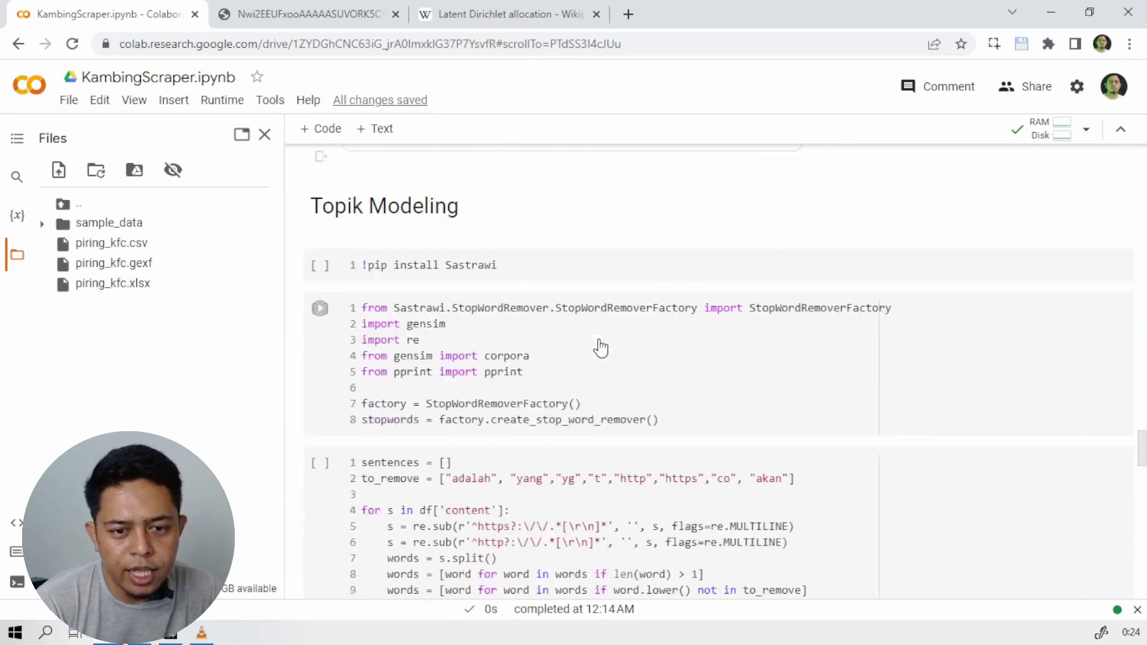
left_click(319, 264)
left_click(320, 308)
scroll(329, 337, "down", 2)
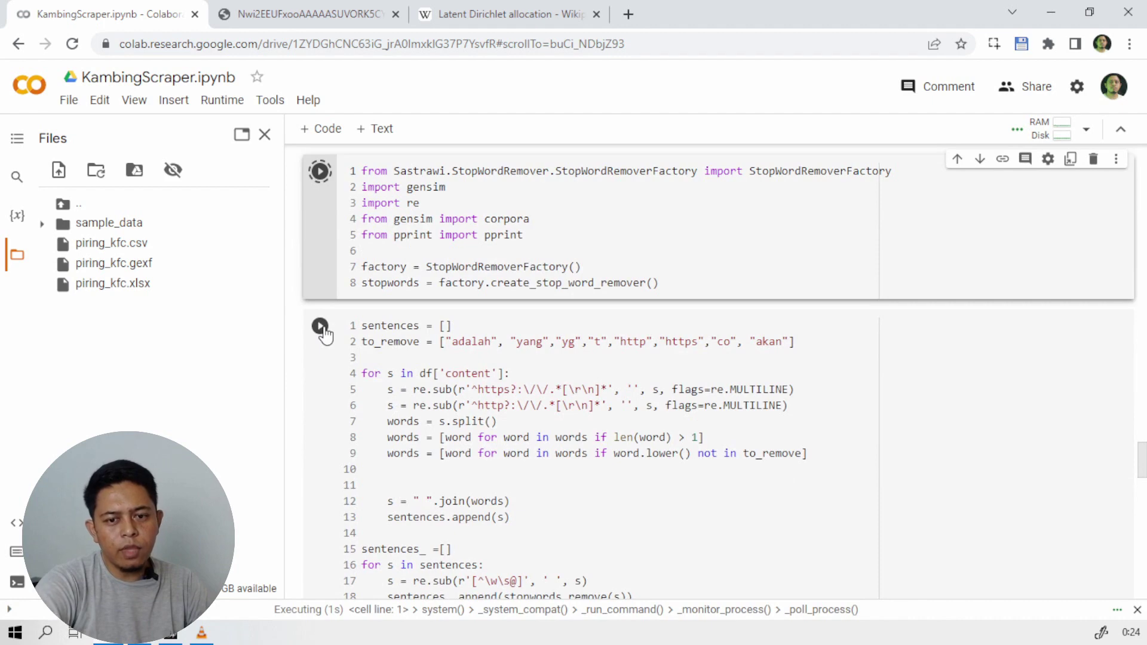
left_click(322, 328)
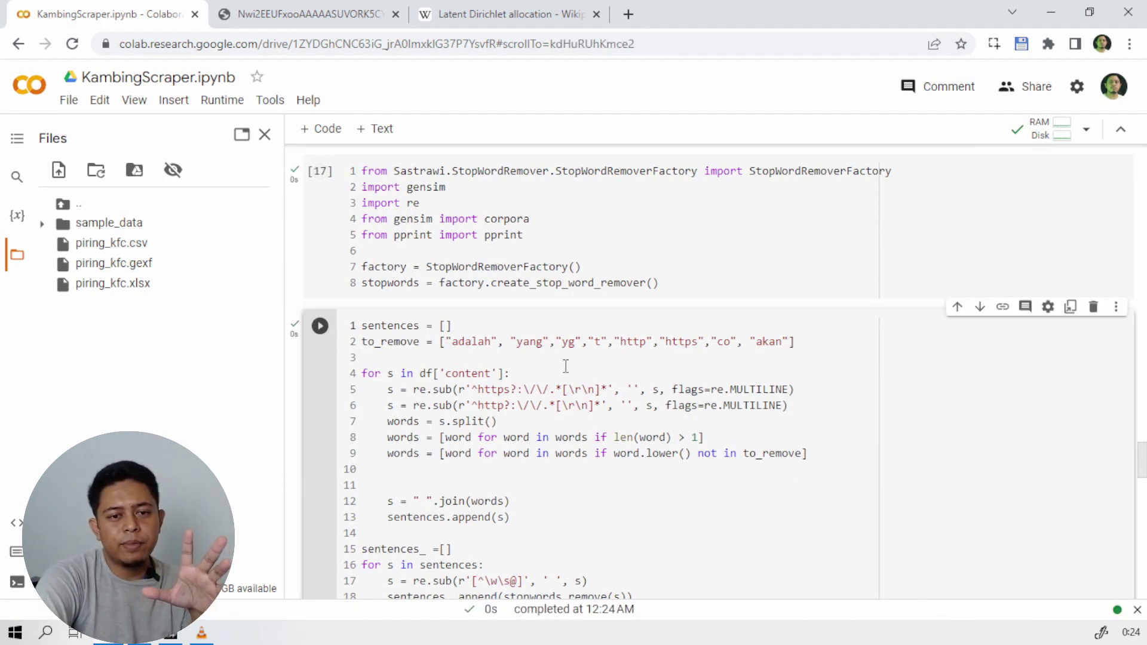
- Review the topic modelling code, from tweet cleaning to the LDA model, and consult the Wikipedia article on Latent Dirichlet allocation
scroll(566, 366, "down", 1)
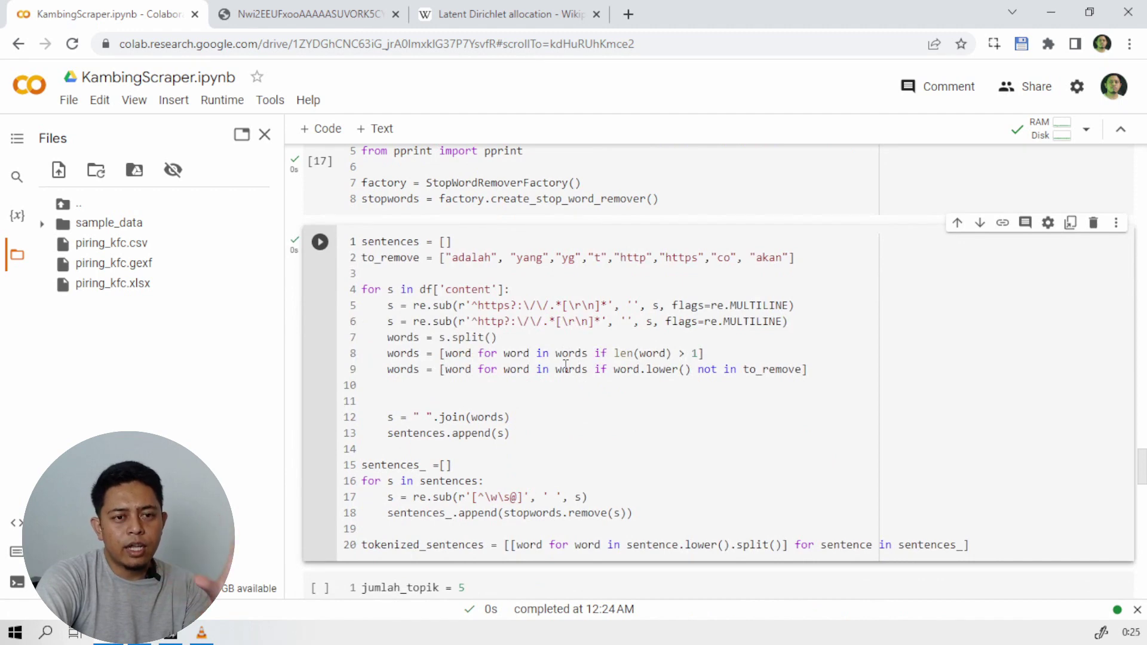
scroll(566, 365, "down", 2)
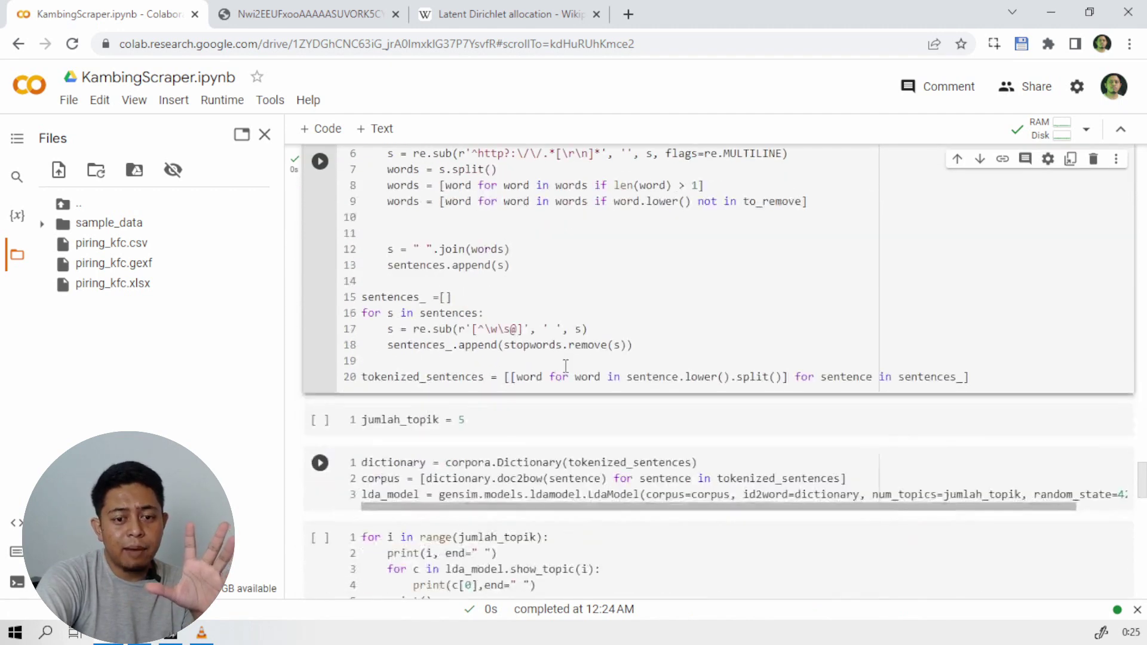
scroll(565, 366, "down", 1)
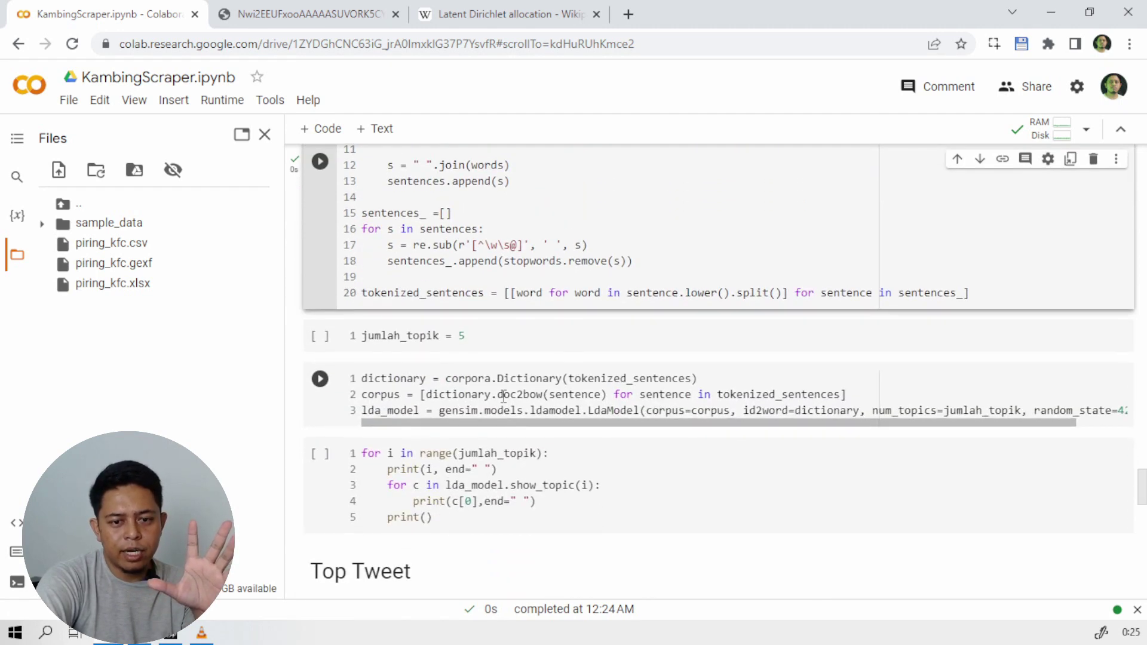
left_click(478, 14)
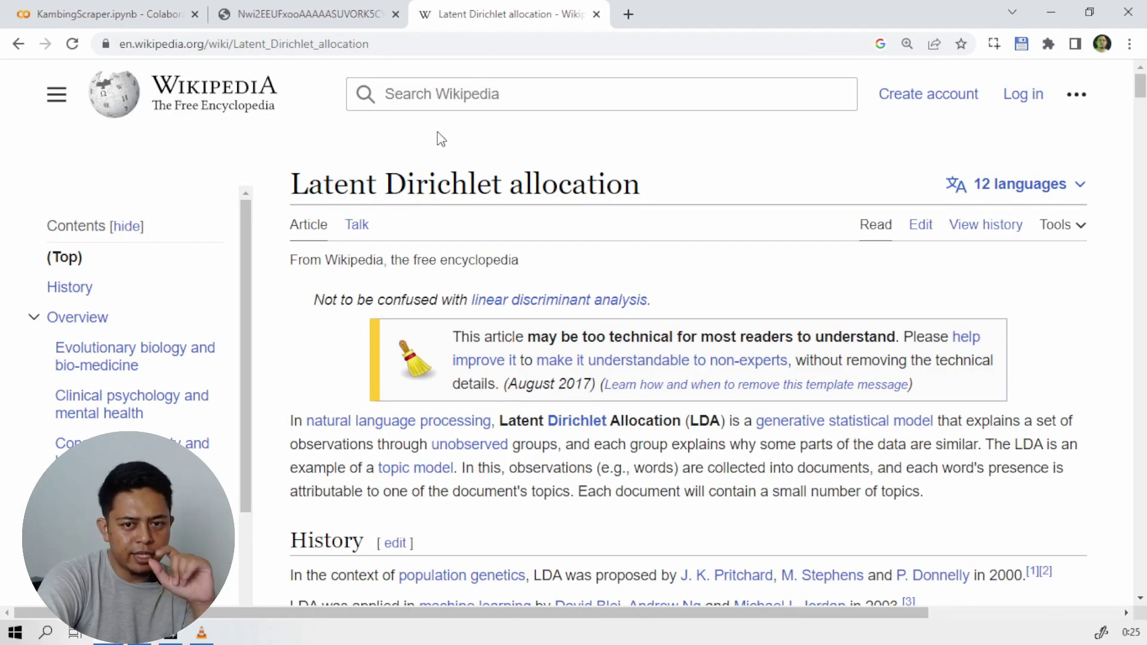
left_click(128, 18)
scroll(520, 299, "up", 5)
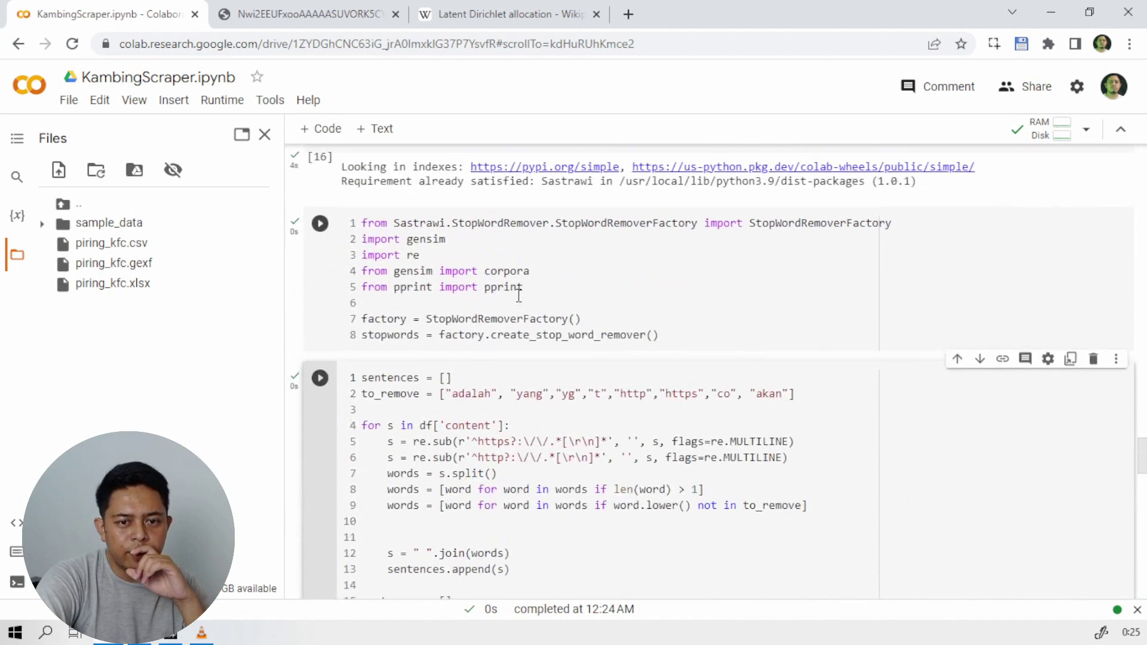
scroll(518, 296, "up", 1)
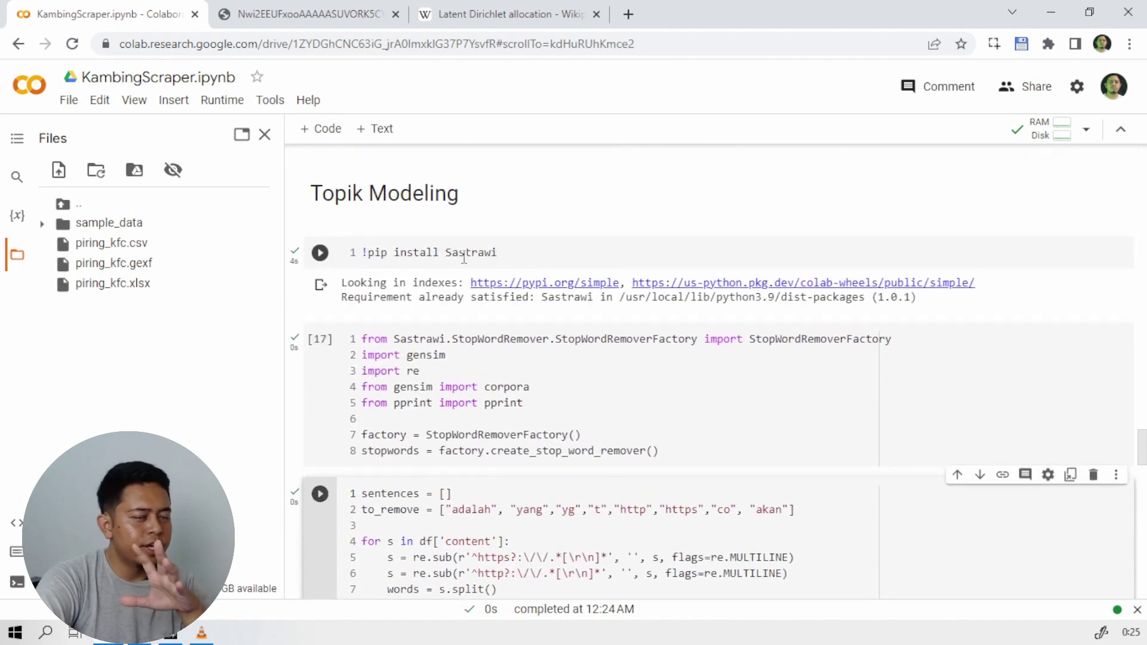
scroll(540, 291, "down", 9)
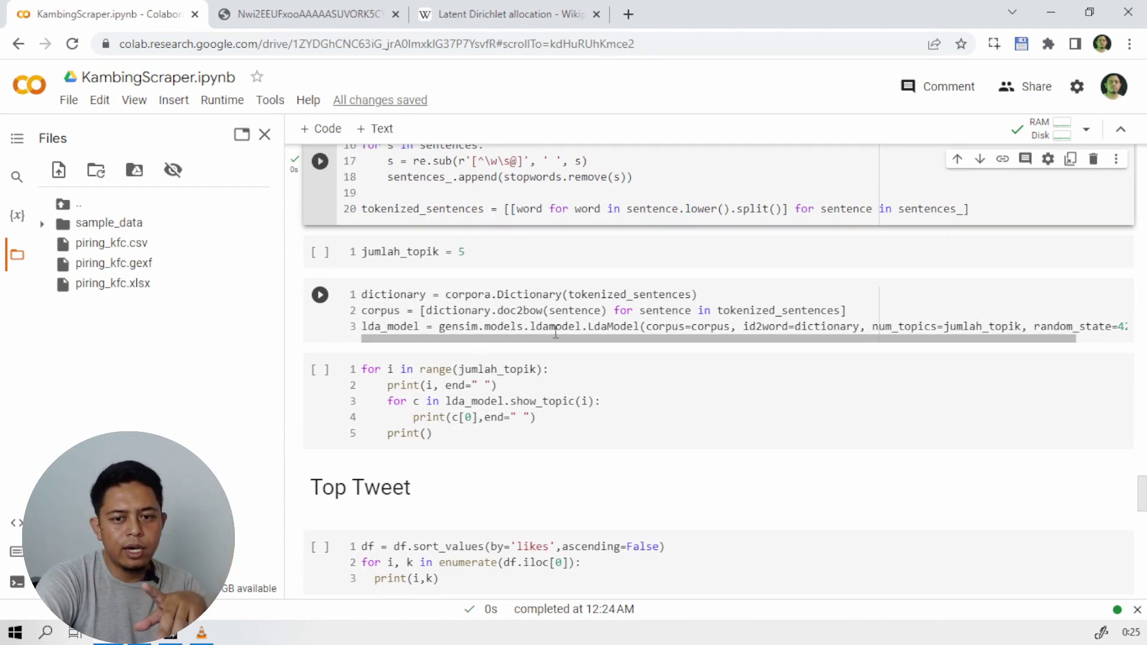
- Run the cells that set jumlah_topik to 5, train the LDA model and print the words of each topic
left_click(321, 252)
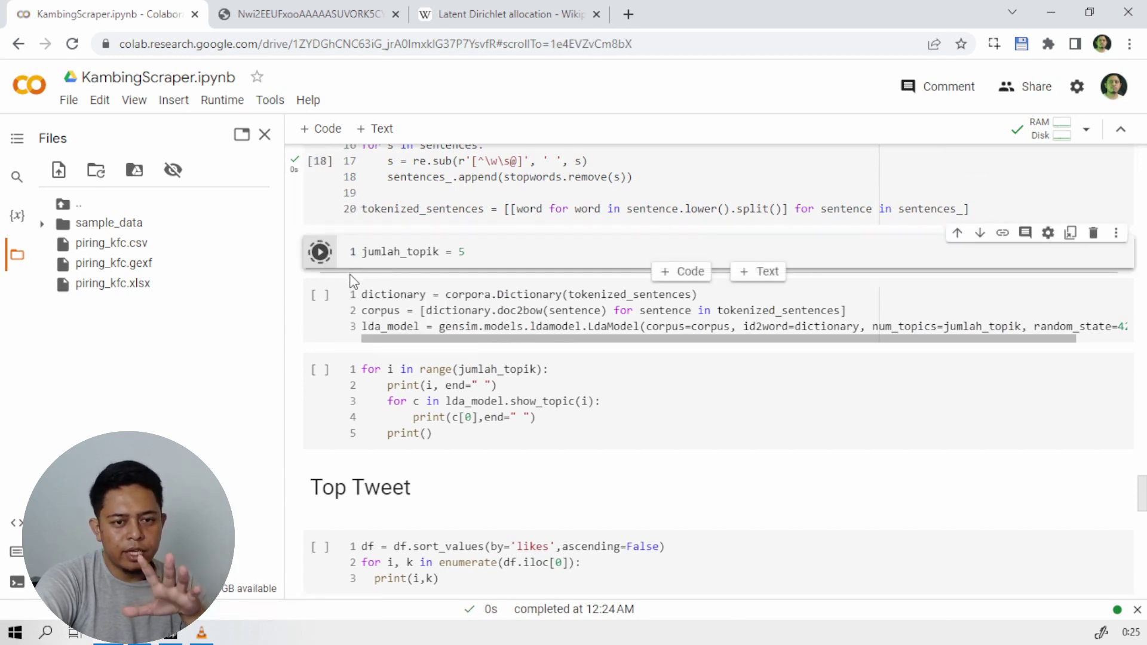
left_click(321, 295)
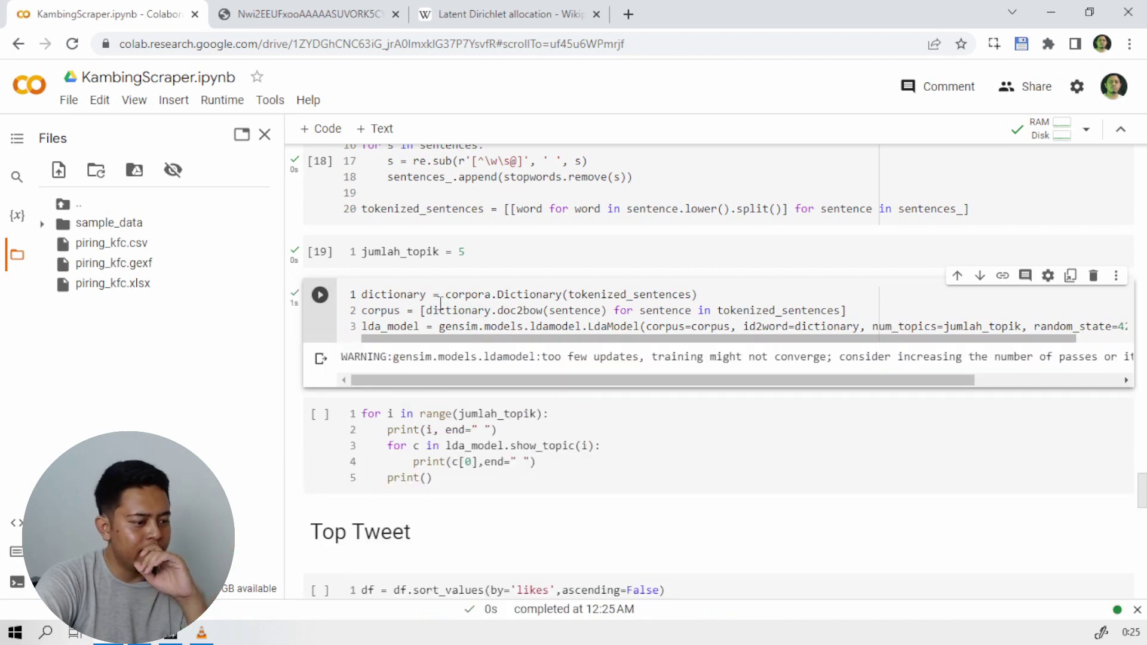
scroll(448, 289, "down", 4)
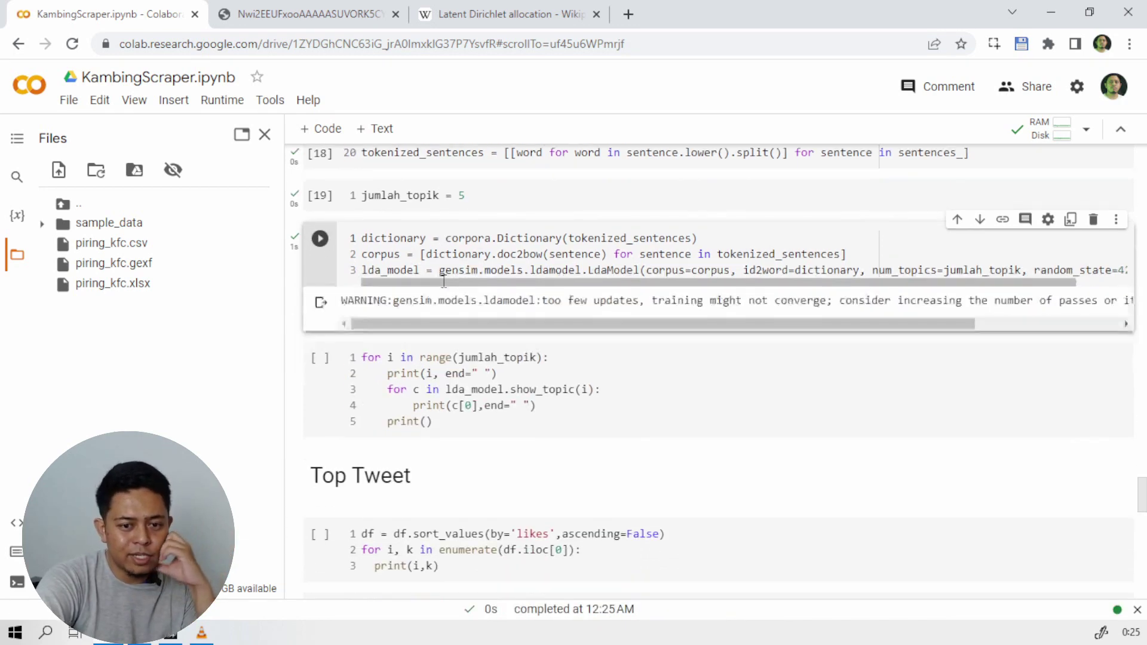
left_click(319, 162)
scroll(465, 209, "up", 1)
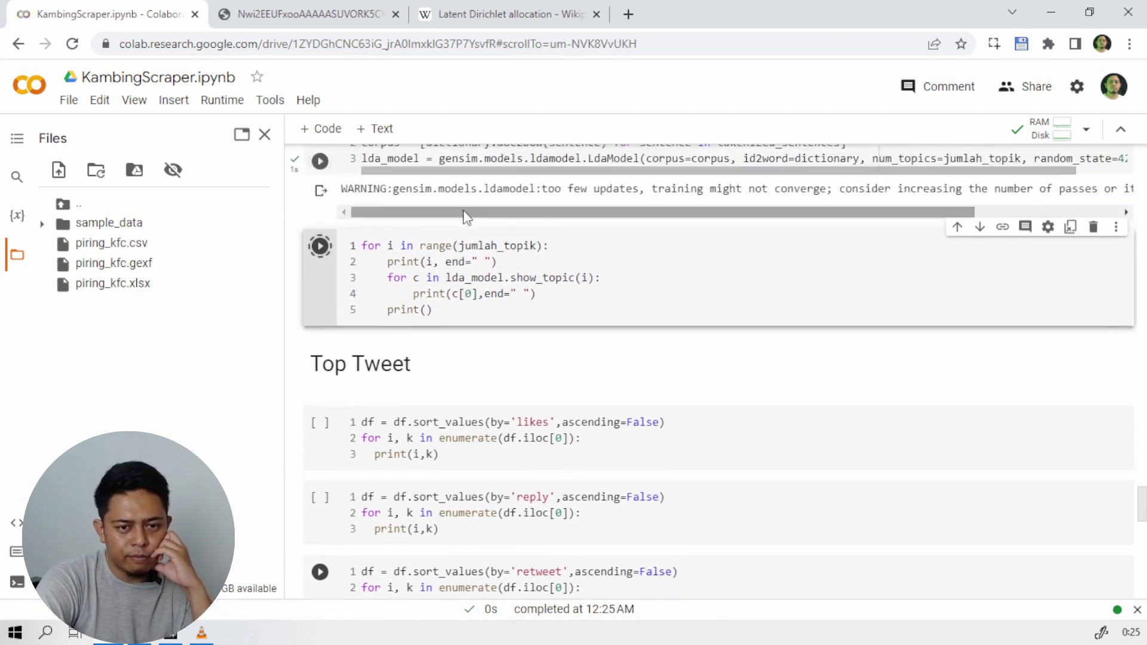
scroll(468, 227, "up", 1)
scroll(476, 242, "down", 3)
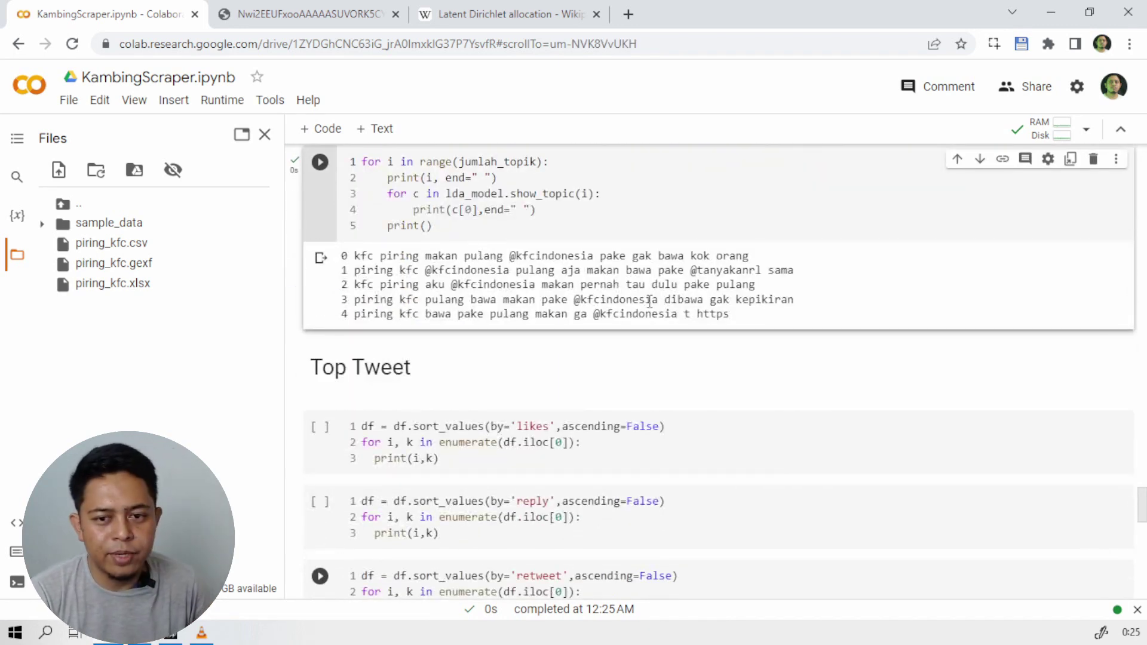
- Change the separator printed between topic words to "-" and rerun the topic listing cell
key("ctrl+plus")
key("ctrl+plus")
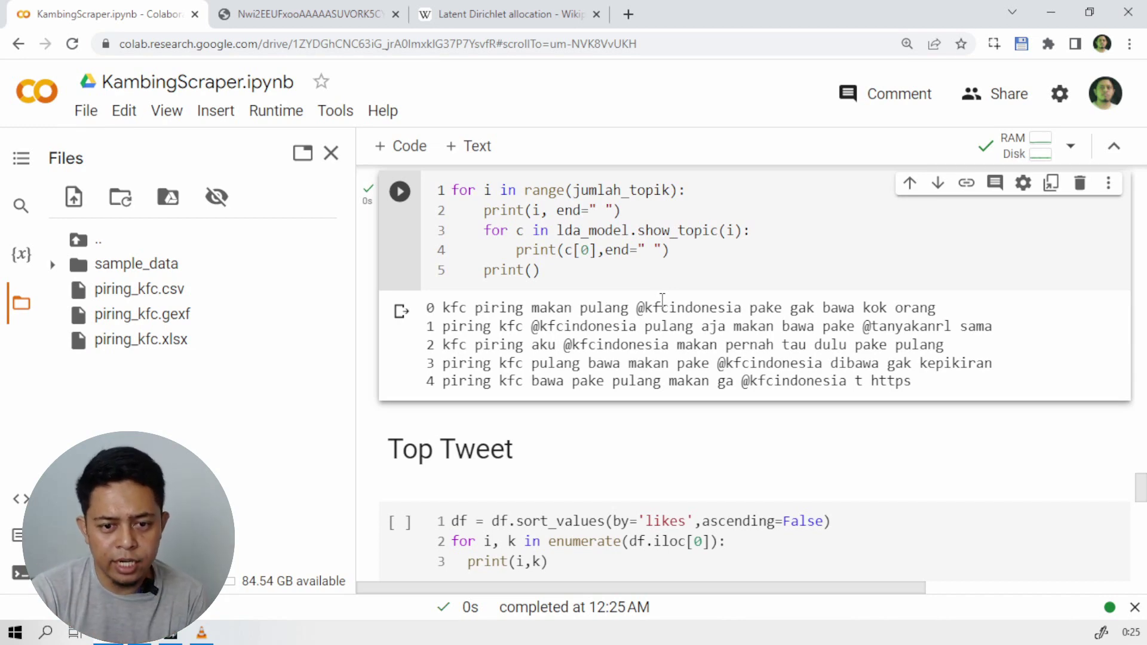
left_click_drag(442, 308, 950, 320)
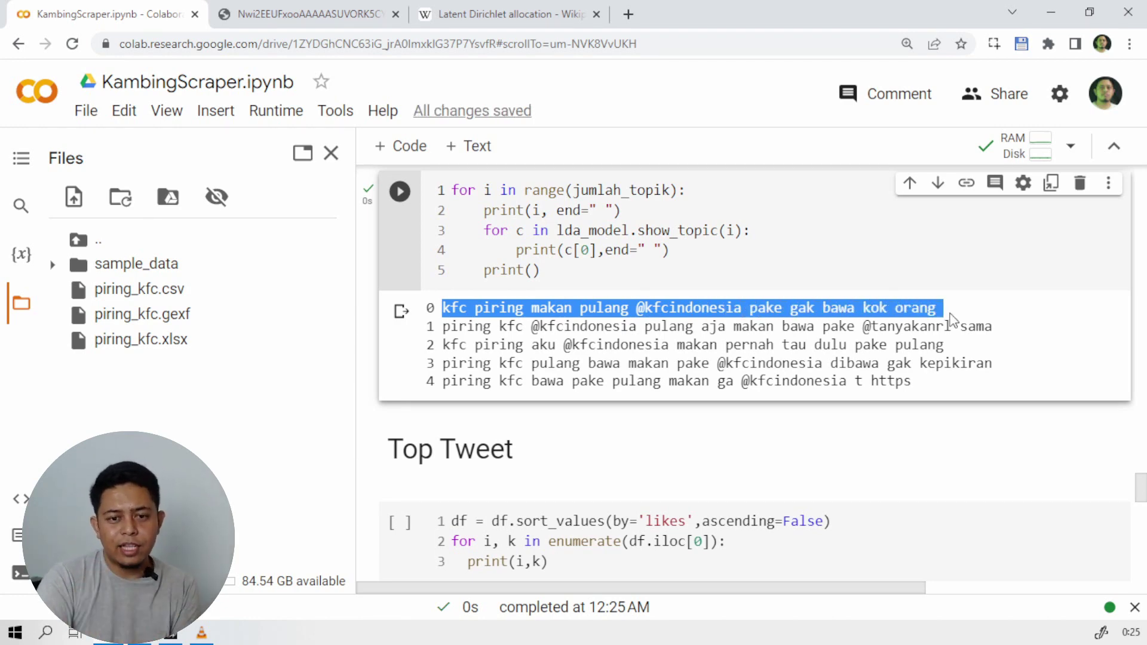
left_click(656, 250)
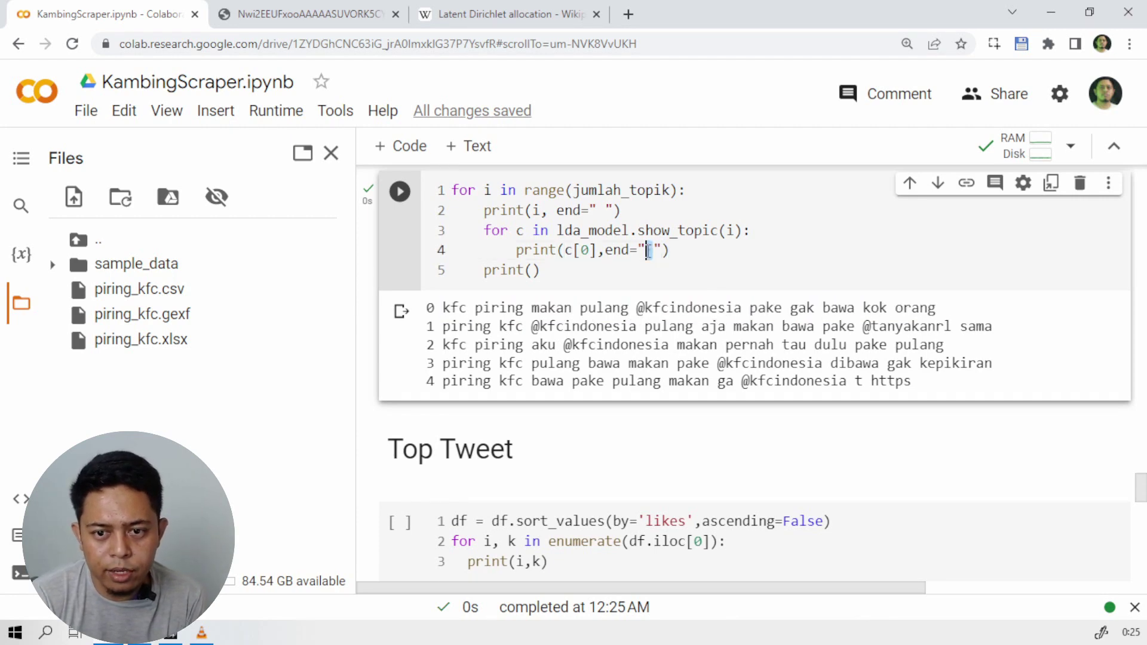
type("-")
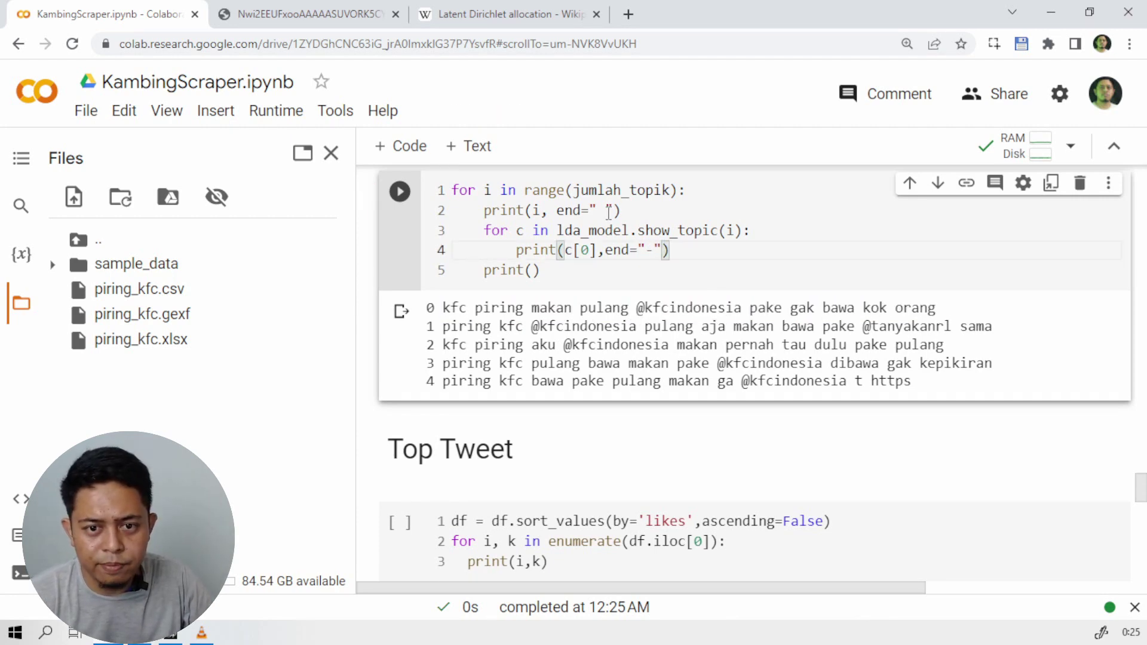
left_click(400, 192)
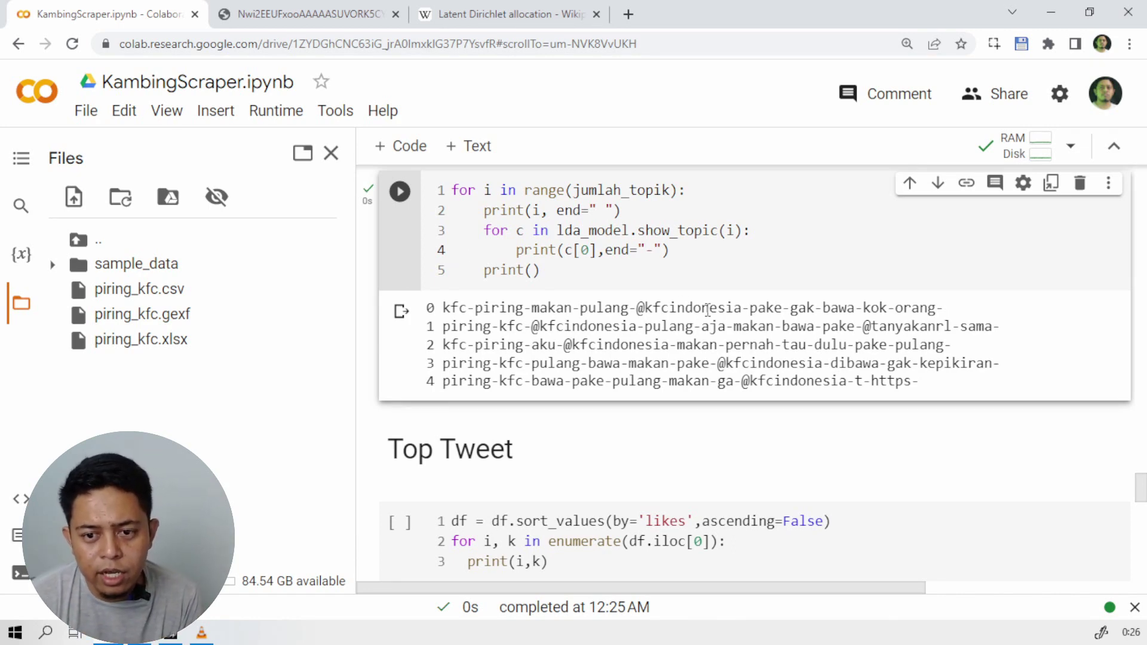
- Examine the words grouped under topics 0 and 1 in the topic listing
left_click_drag(951, 309, 650, 312)
left_click(505, 312)
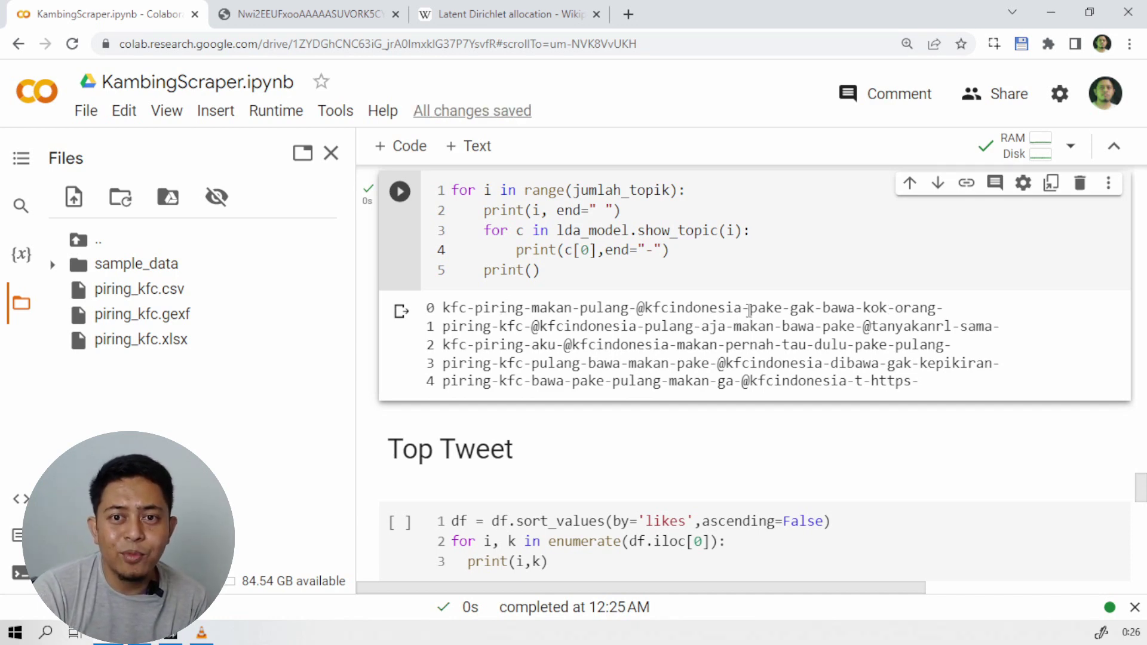
left_click_drag(939, 308, 434, 308)
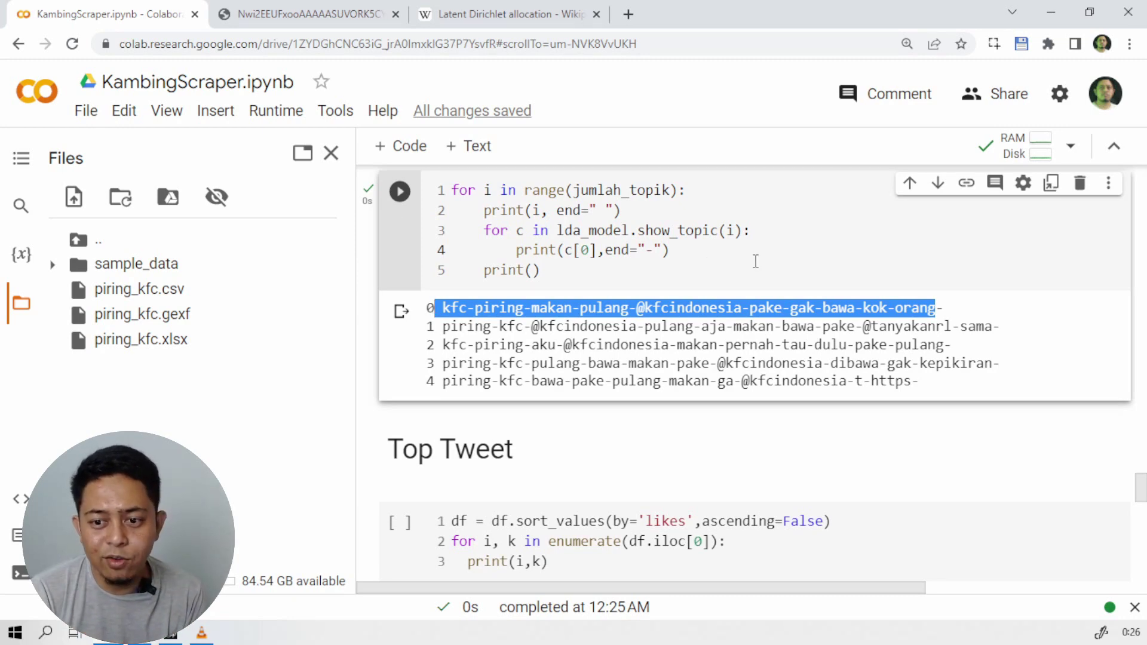
left_click_drag(790, 309, 823, 308)
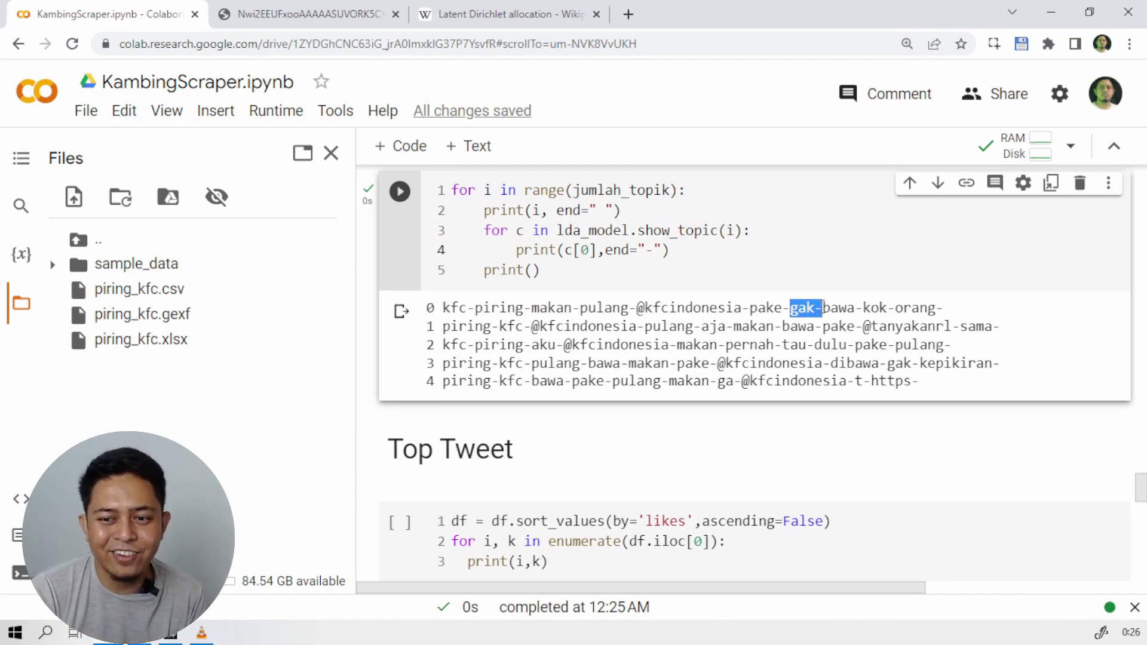
left_click(667, 346)
left_click_drag(436, 329, 547, 308)
left_click(548, 330)
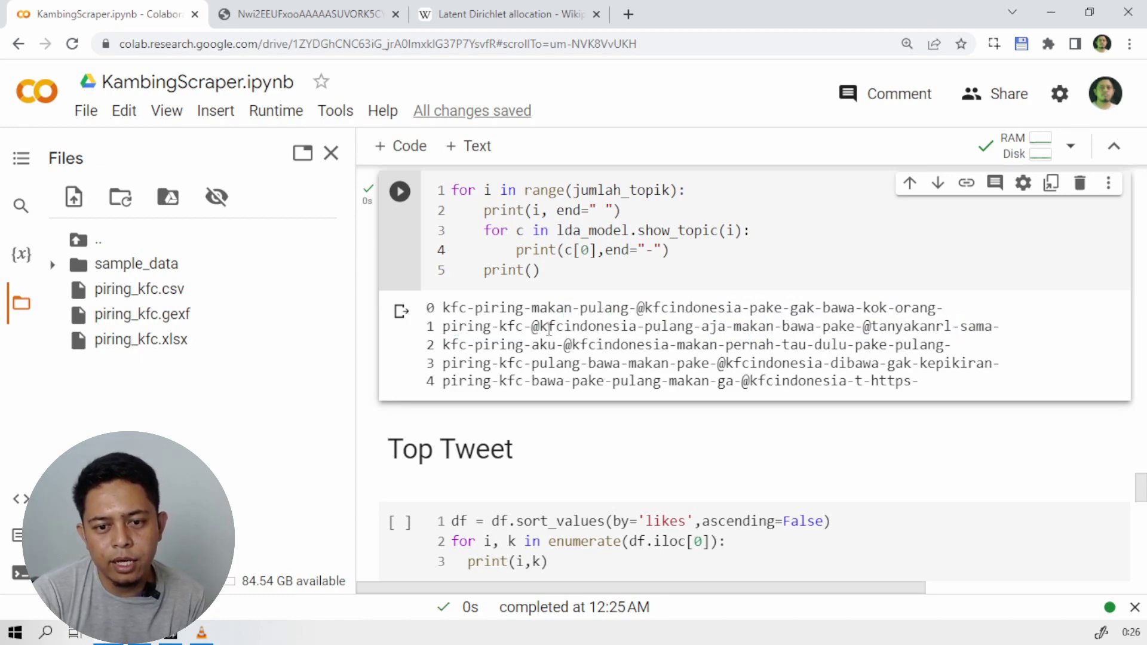
left_click_drag(995, 324, 446, 323)
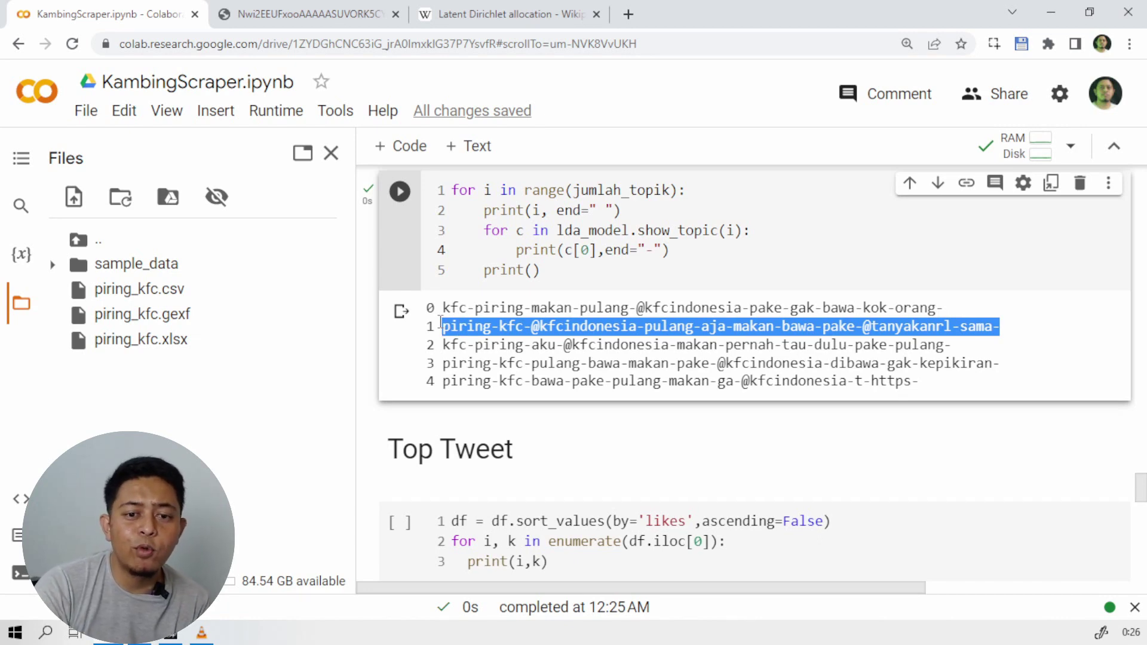
left_click(624, 352)
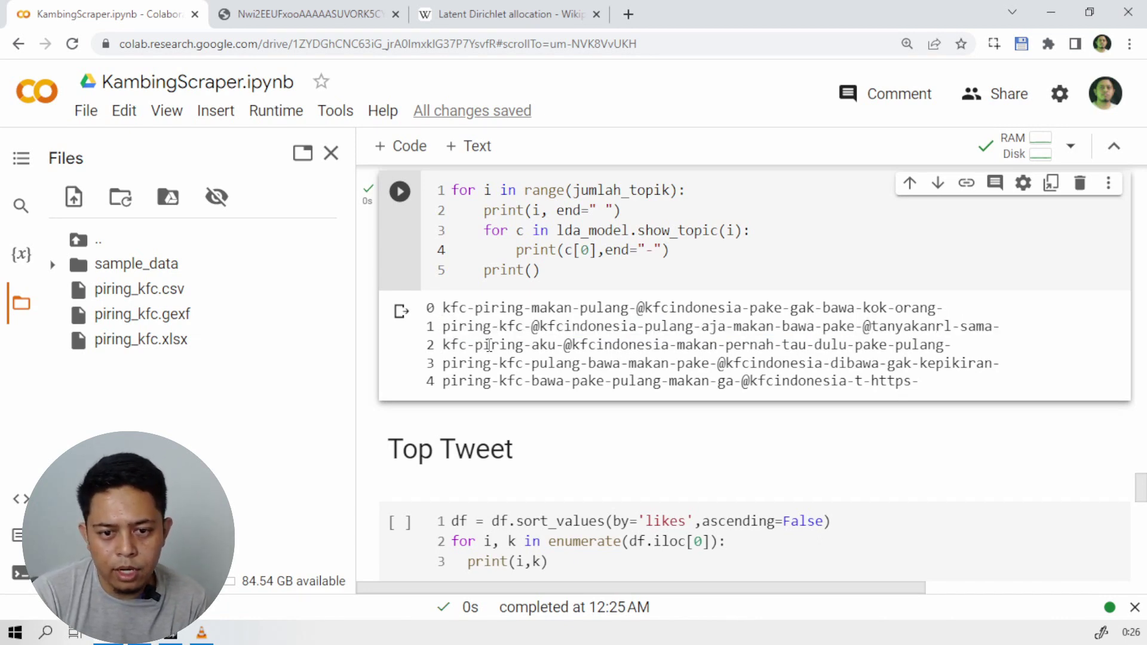
- Examine the words listed for topic 2 and check the topic listing against the jumlah_topik setting
mouse_move(438, 345)
left_mouse_down()
mouse_move(952, 351)
mouse_move(418, 348)
mouse_move(445, 345)
left_mouse_up()
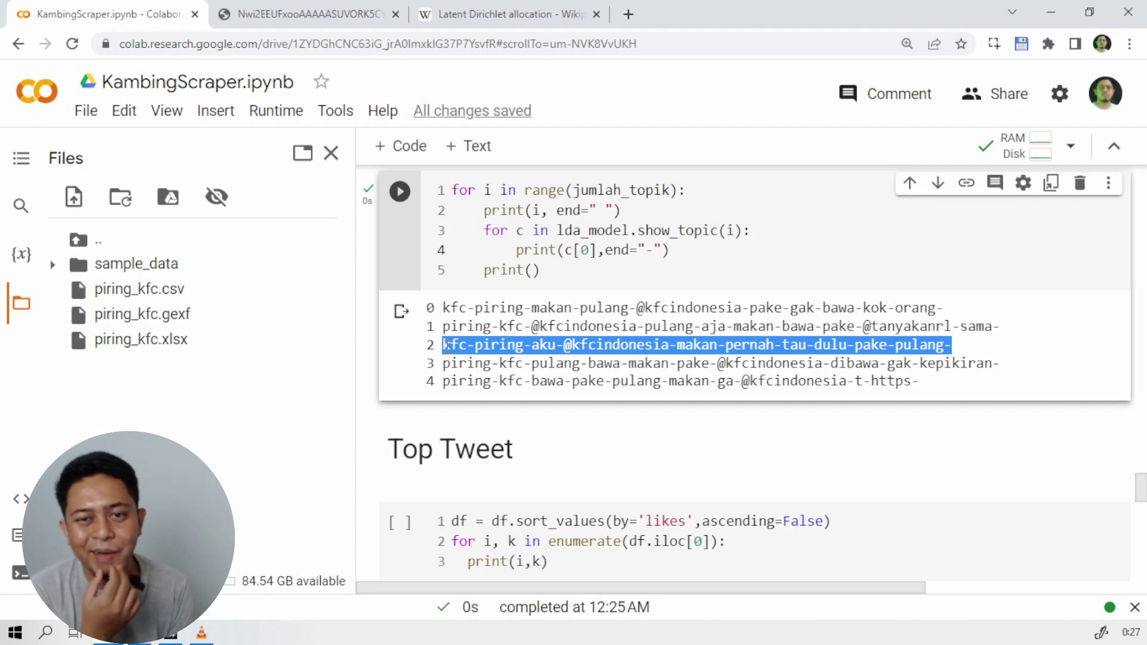
scroll(445, 346, "down", 2)
scroll(598, 353, "up", 2)
left_click(725, 362)
scroll(716, 364, "up", 4)
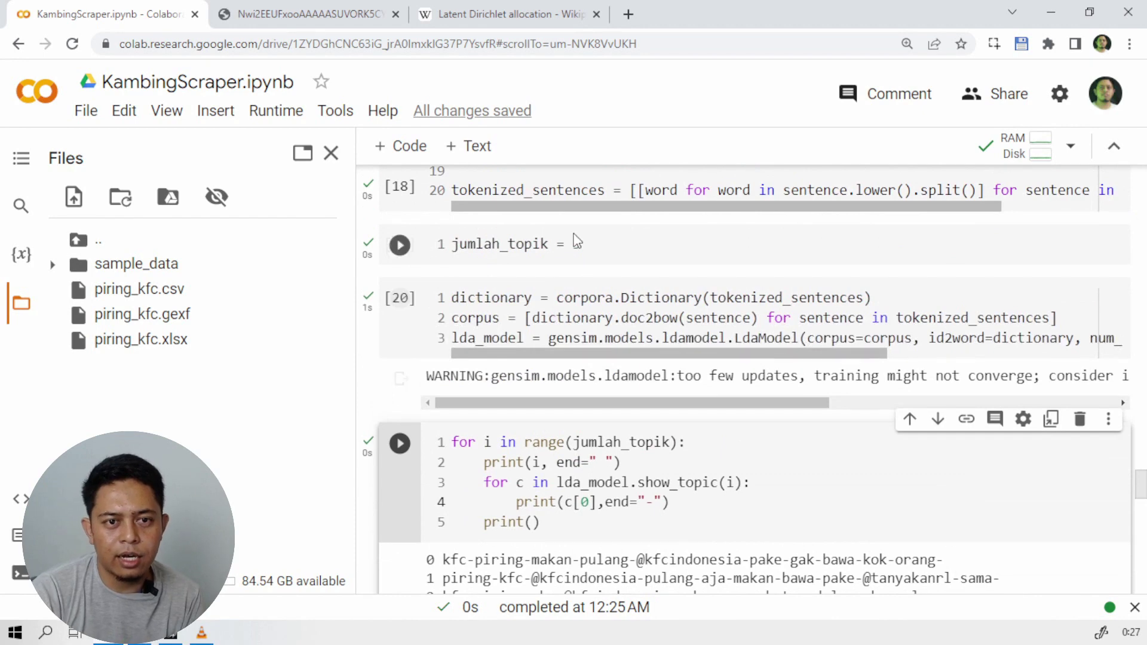
scroll(671, 309, "down", 4)
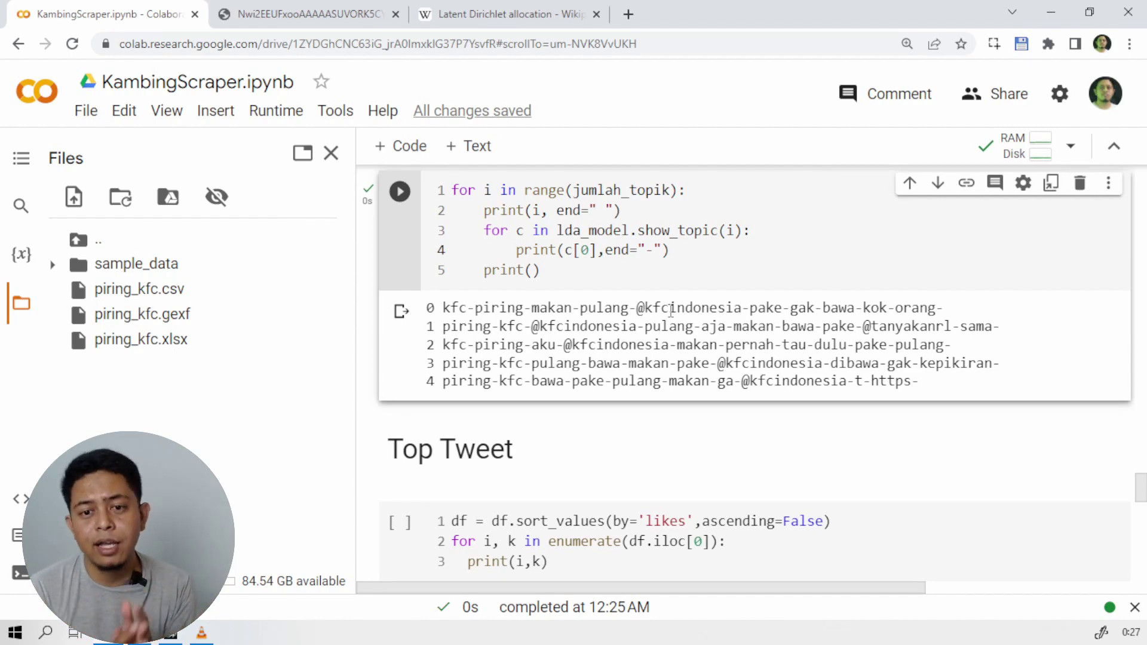
scroll(671, 310, "up", 3)
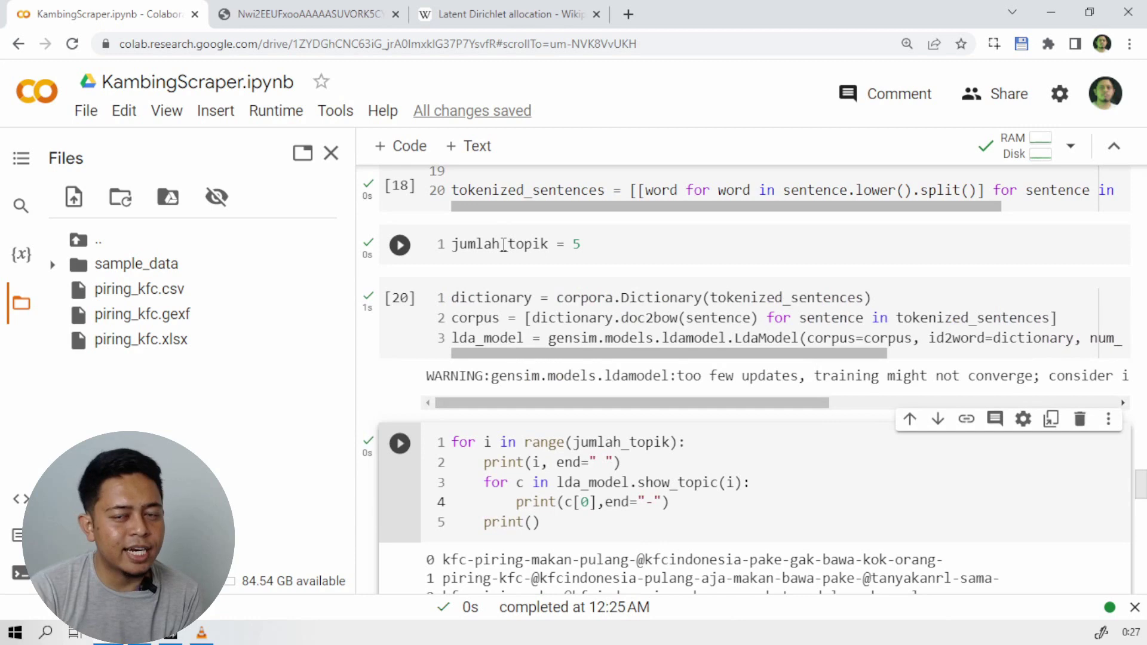
scroll(503, 243, "down", 2)
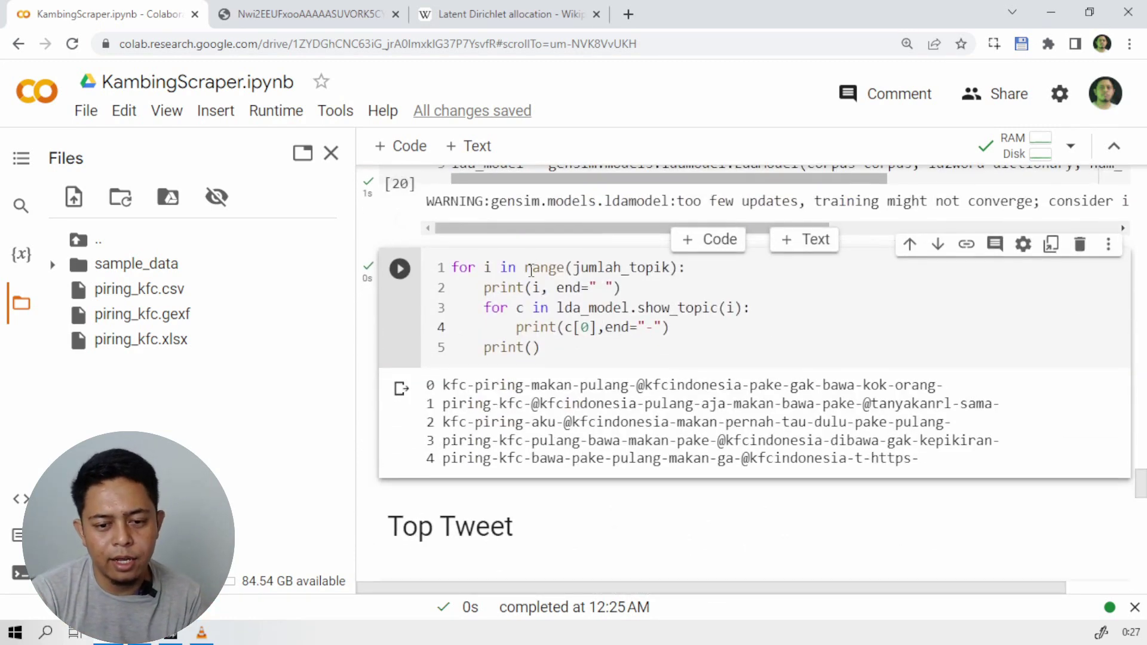
- Run the Top Tweet cell sorted by likes and check the most-liked tweet's printed details against the original on Twitter
scroll(532, 270, "down", 5)
scroll(541, 287, "down", 1)
scroll(541, 288, "up", 1)
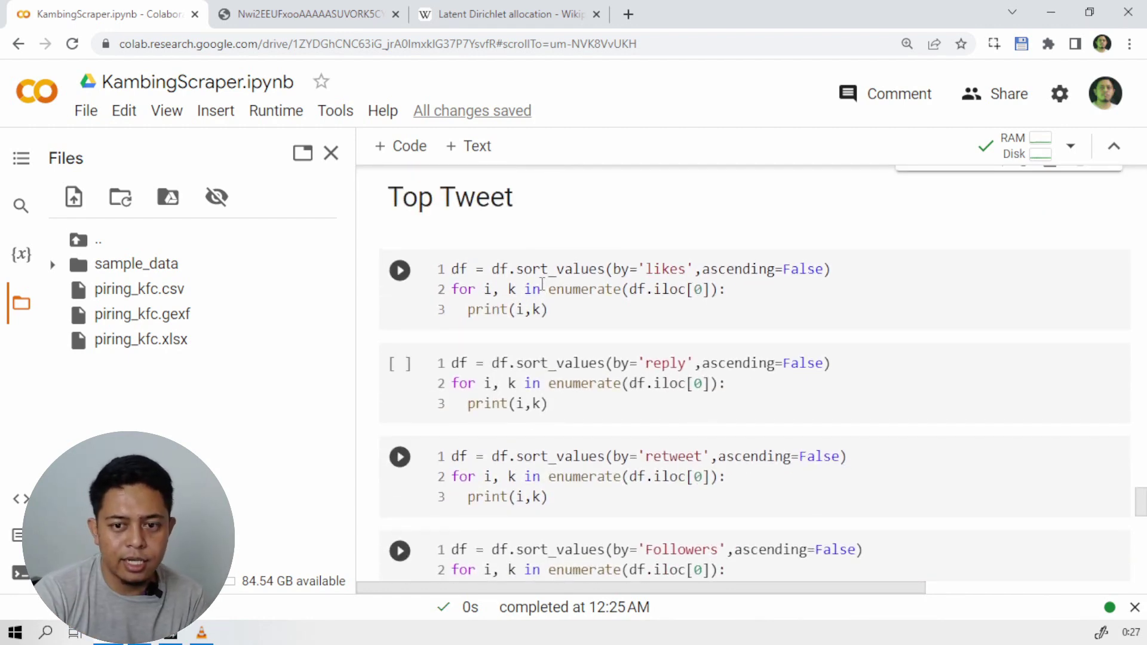
left_click(400, 271)
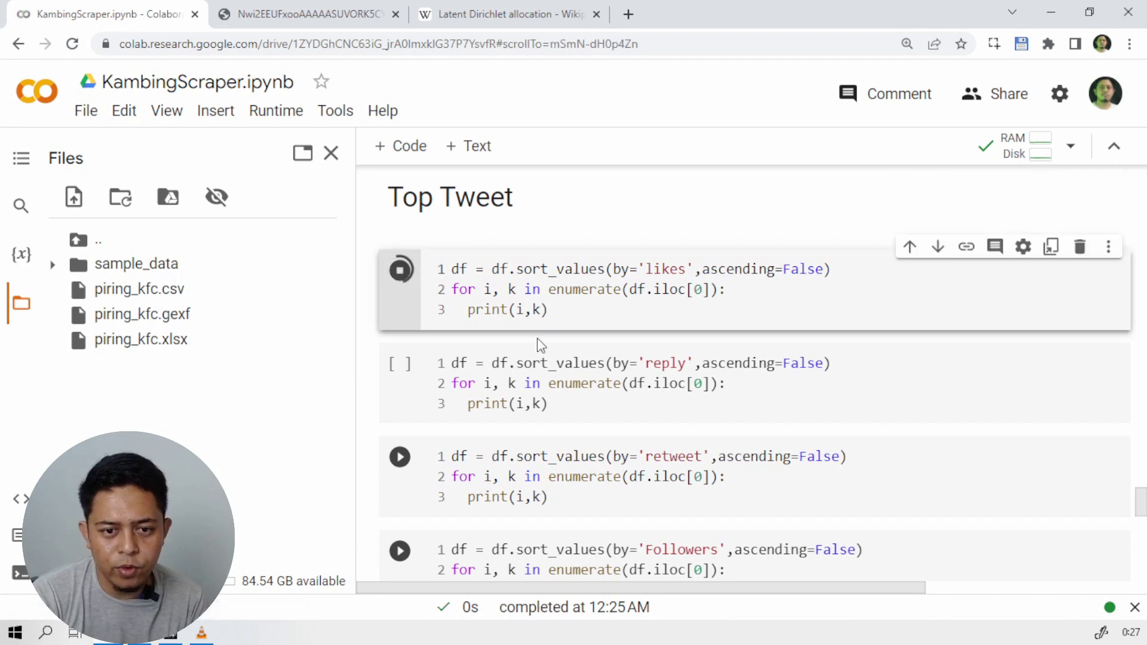
scroll(698, 298, "down", 1)
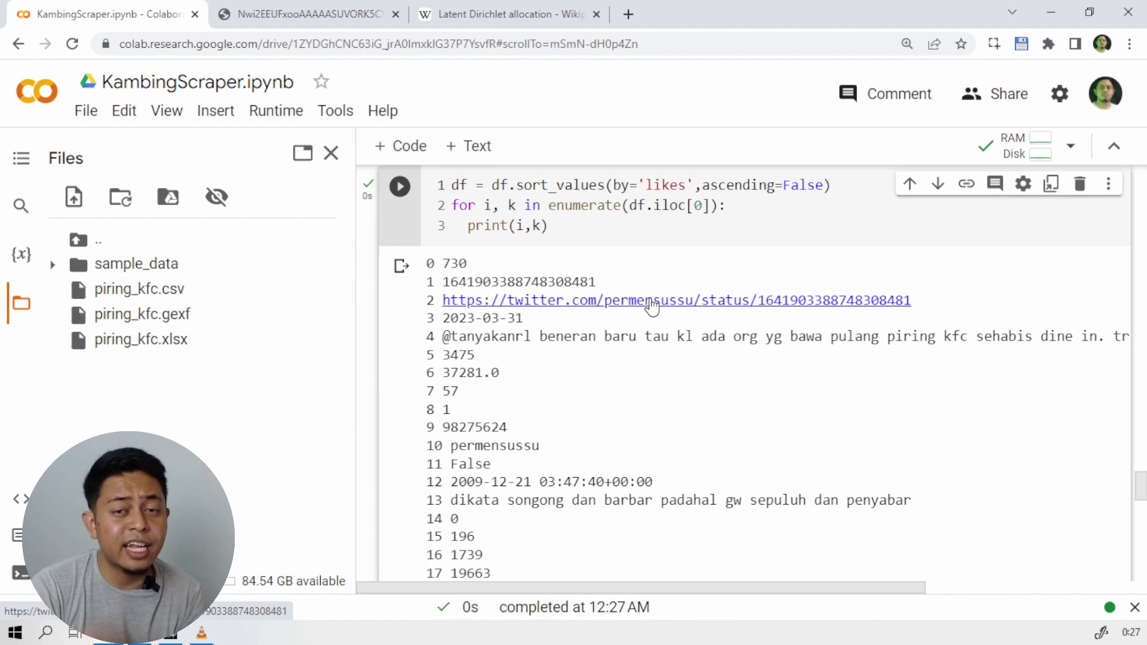
left_click(652, 306)
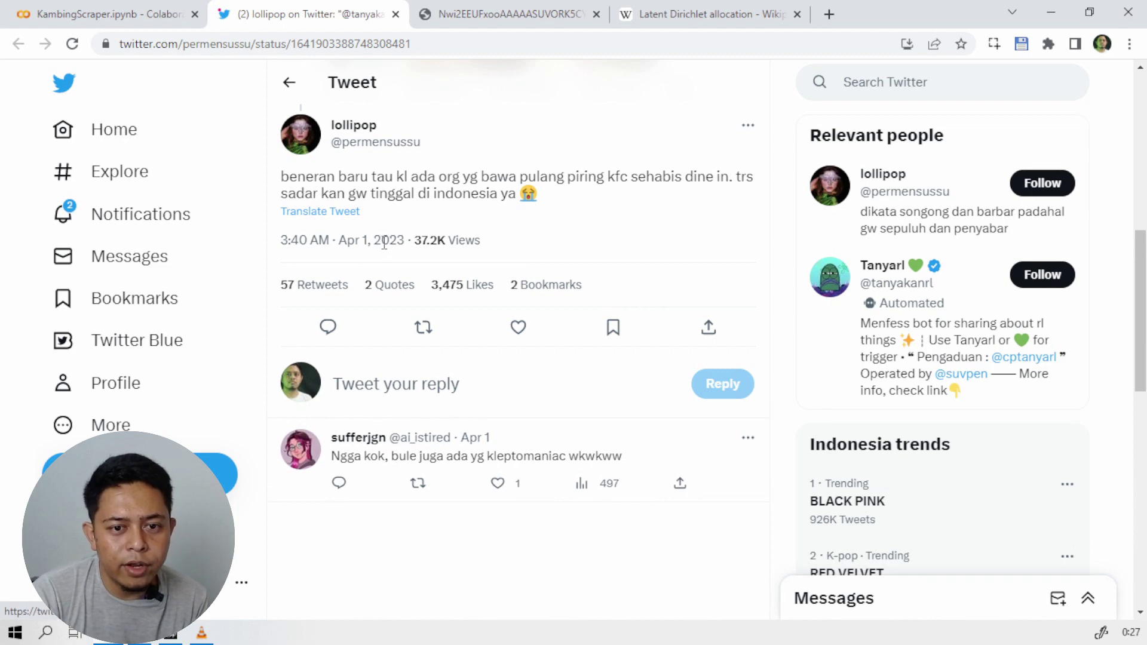
left_click(135, 15)
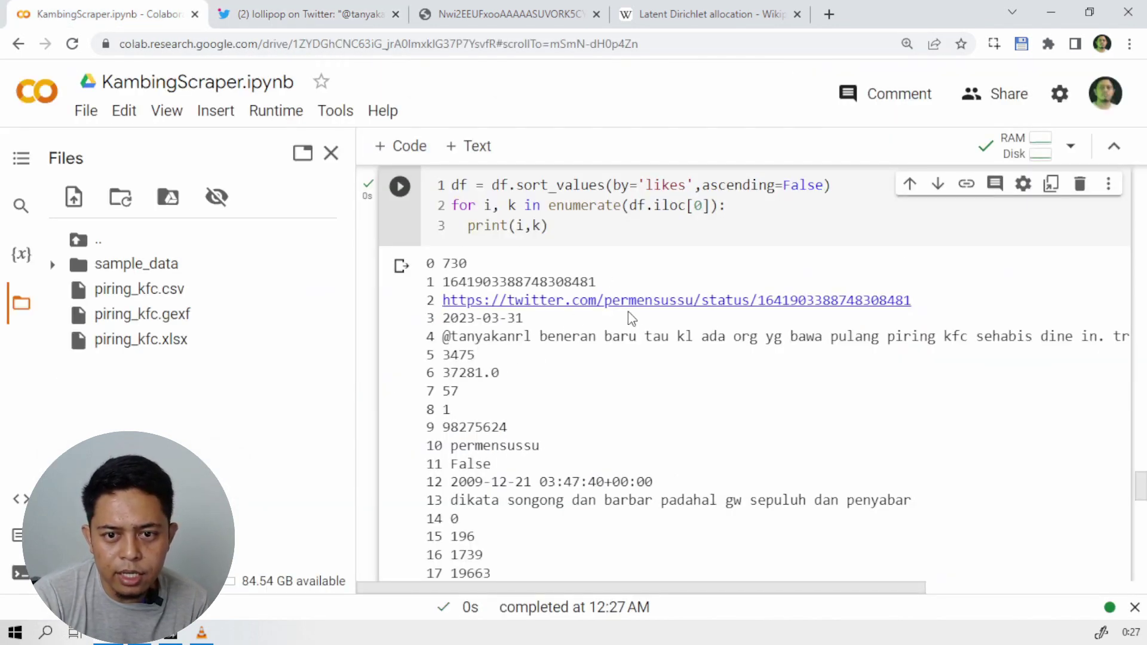
left_click(313, 7)
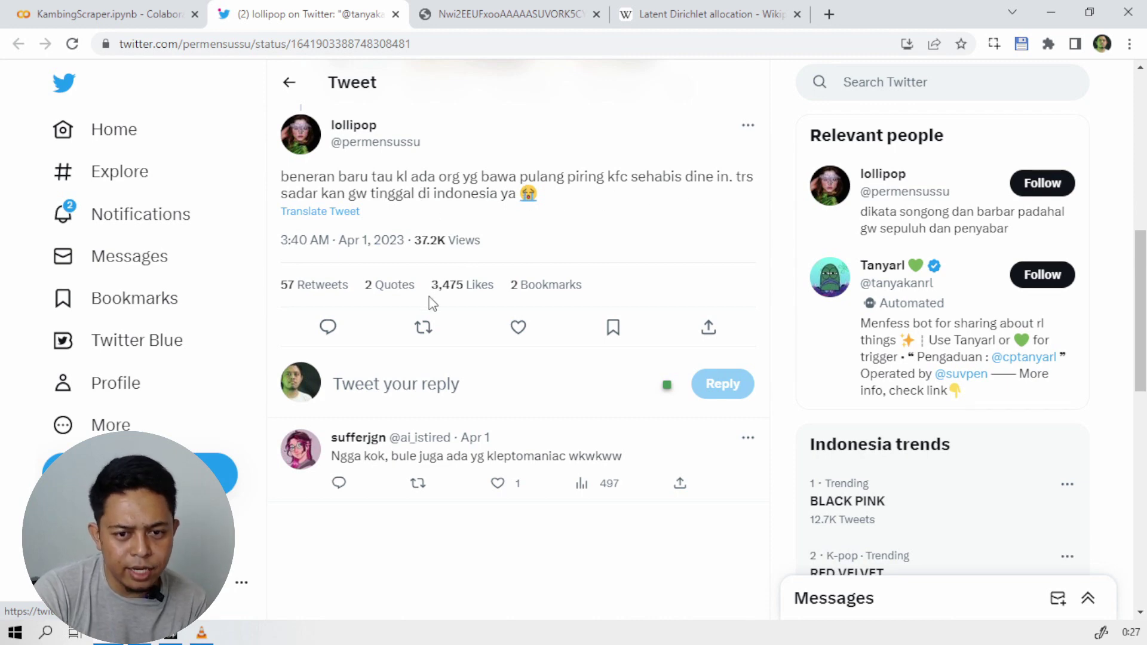
left_click(126, 18)
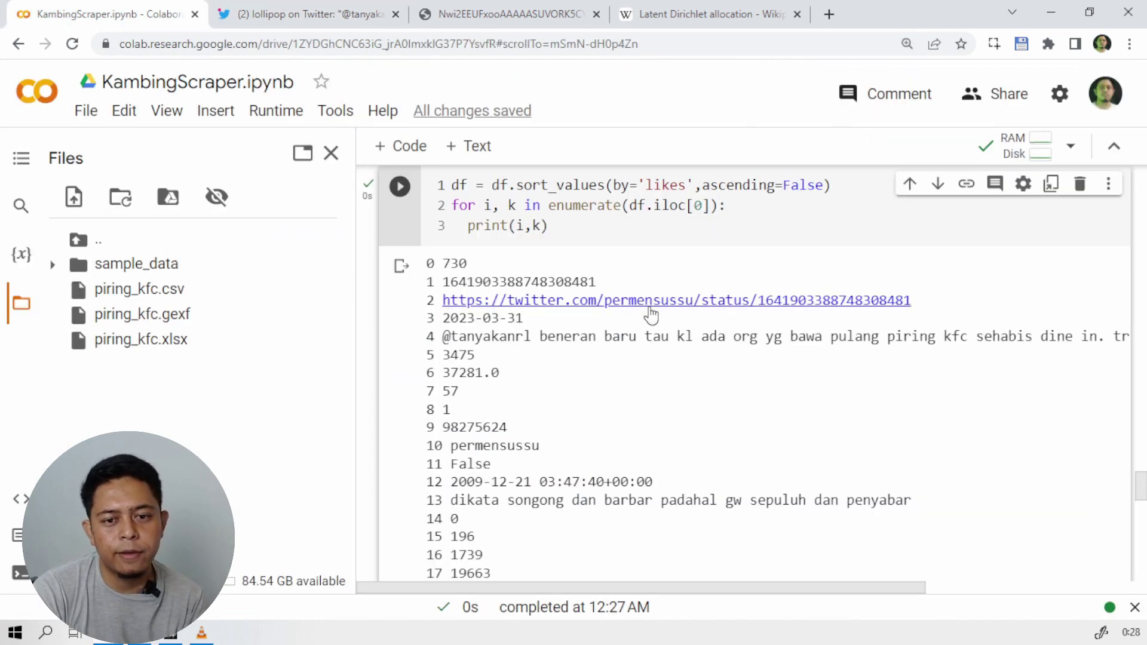
- Run the Top Tweet cell sorted by reply and view the resulting detikcom tweet on Twitter
scroll(448, 330, "down", 7)
left_click(448, 329)
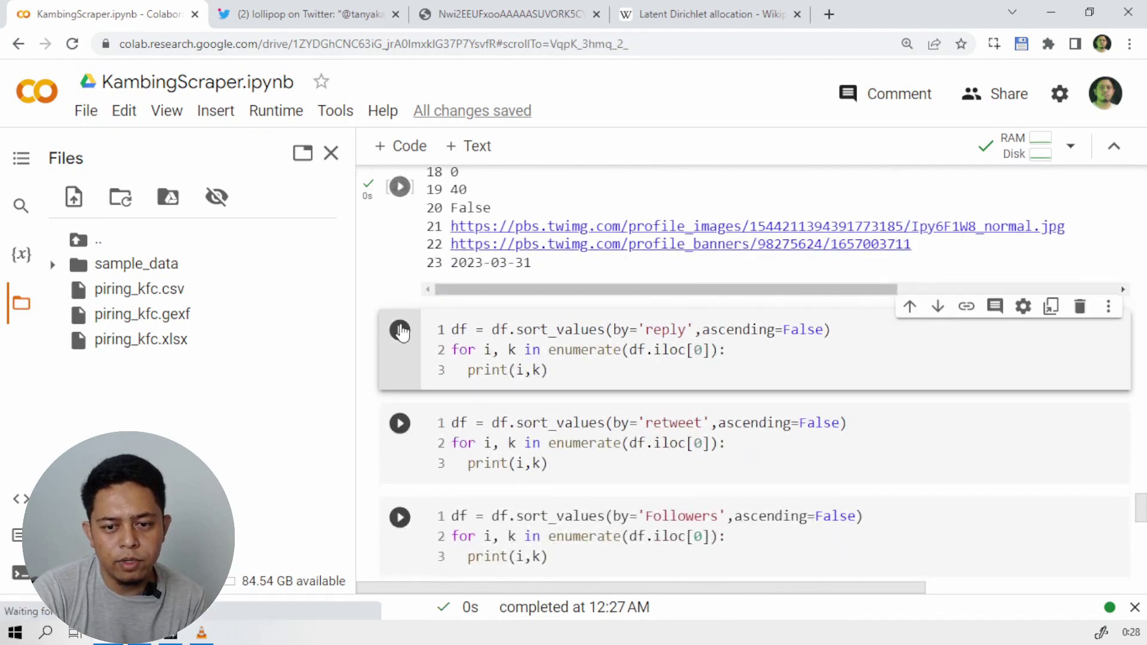
key("ctrl+Return")
scroll(682, 358, "down", 3)
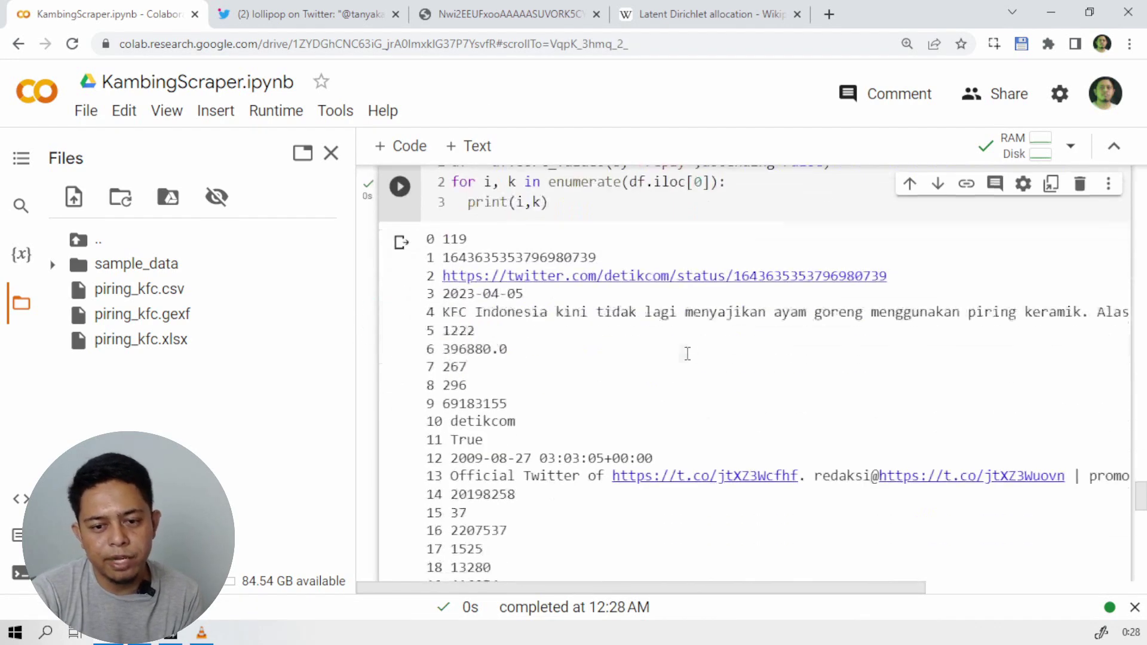
left_click(623, 279)
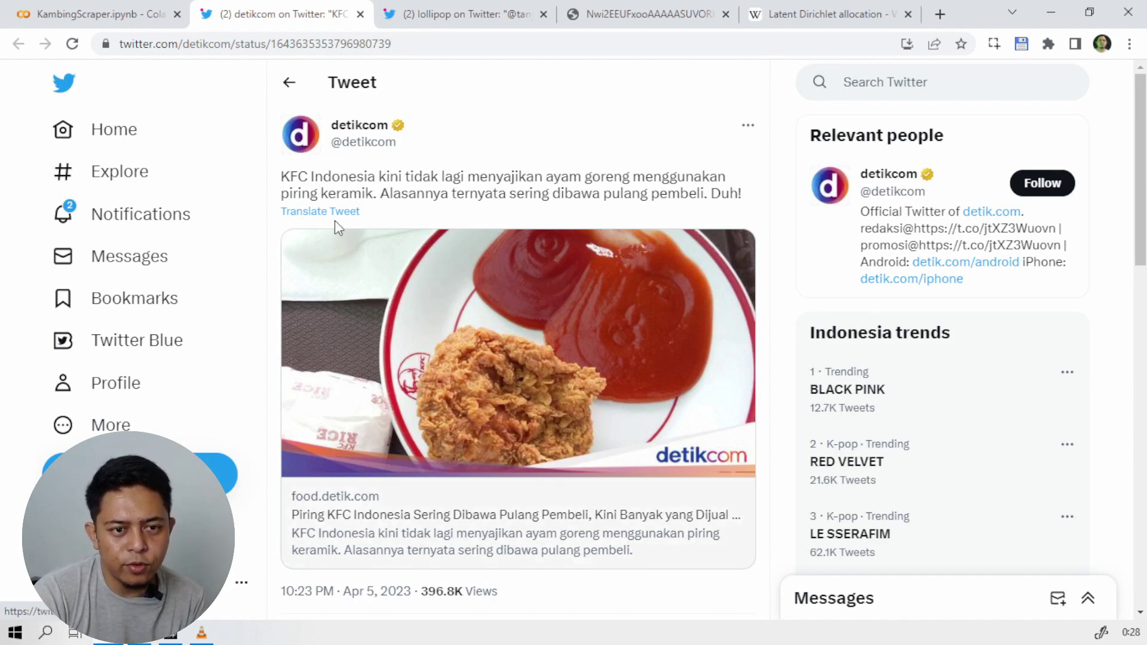
left_click(103, 13)
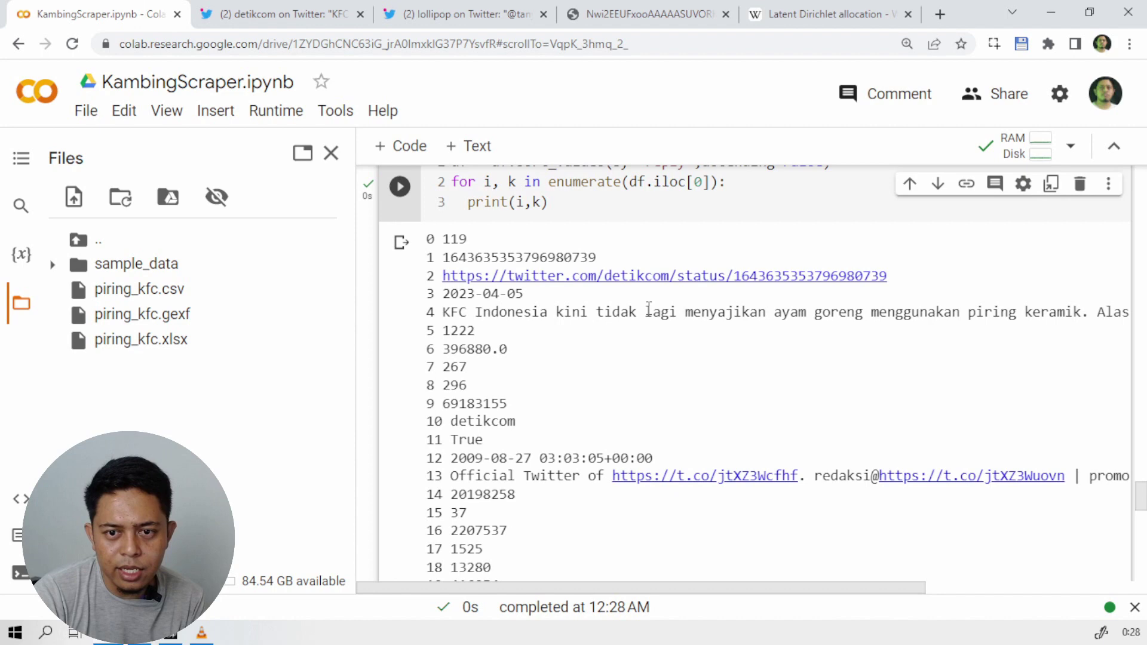
scroll(615, 275, "up", 3)
left_click(281, 13)
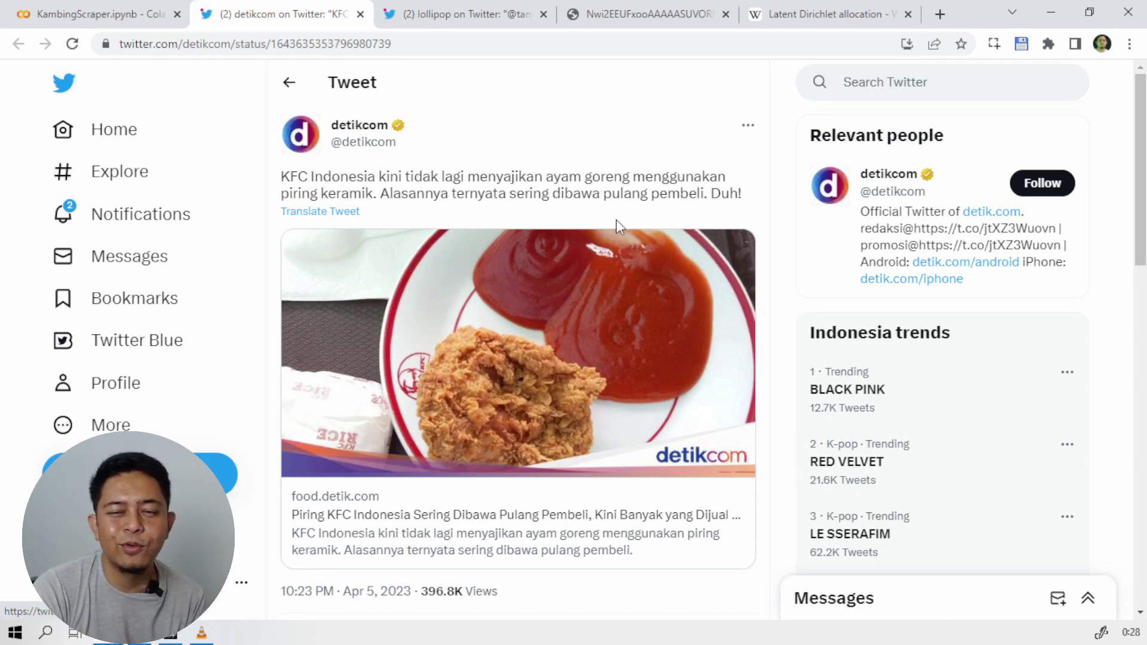
left_click(130, 16)
- Run the Top Tweet cell sorted by retweet, open its top tweet on Twitter and return to the notebook
scroll(622, 293, "down", 10)
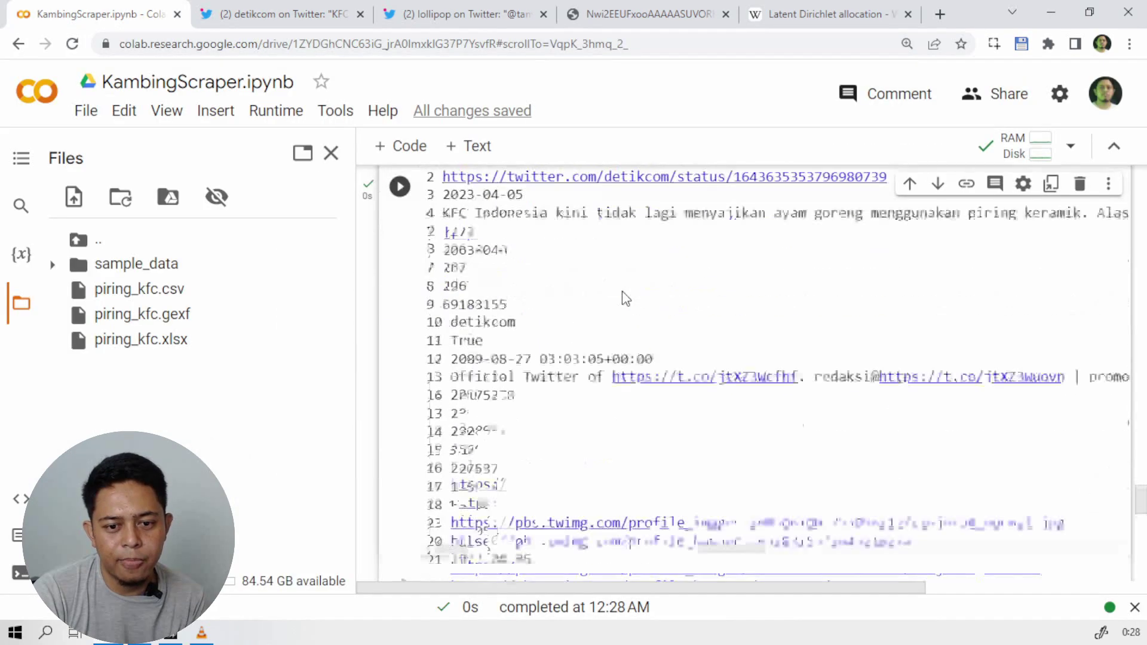
left_click(407, 314)
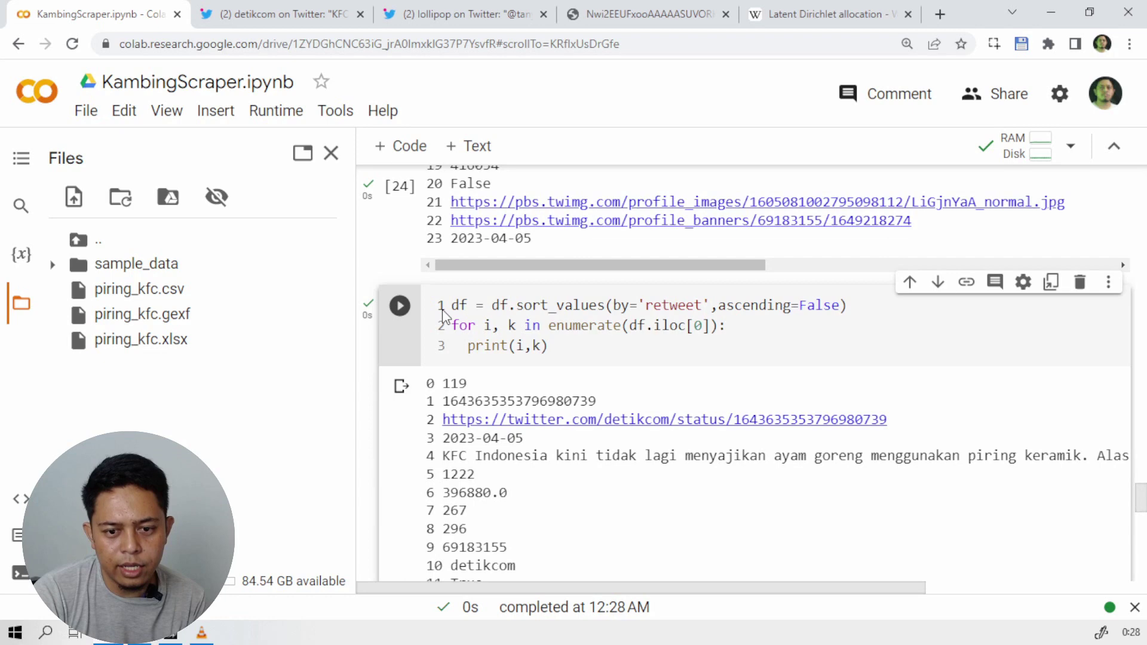
left_click(496, 420)
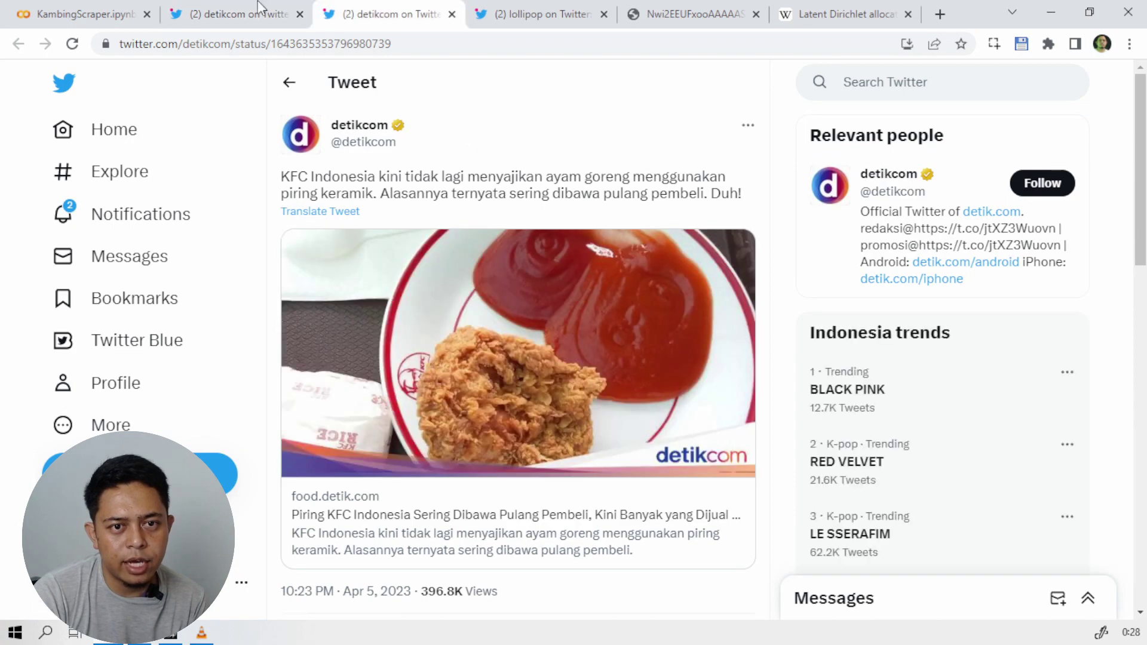
left_click(70, 12)
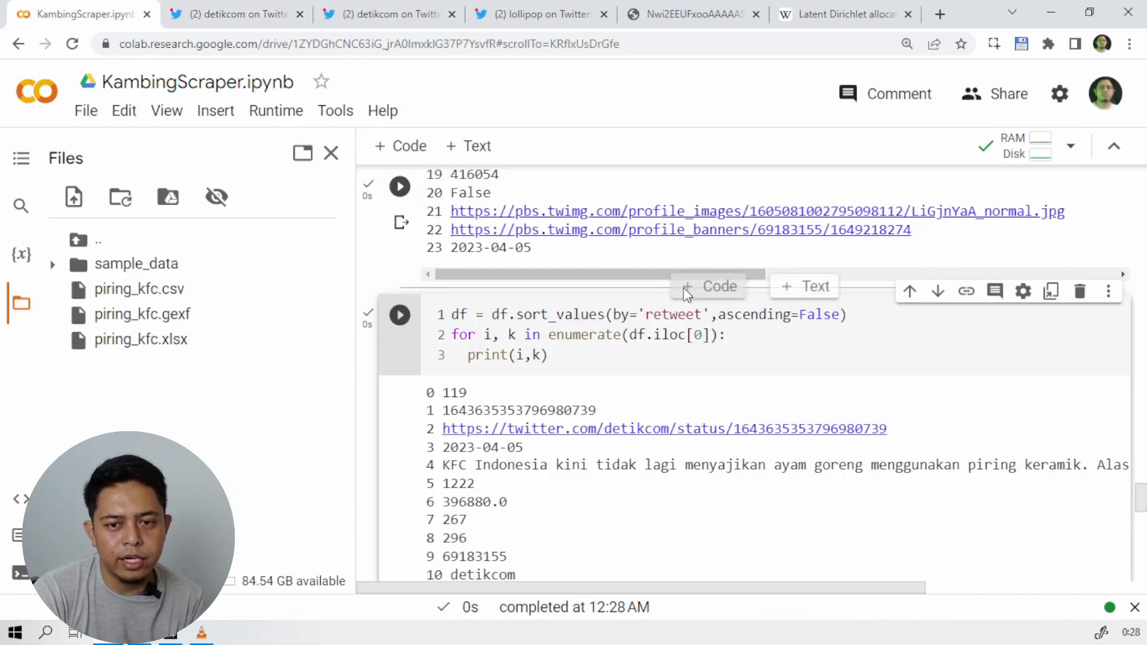
scroll(686, 293, "up", 8)
- Run the cell that sorts the tweets by Followers and look through the printed record
scroll(686, 293, "down", 10)
scroll(686, 293, "down", 8)
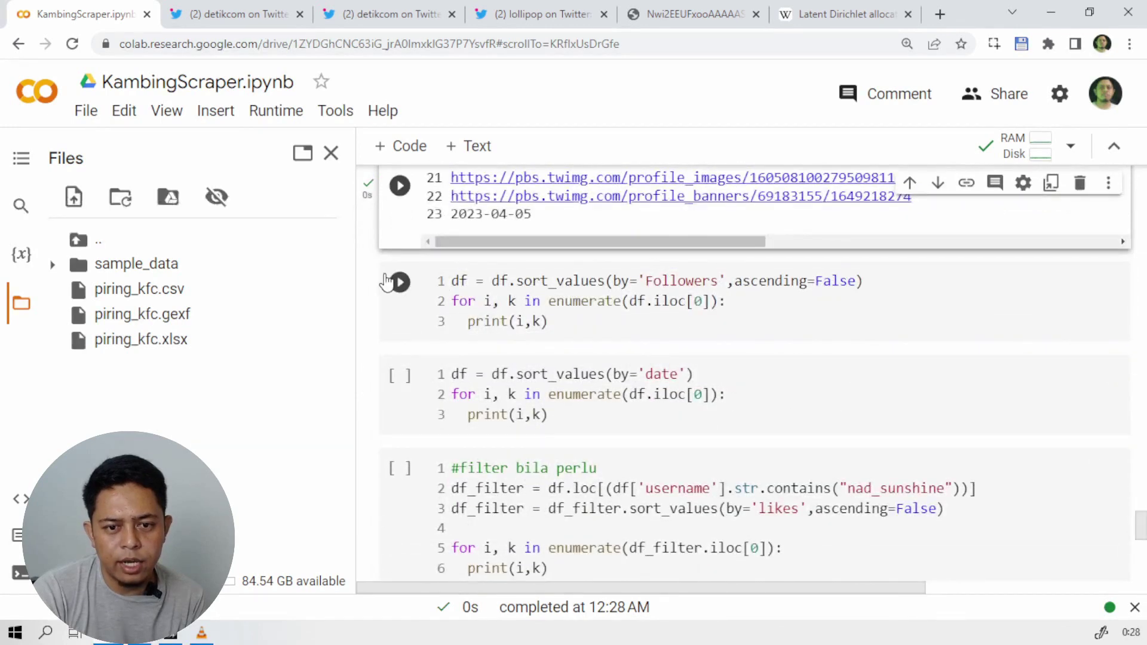
left_click(386, 280)
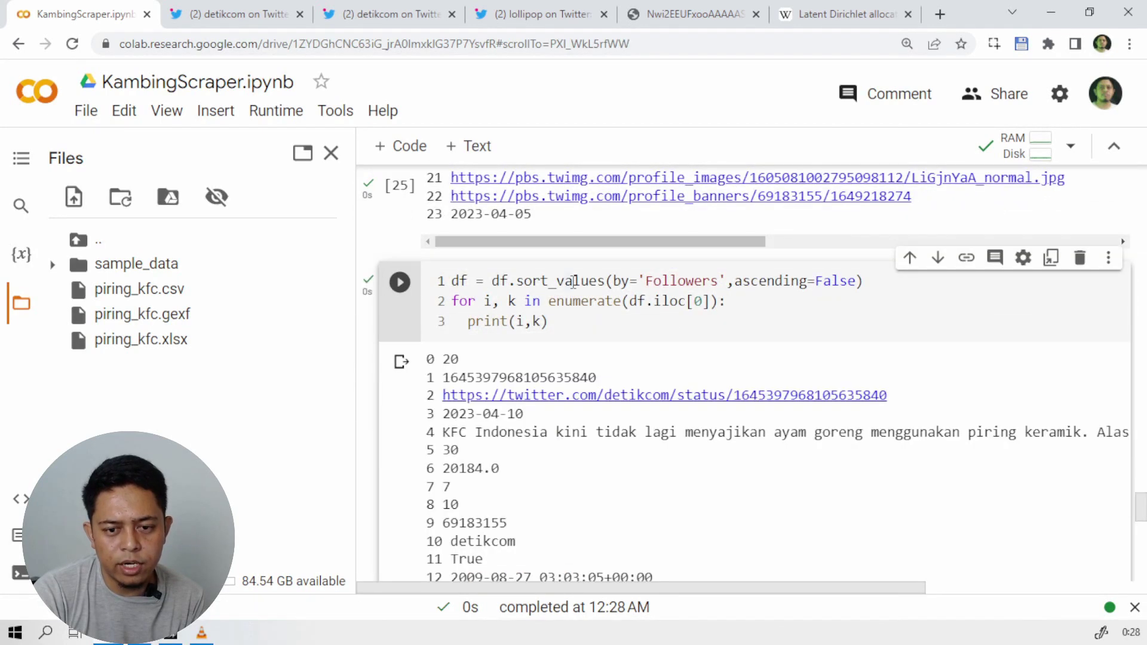
scroll(574, 281, "down", 7)
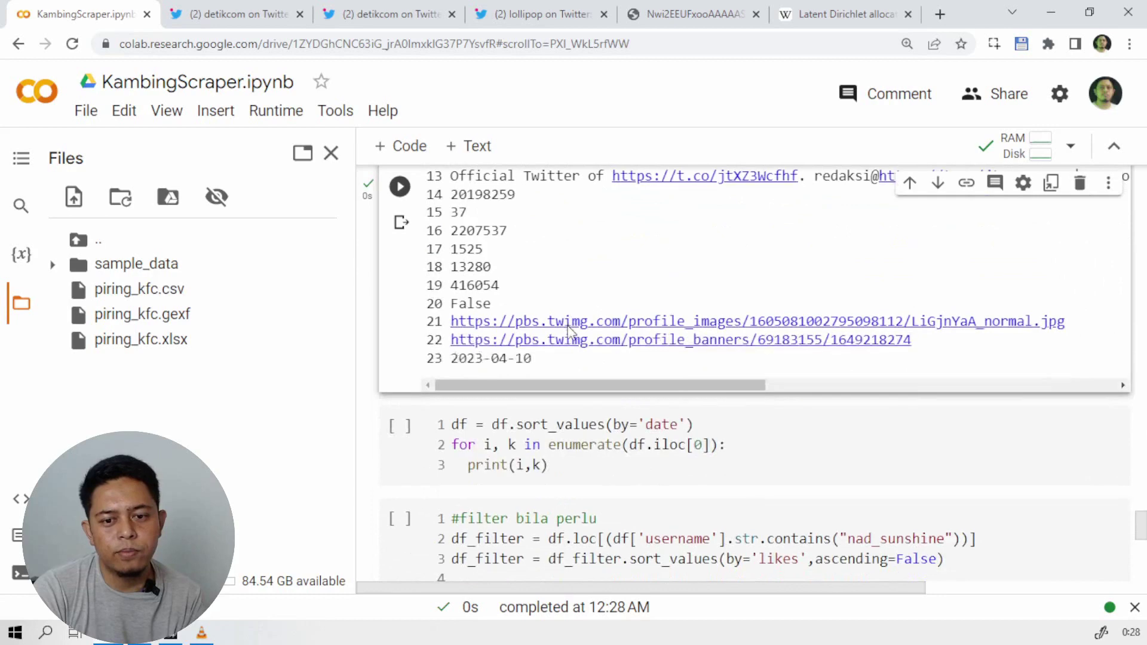
- Run the cell that sorts the tweets by date and read the earliest tweet on Twitter
scroll(568, 331, "down", 3)
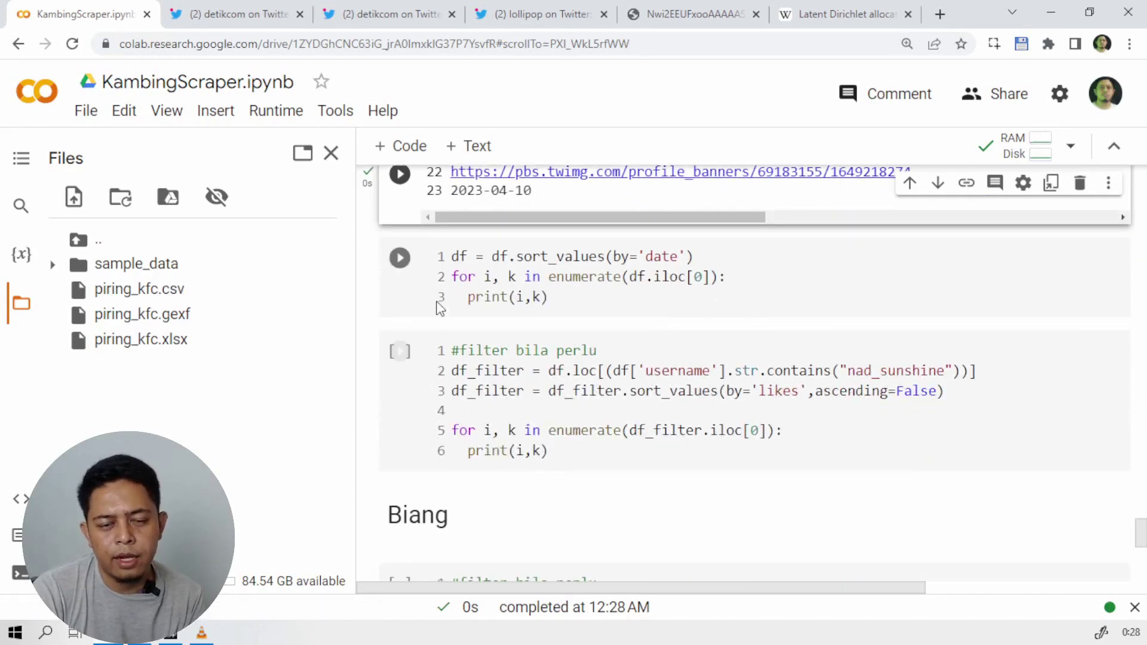
left_click(400, 258)
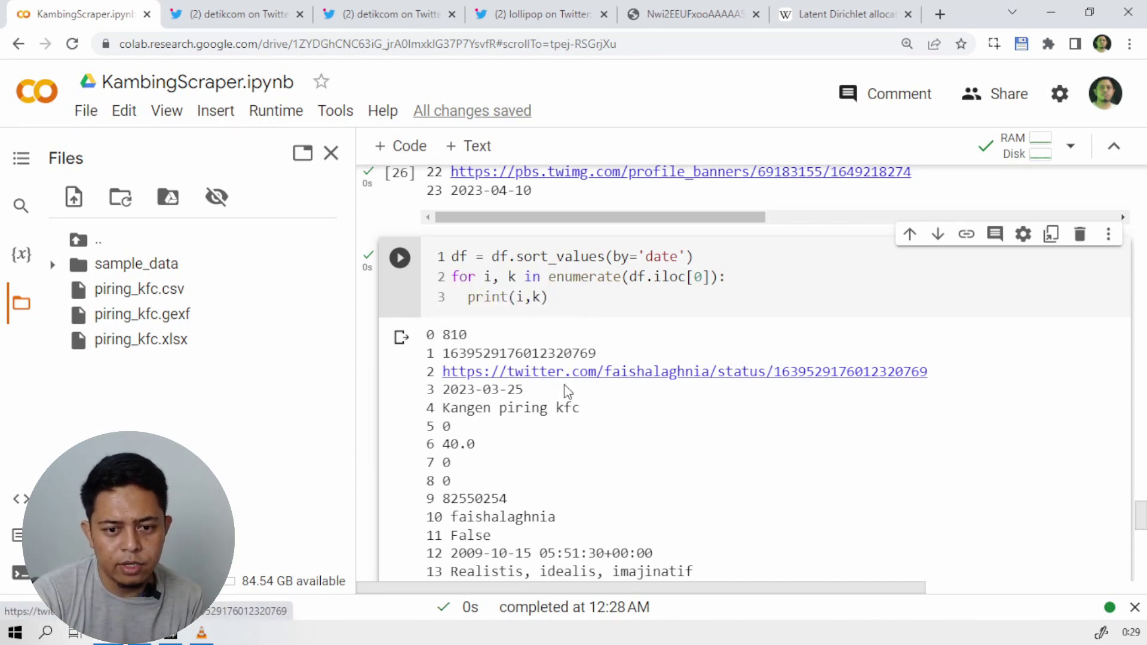
left_click(578, 373)
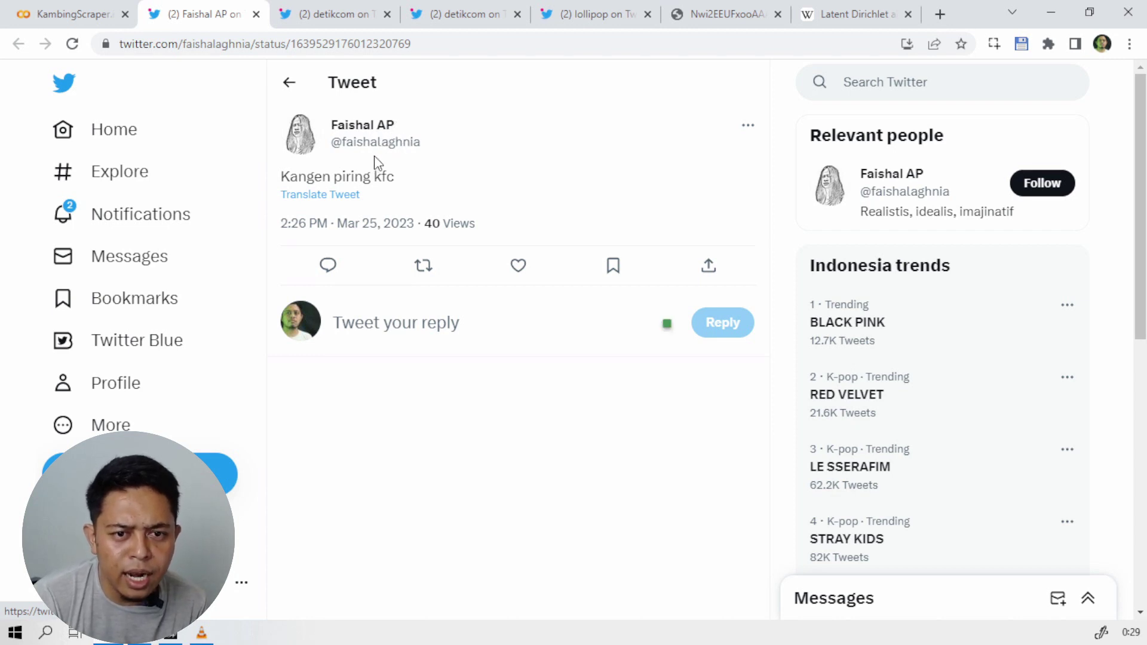
left_click_drag(400, 187, 282, 180)
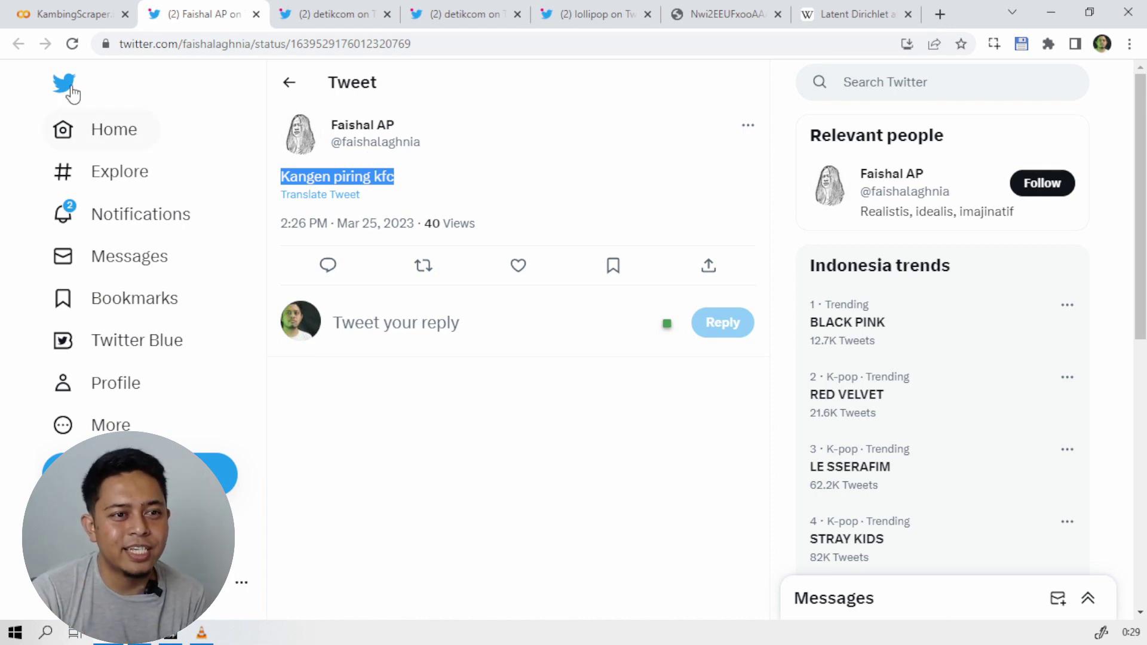
left_click(95, 13)
- Run the first username filter cell sorted by likes, and open the resulting tweet and its quote tweets on Twitter
scroll(689, 342, "down", 4)
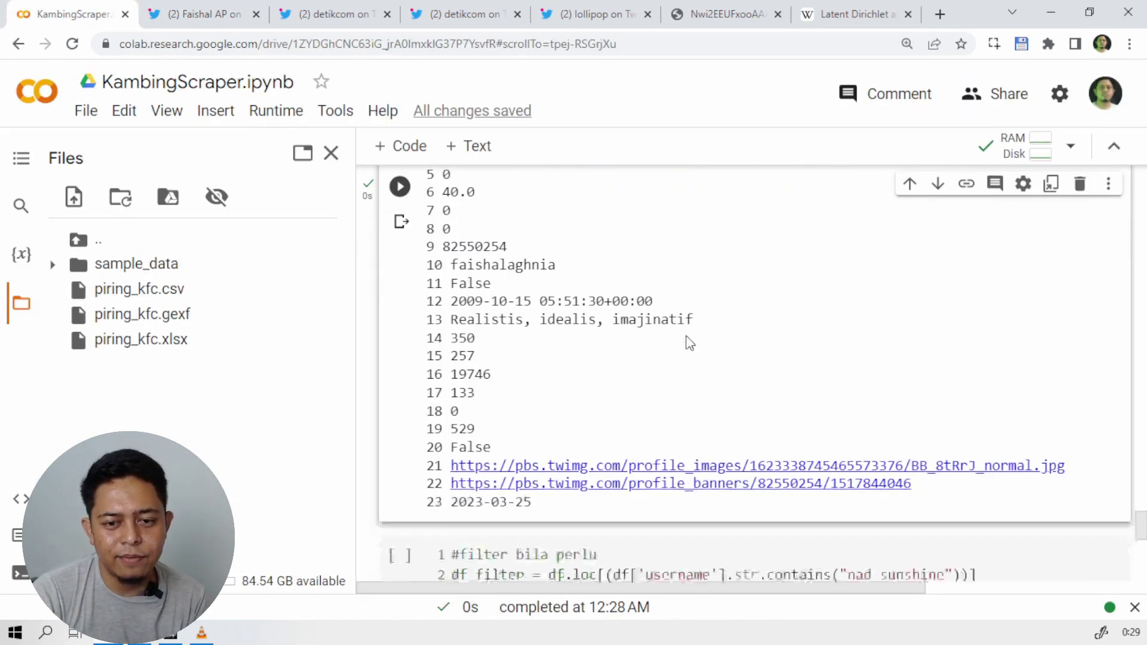
key("ctrl+minus")
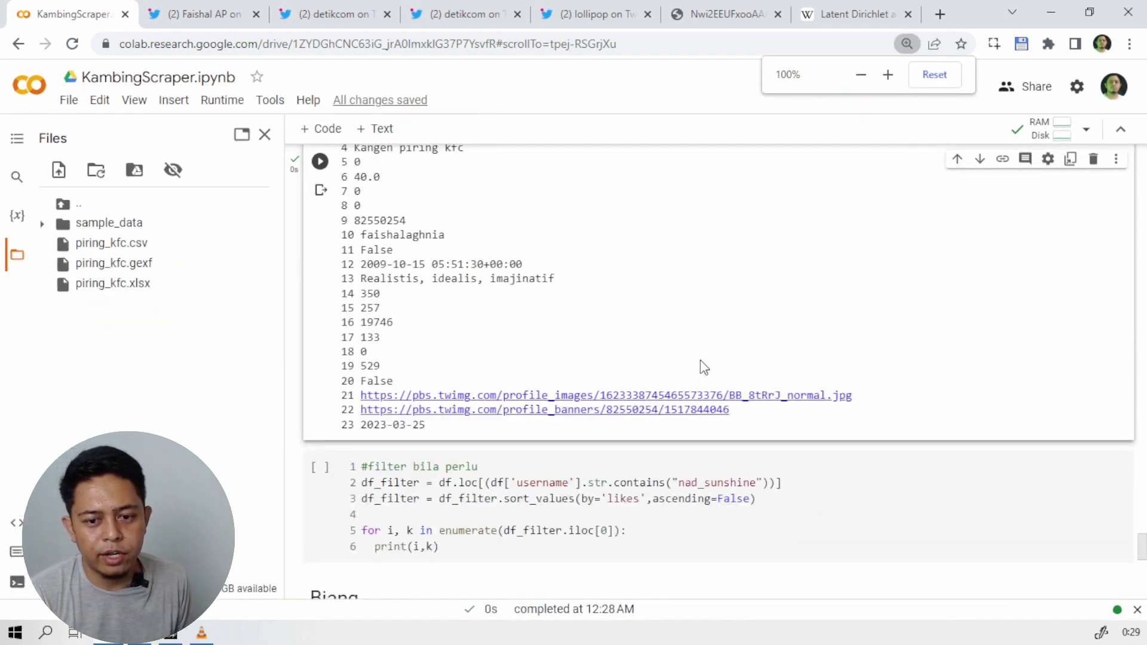
scroll(654, 382, "up", 1)
scroll(655, 387, "down", 4)
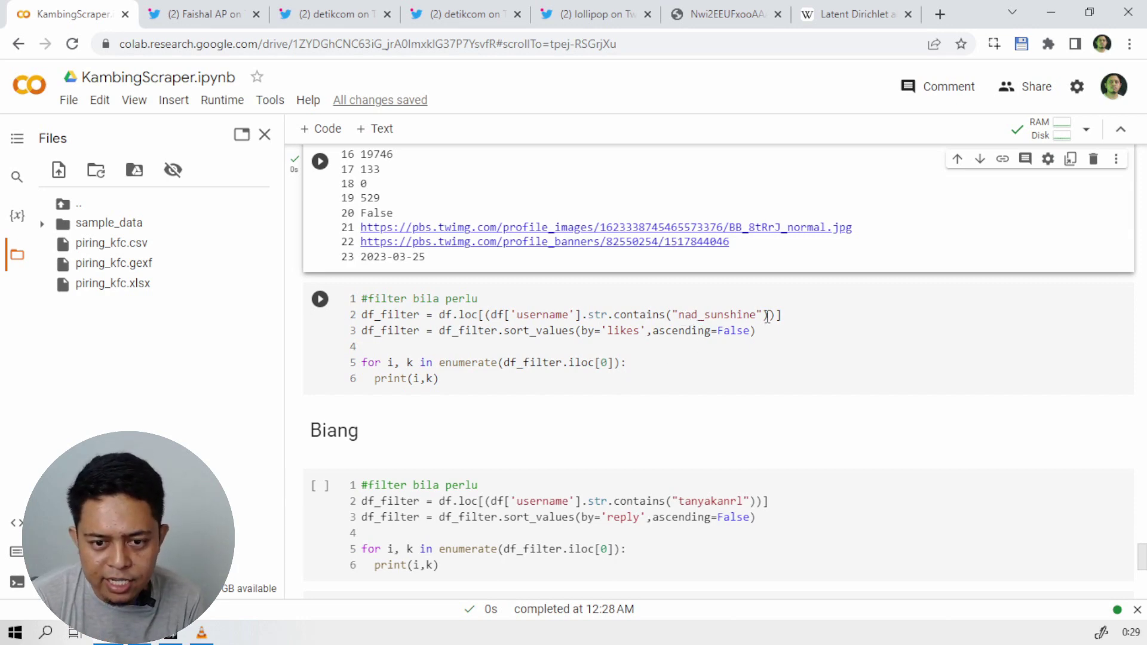
left_click(320, 299)
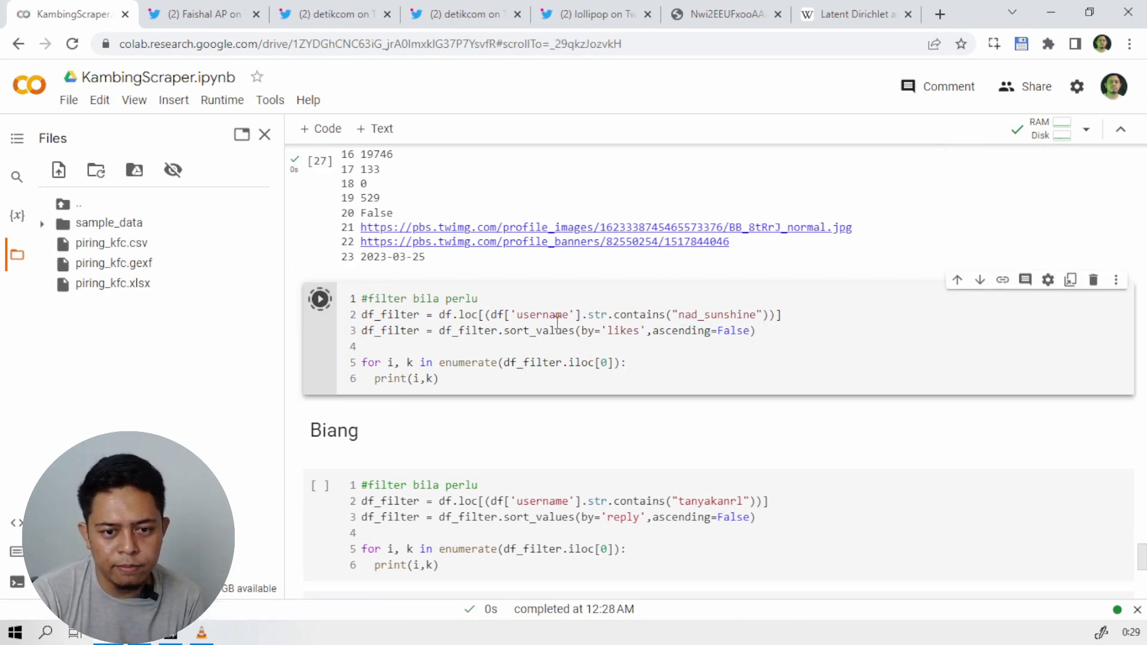
scroll(740, 323, "down", 2)
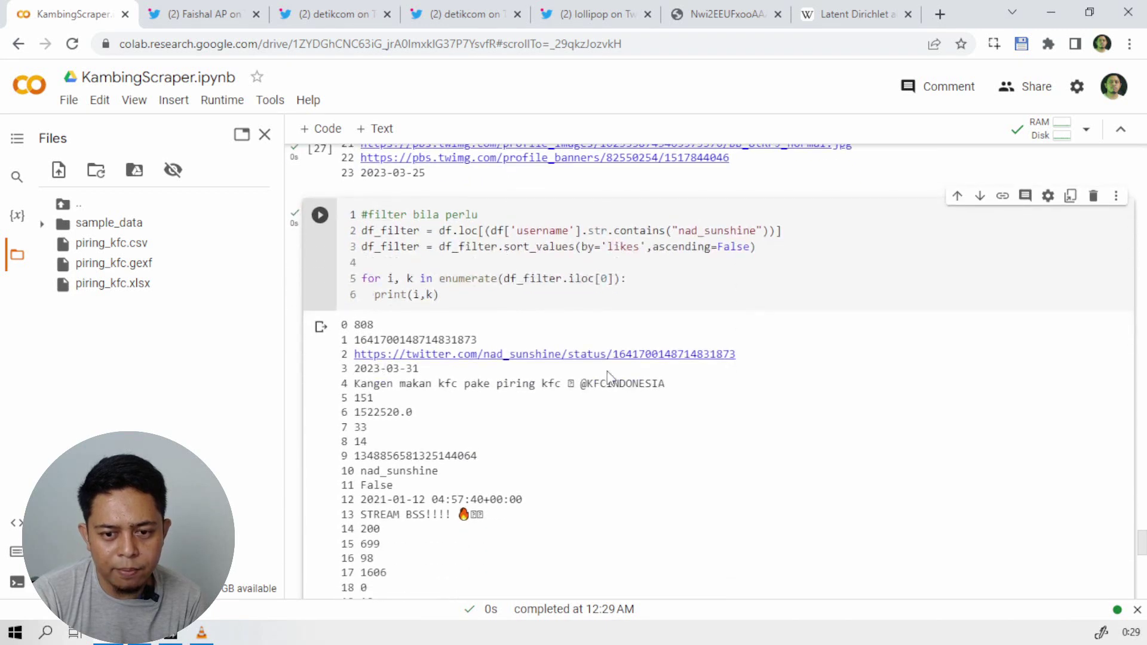
left_click(579, 356)
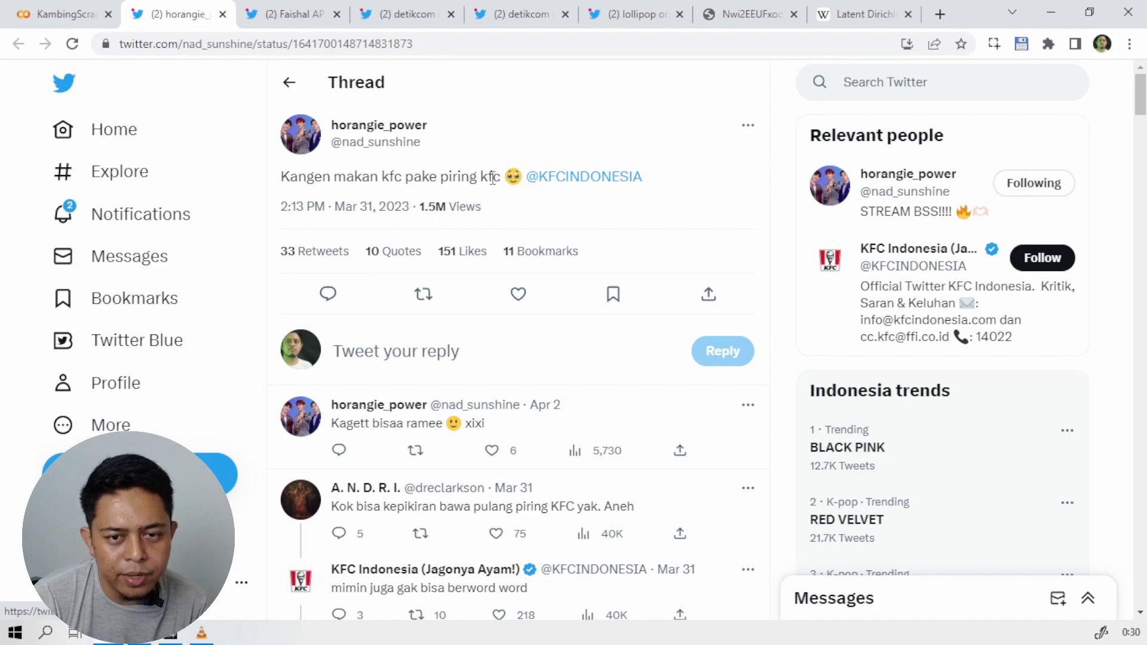
left_click(397, 253)
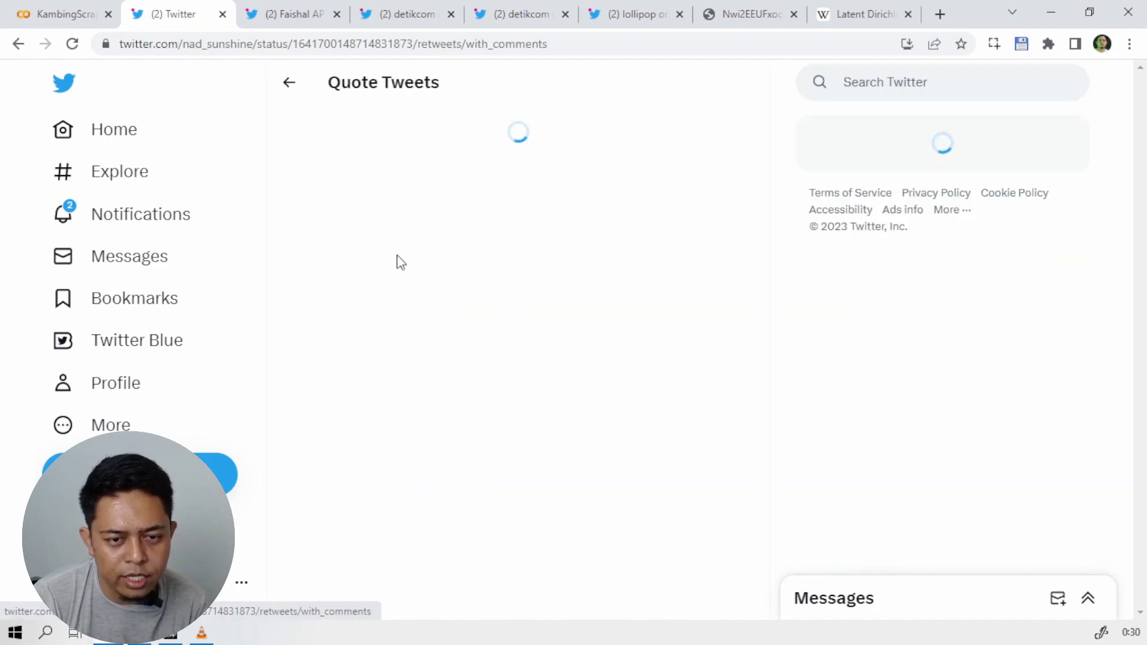
- Find KFC Indonesia's tweet among the quote tweets, open it and examine its text and engagement figures
scroll(399, 263, "down", 10)
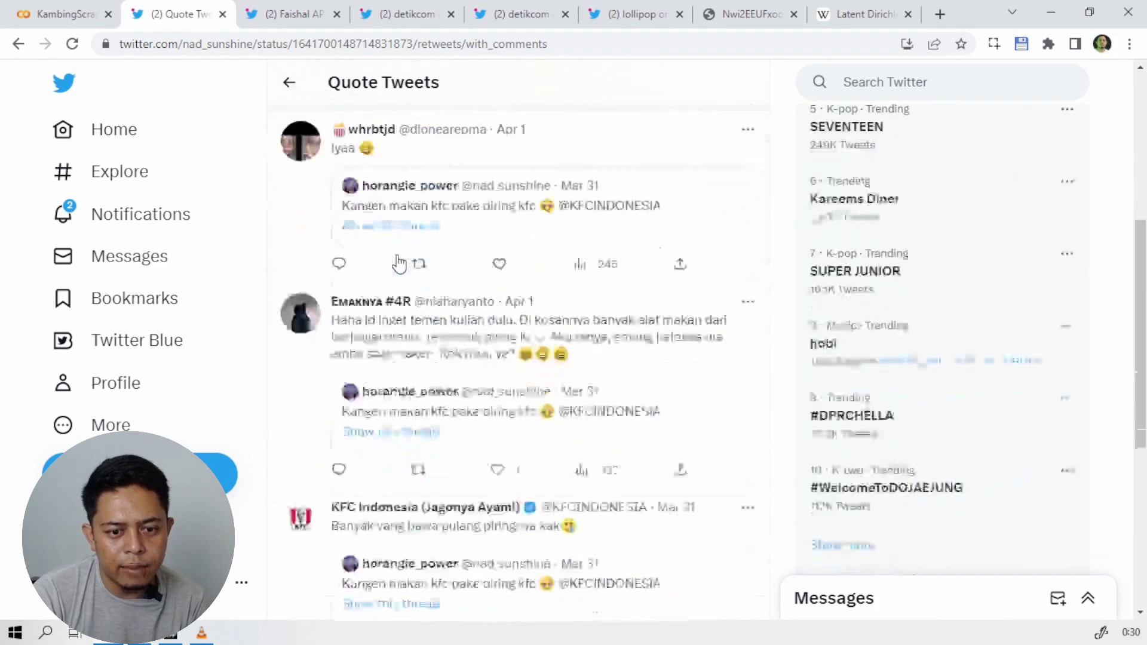
scroll(475, 278, "up", 2)
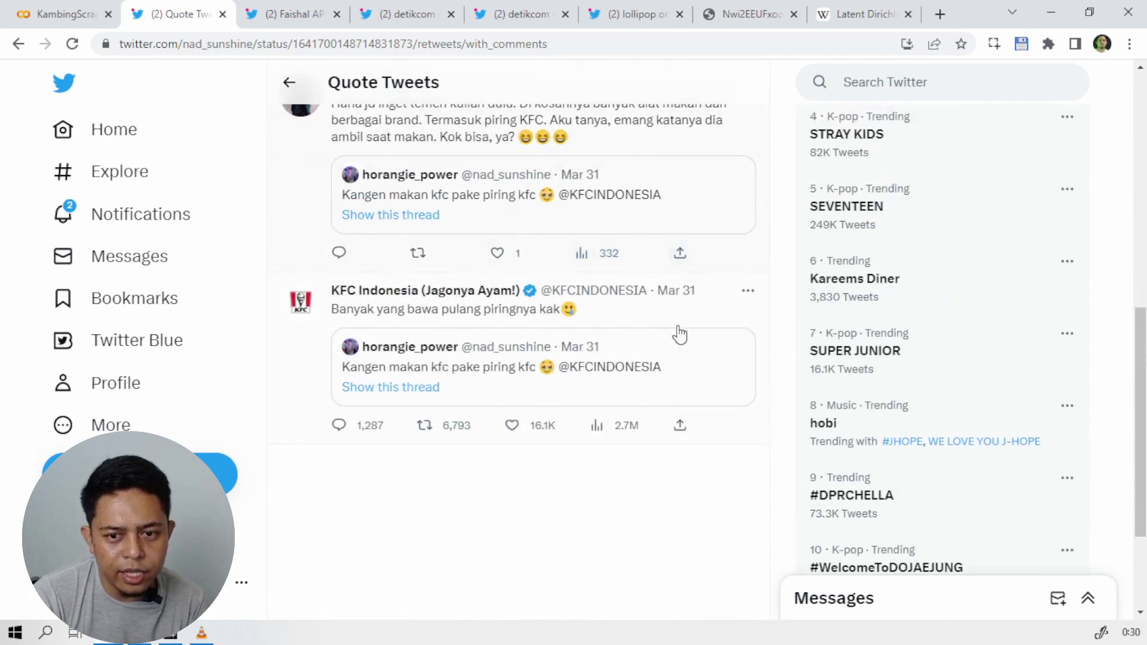
left_click(675, 326)
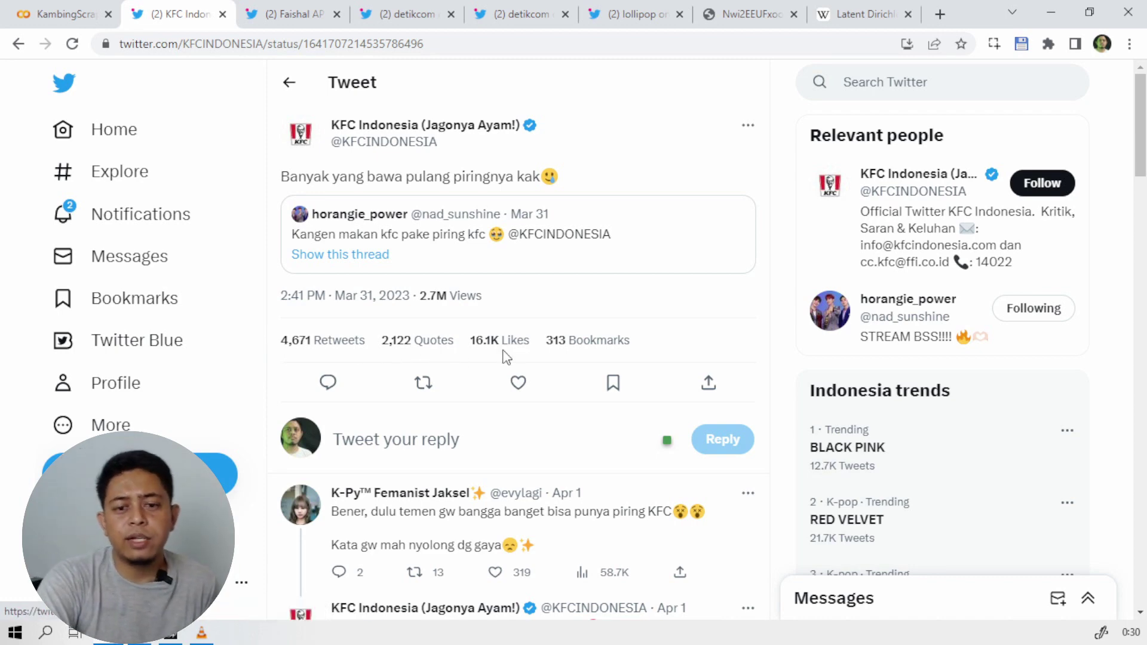
mouse_move(507, 342)
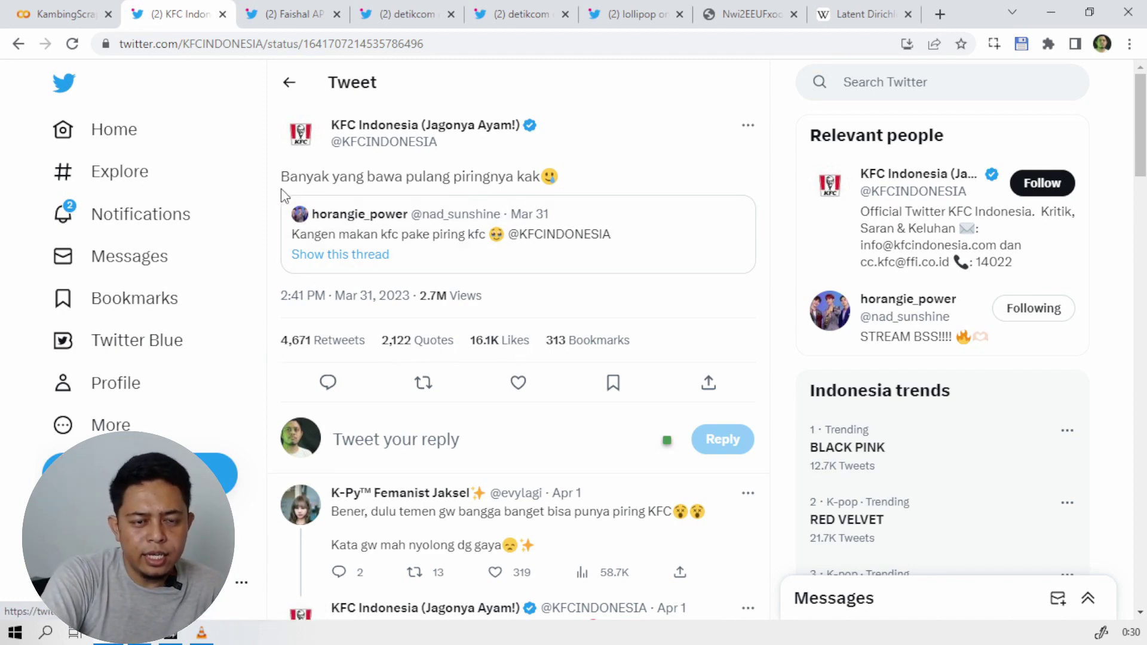
left_click_drag(290, 178, 555, 176)
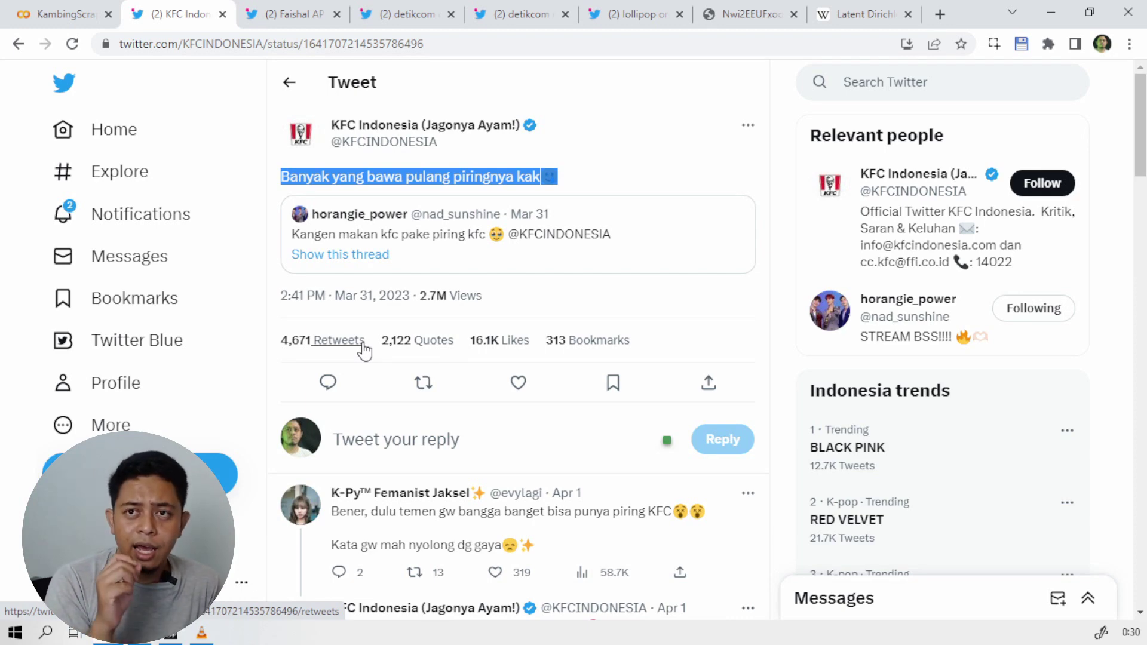
left_click(422, 180)
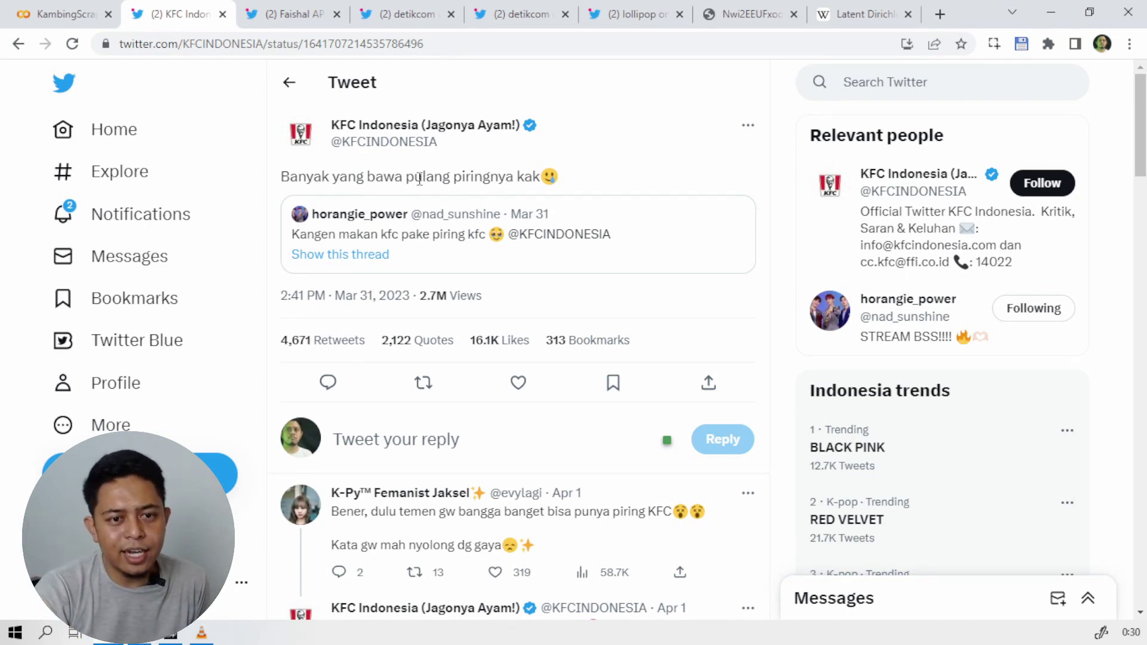
left_click_drag(283, 178, 567, 176)
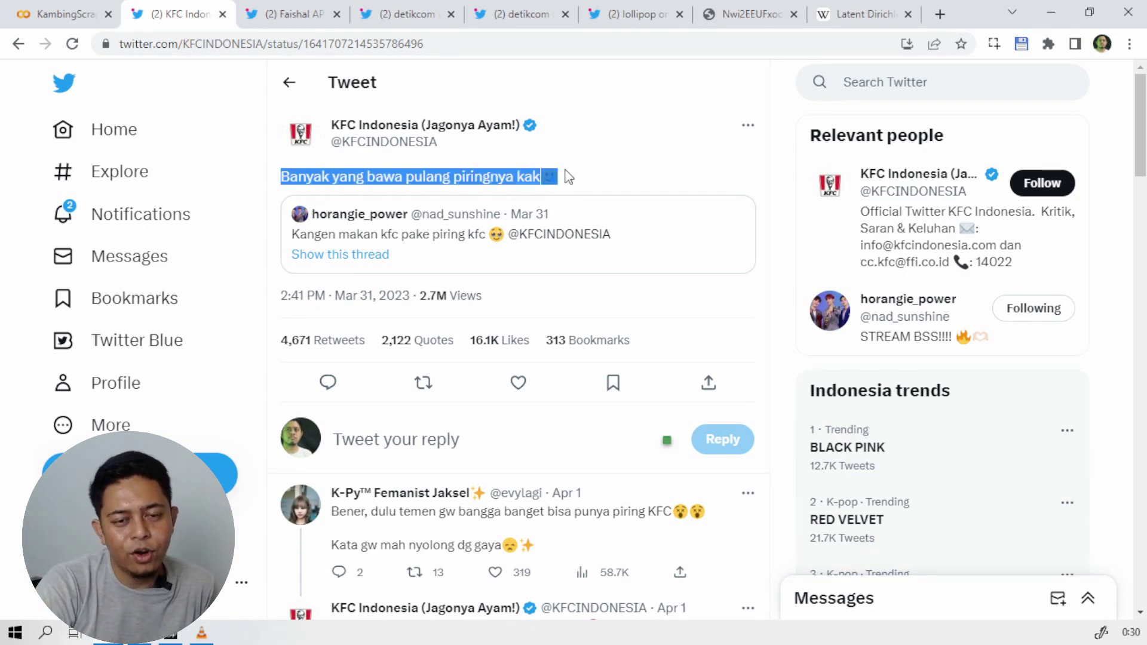
left_click(471, 172)
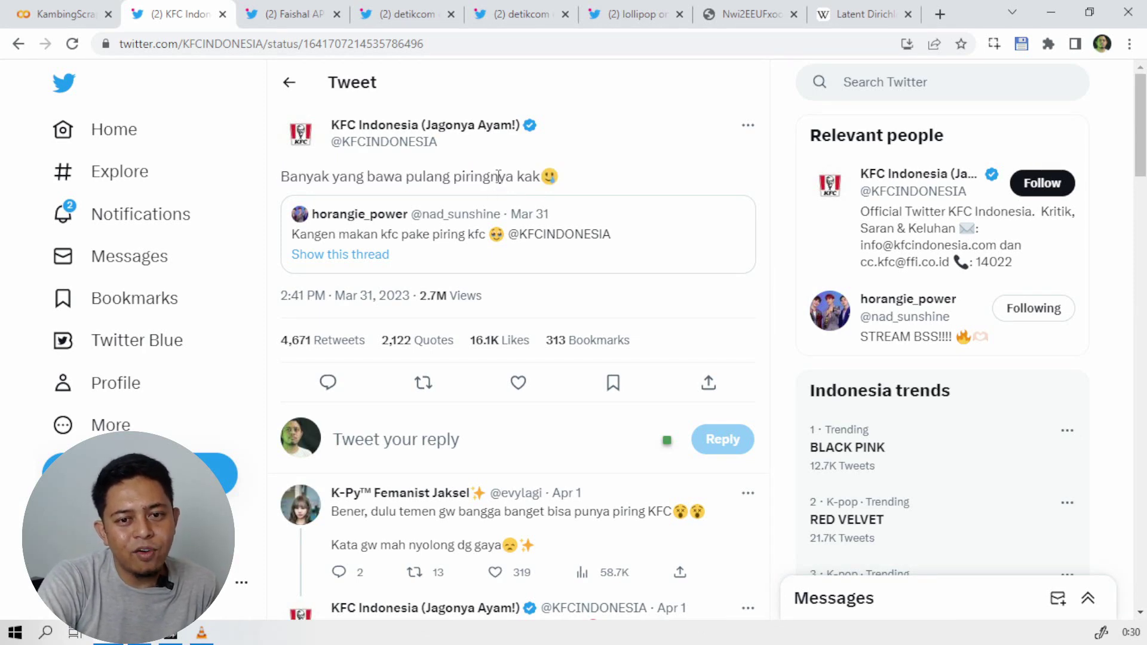
left_click_drag(498, 177, 454, 183)
left_click(297, 185)
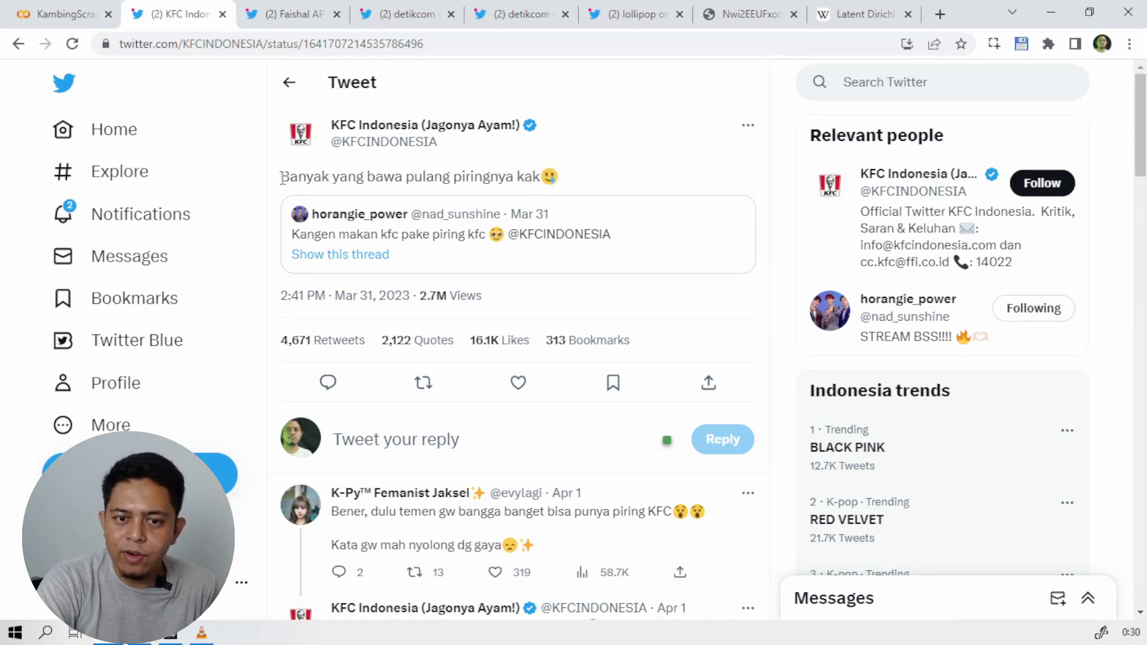
left_click_drag(574, 152, 592, 175)
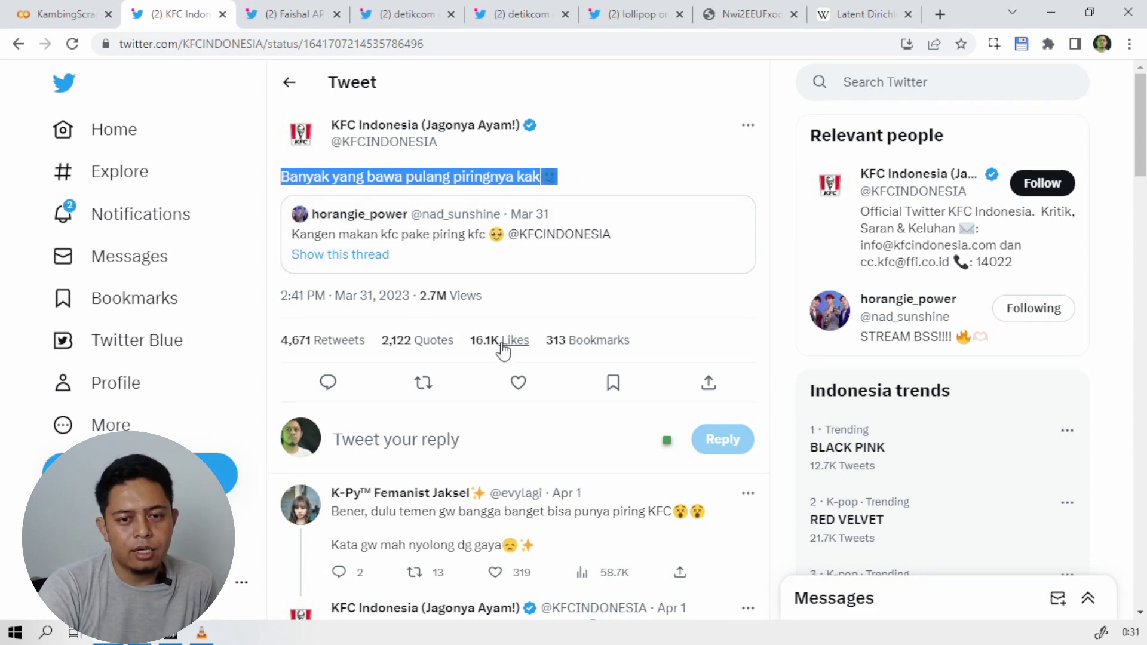
left_click(621, 182)
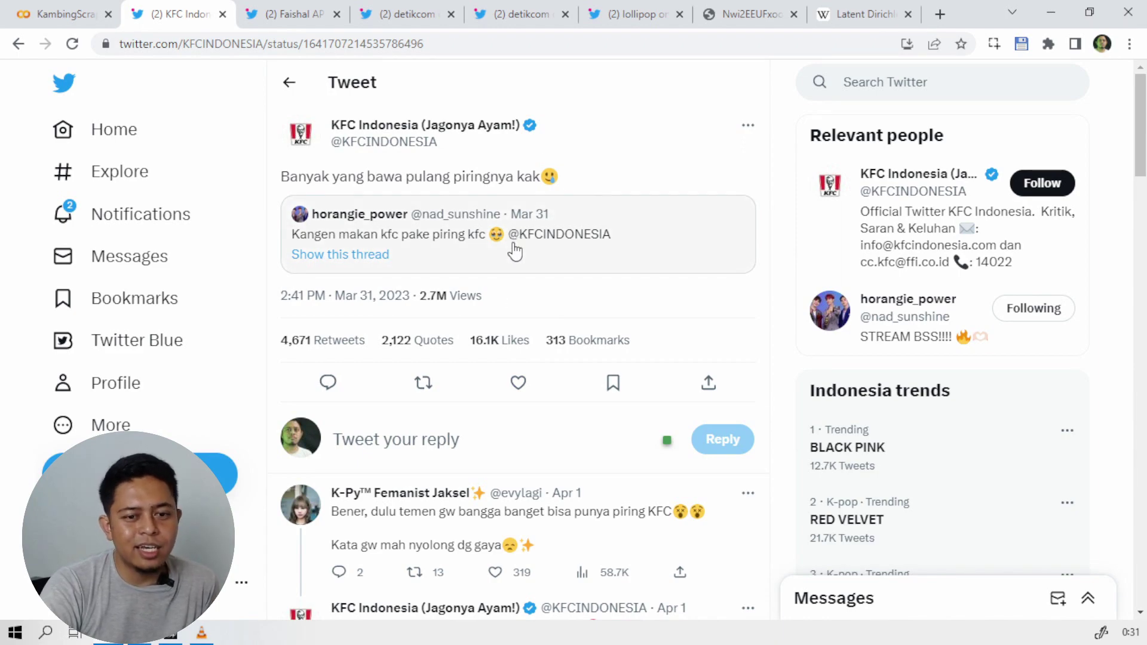
- Look through the replies under KFC Indonesia's tweet and check the profile preview of the quoted account
scroll(512, 248, "down", 7)
scroll(423, 415, "down", 12)
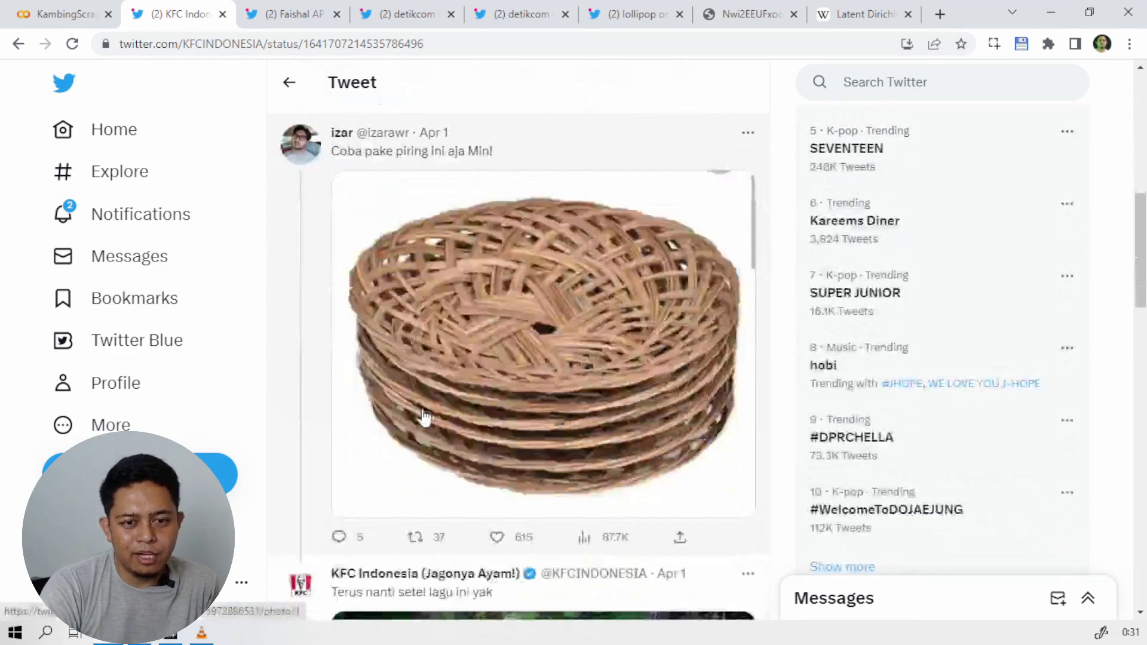
scroll(423, 401, "up", 19)
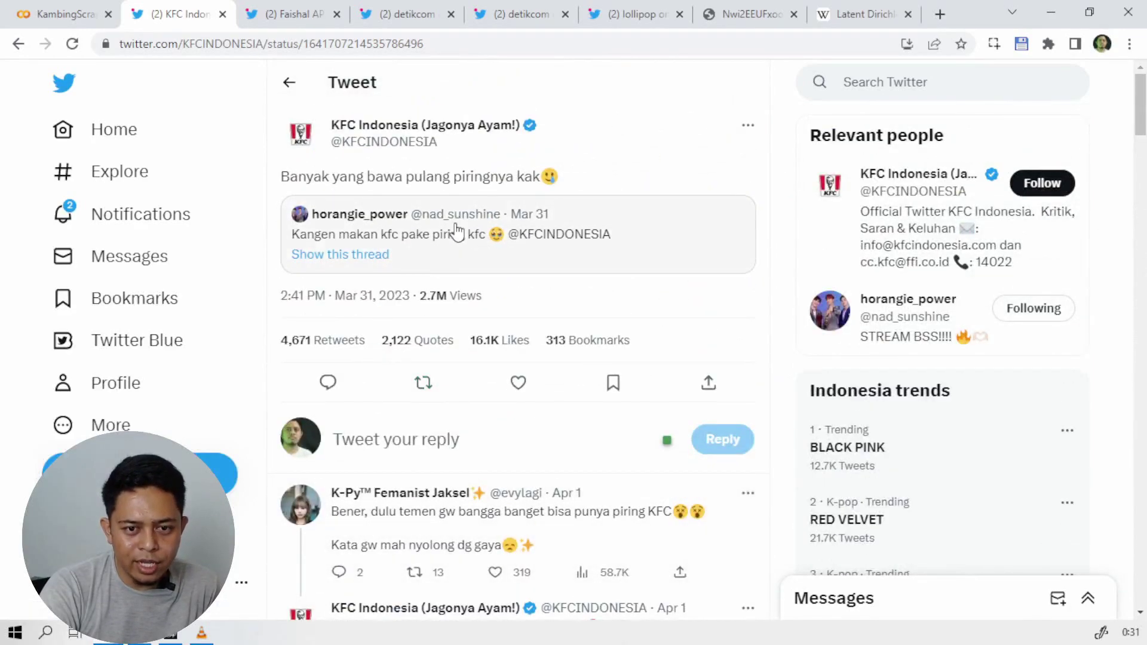
mouse_move(457, 228)
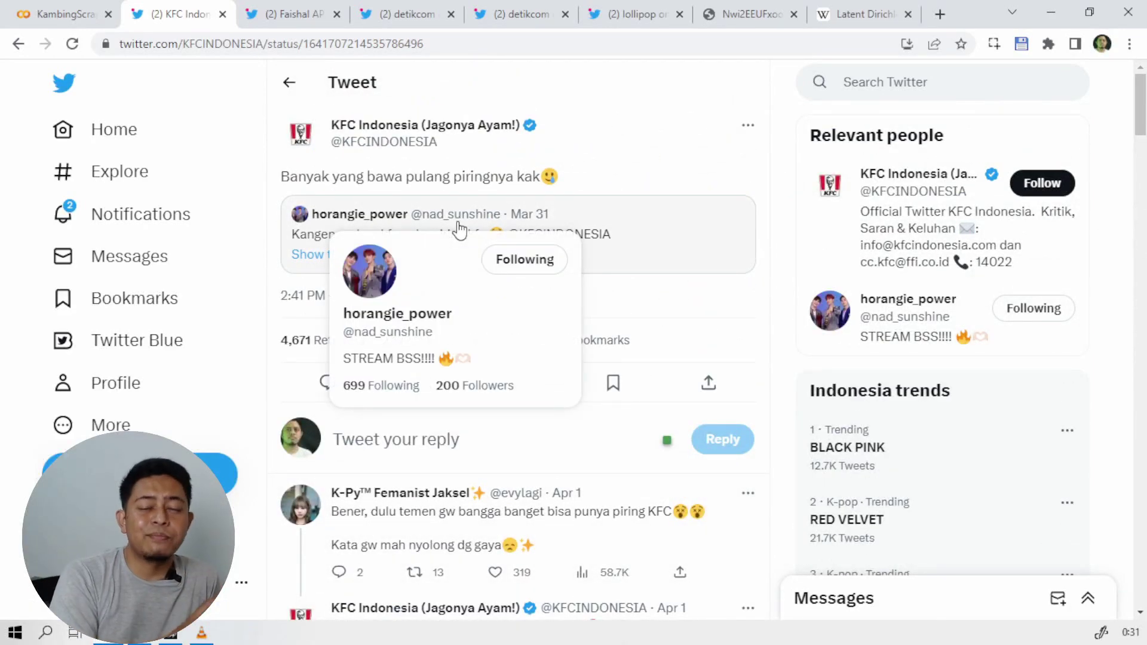
- Go to the notebook's Biang section, then inspect the KFCINDONESIA, FOODFESS2 and tanyakanrl clusters in Gephi and return to the notebook
left_click(54, 14)
scroll(456, 273, "down", 6)
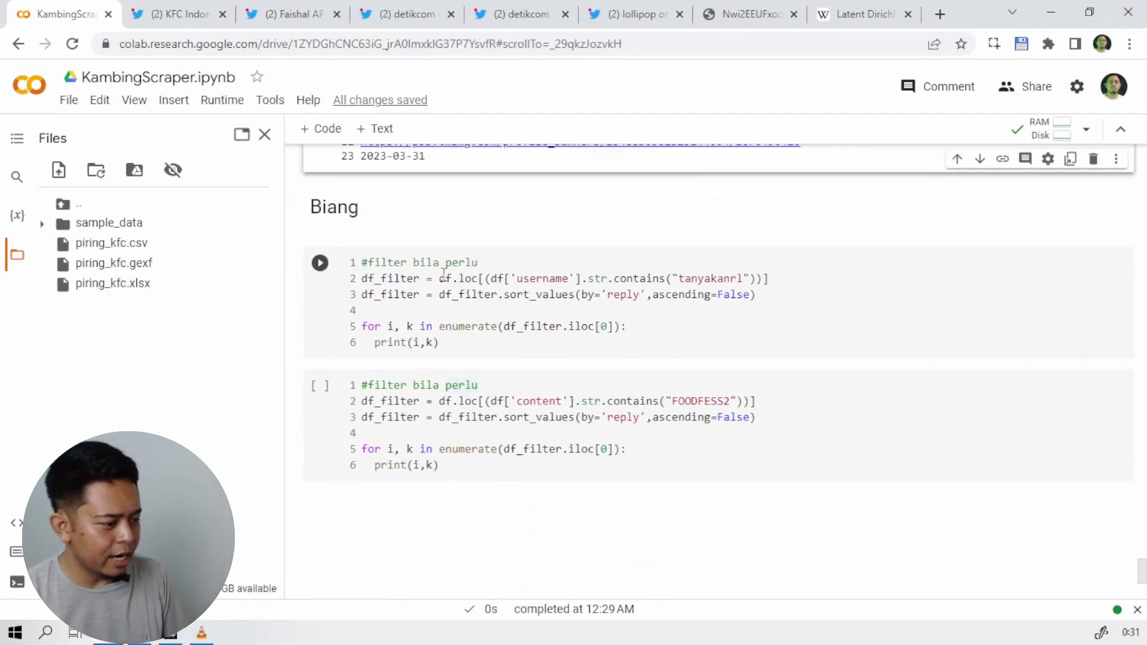
key("alt+Tab")
scroll(865, 421, "up", 4)
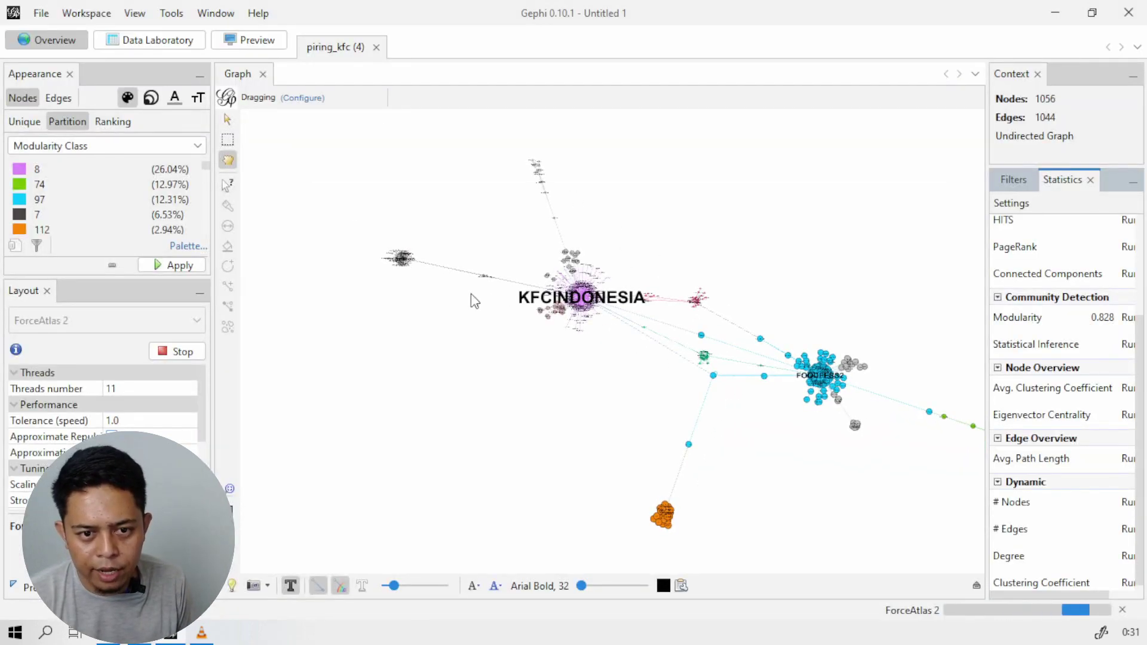
scroll(418, 273, "up", 4)
scroll(806, 413, "down", 5)
scroll(912, 455, "up", 3)
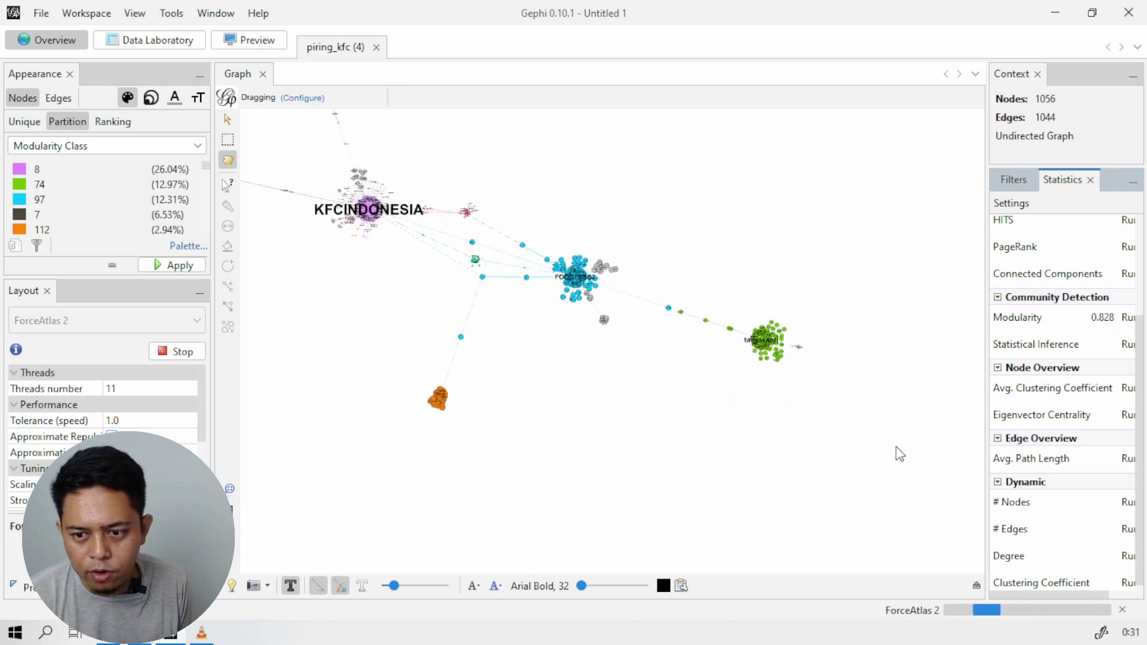
scroll(740, 358, "down", 2)
scroll(433, 365, "up", 2)
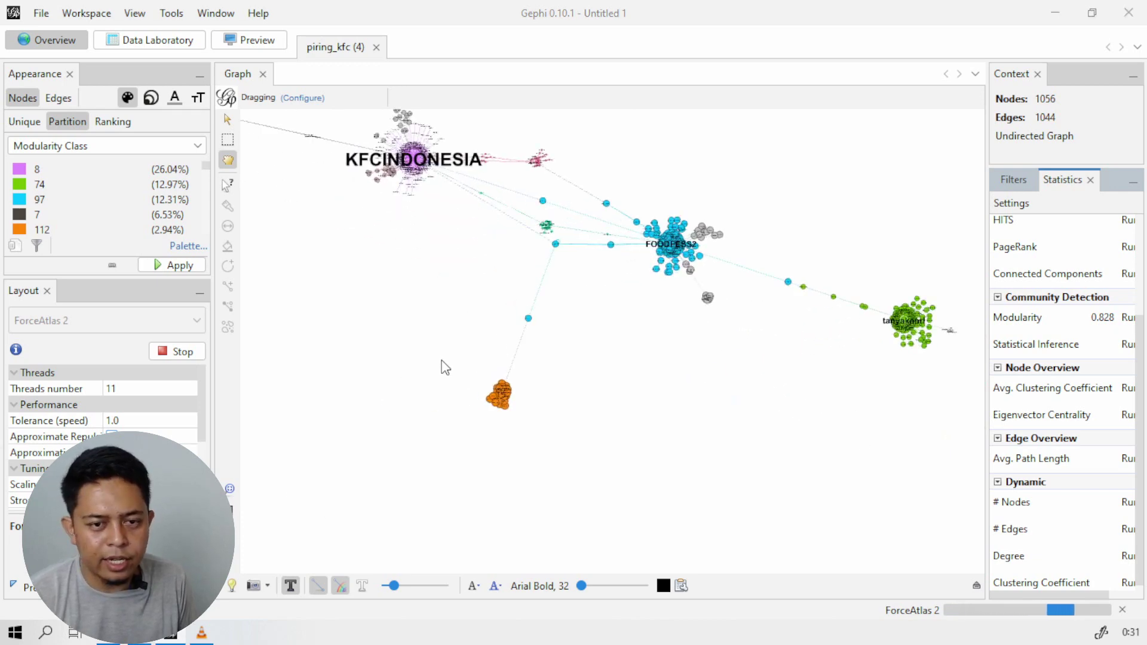
key("alt+Tab")
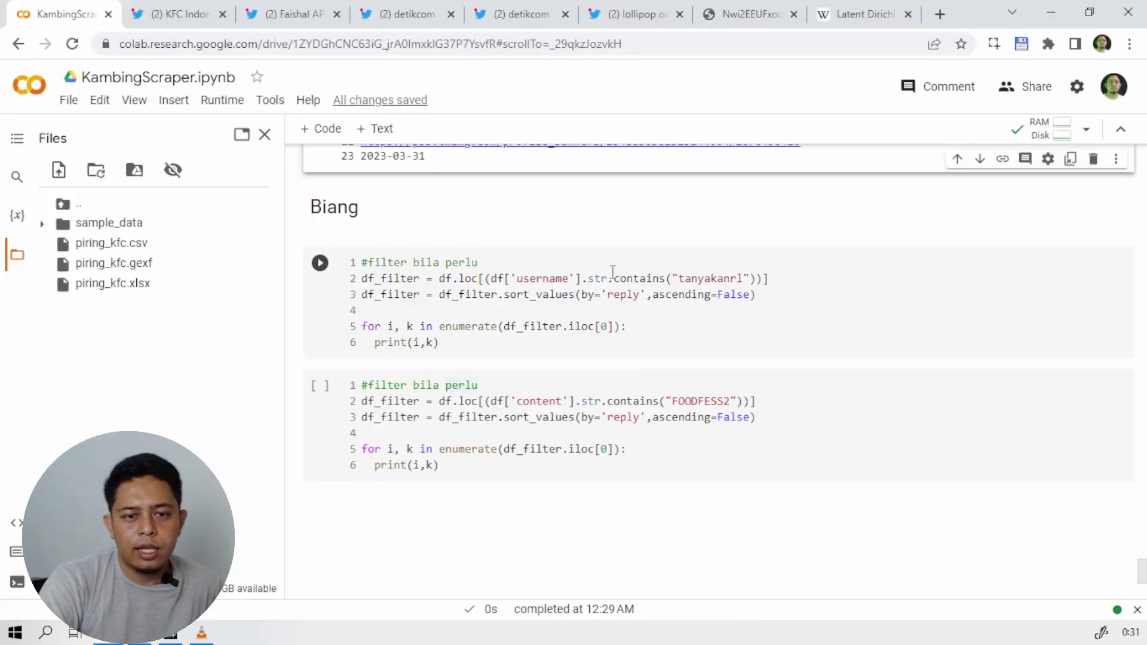
- Run the Biang cell that filters usernames containing "tanyakanrl" sorted by reply, and check its filter, sort column and printed record
left_click(322, 263)
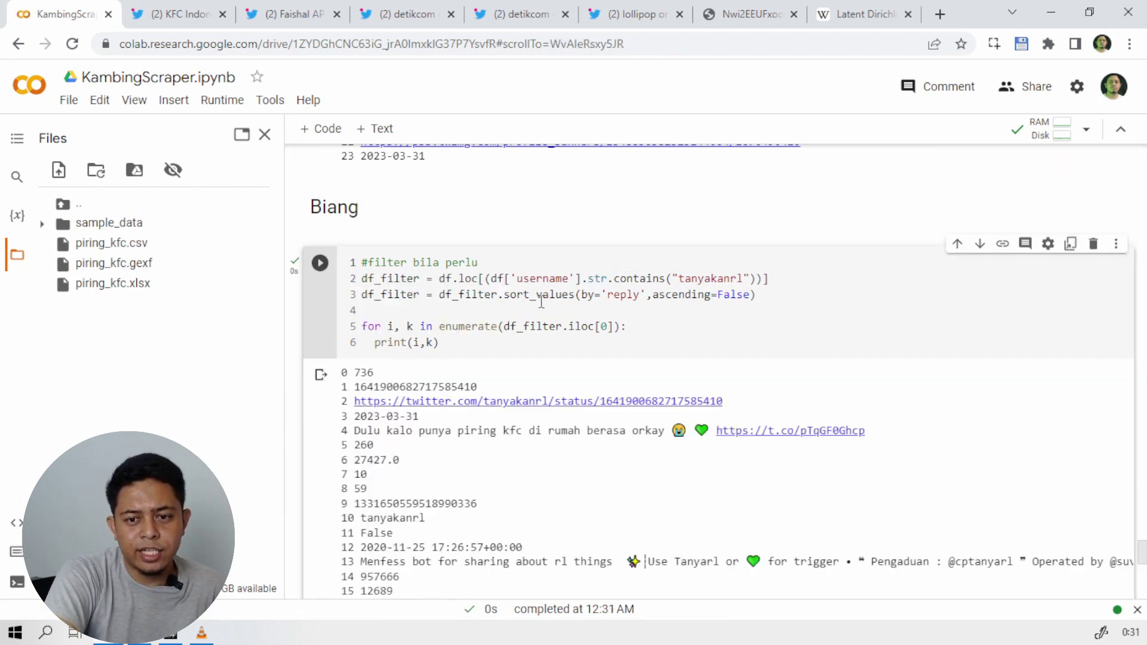
left_click_drag(679, 277, 744, 269)
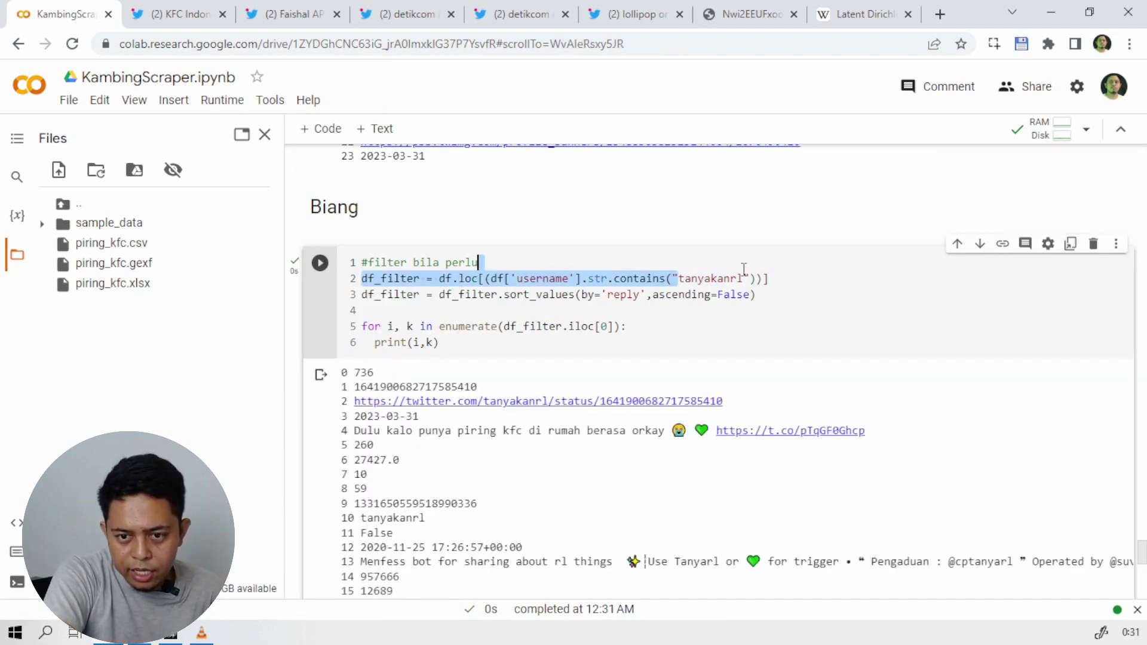
double_click(744, 274)
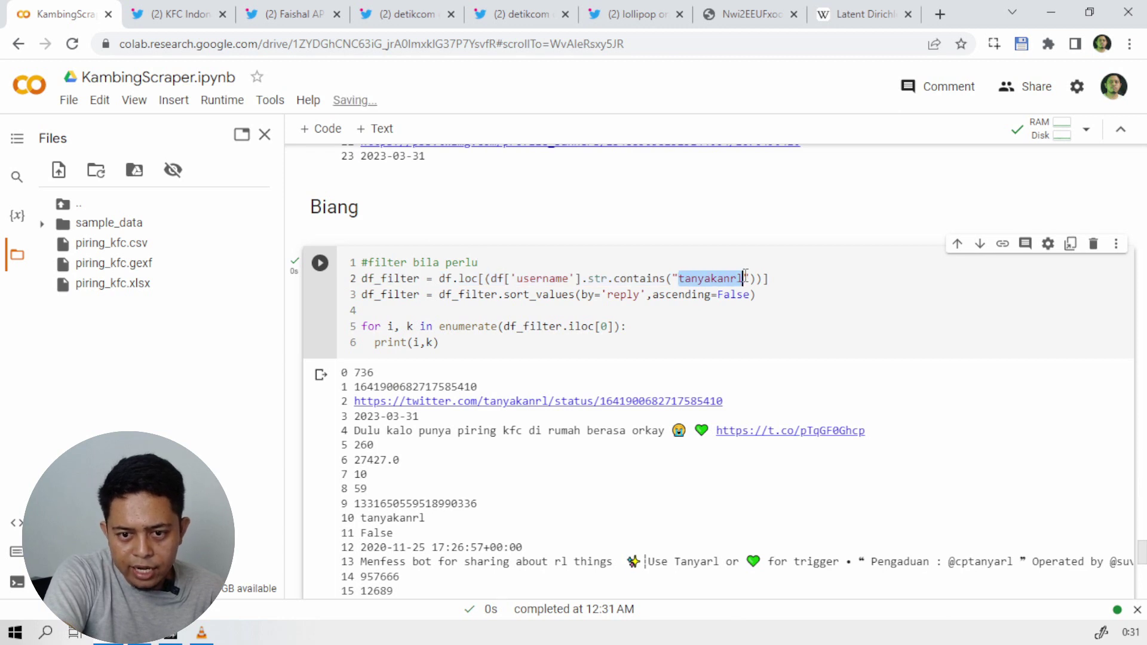
double_click(621, 296)
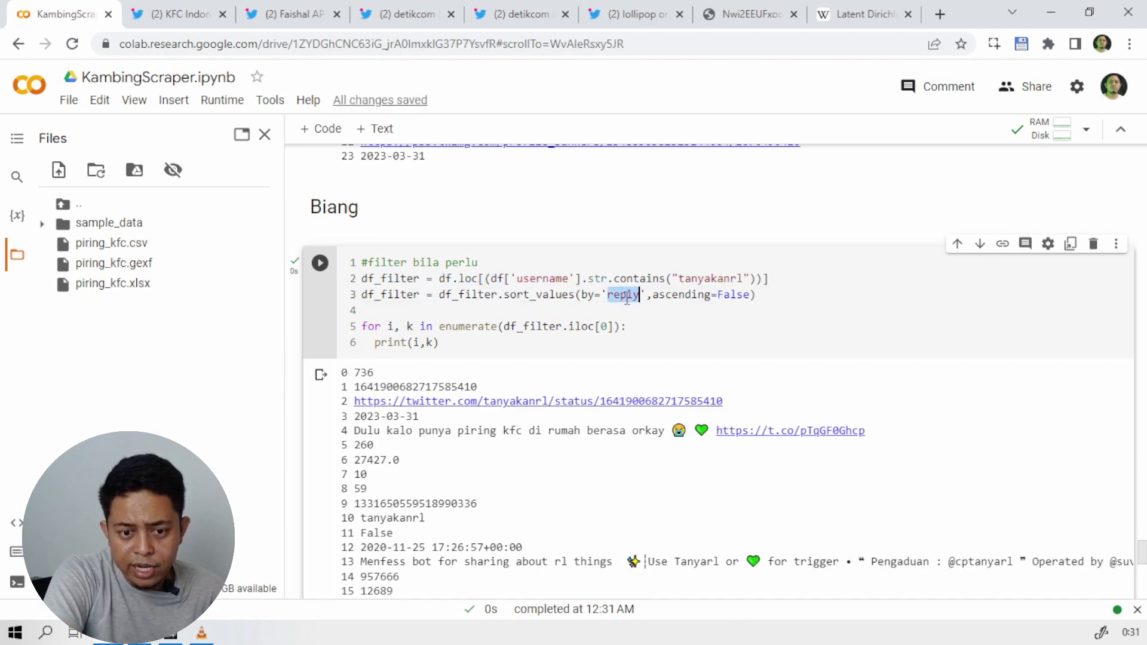
scroll(610, 341, "down", 1)
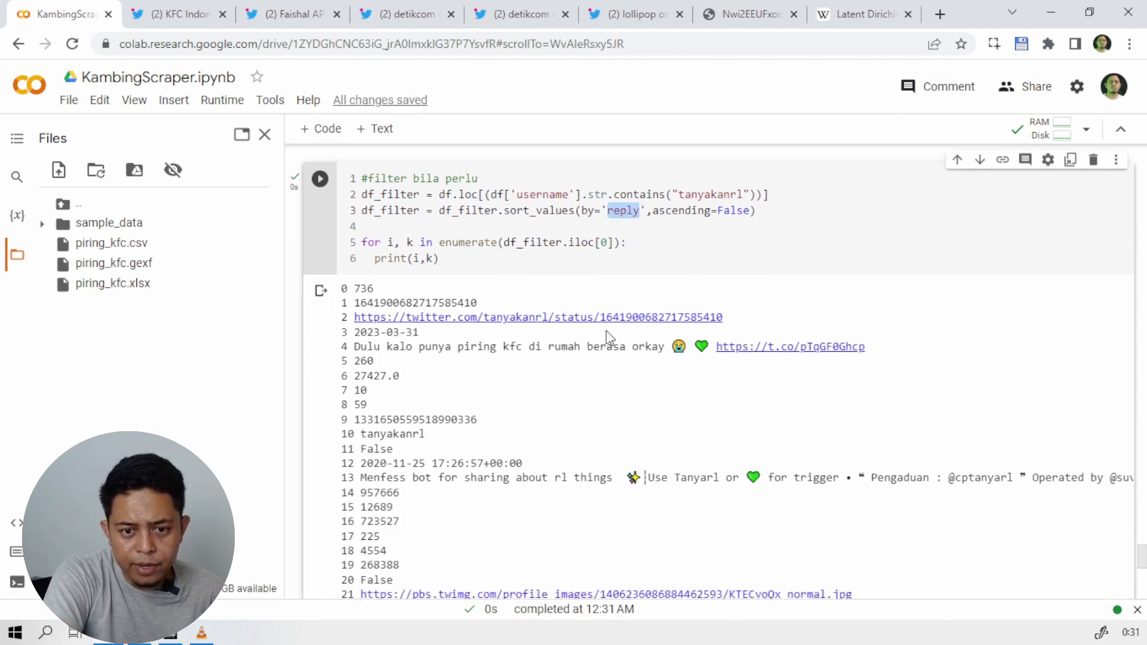
- Open the tanyakanrl tweet from the cell output on Twitter and read it with its attached screenshot
left_click(453, 319)
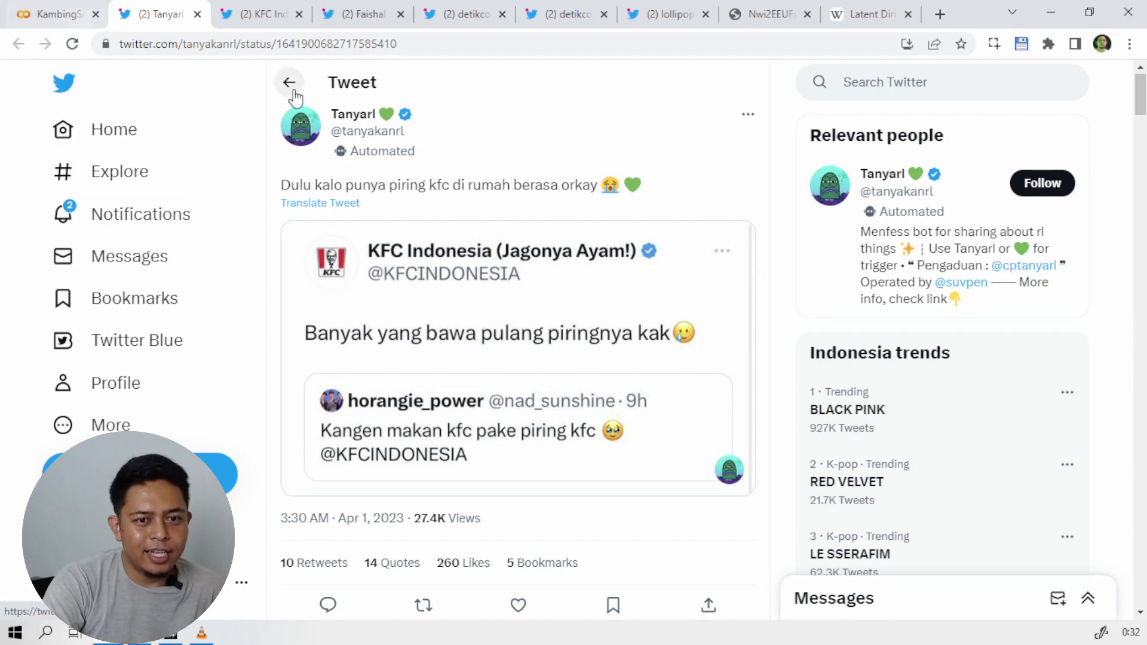
scroll(465, 288, "down", 1)
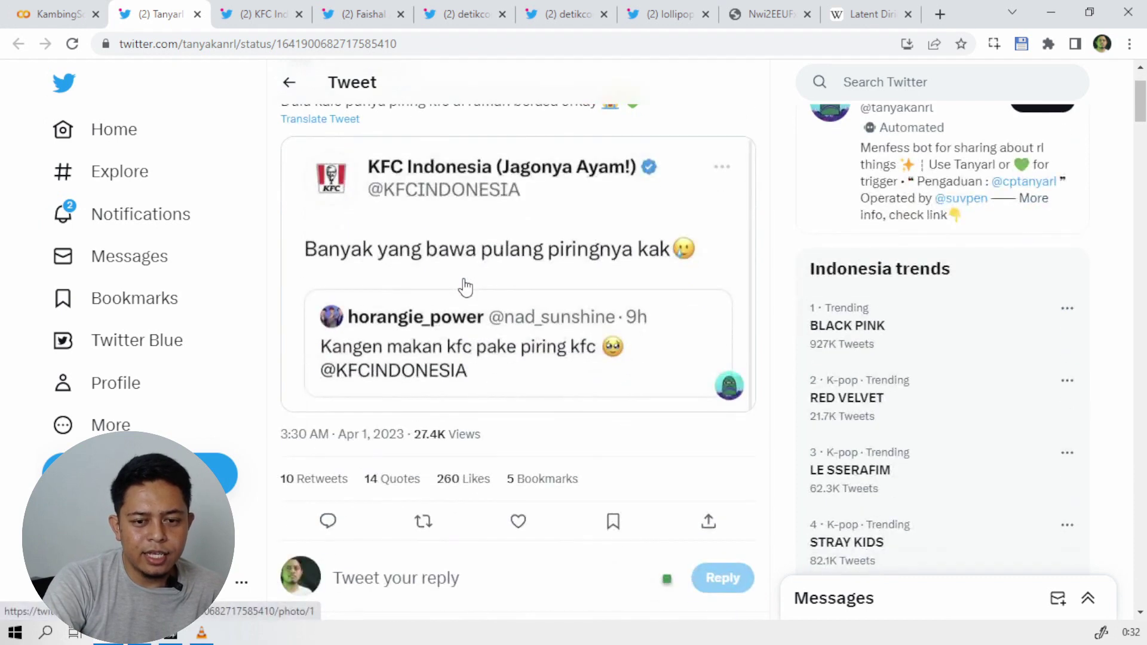
scroll(466, 288, "up", 1)
scroll(465, 287, "down", 1)
scroll(465, 287, "up", 1)
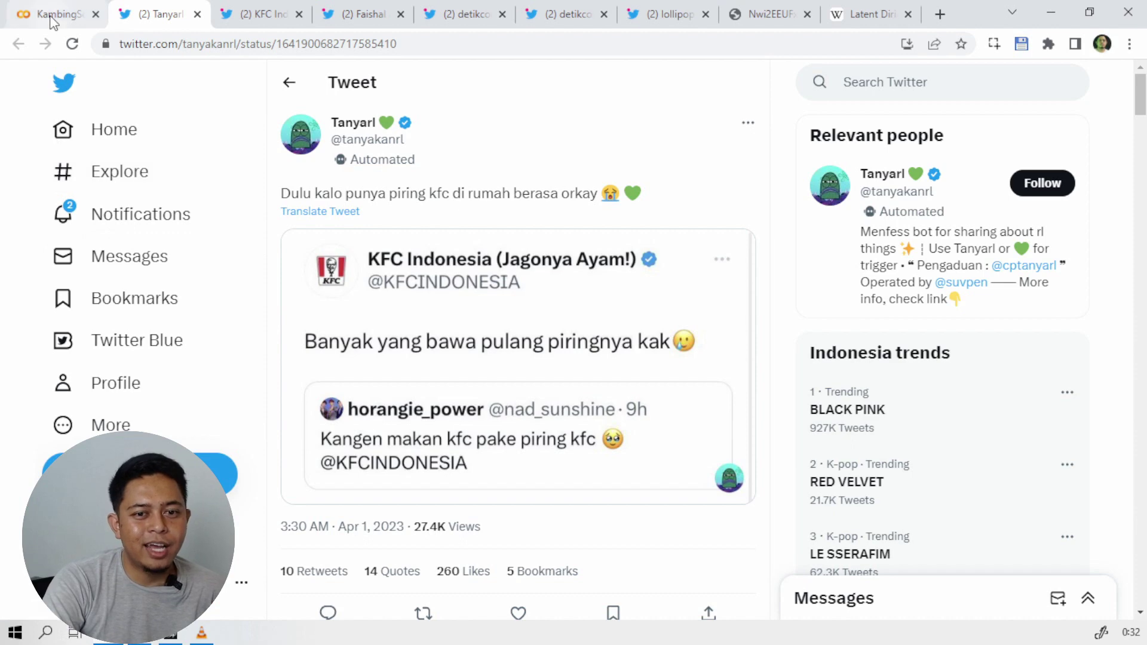
- Return to the notebook and run the cell that filters tweet content containing "FOODFESS2" sorted by reply
left_click(75, 13)
scroll(515, 249, "down", 1)
scroll(481, 325, "down", 3)
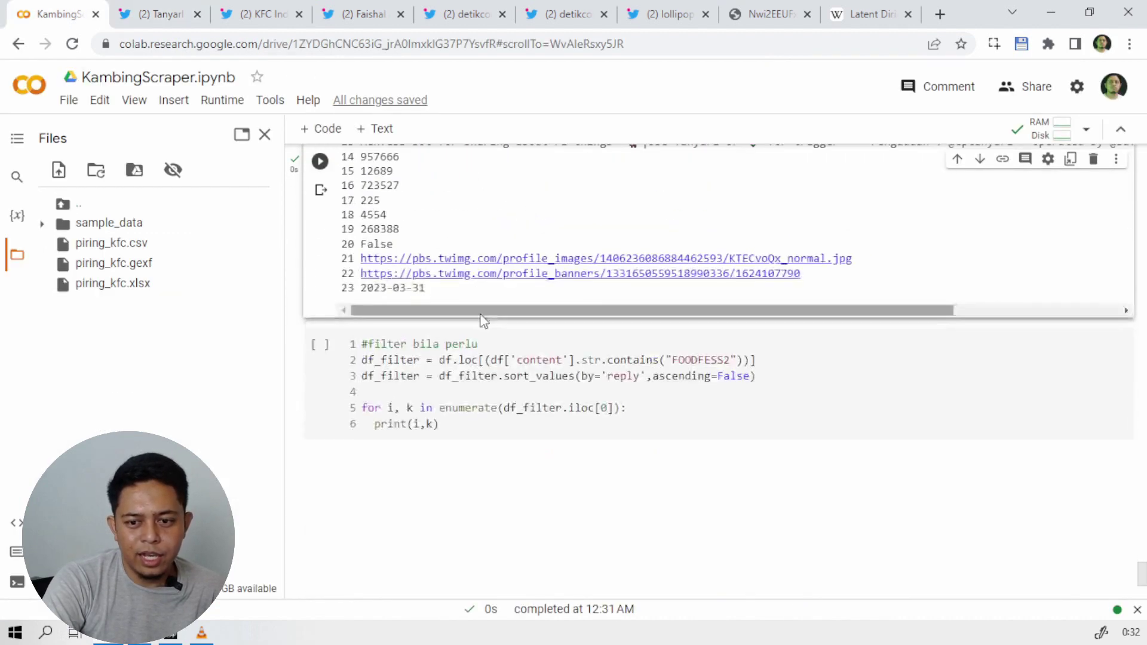
scroll(620, 356, "down", 1)
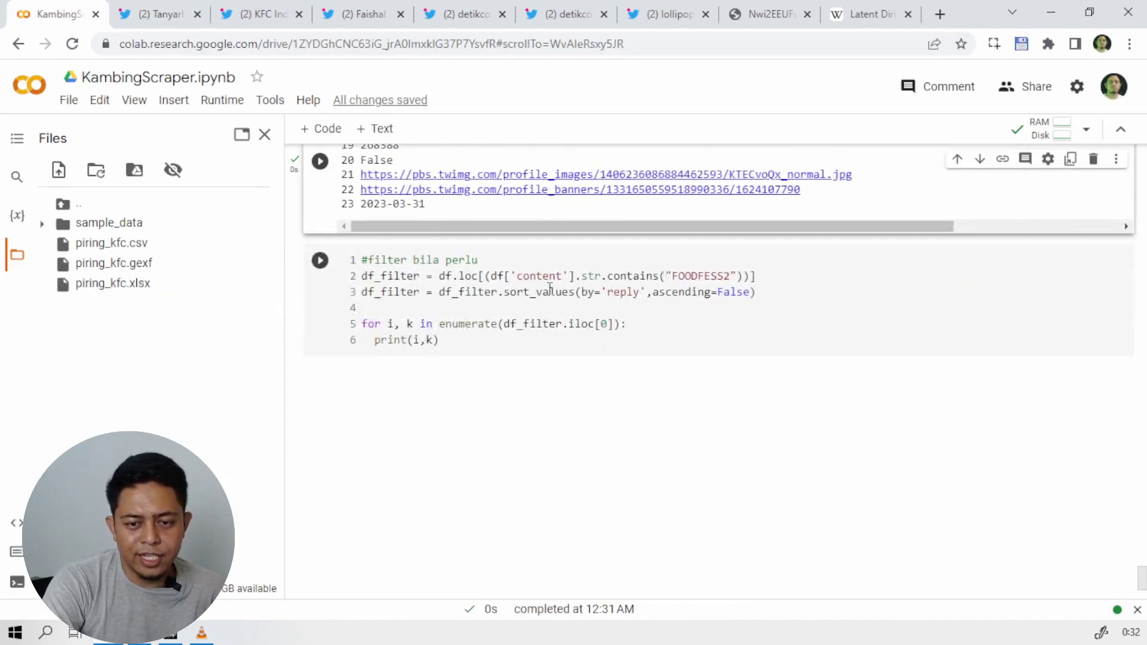
scroll(550, 293, "up", 5)
scroll(541, 263, "down", 4)
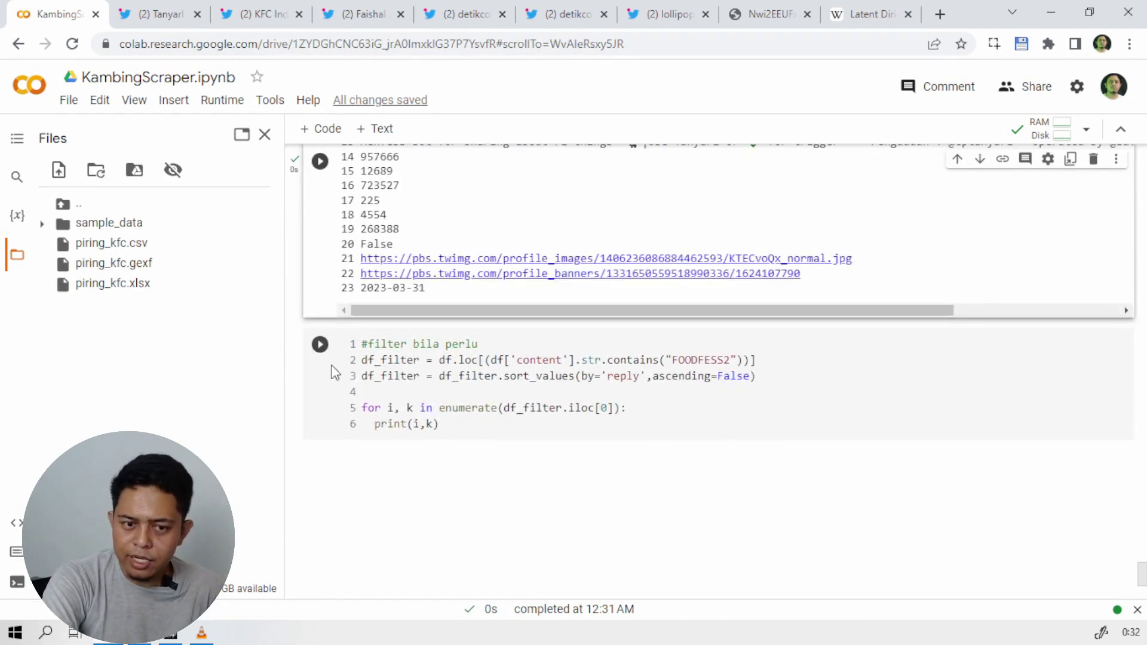
left_click(319, 344)
scroll(468, 371, "down", 1)
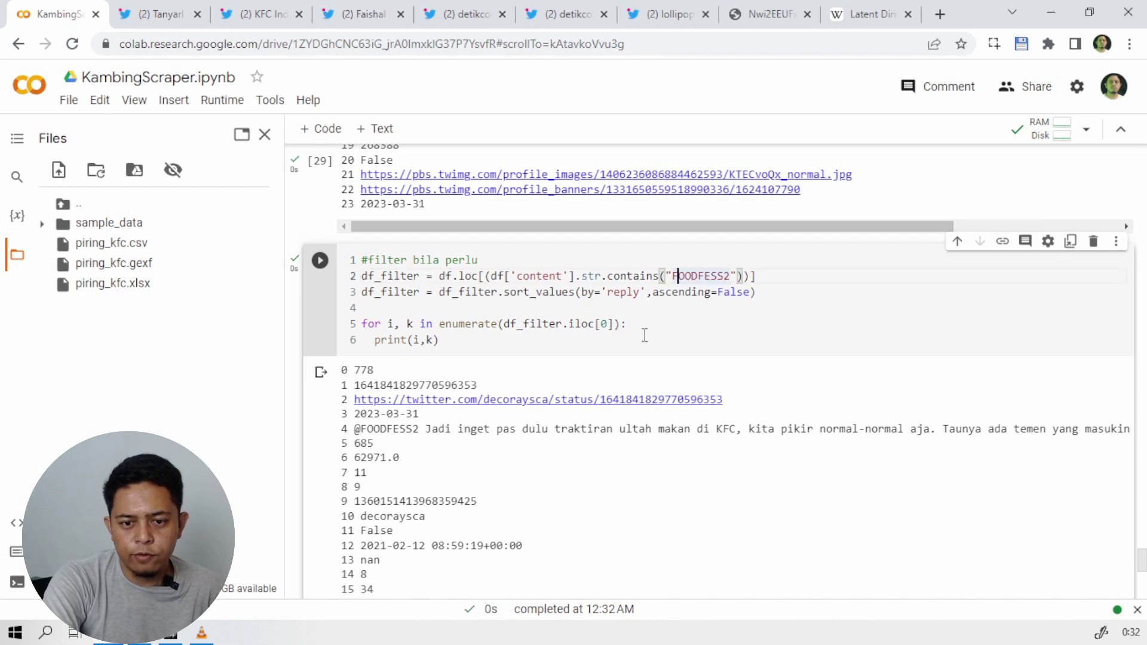
- Open the resulting tweet on Twitter, read it with the FOODFESS2 tweet it replies to, and check the author's profile preview
left_click(588, 399)
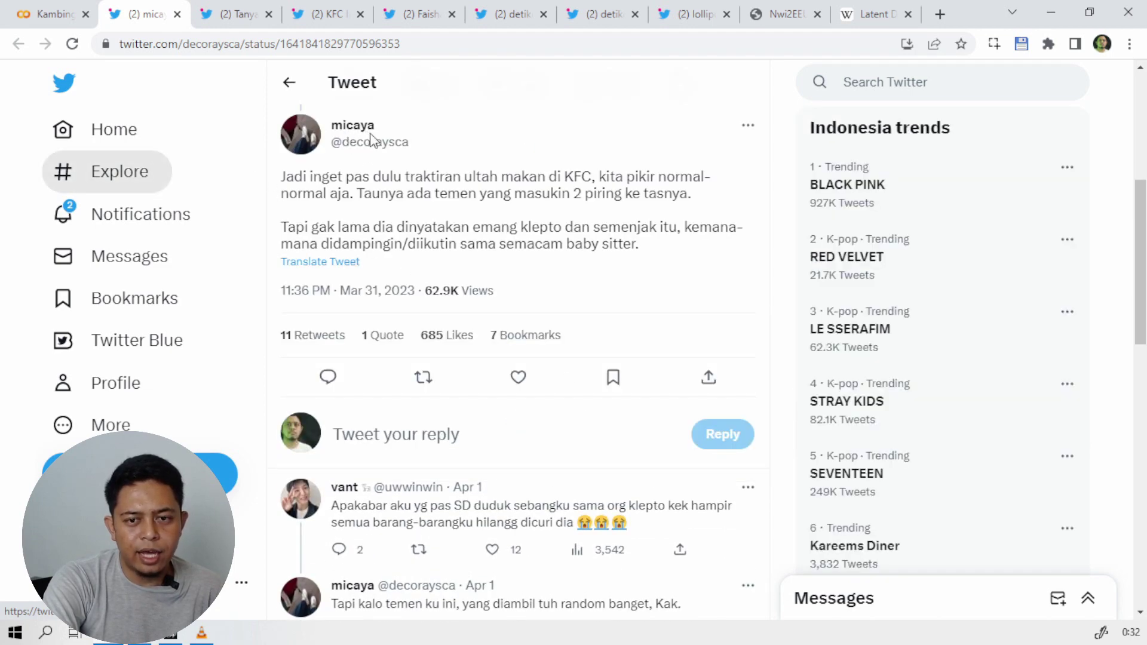
scroll(411, 342, "up", 5)
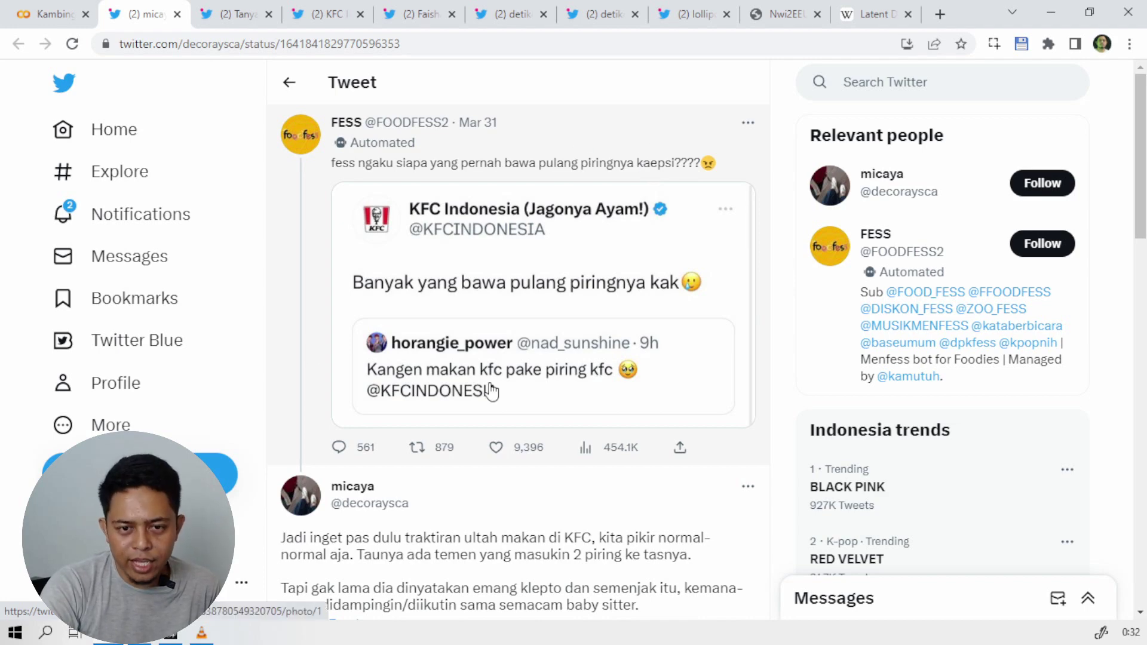
scroll(488, 309, "down", 4)
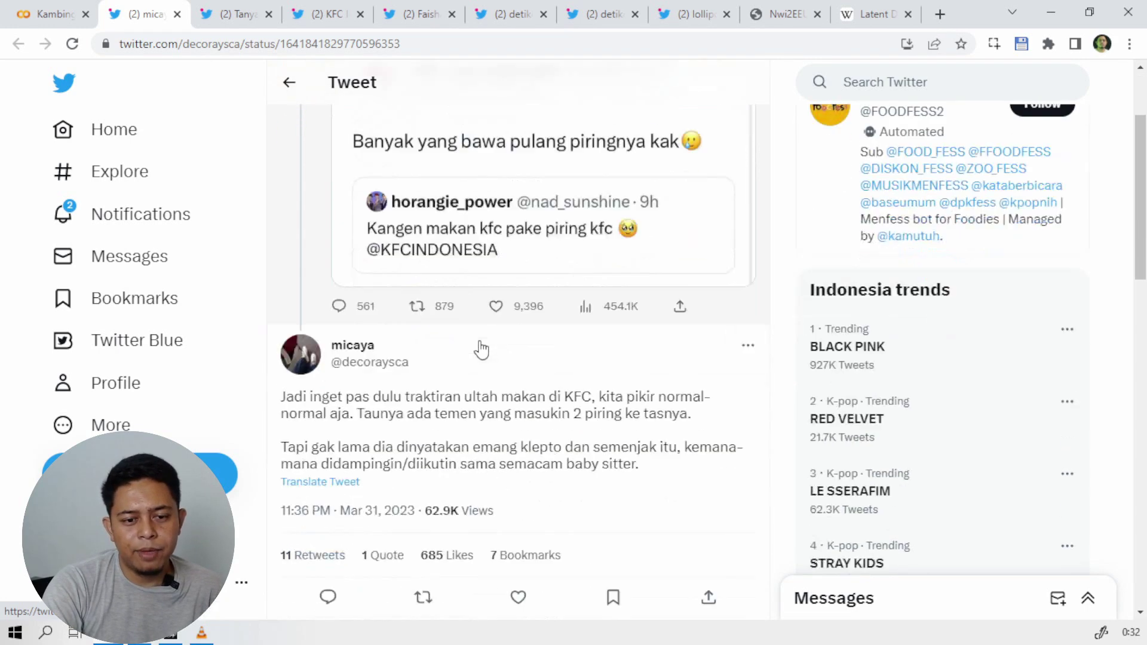
mouse_move(384, 264)
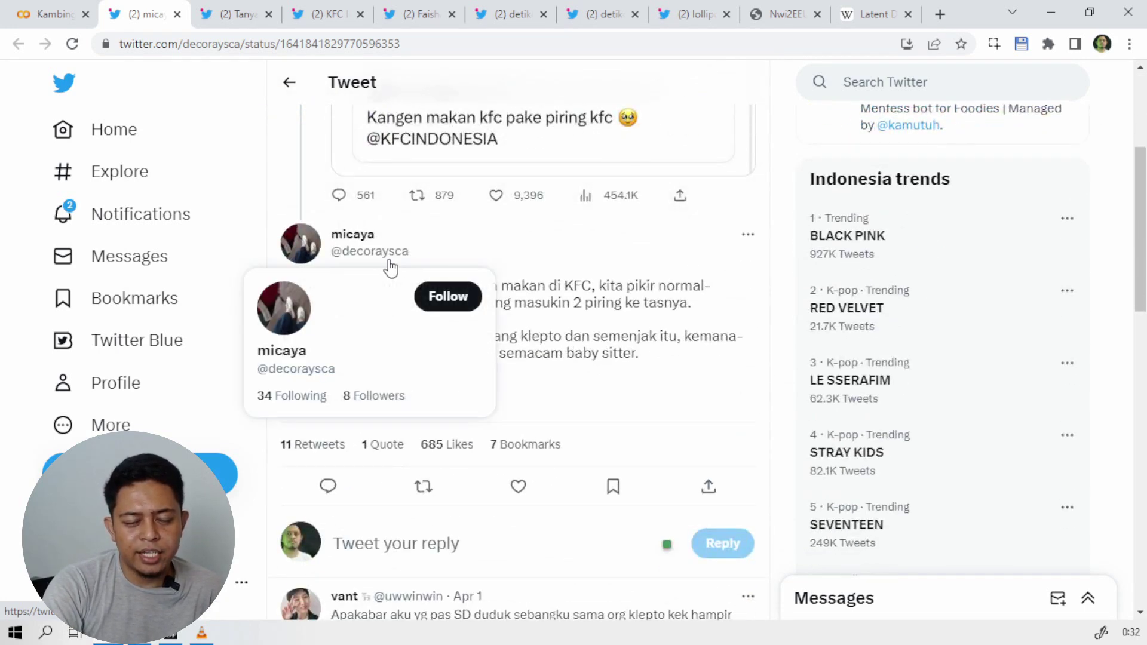
- Reread the thread's original FOODFESS2 tweet with its attached KFCINDONESIA screenshot and engagement figures
scroll(616, 355, "up", 2)
scroll(616, 355, "up", 1)
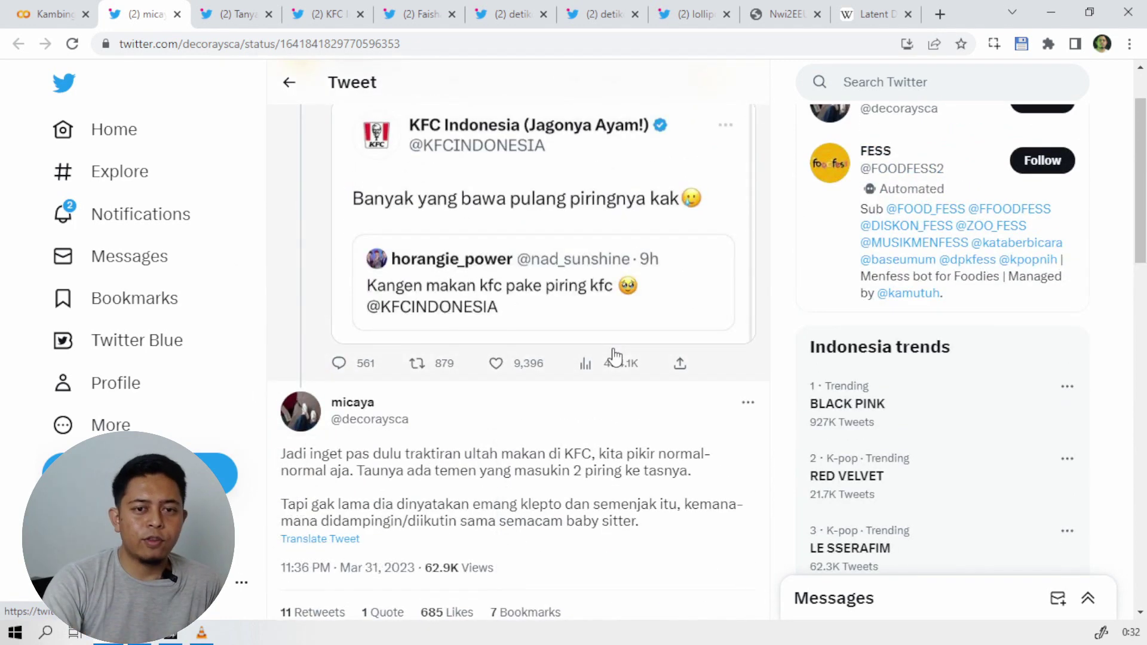
scroll(616, 357, "up", 1)
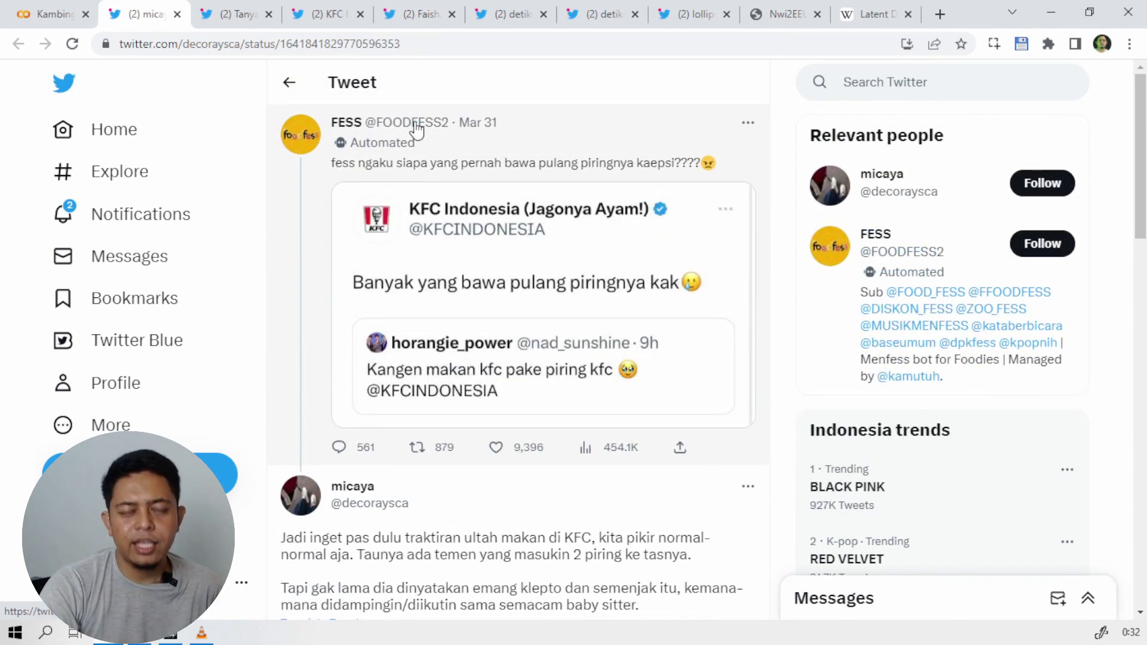
mouse_move(416, 128)
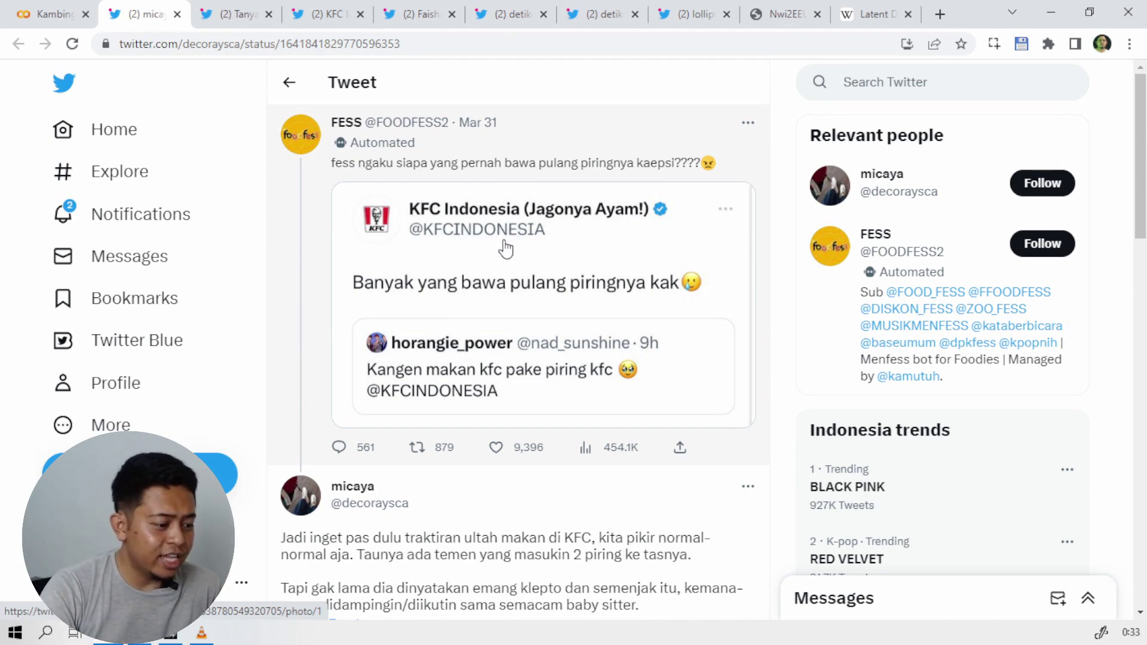
- Switch to Gephi and examine the KFCINDONESIA cluster and its links to the detikcom and neighbouring account clusters
key("alt+Tab")
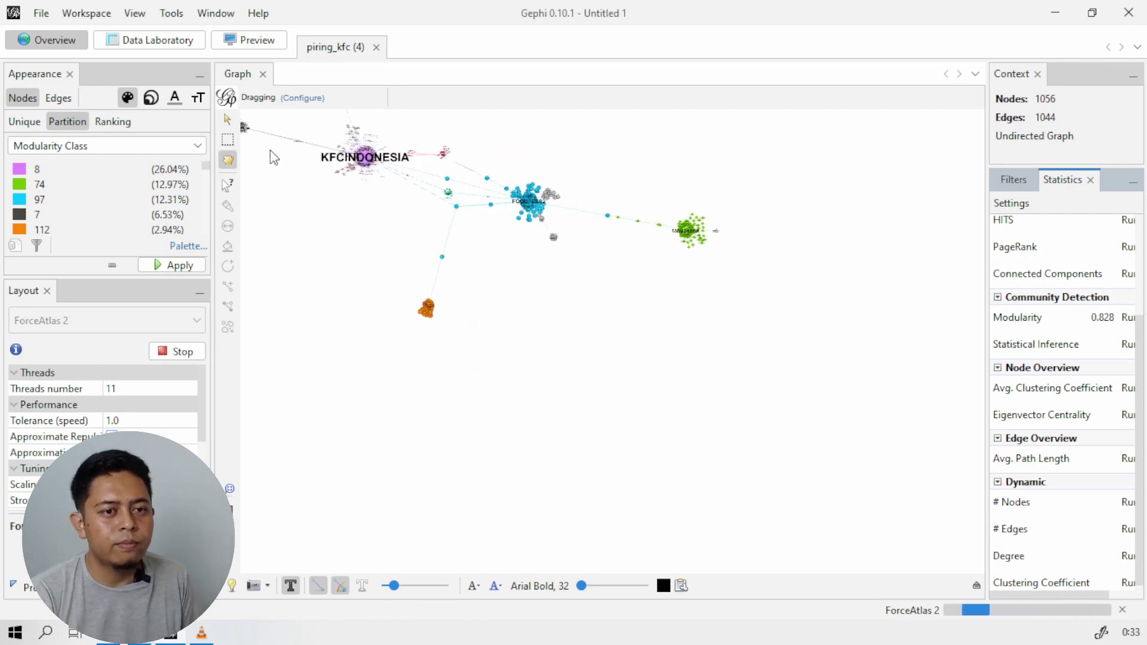
scroll(247, 144, "up", 3)
scroll(249, 129, "up", 5)
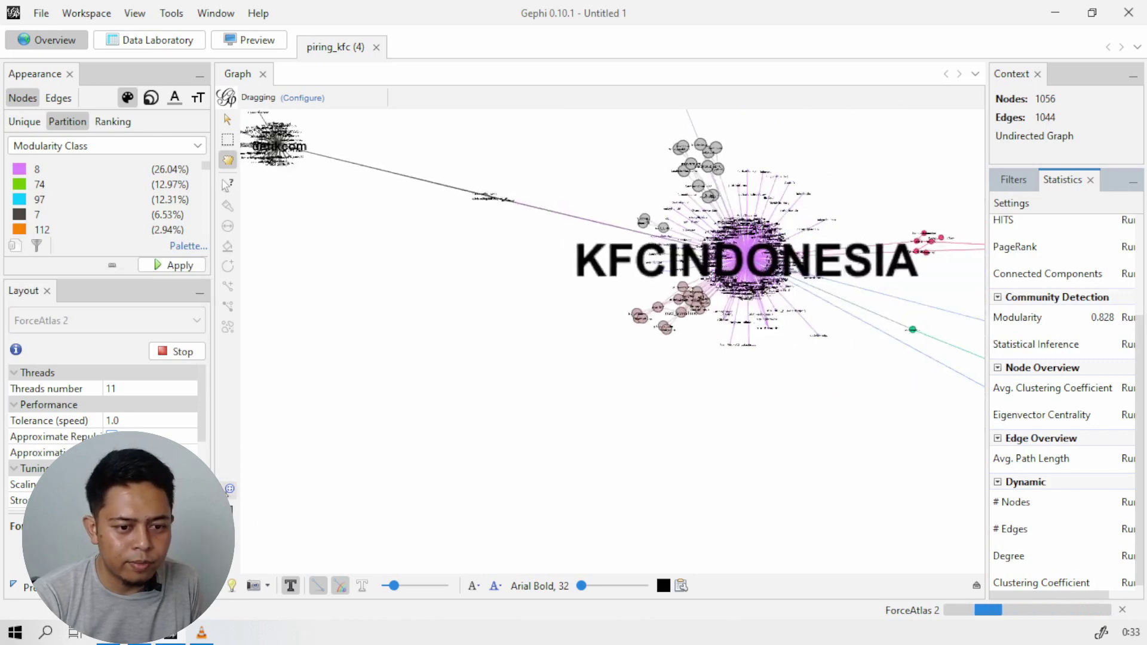
scroll(348, 463, "down", 10)
scroll(661, 376, "up", 5)
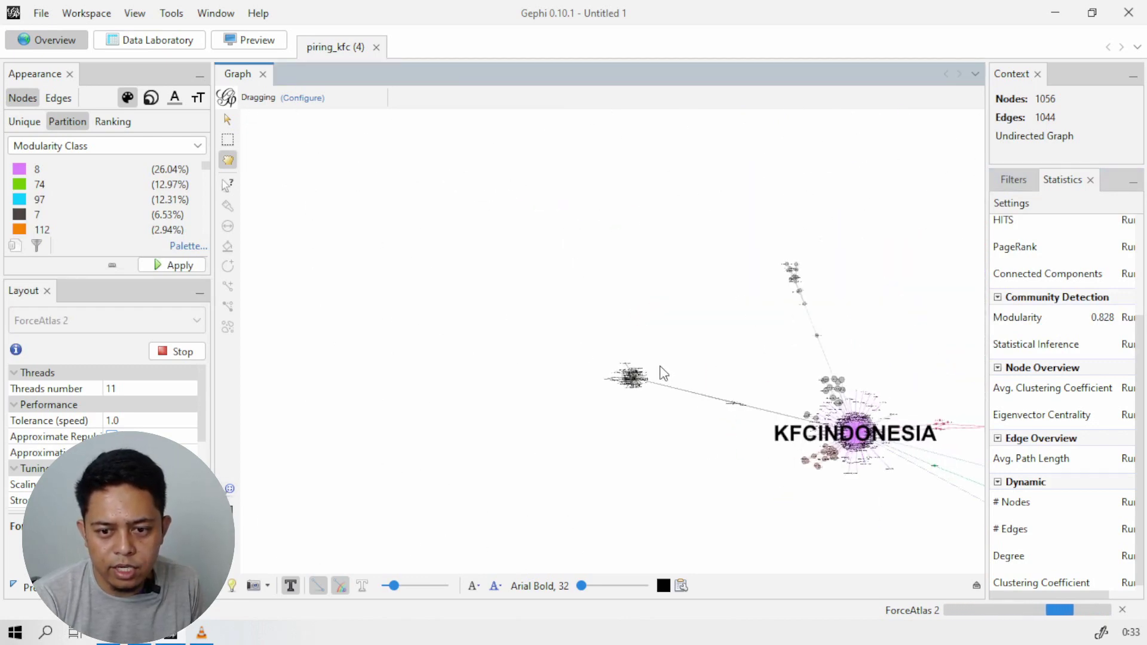
scroll(900, 476, "down", 2)
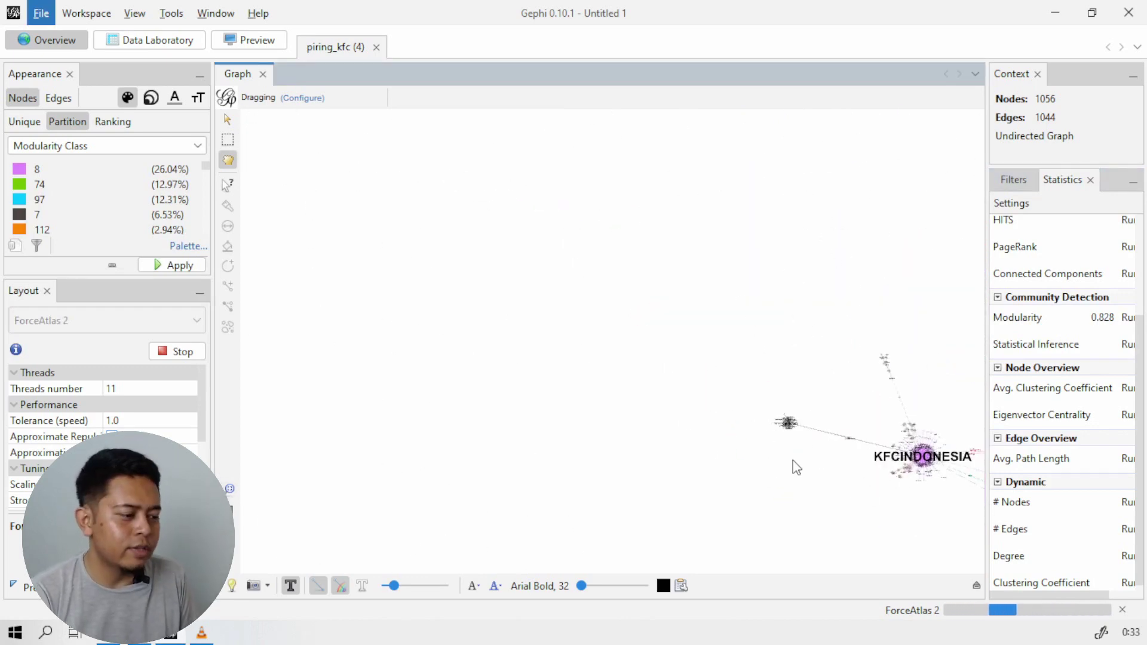
- Return to the Colab notebook and check its piring_kfc files, glancing at the Gephi network once more and minimising Gephi
key("alt+Tab")
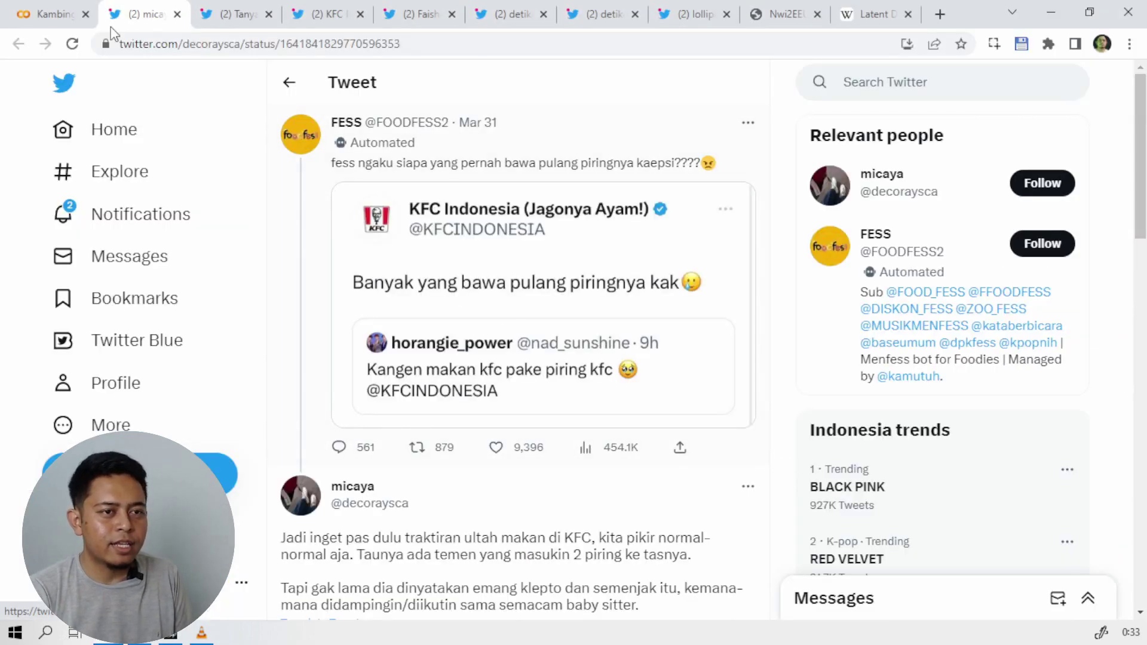
left_click(50, 14)
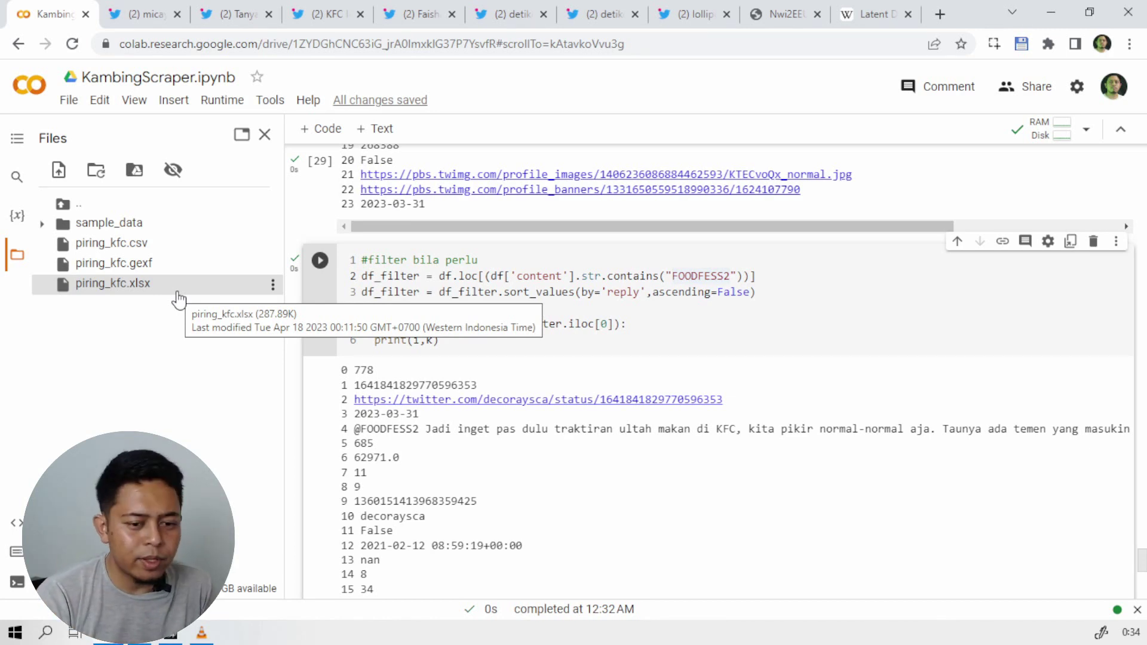
left_click(170, 636)
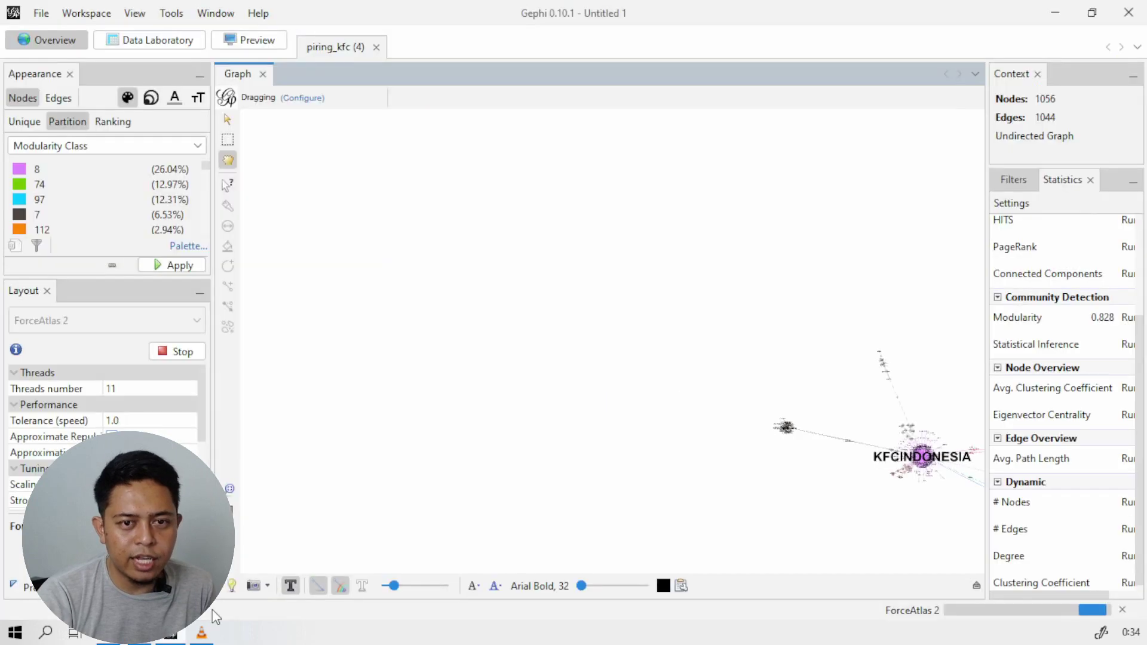
left_click(1050, 14)
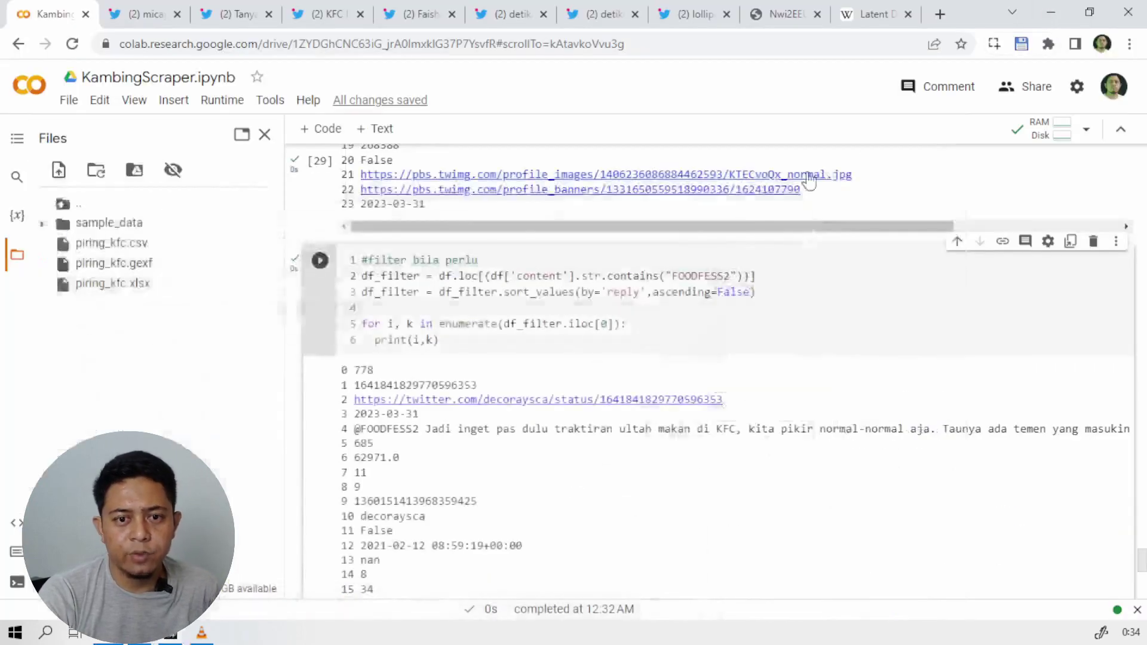